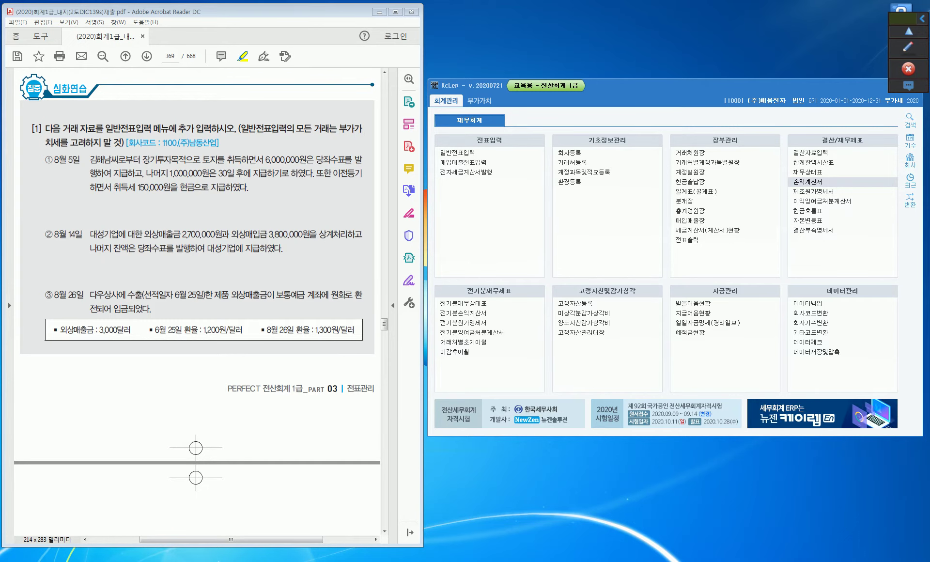
Step: Highlight 일반전표입력 in the exercise PDF's instruction and change the working company to 1100 (주)남동산업
{"action": "left_click_drag", "start_coordinate": [104, 129], "coordinate": [152, 129]}
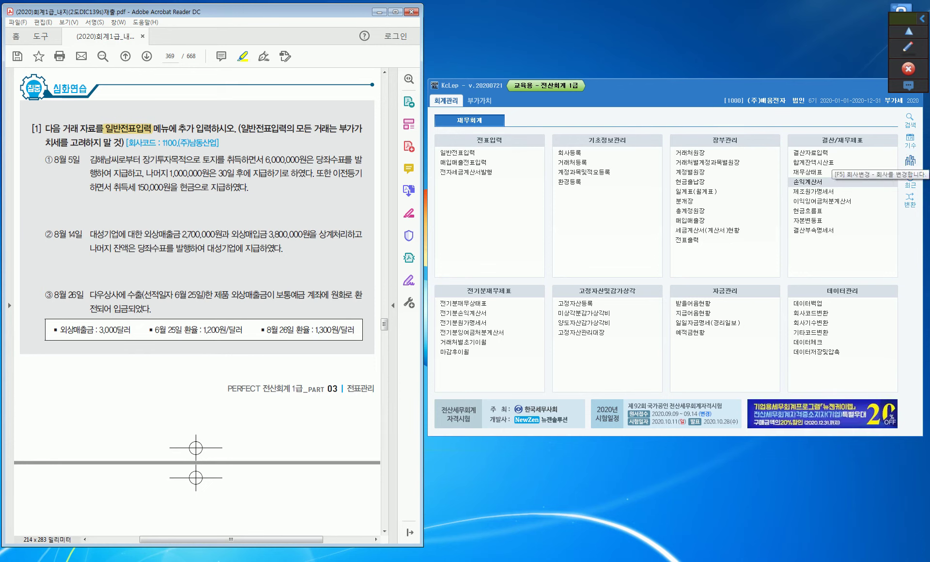
{"action": "left_click", "coordinate": [910, 161]}
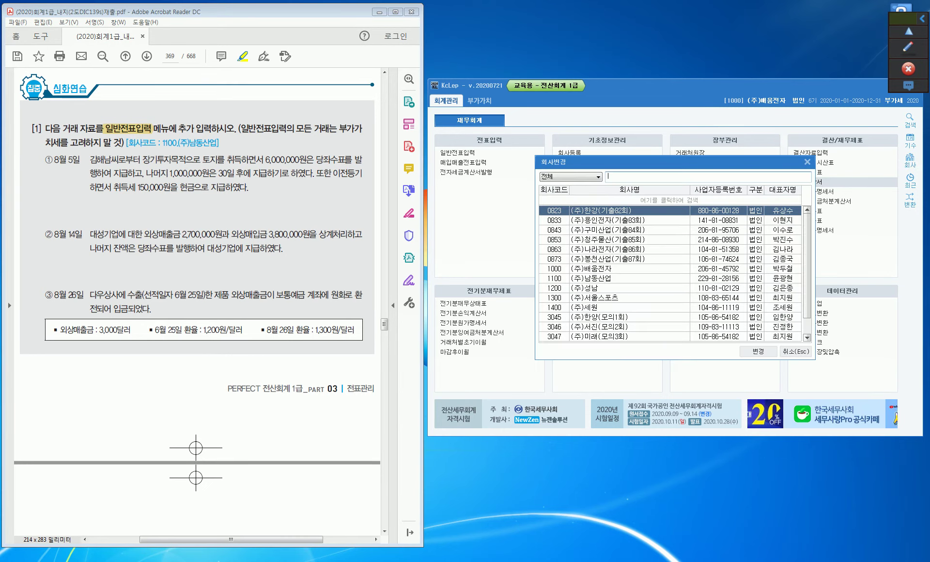
{"action": "type", "text": "1100"}
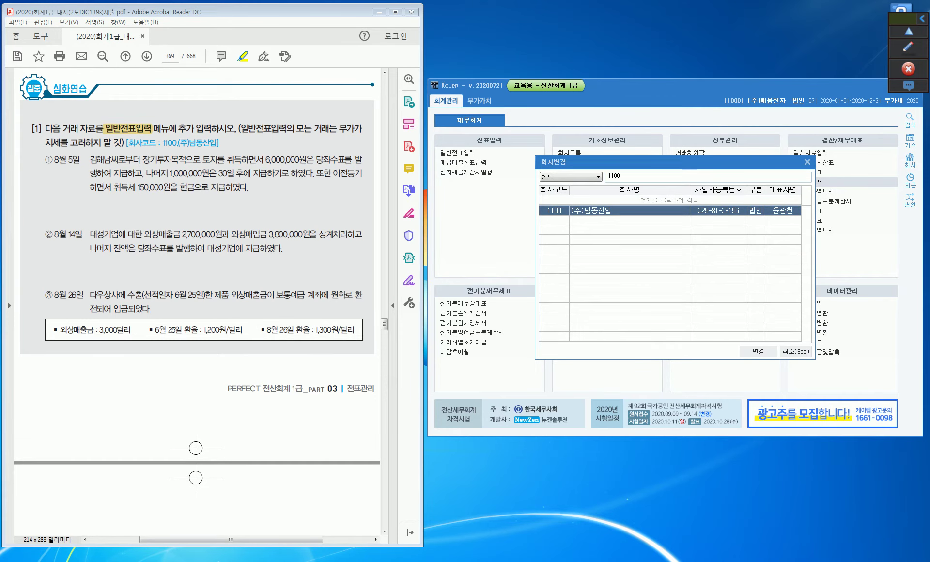
{"action": "key", "text": "Return"}
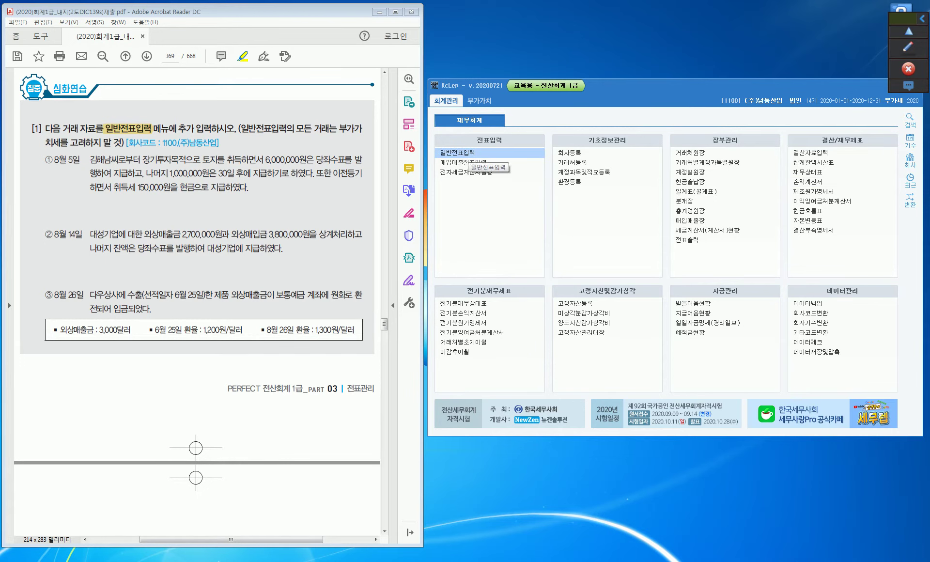
Step: Open 일반전표입력 in KcLep, highlight the date 8월 5일 of transaction ① in the PDF, and return to the voucher window
{"action": "left_click", "coordinate": [462, 152]}
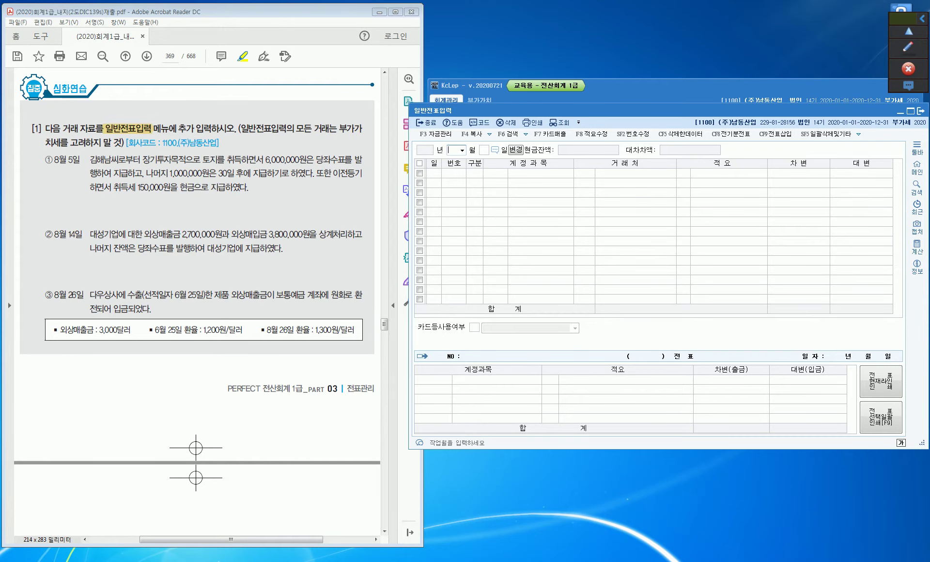
{"action": "key", "text": "alt+Tab"}
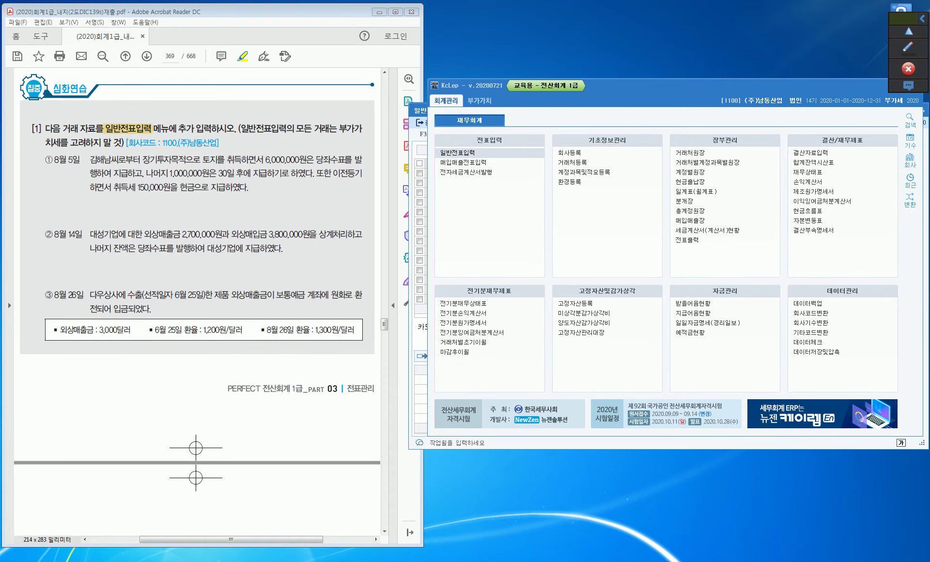
{"action": "key", "text": "alt+Tab"}
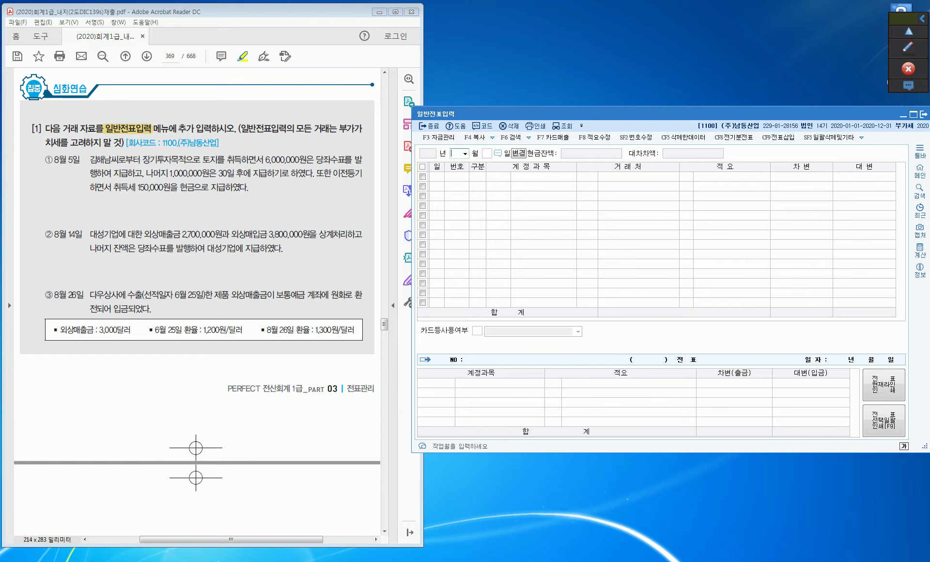
{"action": "left_click_drag", "start_coordinate": [54, 160], "coordinate": [81, 160]}
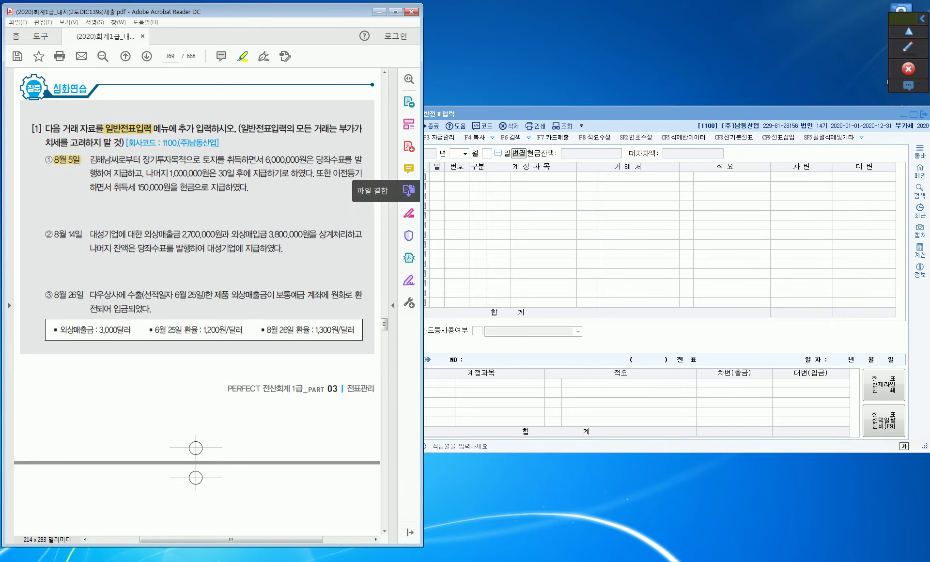
{"action": "left_click", "coordinate": [489, 114]}
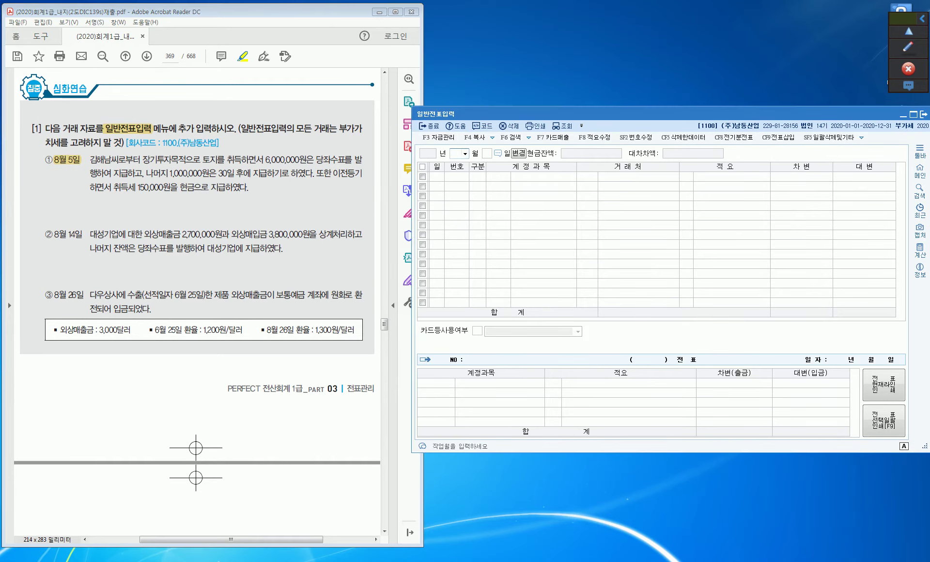
Step: Set the voucher month to 08
{"action": "left_click", "coordinate": [465, 154]}
{"action": "key", "text": "Down"}
{"action": "key", "text": "Down"}
{"action": "key", "text": "Down"}
{"action": "key", "text": "Down"}
{"action": "key", "text": "Down"}
{"action": "key", "text": "Down"}
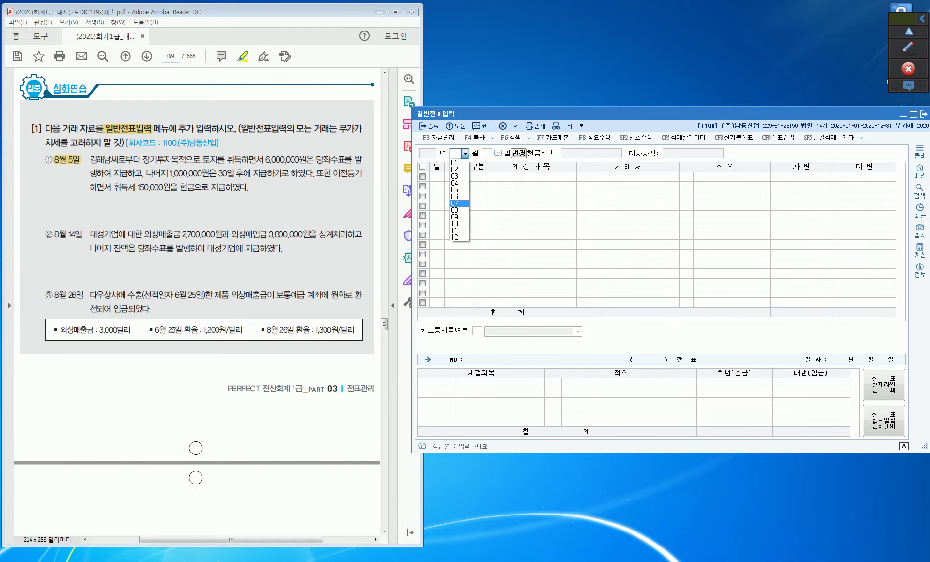
{"action": "key", "text": "Return"}
{"action": "key", "text": "ctrl"}
{"action": "key", "text": "ctrl"}
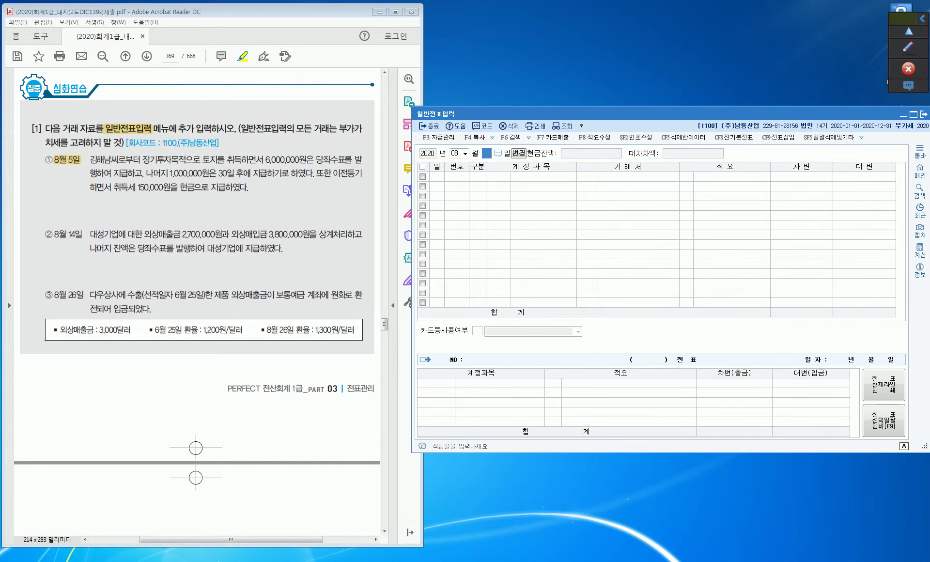
Step: Set the voucher day to 5 so that only August 5 entries are worked on
{"action": "key", "text": "Return"}
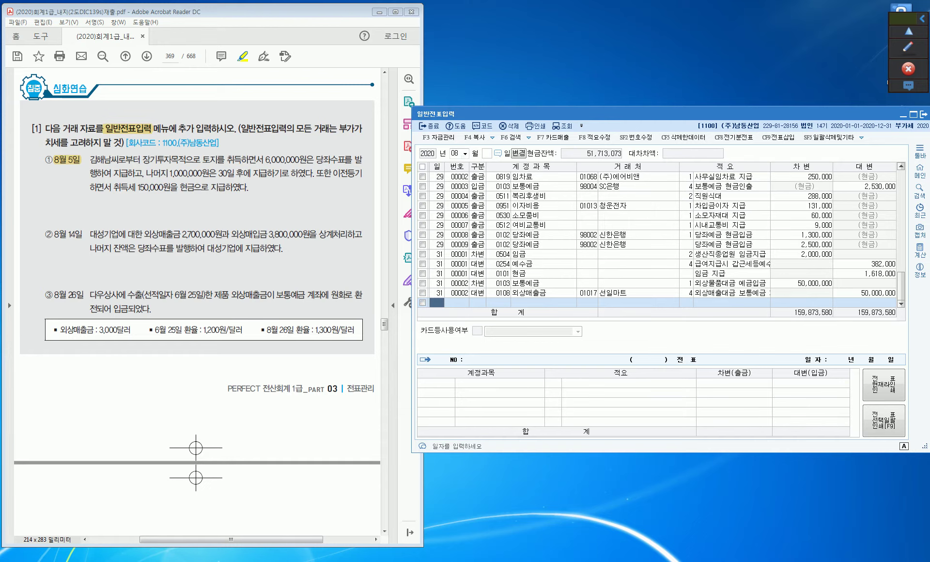
{"action": "key", "text": "Return"}
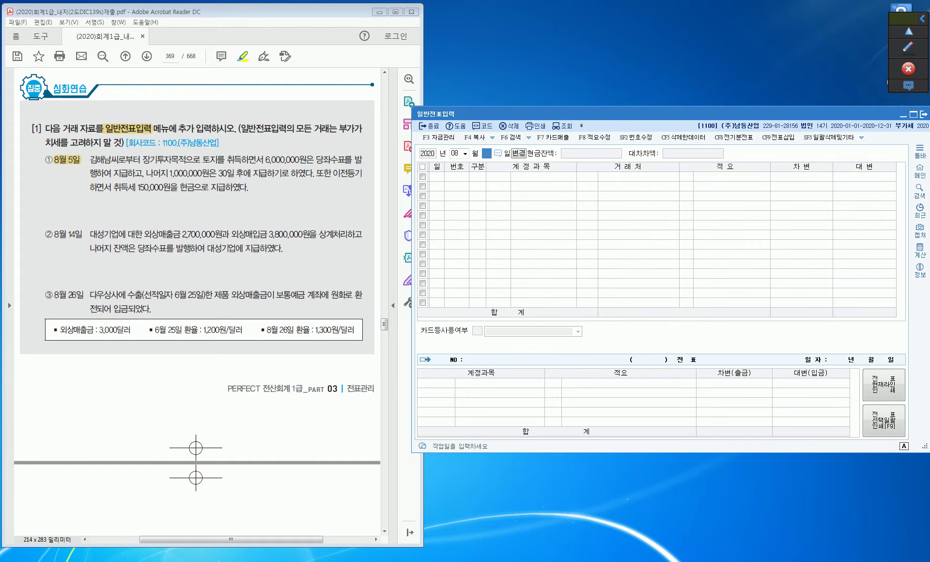
{"action": "type", "text": "5"}
{"action": "key", "text": "Return"}
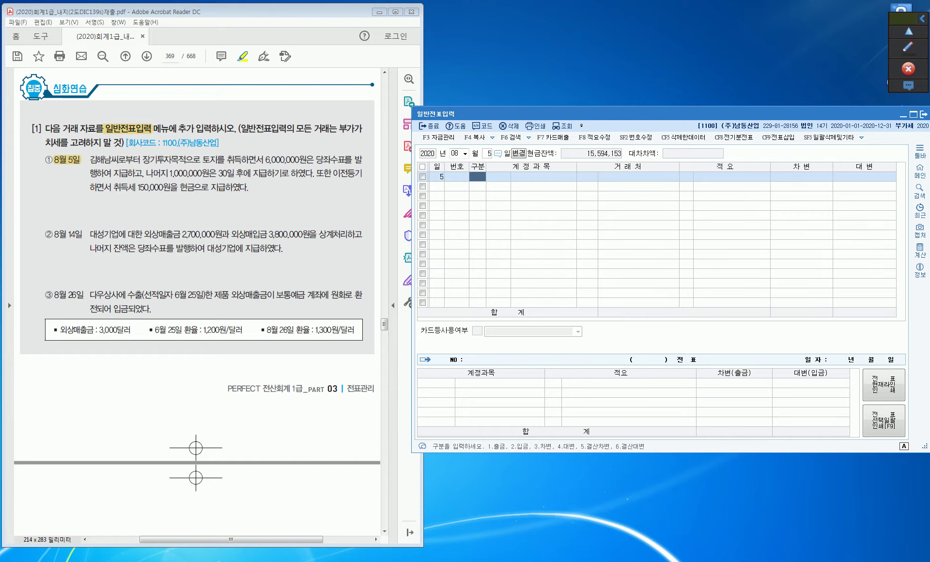
Step: Underline 장기투자목적으로 토지 in transaction ① with the red screen pen
{"action": "left_click", "coordinate": [908, 46]}
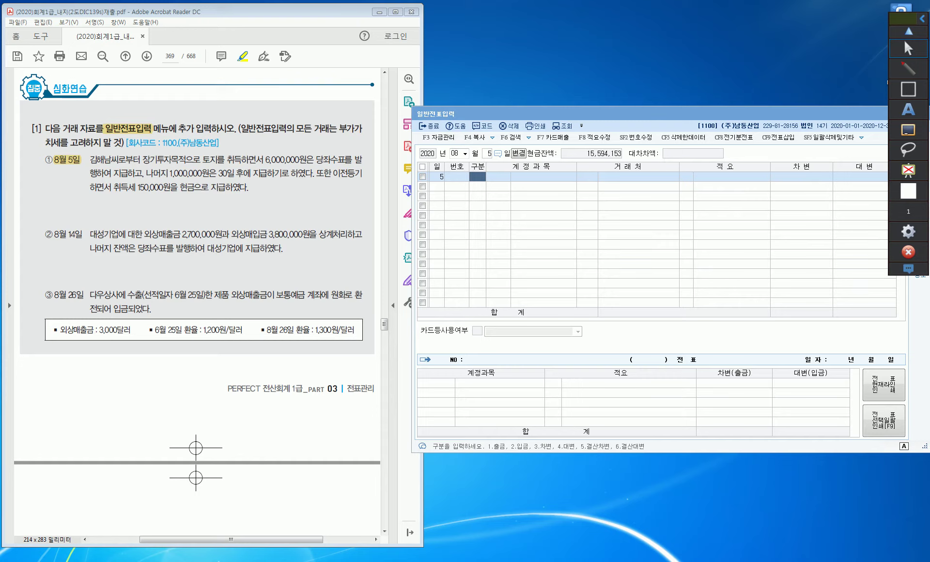
{"action": "left_click", "coordinate": [908, 69]}
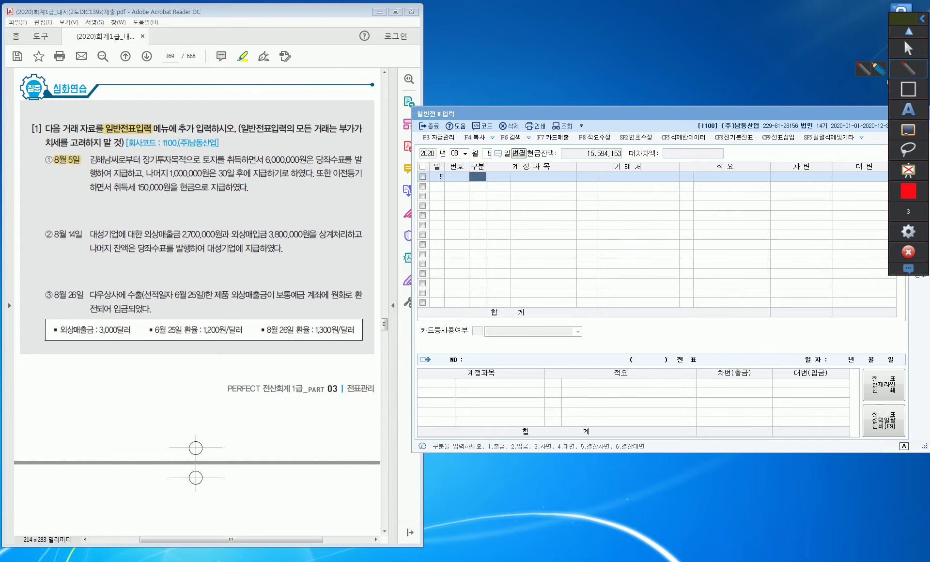
{"action": "left_click_drag", "start_coordinate": [158, 165], "coordinate": [203, 163]}
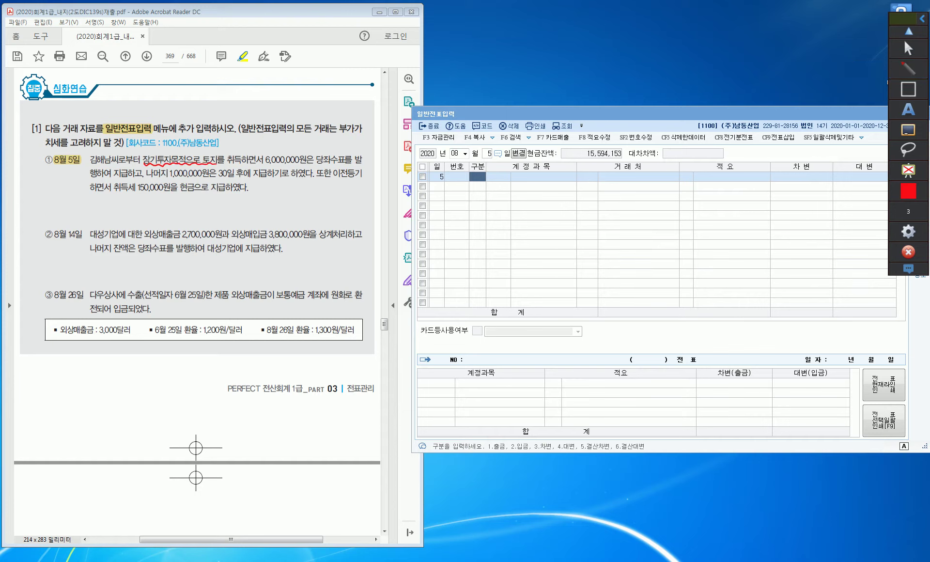
Step: Draw an arrow at the underlined land purchase phrase and handwrite the note 투자자산: 투자부동산 above it
{"action": "left_click_drag", "start_coordinate": [184, 155], "coordinate": [228, 124]}
{"action": "left_click_drag", "start_coordinate": [230, 113], "coordinate": [238, 116]}
{"action": "mouse_move", "coordinate": [230, 121]}
{"action": "left_mouse_down"}
{"action": "mouse_move", "coordinate": [241, 117]}
{"action": "mouse_move", "coordinate": [238, 125]}
{"action": "left_mouse_up"}
{"action": "left_click_drag", "start_coordinate": [239, 112], "coordinate": [251, 117]}
{"action": "mouse_move", "coordinate": [255, 111]}
{"action": "left_mouse_down"}
{"action": "mouse_move", "coordinate": [256, 121]}
{"action": "mouse_move", "coordinate": [264, 113]}
{"action": "left_mouse_up"}
{"action": "mouse_move", "coordinate": [280, 100]}
{"action": "left_mouse_down"}
{"action": "mouse_move", "coordinate": [289, 95]}
{"action": "mouse_move", "coordinate": [293, 107]}
{"action": "left_mouse_up"}
{"action": "mouse_move", "coordinate": [298, 96]}
{"action": "left_mouse_down"}
{"action": "mouse_move", "coordinate": [299, 114]}
{"action": "mouse_move", "coordinate": [307, 100]}
{"action": "left_mouse_up"}
{"action": "mouse_move", "coordinate": [302, 105]}
{"action": "left_mouse_down"}
{"action": "mouse_move", "coordinate": [310, 102]}
{"action": "mouse_move", "coordinate": [310, 110]}
{"action": "left_mouse_up"}
{"action": "left_click_drag", "start_coordinate": [308, 93], "coordinate": [309, 100]}
{"action": "mouse_move", "coordinate": [310, 104]}
{"action": "left_mouse_down"}
{"action": "mouse_move", "coordinate": [320, 97]}
{"action": "mouse_move", "coordinate": [320, 107]}
{"action": "left_mouse_up"}
{"action": "mouse_move", "coordinate": [318, 89]}
{"action": "left_mouse_down"}
{"action": "mouse_move", "coordinate": [319, 103]}
{"action": "mouse_move", "coordinate": [328, 102]}
{"action": "left_mouse_up"}
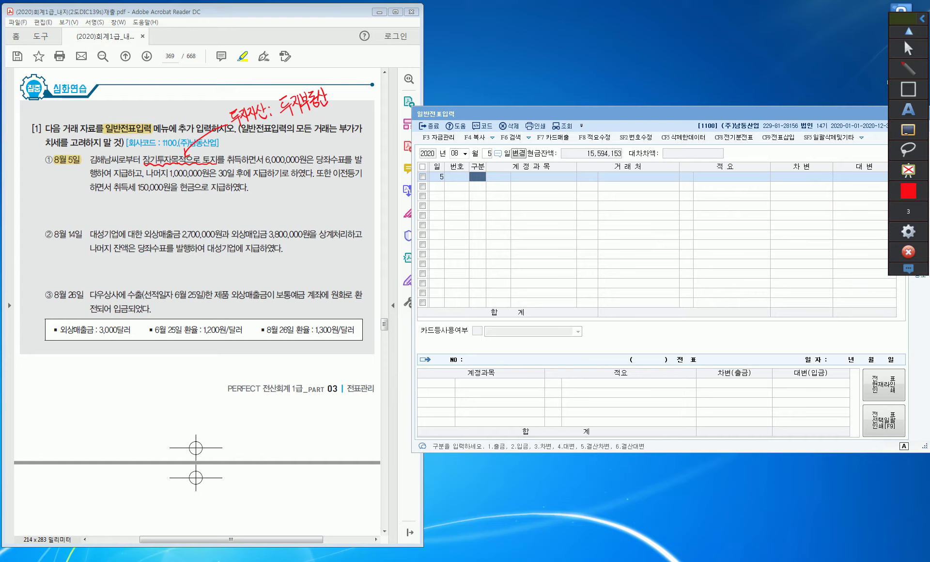
Step: Annotate 당좌수표 with 당좌예금, and underline 30일 후에 with an arrow and the note 미지급금
{"action": "mouse_move", "coordinate": [335, 144]}
{"action": "left_mouse_down"}
{"action": "mouse_move", "coordinate": [356, 144]}
{"action": "mouse_move", "coordinate": [344, 138]}
{"action": "left_mouse_up"}
{"action": "mouse_move", "coordinate": [353, 127]}
{"action": "left_mouse_down"}
{"action": "mouse_move", "coordinate": [351, 136]}
{"action": "mouse_move", "coordinate": [361, 131]}
{"action": "mouse_move", "coordinate": [364, 139]}
{"action": "left_mouse_up"}
{"action": "mouse_move", "coordinate": [364, 124]}
{"action": "left_mouse_down"}
{"action": "mouse_move", "coordinate": [364, 139]}
{"action": "mouse_move", "coordinate": [368, 127]}
{"action": "mouse_move", "coordinate": [374, 138]}
{"action": "mouse_move", "coordinate": [386, 127]}
{"action": "left_mouse_up"}
{"action": "left_click_drag", "start_coordinate": [219, 176], "coordinate": [261, 186]}
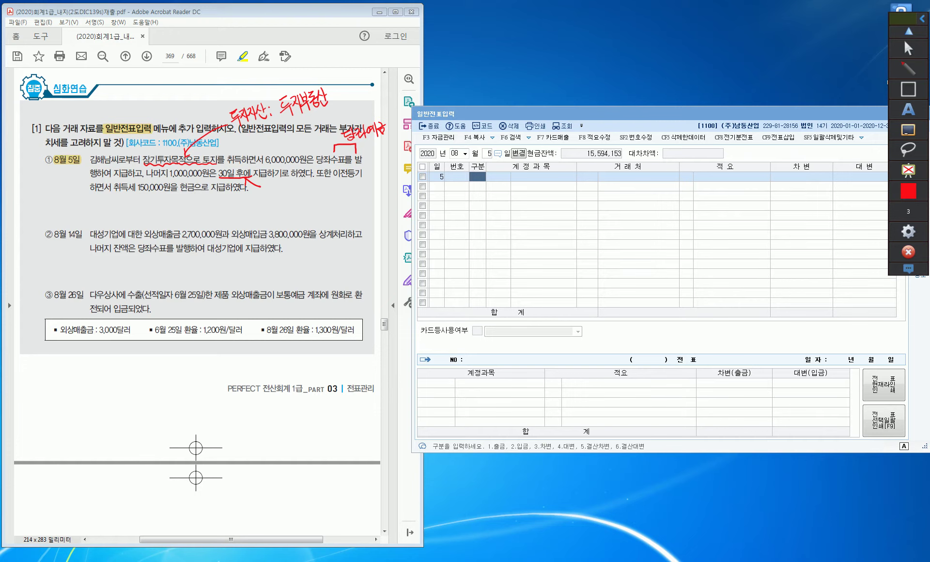
{"action": "mouse_move", "coordinate": [266, 187]}
{"action": "left_mouse_down"}
{"action": "mouse_move", "coordinate": [273, 199]}
{"action": "mouse_move", "coordinate": [290, 190]}
{"action": "mouse_move", "coordinate": [302, 197]}
{"action": "left_mouse_up"}
Step: Handwrite the note 취득부대비용: 취득원가 가산 - 자산 ⇒ 투·부 below the 취득세 text of transaction ①
{"action": "mouse_move", "coordinate": [114, 191]}
{"action": "left_mouse_down"}
{"action": "mouse_move", "coordinate": [121, 214]}
{"action": "mouse_move", "coordinate": [155, 211]}
{"action": "left_mouse_up"}
{"action": "left_click_drag", "start_coordinate": [158, 200], "coordinate": [166, 216]}
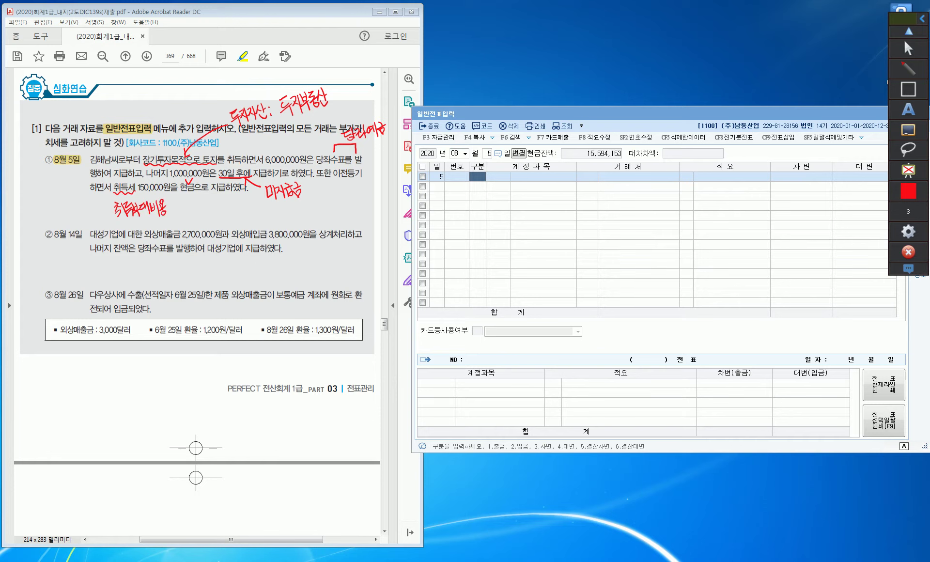
{"action": "mouse_move", "coordinate": [177, 203]}
{"action": "left_mouse_down"}
{"action": "mouse_move", "coordinate": [188, 216]}
{"action": "mouse_move", "coordinate": [197, 207]}
{"action": "left_mouse_up"}
{"action": "left_click_drag", "start_coordinate": [189, 209], "coordinate": [222, 216]}
{"action": "mouse_move", "coordinate": [222, 207]}
{"action": "left_mouse_down"}
{"action": "mouse_move", "coordinate": [255, 220]}
{"action": "mouse_move", "coordinate": [264, 212]}
{"action": "left_mouse_up"}
{"action": "left_click_drag", "start_coordinate": [260, 213], "coordinate": [267, 219]}
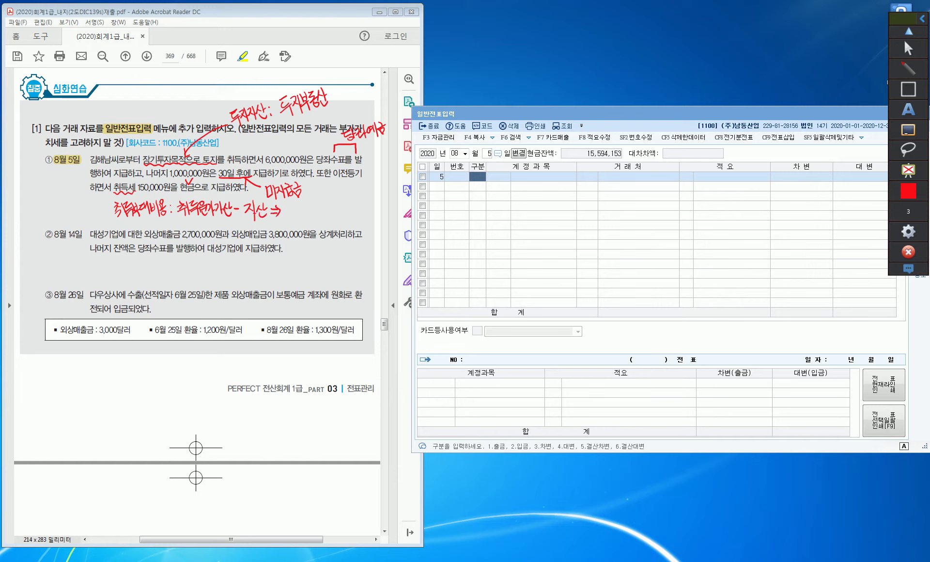
{"action": "left_click_drag", "start_coordinate": [284, 206], "coordinate": [294, 211]}
{"action": "mouse_move", "coordinate": [283, 216]}
{"action": "left_mouse_down"}
{"action": "mouse_move", "coordinate": [305, 210]}
{"action": "mouse_move", "coordinate": [311, 222]}
{"action": "left_mouse_up"}
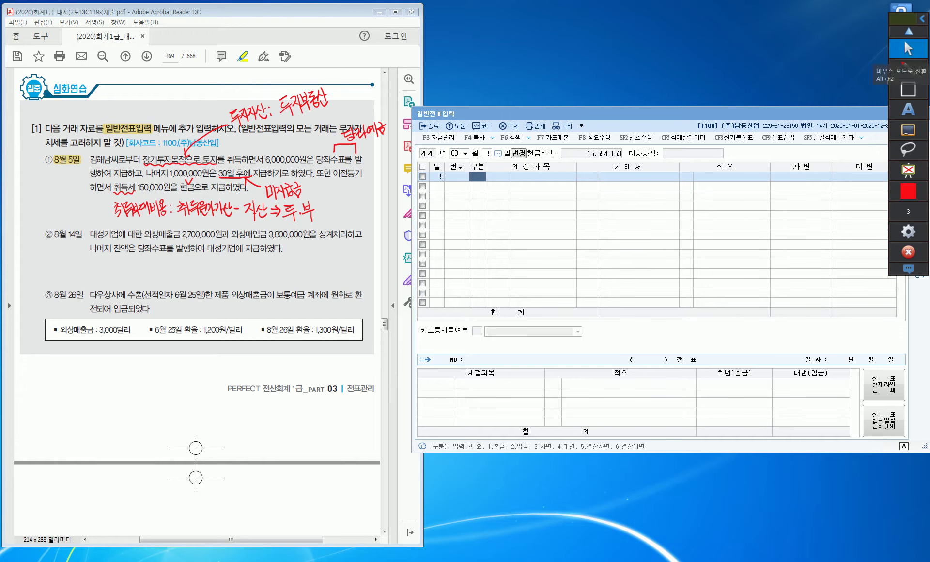
Step: Leave pen mode and set the first August 5 voucher line's type to 차변 (3)
{"action": "left_click", "coordinate": [908, 48]}
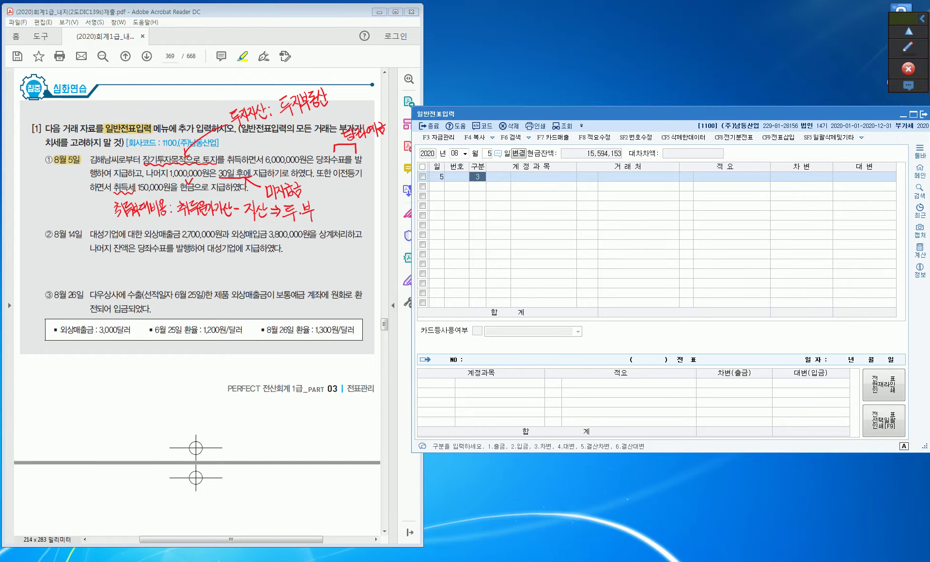
{"action": "key", "text": "Return"}
{"action": "type", "text": "XNWQN"}
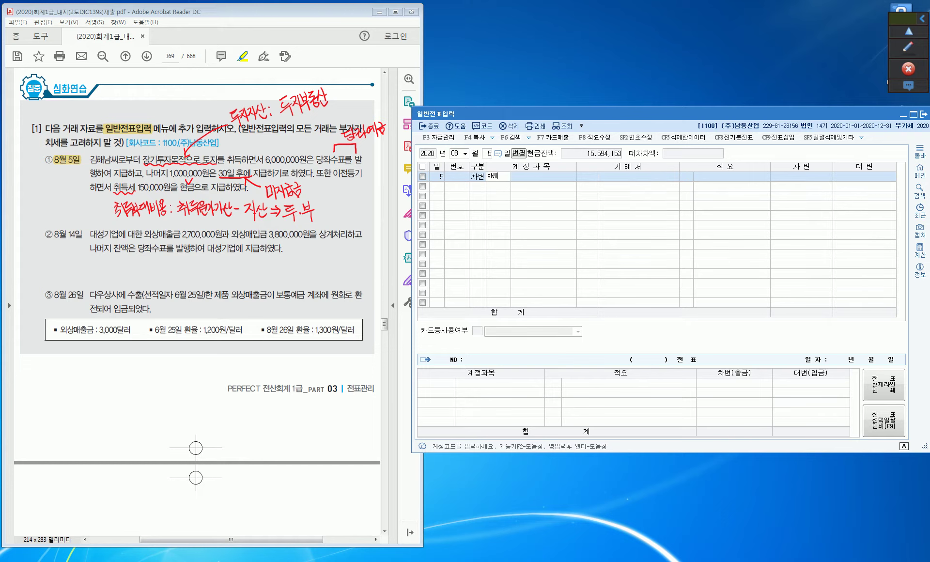
{"action": "key", "text": "Return"}
{"action": "key", "text": "BackSpace"}
{"action": "key", "text": "BackSpace"}
{"action": "key", "text": "BackSpace"}
{"action": "key", "text": "BackSpace"}
{"action": "key", "text": "BackSpace"}
{"action": "key", "text": "Return"}
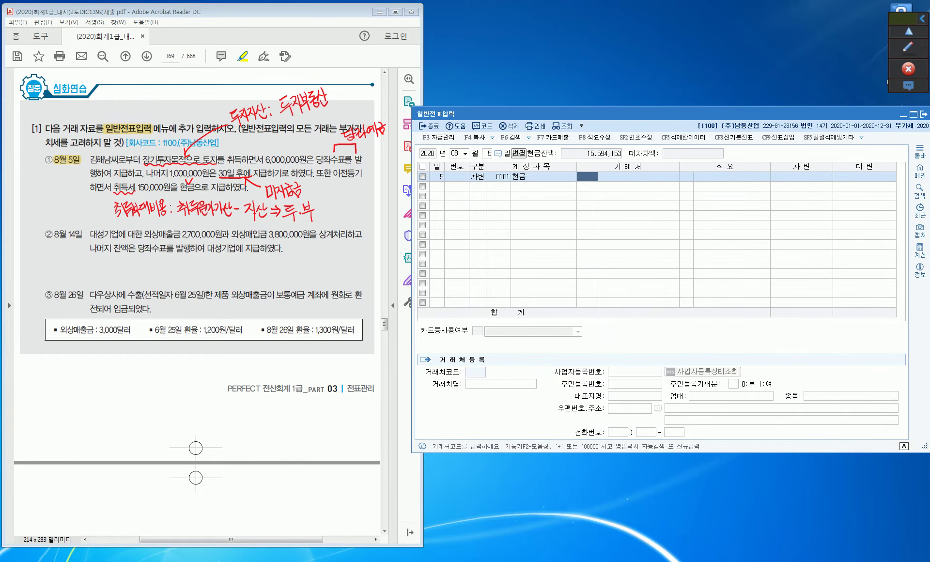
{"action": "key", "text": "Left"}
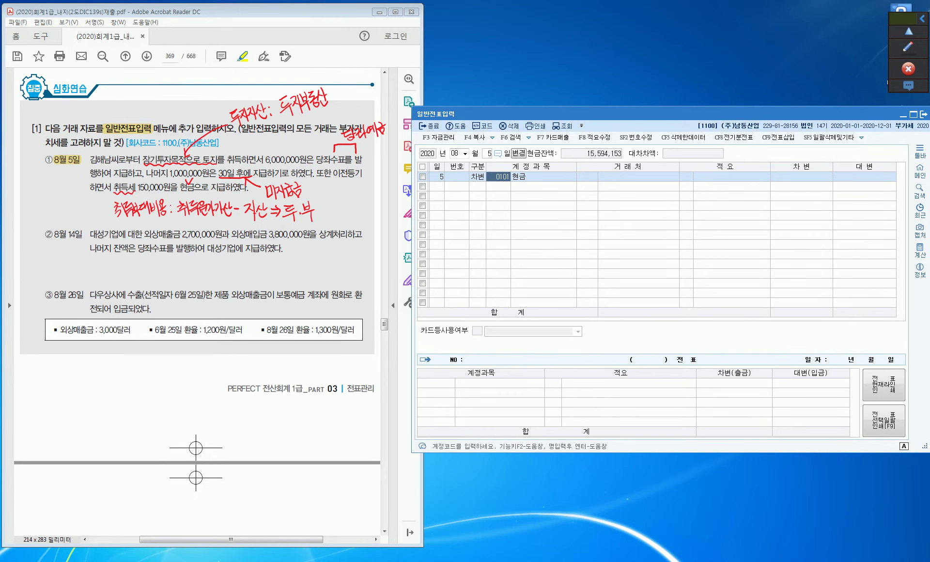
Step: Search accounts for 투자, choose 0183 투자부동산, and enter a debit of 7,150,000 without a trading partner or description
{"action": "type", "text": "투자"}
{"action": "key", "text": "Return"}
{"action": "key", "text": "Down"}
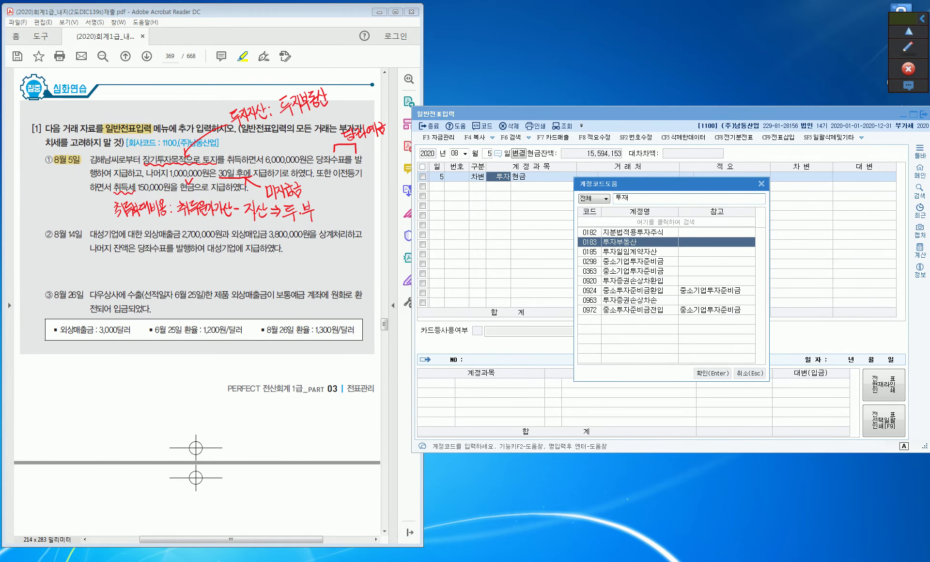
{"action": "key", "text": "Return"}
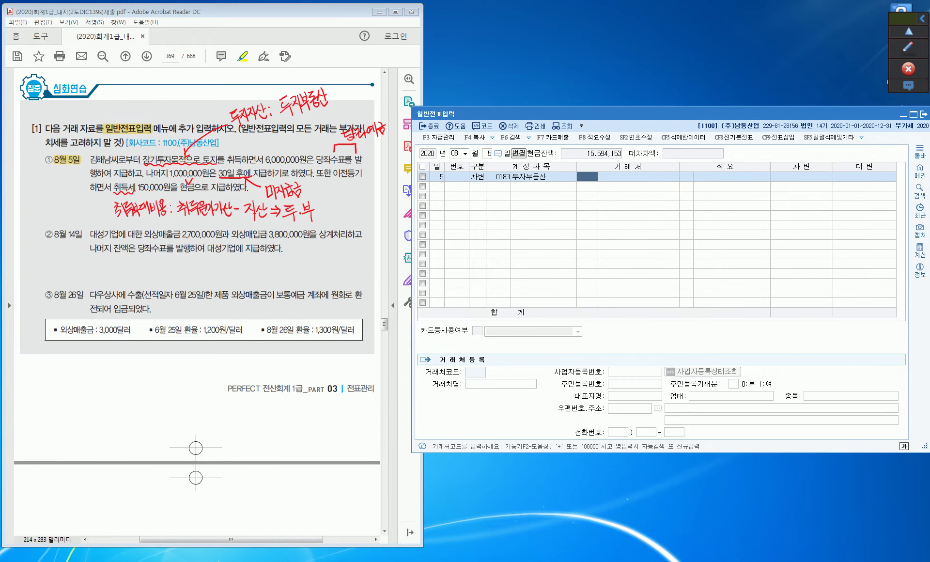
{"action": "key", "text": "Return"}
{"action": "key", "text": "Return"}
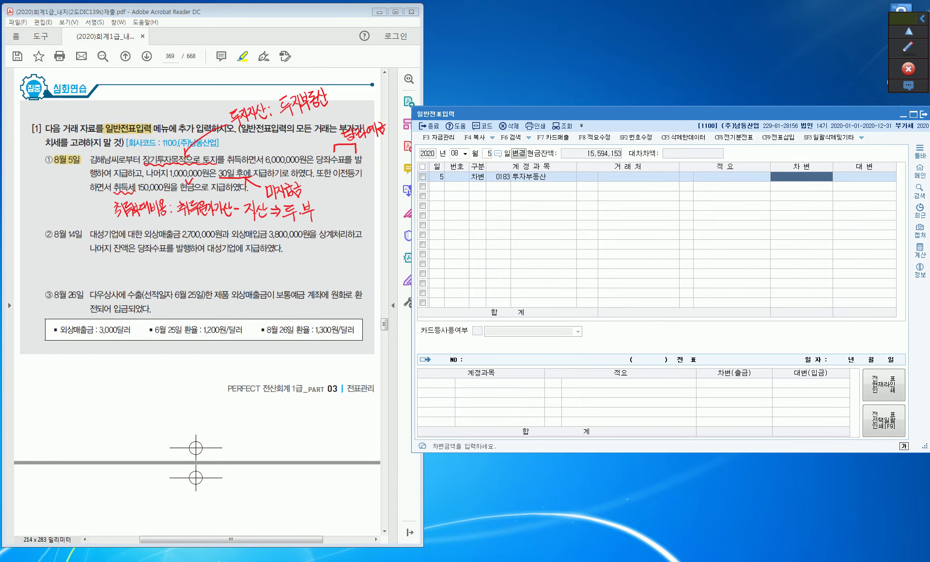
{"action": "type", "text": "7150000"}
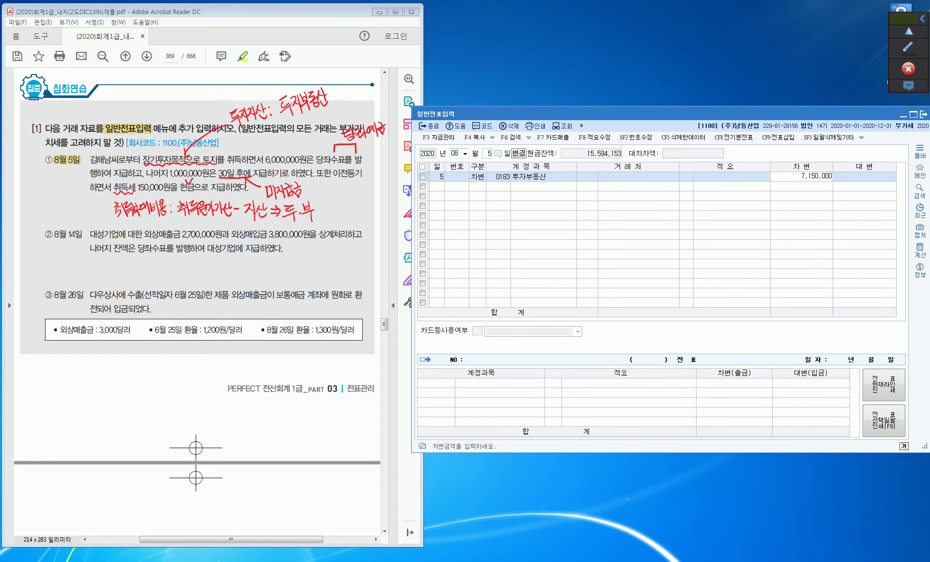
{"action": "key", "text": "Return"}
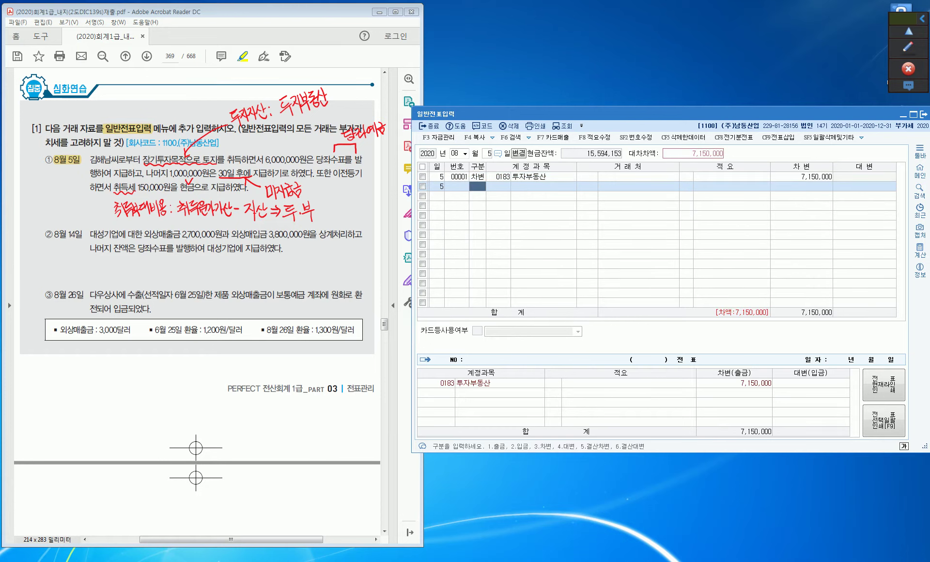
Step: Add a 대변 line for account 102 당좌예금 with an amount of 6,000,000, leaving the partner and description blank
{"action": "key", "text": "Return"}
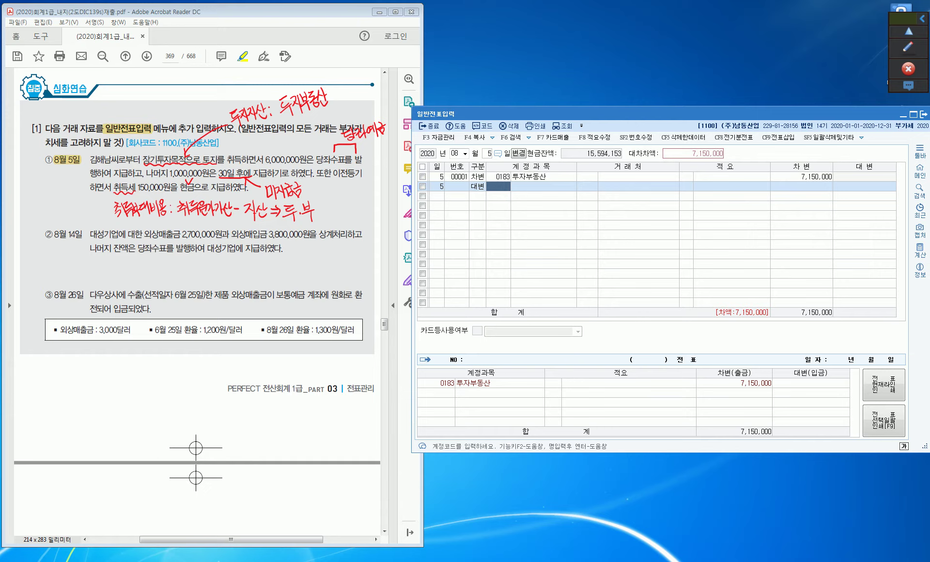
{"action": "type", "text": "102"}
{"action": "key", "text": "Return"}
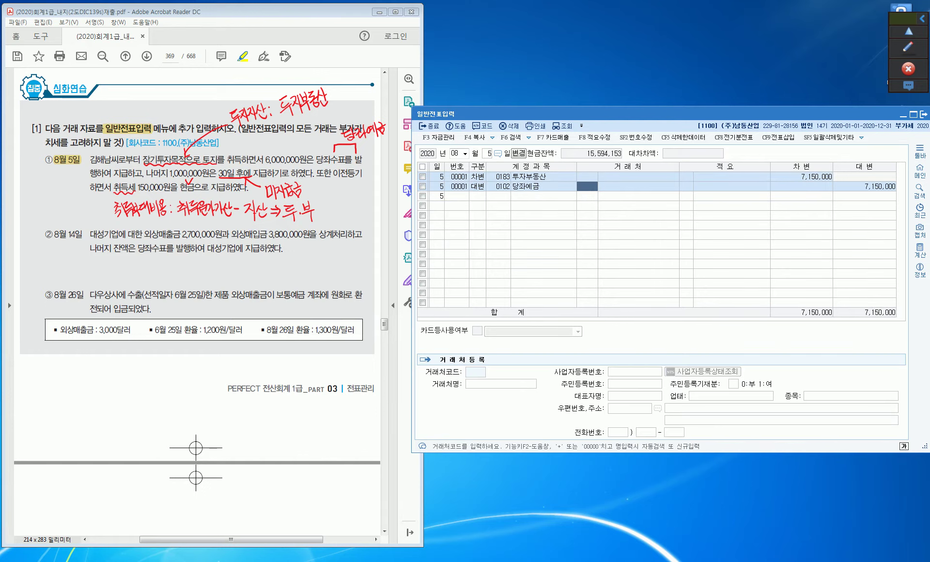
{"action": "key", "text": "Return"}
{"action": "key", "text": "Return"}
{"action": "type", "text": "6000000"}
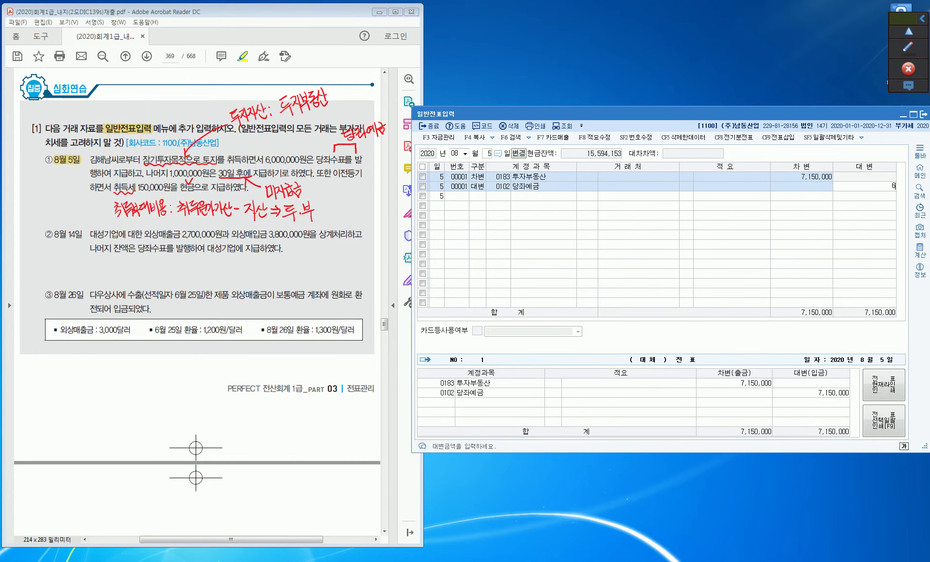
{"action": "key", "text": "Return"}
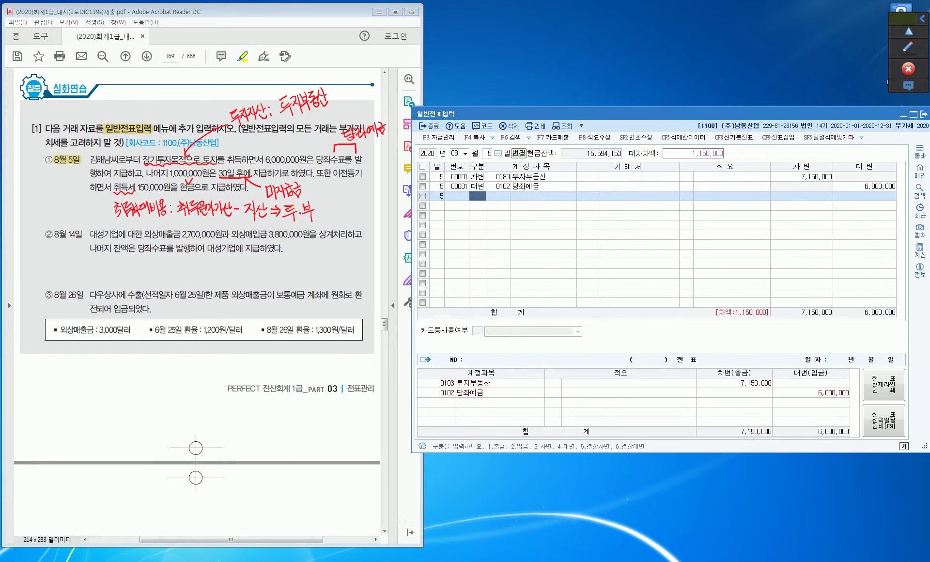
Step: Add a 대변 line for account 253 미지급금 with transaction ①'s seller as trading partner and an amount of 1,000,000
{"action": "type", "text": "4"}
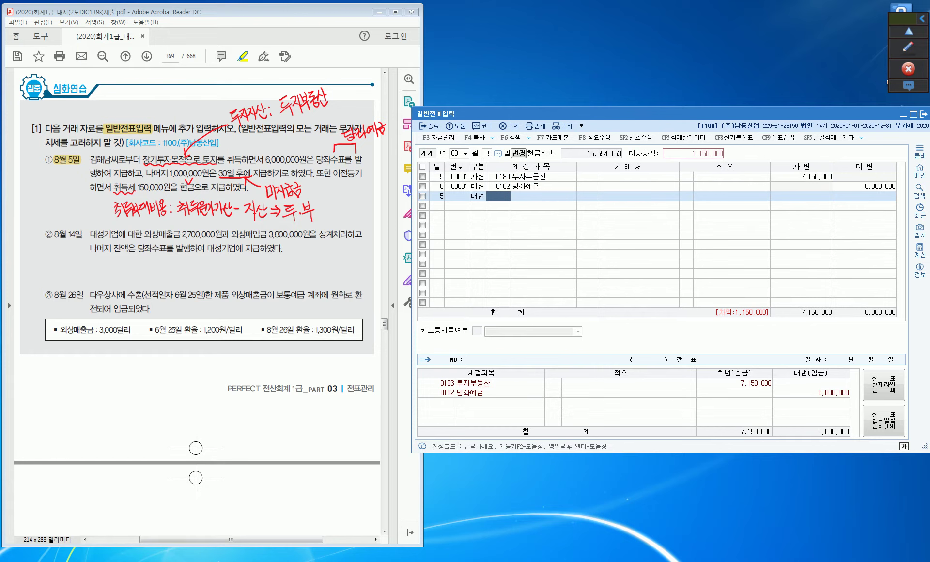
{"action": "type", "text": "253"}
{"action": "key", "text": "Return"}
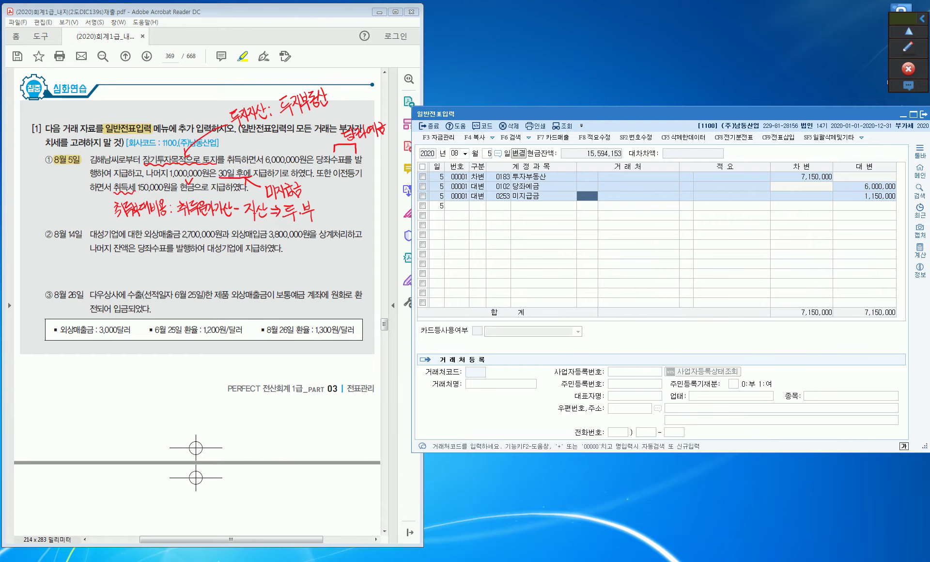
{"action": "type", "text": "김해"}
{"action": "key", "text": "Return"}
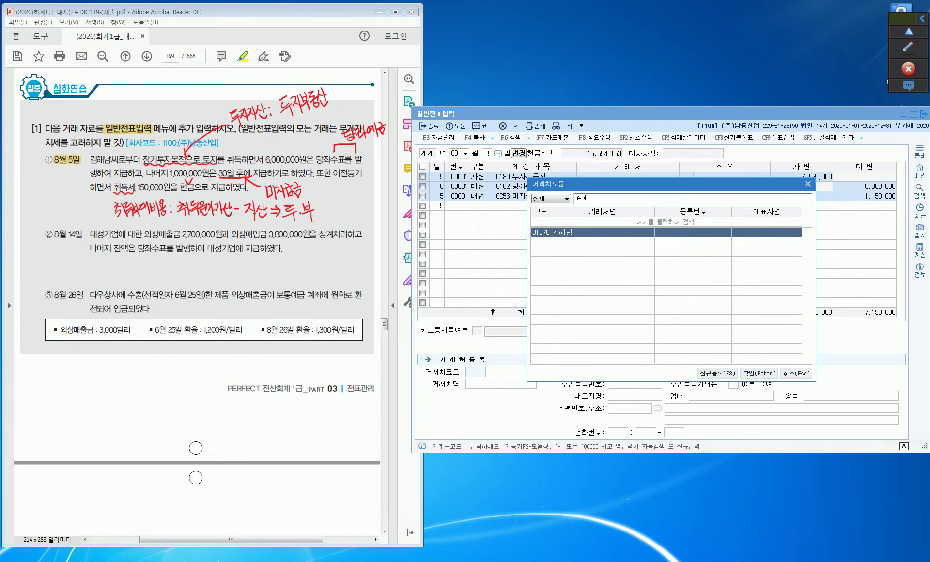
{"action": "key", "text": "Return"}
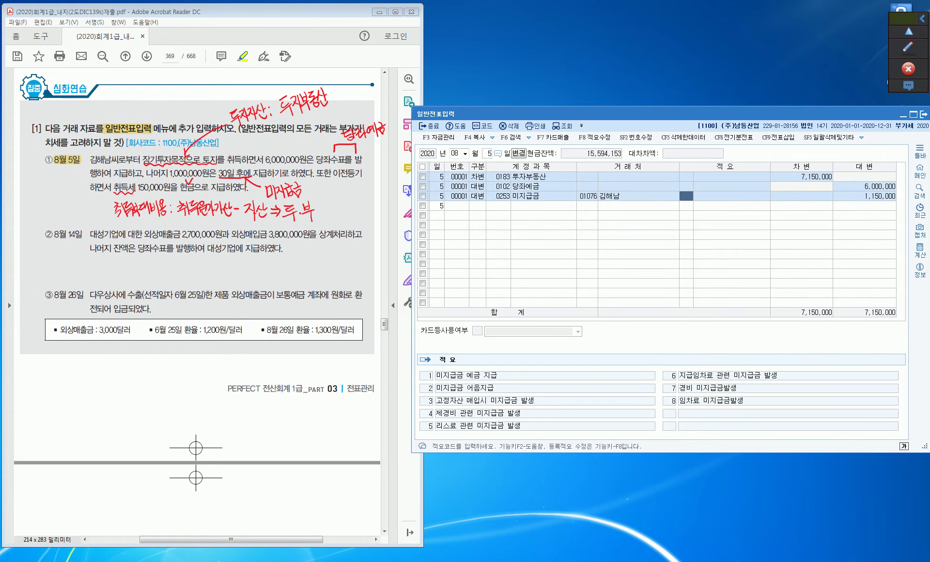
{"action": "key", "text": "Return"}
{"action": "key", "text": "Return"}
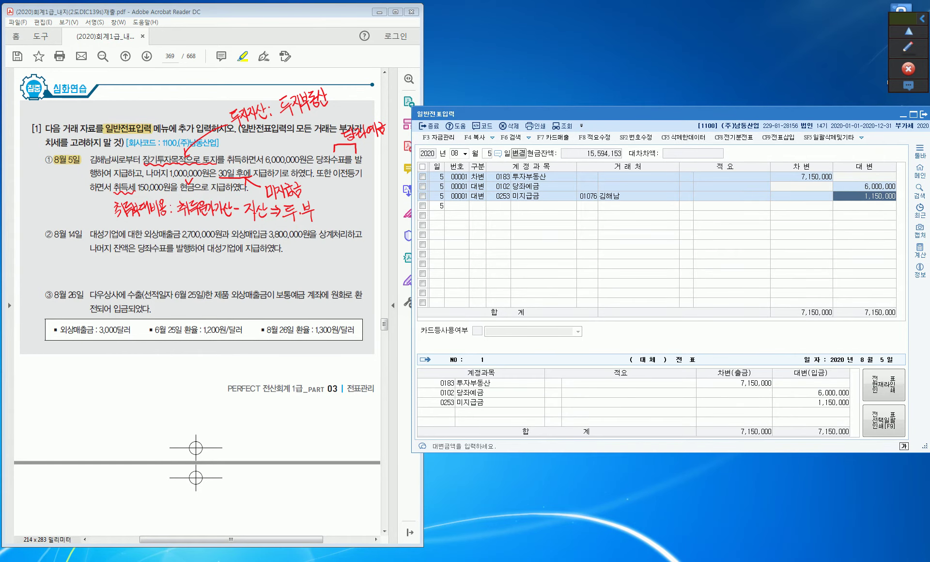
{"action": "type", "text": "1000000"}
{"action": "key", "text": "Return"}
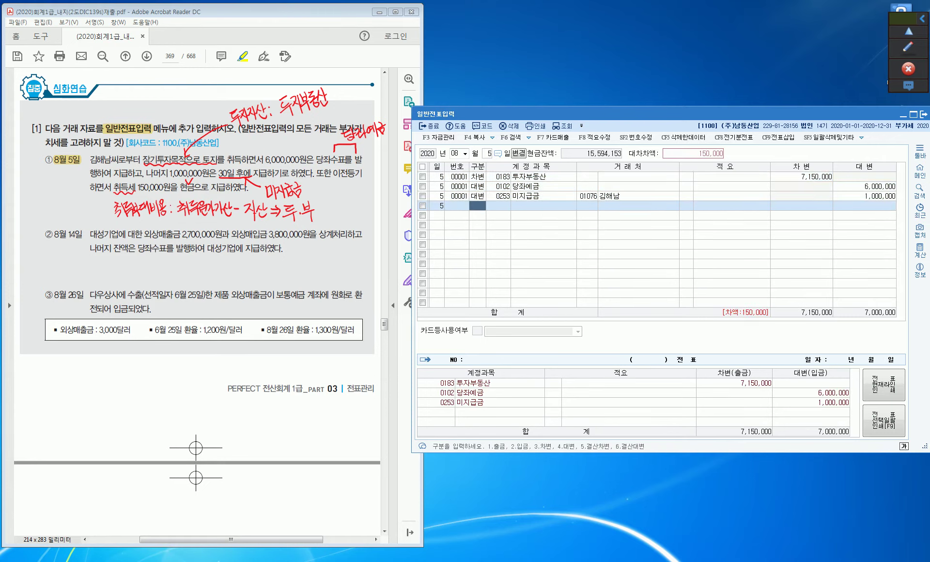
Step: Add a 대변 line for account 101 현금 with an amount of 150,000, leaving the partner and description blank
{"action": "type", "text": "4101"}
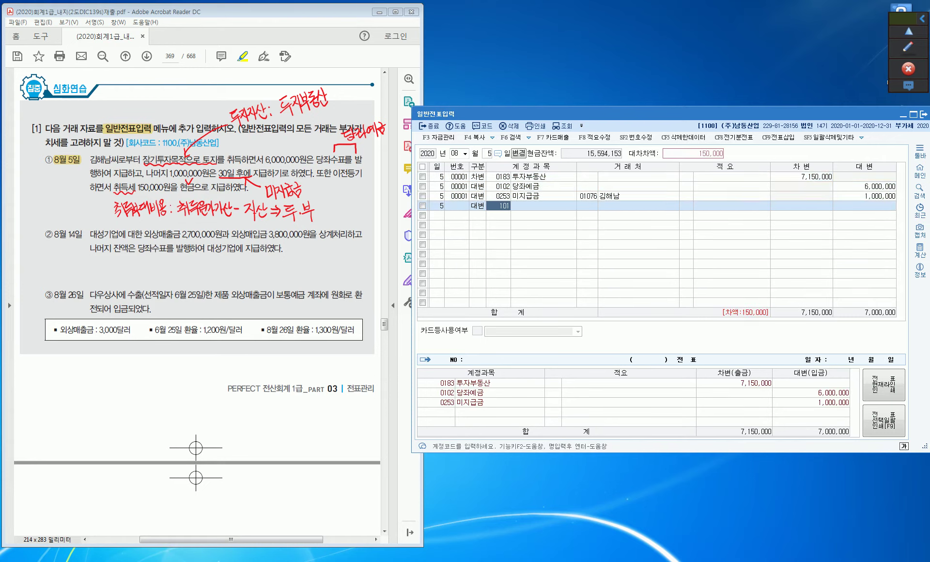
{"action": "key", "text": "Return"}
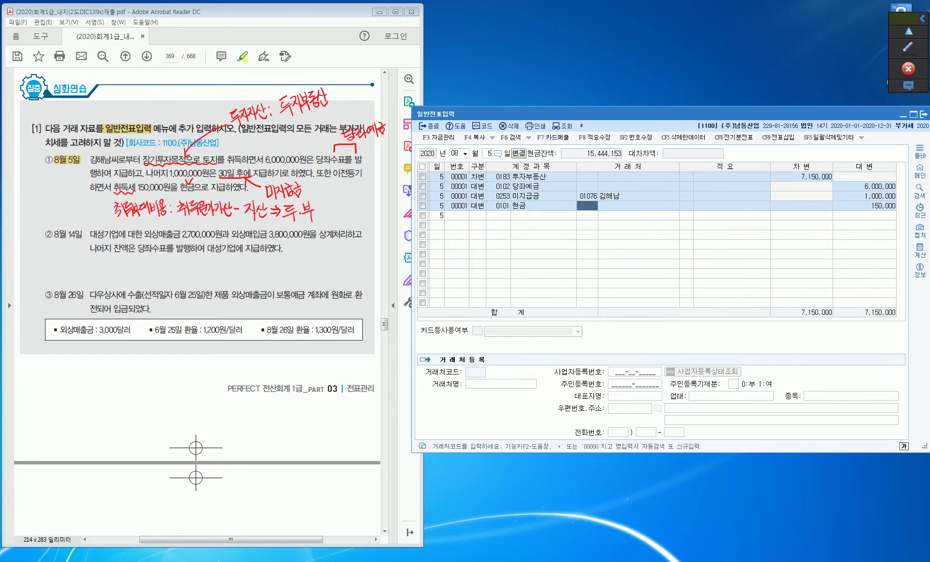
{"action": "key", "text": "Return"}
{"action": "key", "text": "Return"}
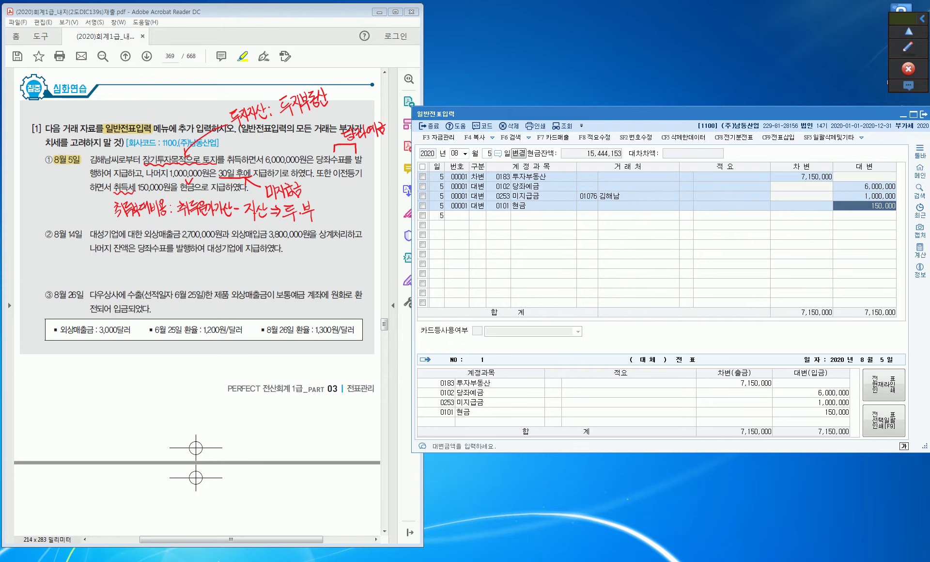
{"action": "key", "text": "Return"}
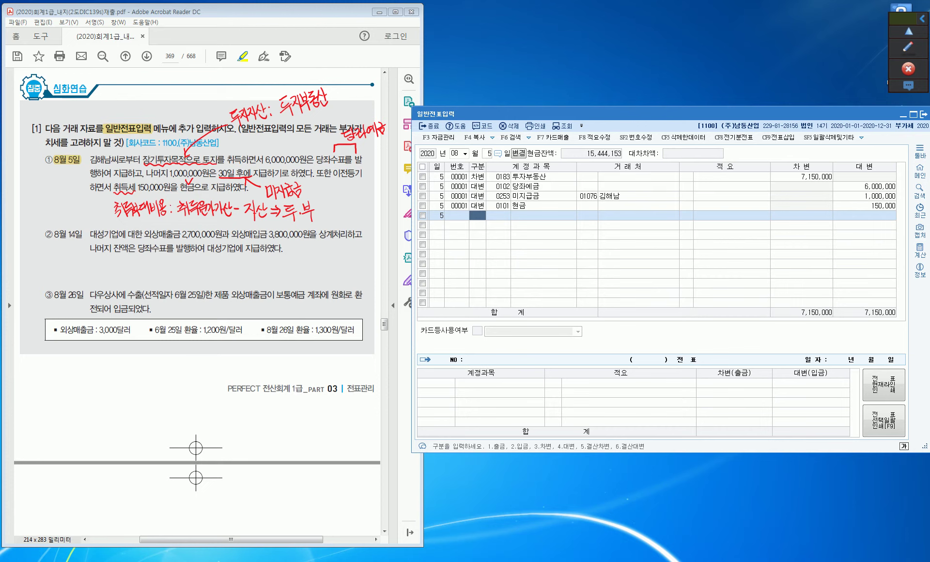
Step: Leave the August 5 voucher and open day 14 for entry
{"action": "key", "text": "Escape"}
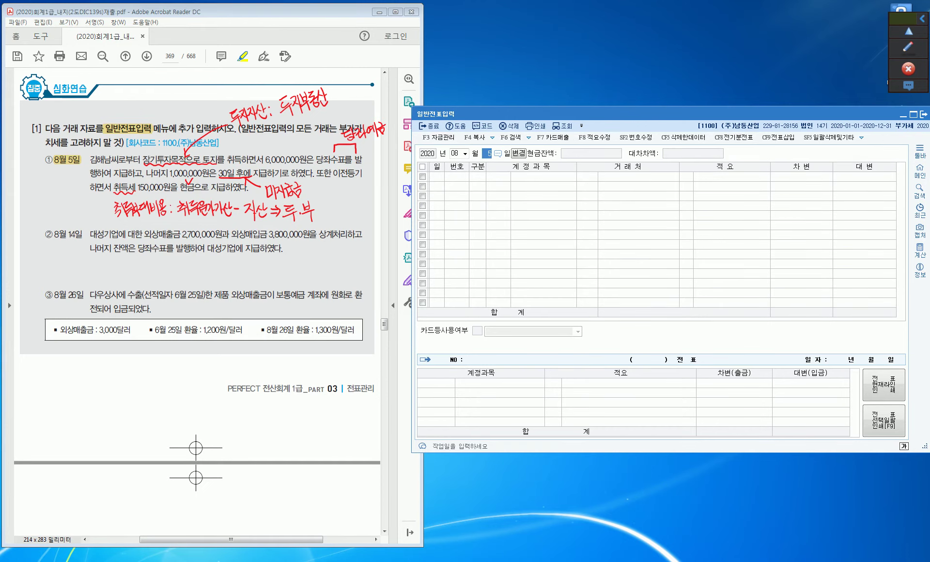
{"action": "type", "text": "14"}
{"action": "key", "text": "Return"}
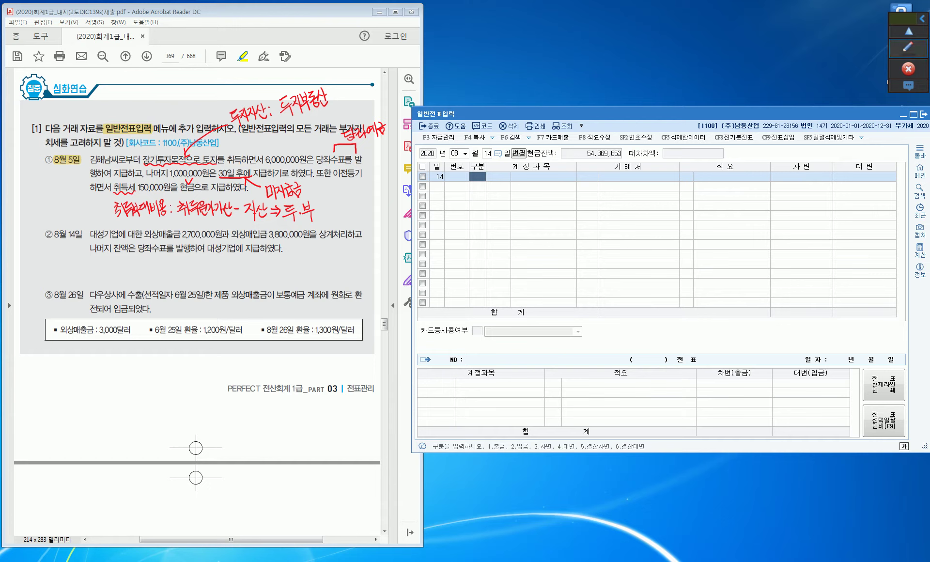
Step: Handwrite on transaction ②: underline 상계처리, label 외상매출금 and 외상매입금, bracket 당좌수표 and note 당좌예금↓ below it; leave pen mode
{"action": "left_click", "coordinate": [908, 47]}
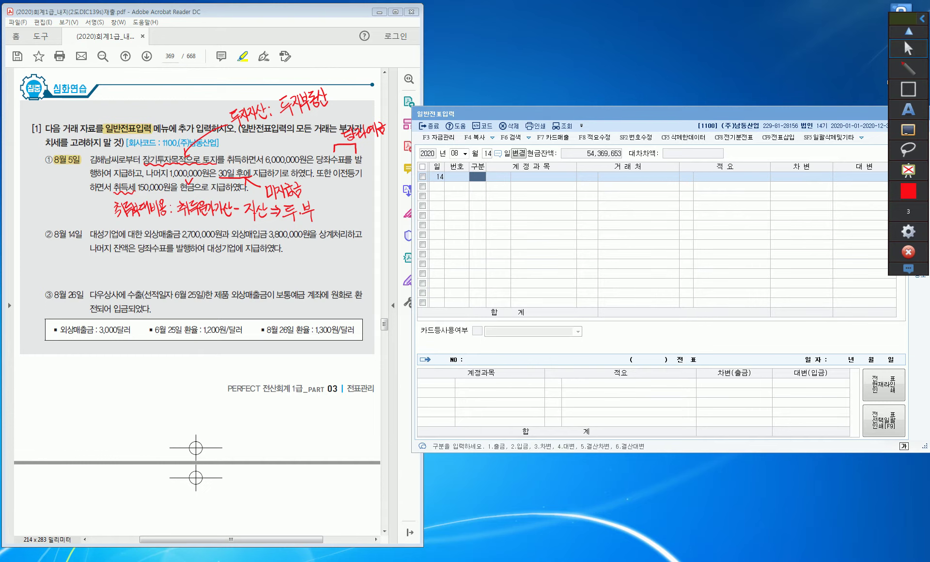
{"action": "left_click_drag", "start_coordinate": [320, 237], "coordinate": [329, 238]}
{"action": "left_click_drag", "start_coordinate": [167, 221], "coordinate": [167, 229]}
{"action": "mouse_move", "coordinate": [245, 217]}
{"action": "left_mouse_down"}
{"action": "mouse_move", "coordinate": [242, 228]}
{"action": "mouse_move", "coordinate": [253, 227]}
{"action": "left_mouse_up"}
{"action": "left_click_drag", "start_coordinate": [155, 251], "coordinate": [175, 256]}
{"action": "mouse_move", "coordinate": [180, 260]}
{"action": "left_mouse_down"}
{"action": "mouse_move", "coordinate": [183, 278]}
{"action": "mouse_move", "coordinate": [202, 270]}
{"action": "left_mouse_up"}
{"action": "left_click_drag", "start_coordinate": [199, 260], "coordinate": [216, 265]}
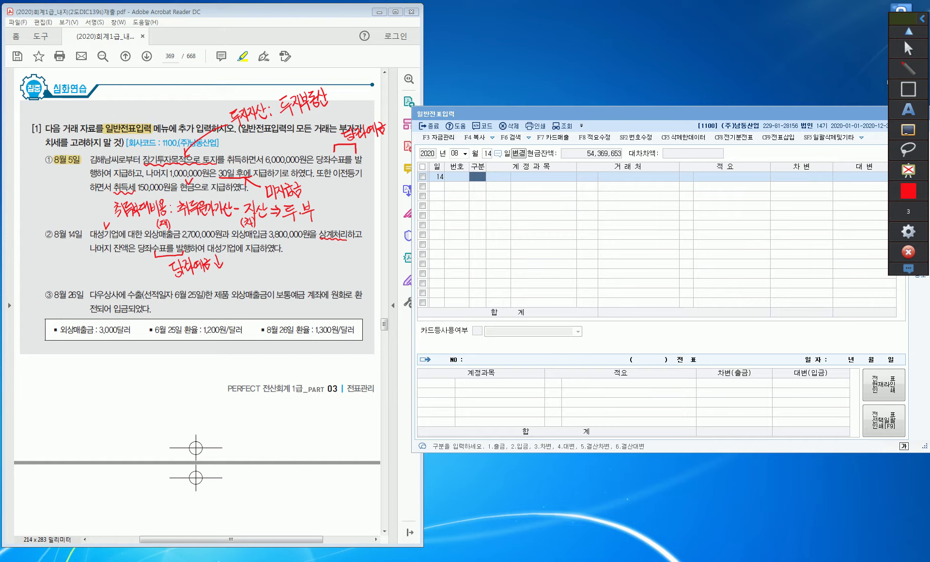
{"action": "left_click", "coordinate": [908, 48]}
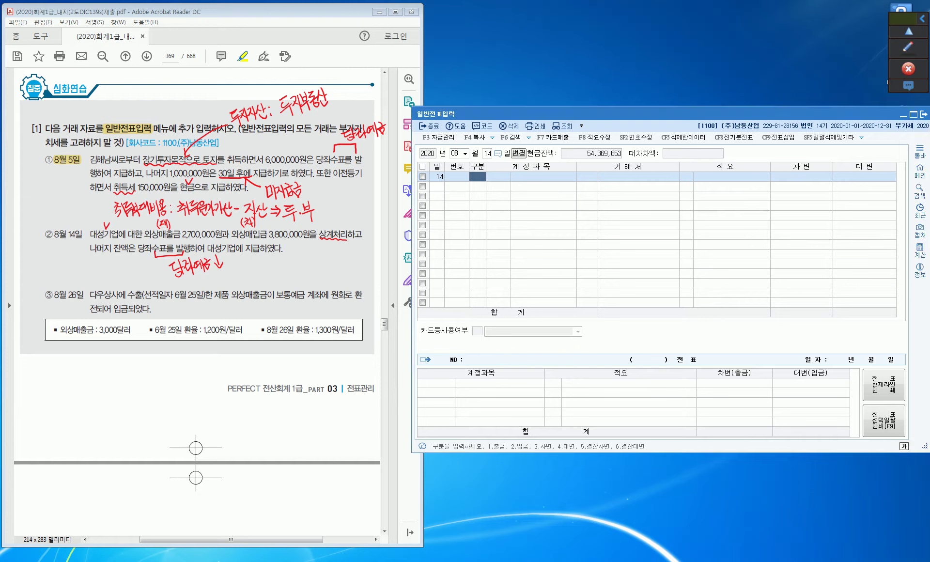
Step: Add a 차변 line for account 251 외상매입금 with trading partner 대성기업 and an amount of 3,800,000
{"action": "type", "text": "3"}
{"action": "key", "text": "Return"}
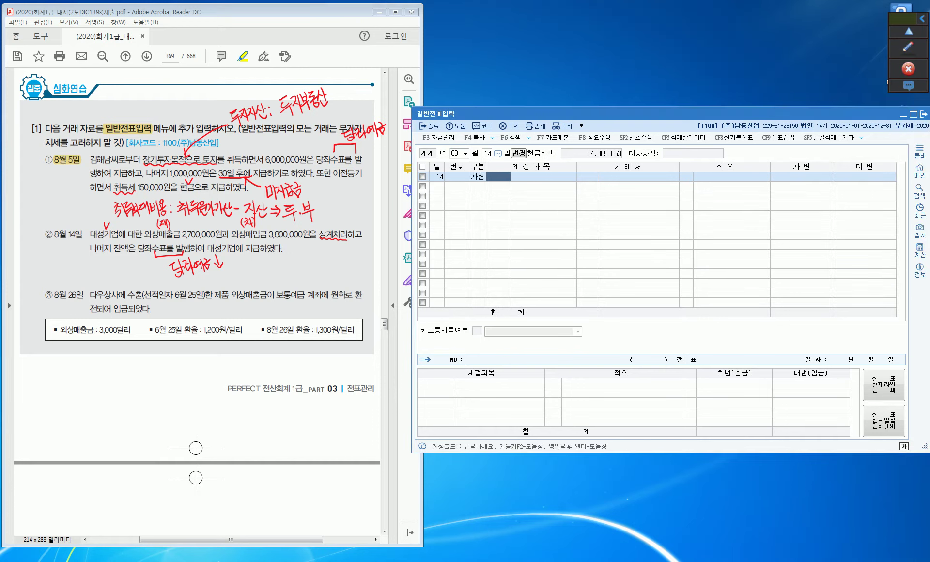
{"action": "type", "text": "251"}
{"action": "key", "text": "Return"}
{"action": "type", "text": "대성"}
{"action": "key", "text": "Return"}
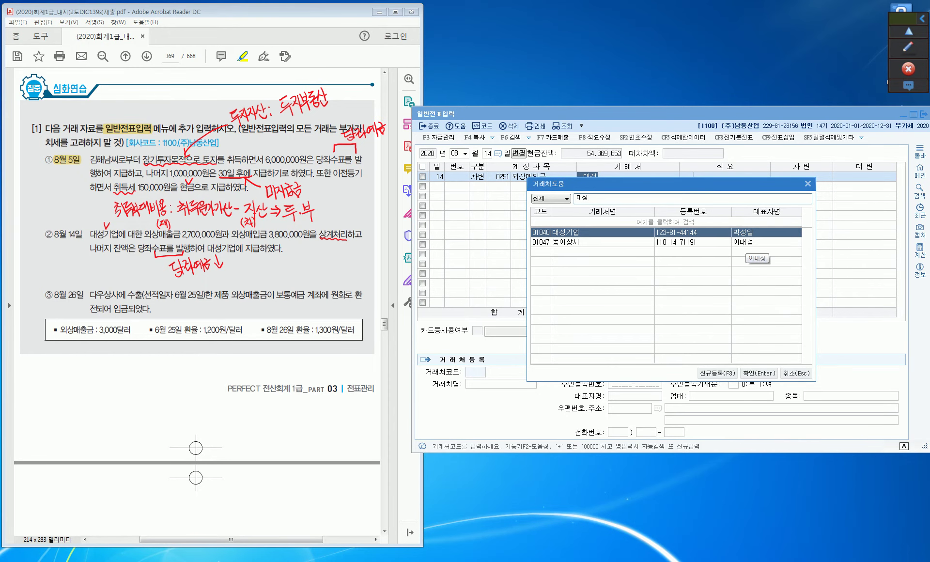
{"action": "key", "text": "Return"}
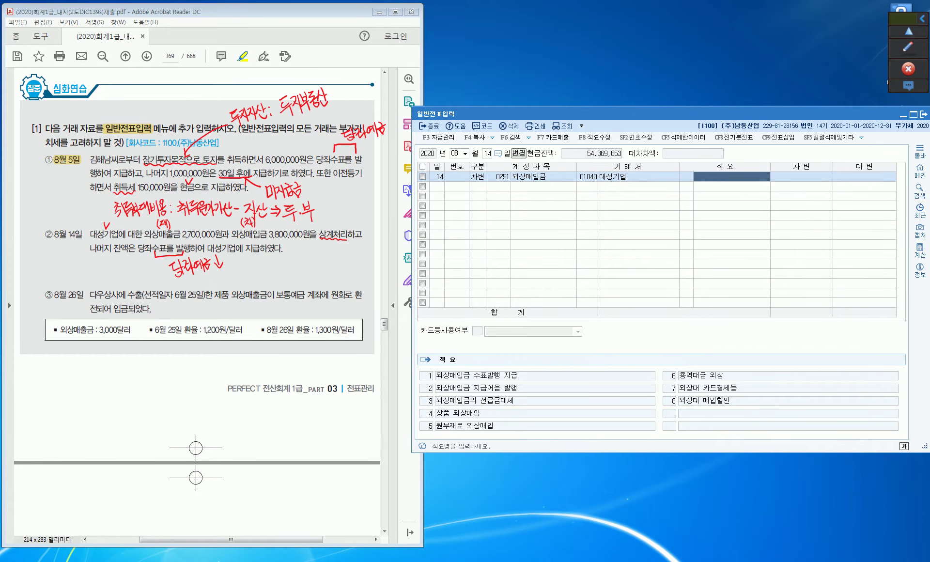
{"action": "key", "text": "Return"}
{"action": "type", "text": "28"}
{"action": "key", "text": "BackSpace"}
{"action": "type", "text": "800000"}
{"action": "key", "text": "Return"}
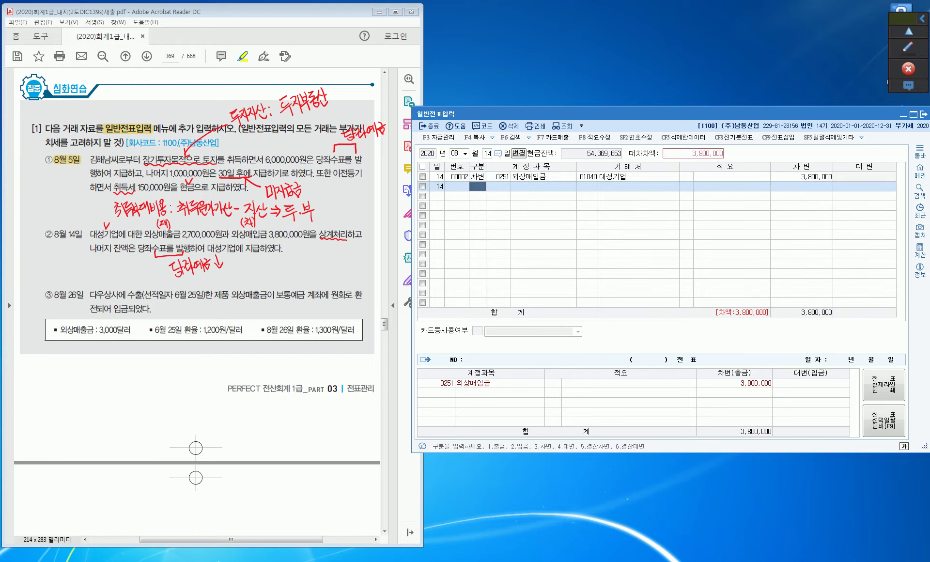
Step: Add a 대변 line for account 108 외상매출금 with trading partner 대성기업 and an amount of 2,700,000
{"action": "key", "text": "Return"}
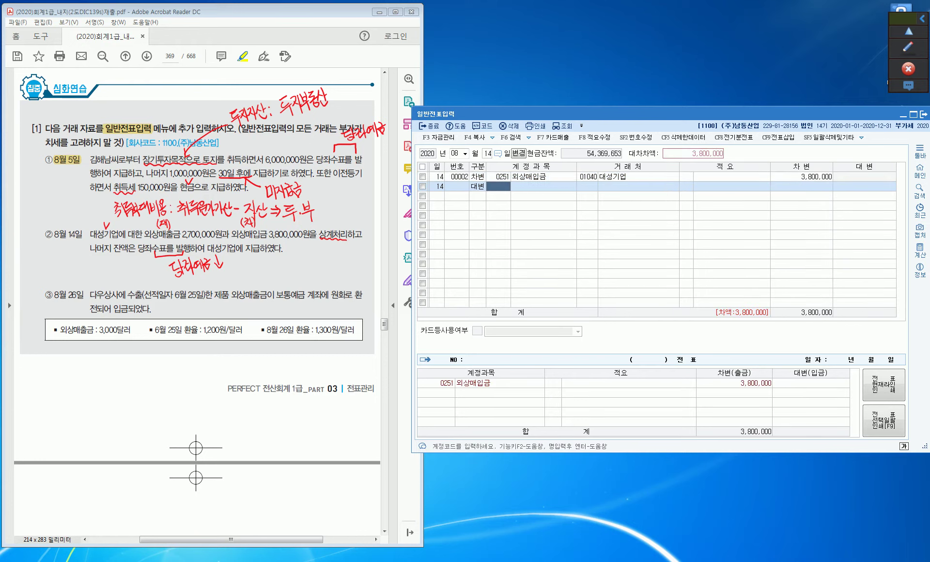
{"action": "type", "text": "108"}
{"action": "key", "text": "Return"}
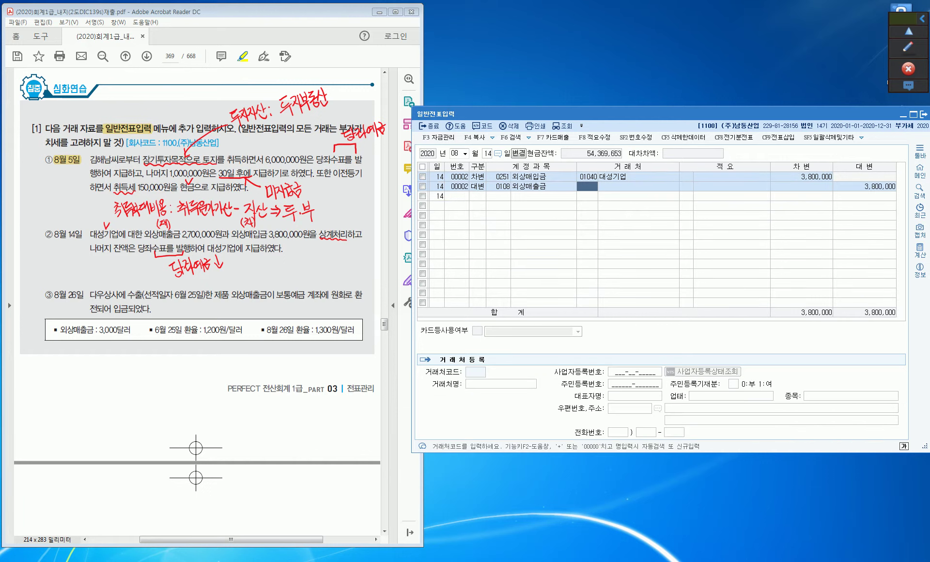
{"action": "key", "text": "Return"}
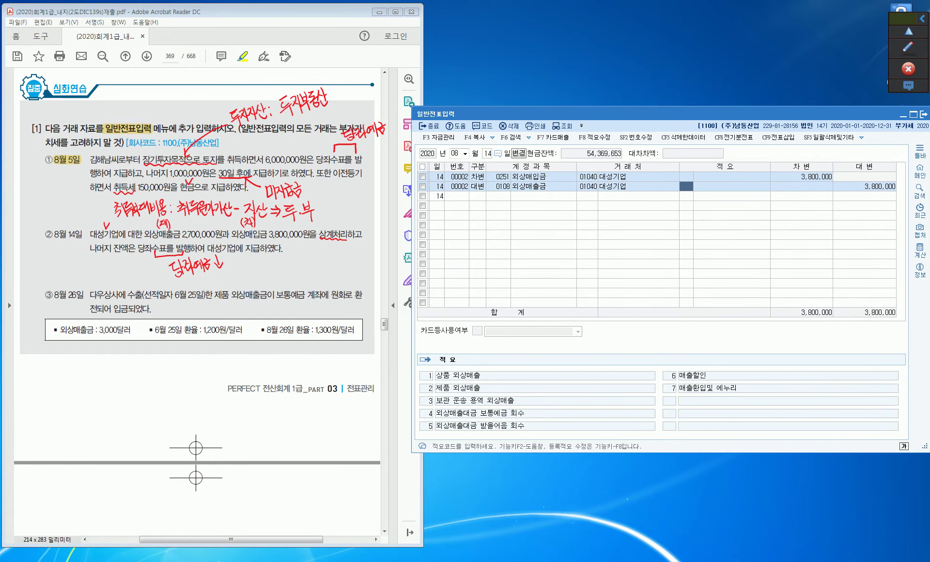
{"action": "key", "text": "Return"}
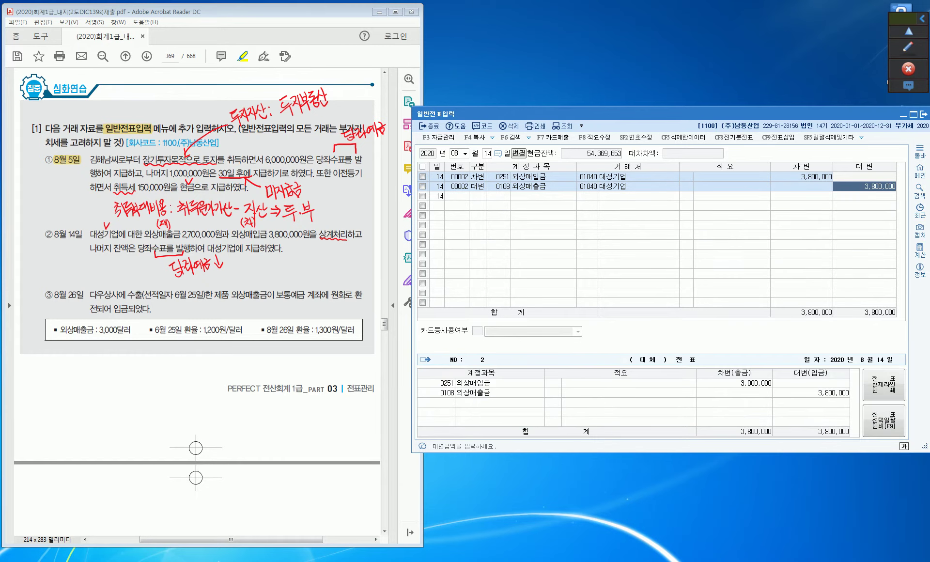
{"action": "type", "text": "2700000"}
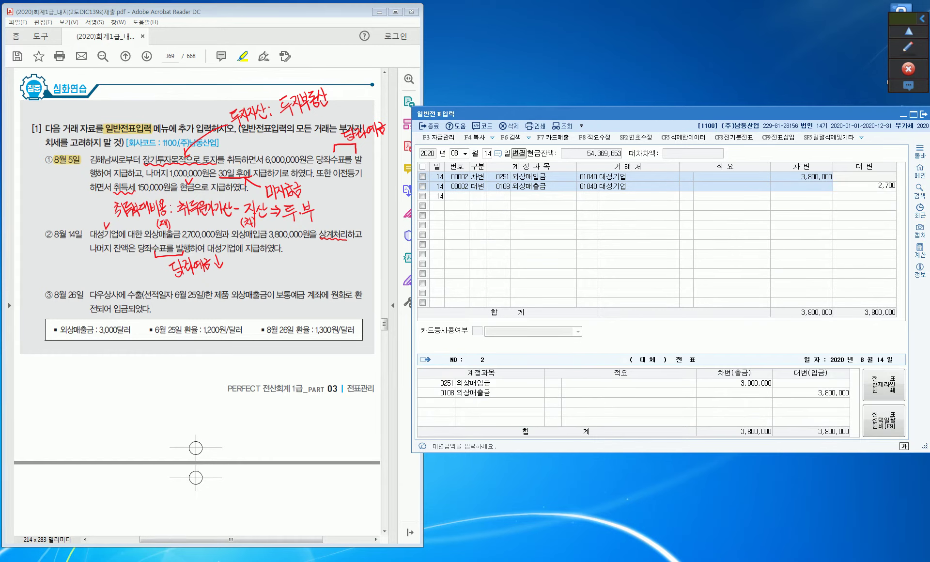
{"action": "key", "text": "Return"}
Step: Add a 대변 line for account 102 당좌예금 with an amount of 1,100,000, leaving the partner and description blank
{"action": "type", "text": "4"}
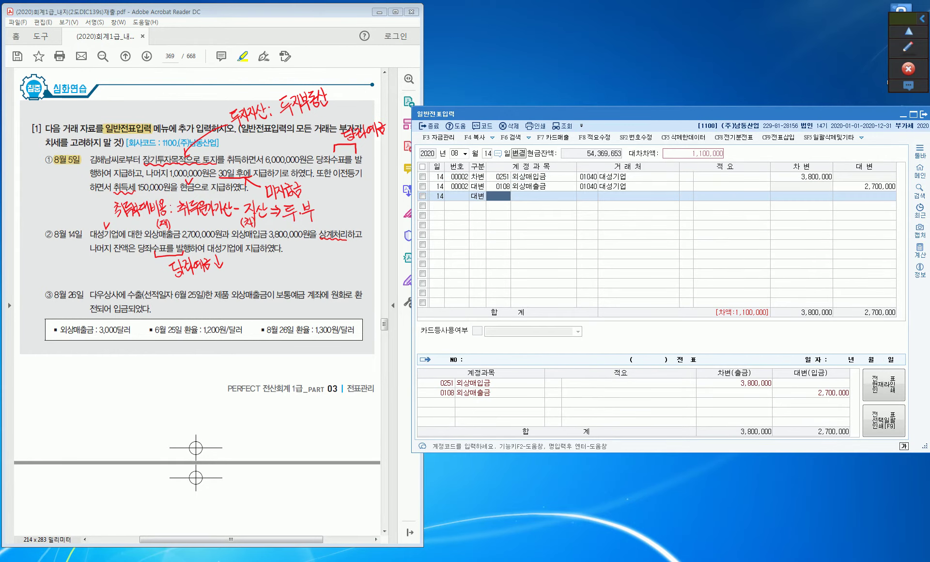
{"action": "type", "text": "103"}
{"action": "key", "text": "Return"}
{"action": "left_click", "coordinate": [498, 196]}
{"action": "type", "text": "102"}
{"action": "key", "text": "Return"}
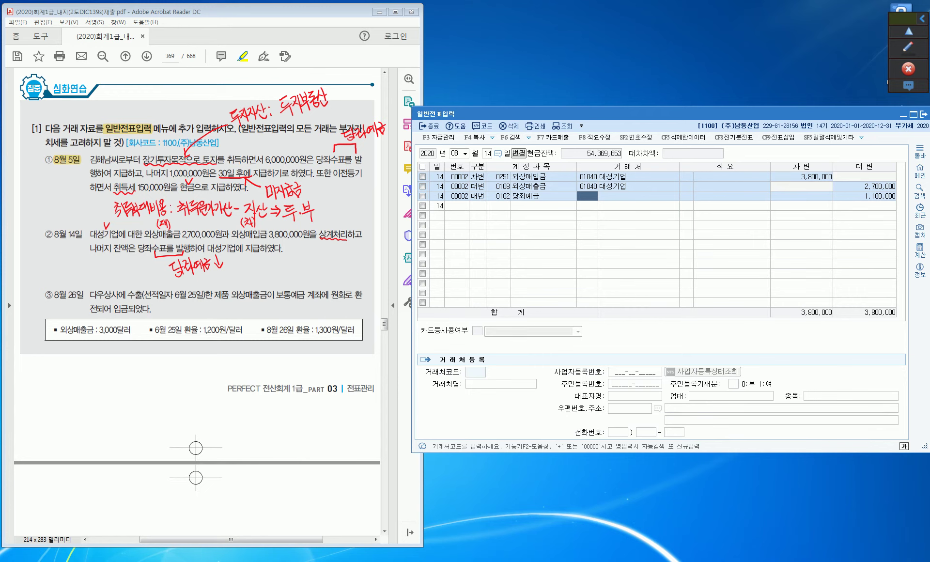
{"action": "key", "text": "Return"}
{"action": "key", "text": "Return"}
{"action": "key", "text": "Return"}
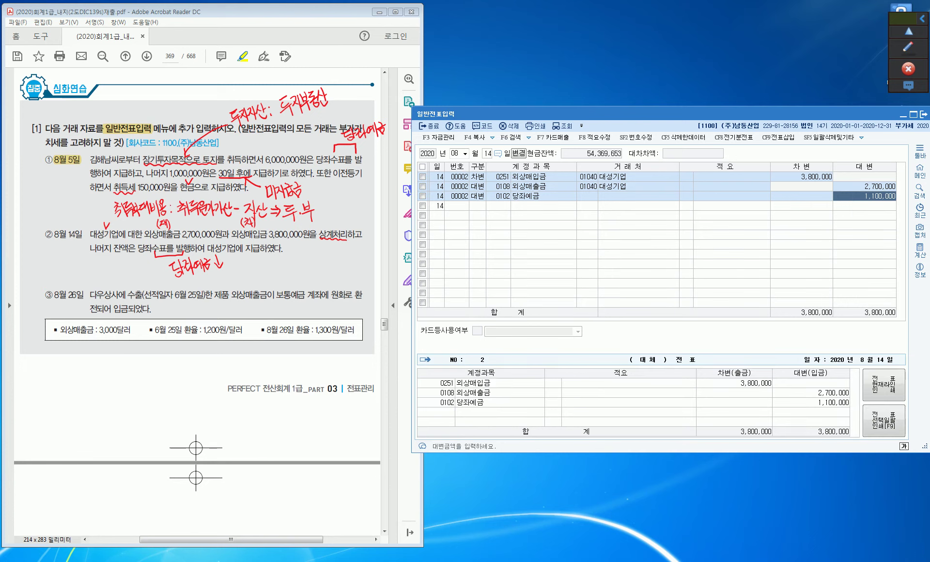
Step: Try filling the 당좌예금 line's trading partner with 대성기업 and clear it again
{"action": "key", "text": "Left"}
{"action": "key", "text": "Left"}
{"action": "key", "text": "Left"}
{"action": "key", "text": "Left"}
{"action": "key", "text": "Left"}
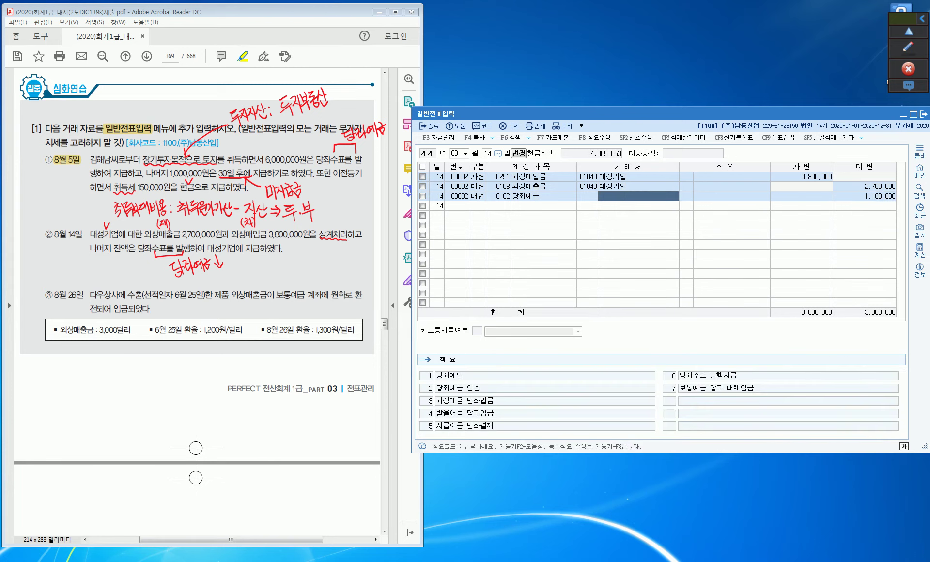
{"action": "key", "text": "Right"}
{"action": "key", "text": "Right"}
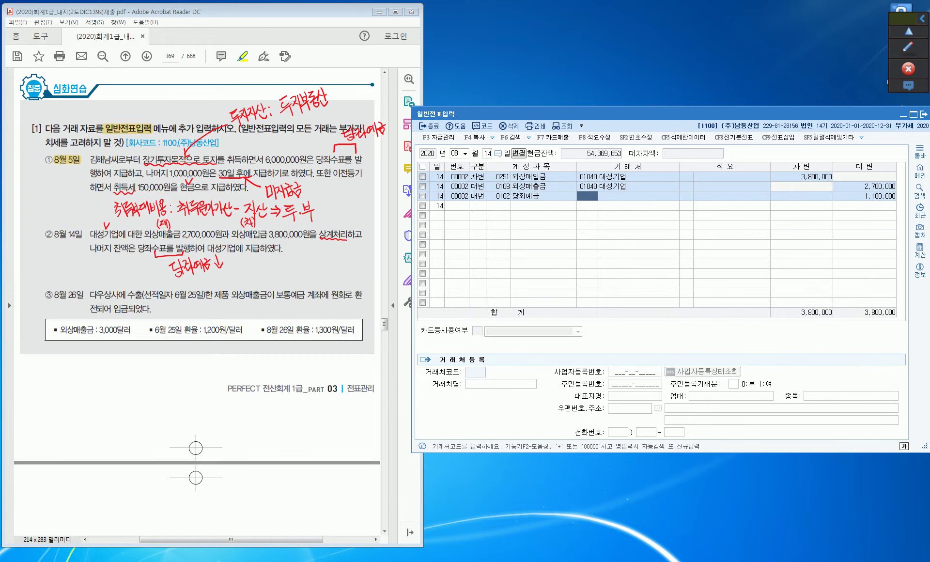
{"action": "key", "text": "Right"}
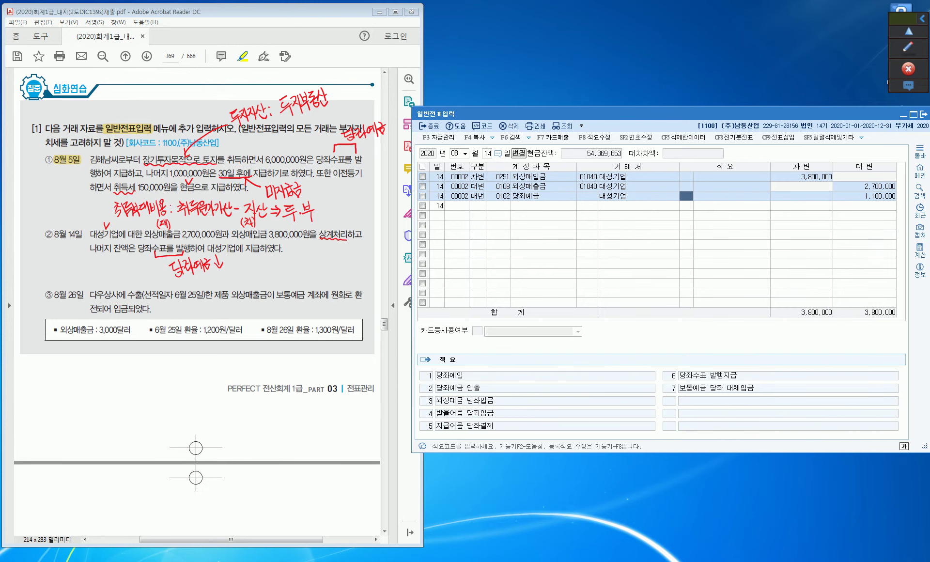
{"action": "key", "text": "Left"}
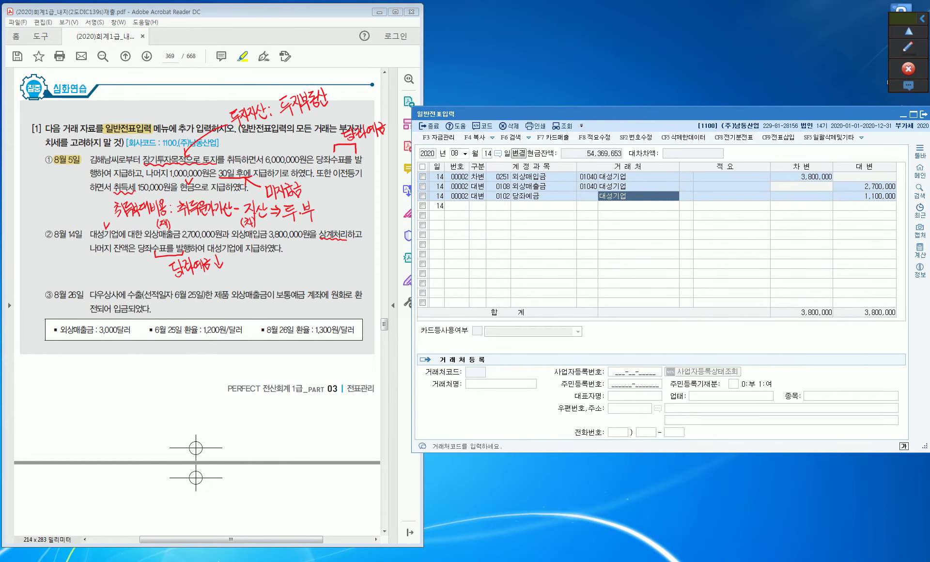
{"action": "key", "text": "space"}
{"action": "key", "text": "Return"}
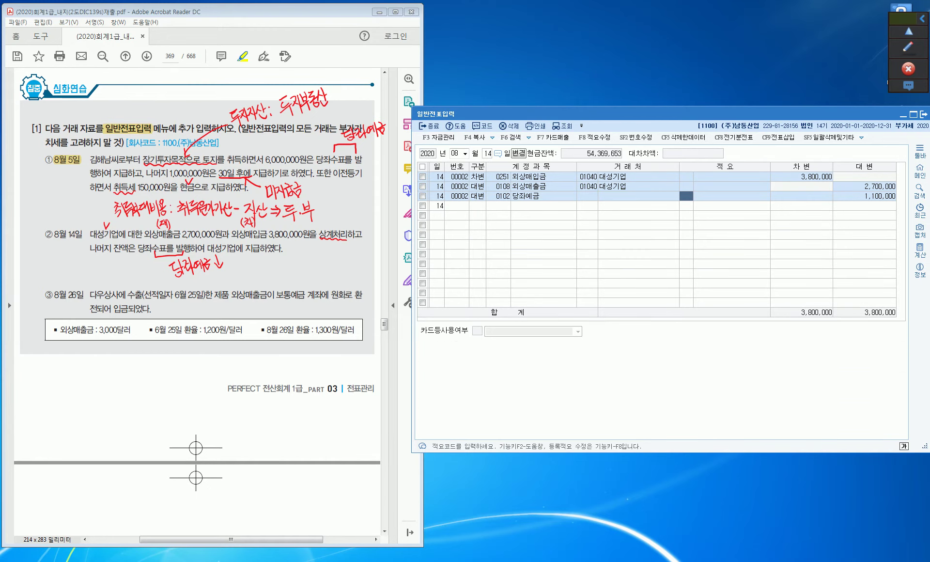
Step: Accept the 당좌예금 line's 1,100,000 credit without a description and leave the August 14 voucher for the day entry
{"action": "key", "text": "Return"}
{"action": "key", "text": "Return"}
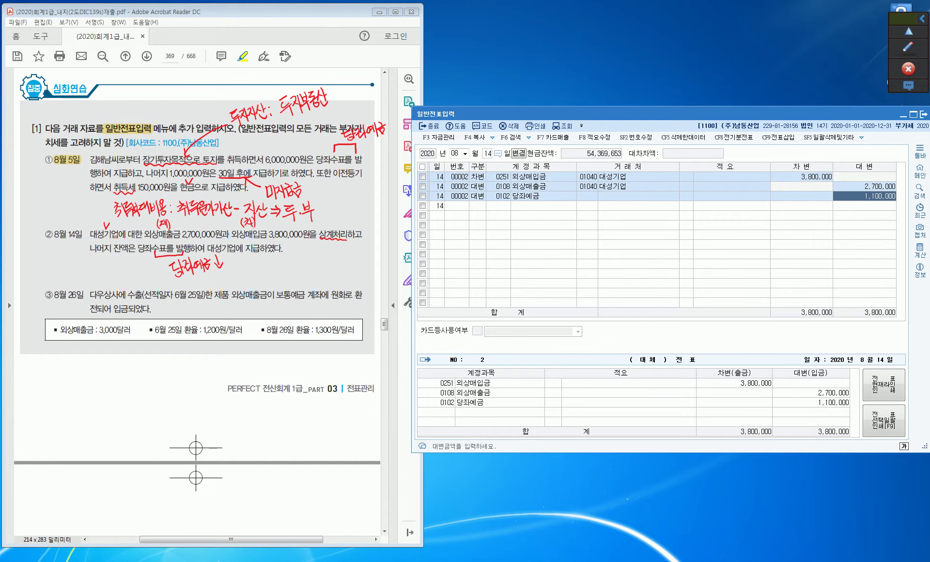
{"action": "key", "text": "Return"}
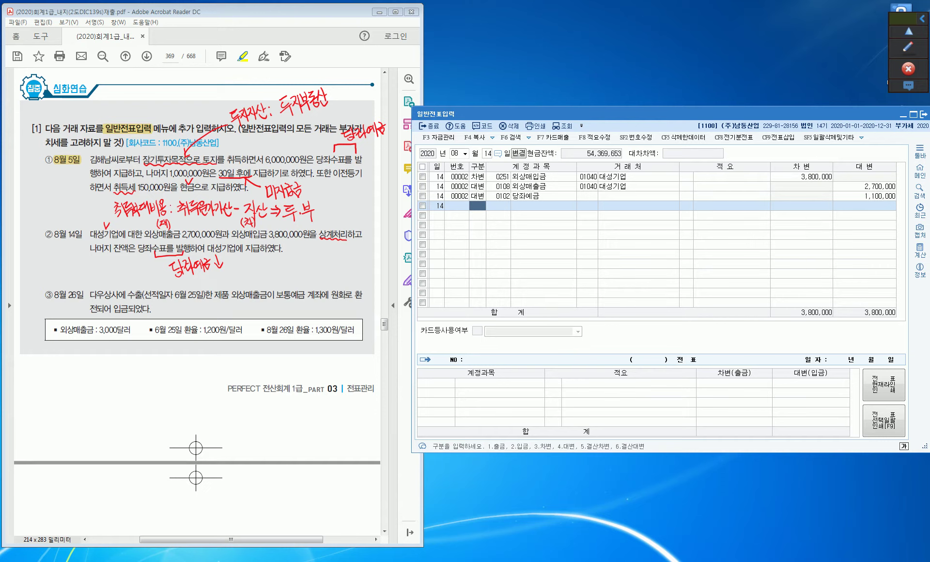
{"action": "key", "text": "Escape"}
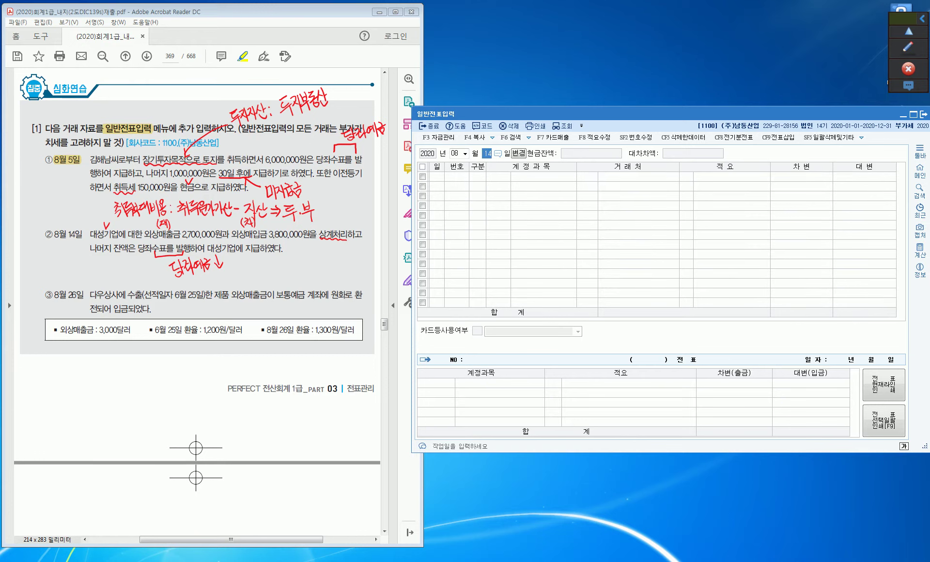
Step: Set the voucher day to August 26 and clear all red pen notes from the exercise page, ready for new ink
{"action": "type", "text": "26"}
{"action": "key", "text": "Return"}
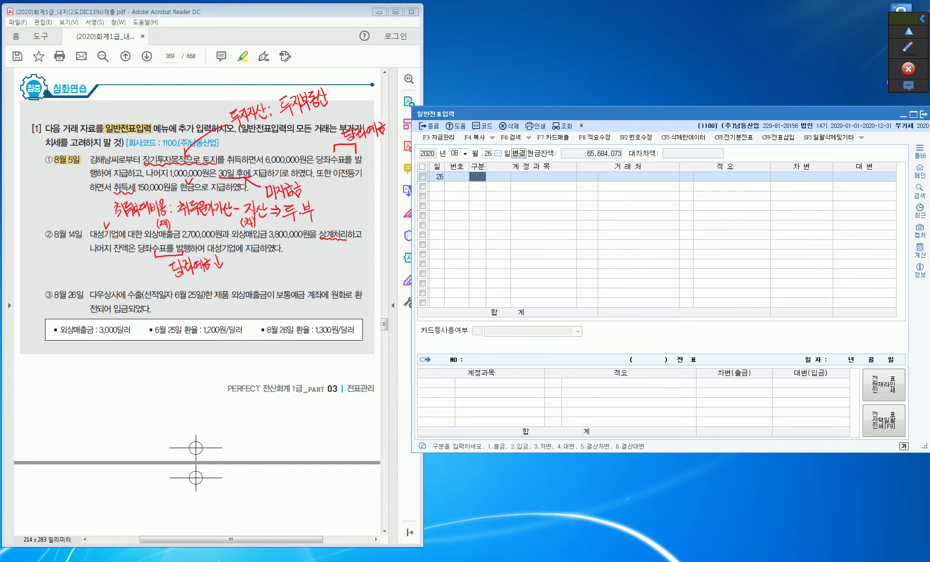
{"action": "left_click", "coordinate": [908, 46]}
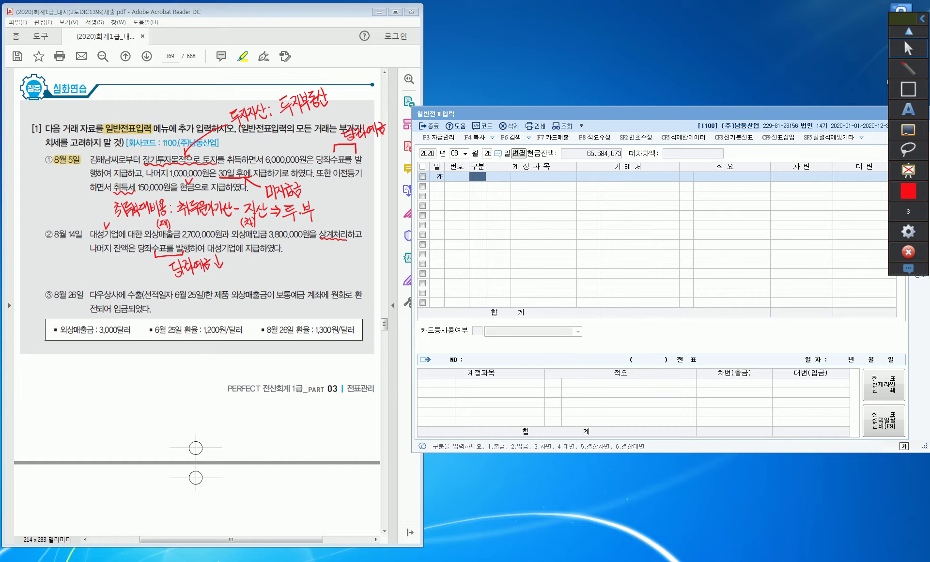
{"action": "left_click", "coordinate": [908, 130]}
{"action": "left_click", "coordinate": [908, 69]}
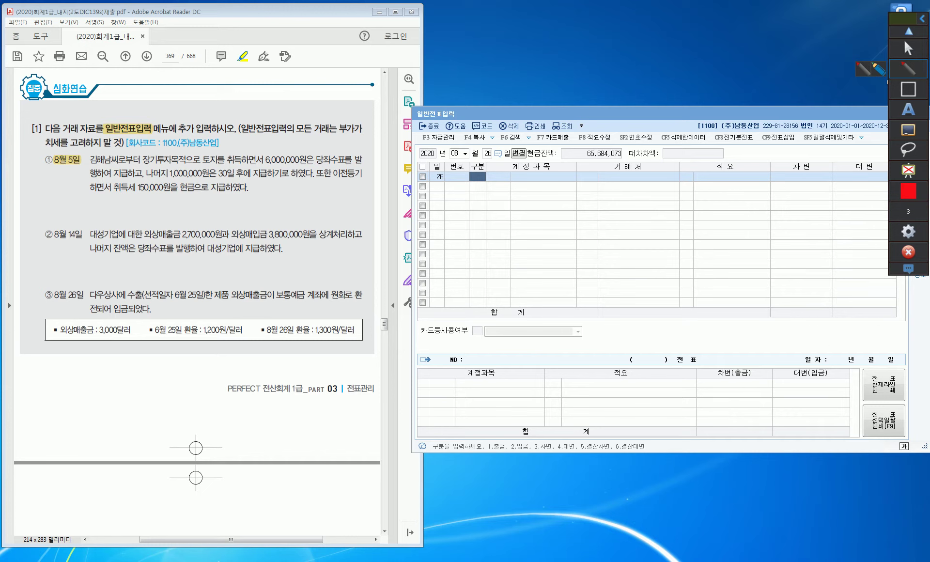
Step: Mark transaction ③ in red: circle 8월 26일 as 회수, link 외상매출금 (대) to 보통예금 (차) with an arrow, and write a boxed 외화
{"action": "left_click_drag", "start_coordinate": [180, 284], "coordinate": [261, 300]}
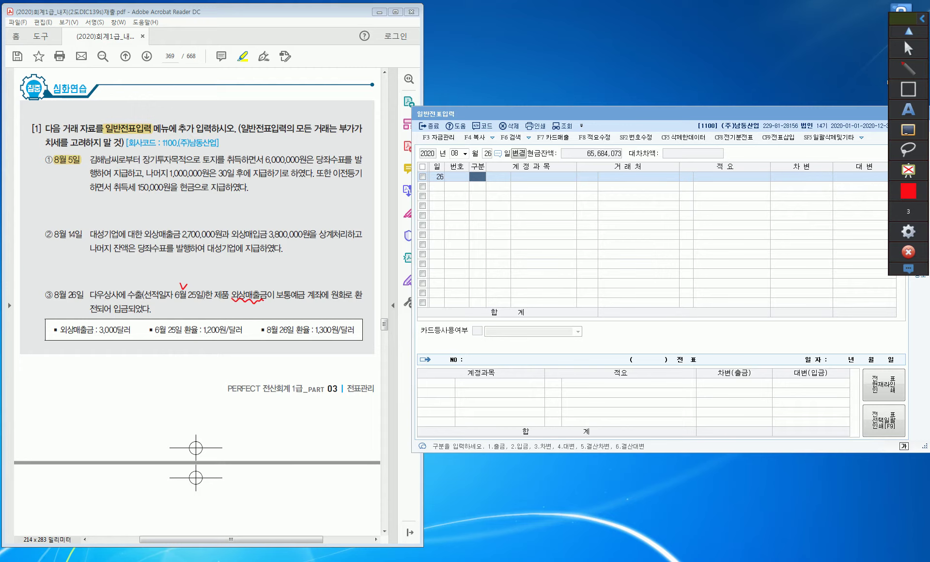
{"action": "left_click_drag", "start_coordinate": [83, 297], "coordinate": [52, 301]}
{"action": "mouse_move", "coordinate": [82, 298]}
{"action": "left_mouse_down"}
{"action": "mouse_move", "coordinate": [65, 274]}
{"action": "mouse_move", "coordinate": [68, 284]}
{"action": "left_mouse_up"}
{"action": "left_click_drag", "start_coordinate": [68, 271], "coordinate": [70, 279]}
{"action": "mouse_move", "coordinate": [258, 287]}
{"action": "left_mouse_down"}
{"action": "mouse_move", "coordinate": [284, 274]}
{"action": "mouse_move", "coordinate": [288, 288]}
{"action": "mouse_move", "coordinate": [290, 277]}
{"action": "left_mouse_up"}
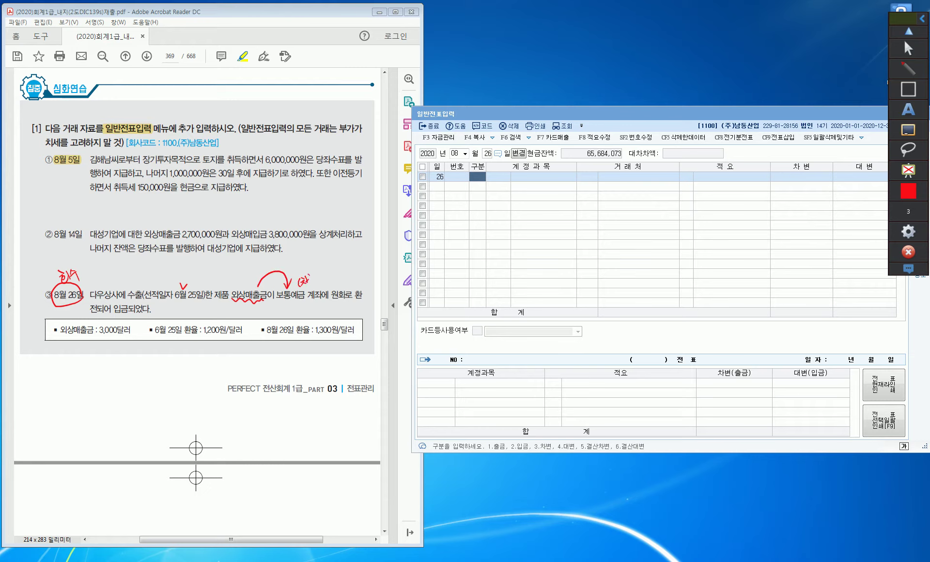
{"action": "left_click_drag", "start_coordinate": [243, 279], "coordinate": [249, 289]}
{"action": "mouse_move", "coordinate": [140, 273]}
{"action": "left_mouse_down"}
{"action": "mouse_move", "coordinate": [156, 283]}
{"action": "mouse_move", "coordinate": [134, 273]}
{"action": "mouse_move", "coordinate": [144, 288]}
{"action": "mouse_move", "coordinate": [160, 268]}
{"action": "left_mouse_up"}
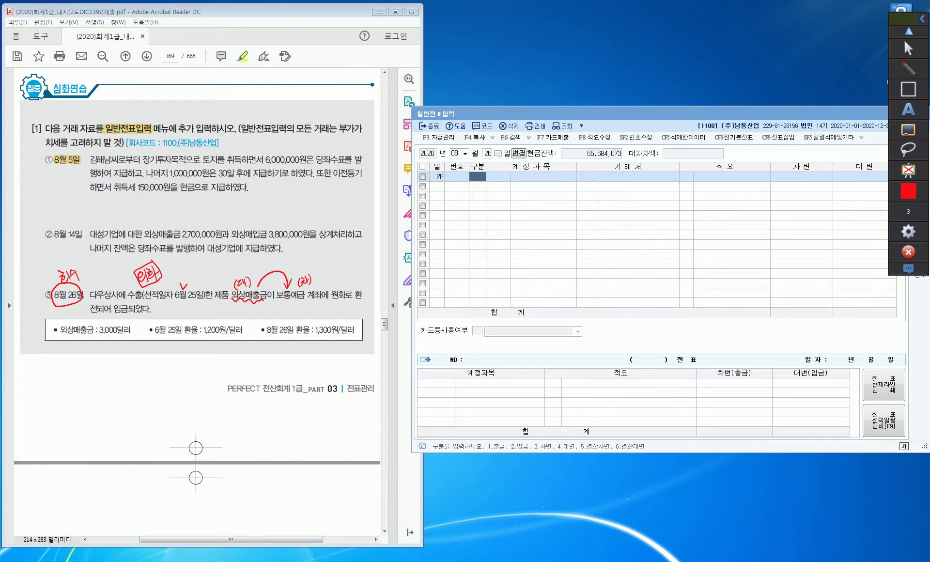
Step: Write 매출 ≠ 회수 under transaction ③ and extend the boxed 외화 note with × 환율 = 원화 and 변동
{"action": "left_click_drag", "start_coordinate": [240, 306], "coordinate": [292, 312]}
{"action": "left_click_drag", "start_coordinate": [265, 307], "coordinate": [270, 314]}
{"action": "mouse_move", "coordinate": [171, 264]}
{"action": "left_mouse_down"}
{"action": "mouse_move", "coordinate": [179, 269]}
{"action": "mouse_move", "coordinate": [188, 254]}
{"action": "left_mouse_up"}
{"action": "mouse_move", "coordinate": [183, 263]}
{"action": "left_mouse_down"}
{"action": "mouse_move", "coordinate": [193, 260]}
{"action": "mouse_move", "coordinate": [190, 269]}
{"action": "left_mouse_up"}
{"action": "left_click_drag", "start_coordinate": [192, 261], "coordinate": [221, 257]}
{"action": "mouse_move", "coordinate": [220, 253]}
{"action": "left_mouse_down"}
{"action": "mouse_move", "coordinate": [197, 281]}
{"action": "mouse_move", "coordinate": [226, 286]}
{"action": "left_mouse_up"}
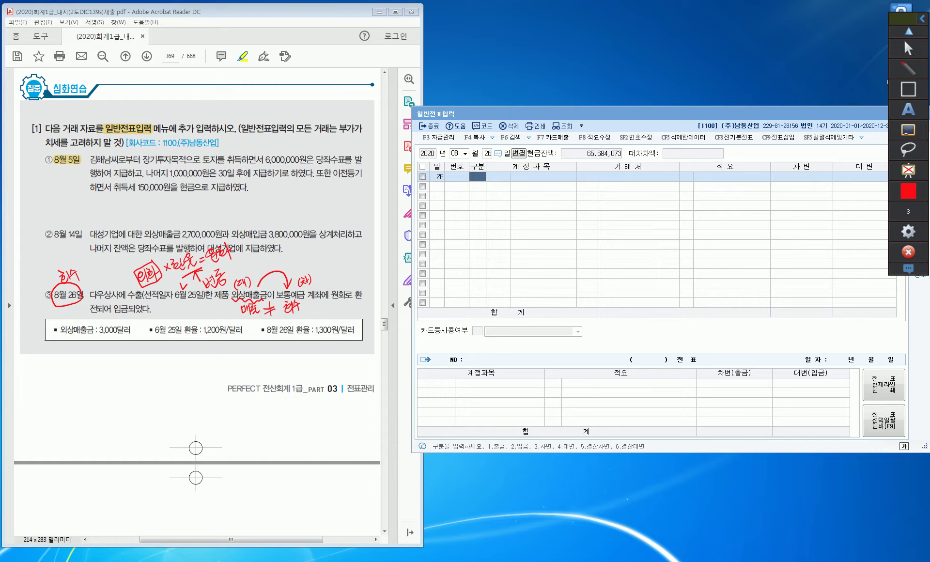
Step: Handwrite the heading 대금 (지급, 회수) 환율의 차이 : below the exercise box
{"action": "mouse_move", "coordinate": [34, 368]}
{"action": "left_mouse_down"}
{"action": "mouse_move", "coordinate": [48, 390]}
{"action": "mouse_move", "coordinate": [60, 374]}
{"action": "mouse_move", "coordinate": [58, 383]}
{"action": "mouse_move", "coordinate": [79, 386]}
{"action": "mouse_move", "coordinate": [90, 374]}
{"action": "mouse_move", "coordinate": [89, 383]}
{"action": "mouse_move", "coordinate": [60, 383]}
{"action": "mouse_move", "coordinate": [63, 405]}
{"action": "mouse_move", "coordinate": [76, 407]}
{"action": "left_mouse_up"}
{"action": "mouse_move", "coordinate": [70, 407]}
{"action": "left_mouse_down"}
{"action": "mouse_move", "coordinate": [82, 414]}
{"action": "mouse_move", "coordinate": [85, 401]}
{"action": "left_mouse_up"}
{"action": "mouse_move", "coordinate": [80, 405]}
{"action": "left_mouse_down"}
{"action": "mouse_move", "coordinate": [94, 404]}
{"action": "mouse_move", "coordinate": [91, 415]}
{"action": "left_mouse_up"}
{"action": "left_click_drag", "start_coordinate": [101, 379], "coordinate": [100, 407]}
{"action": "left_click_drag", "start_coordinate": [118, 372], "coordinate": [117, 373]}
{"action": "mouse_move", "coordinate": [125, 367]}
{"action": "left_mouse_down"}
{"action": "mouse_move", "coordinate": [126, 379]}
{"action": "mouse_move", "coordinate": [138, 375]}
{"action": "mouse_move", "coordinate": [147, 389]}
{"action": "mouse_move", "coordinate": [162, 379]}
{"action": "left_mouse_up"}
{"action": "mouse_move", "coordinate": [158, 375]}
{"action": "left_mouse_down"}
{"action": "mouse_move", "coordinate": [153, 384]}
{"action": "mouse_move", "coordinate": [172, 382]}
{"action": "left_mouse_up"}
{"action": "left_click_drag", "start_coordinate": [178, 369], "coordinate": [178, 389]}
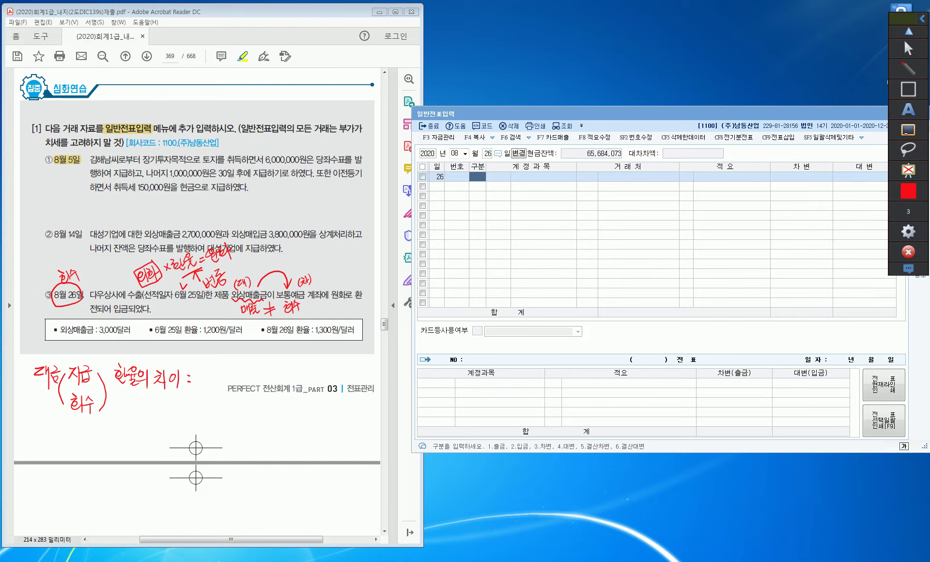
Step: Handwrite ⊕ 이익 – 외환차익 after the exchange-rate difference heading
{"action": "left_click_drag", "start_coordinate": [201, 378], "coordinate": [211, 378]}
{"action": "mouse_move", "coordinate": [205, 372]}
{"action": "left_mouse_down"}
{"action": "mouse_move", "coordinate": [205, 385]}
{"action": "mouse_move", "coordinate": [218, 384]}
{"action": "left_mouse_up"}
{"action": "mouse_move", "coordinate": [227, 374]}
{"action": "left_mouse_down"}
{"action": "mouse_move", "coordinate": [227, 386]}
{"action": "mouse_move", "coordinate": [241, 388]}
{"action": "mouse_move", "coordinate": [269, 371]}
{"action": "left_mouse_up"}
{"action": "left_click_drag", "start_coordinate": [275, 368], "coordinate": [280, 380]}
{"action": "left_click_drag", "start_coordinate": [276, 383], "coordinate": [289, 379]}
{"action": "left_click_drag", "start_coordinate": [285, 379], "coordinate": [296, 382]}
{"action": "left_click_drag", "start_coordinate": [299, 370], "coordinate": [309, 379]}
{"action": "left_click_drag", "start_coordinate": [311, 376], "coordinate": [311, 382]}
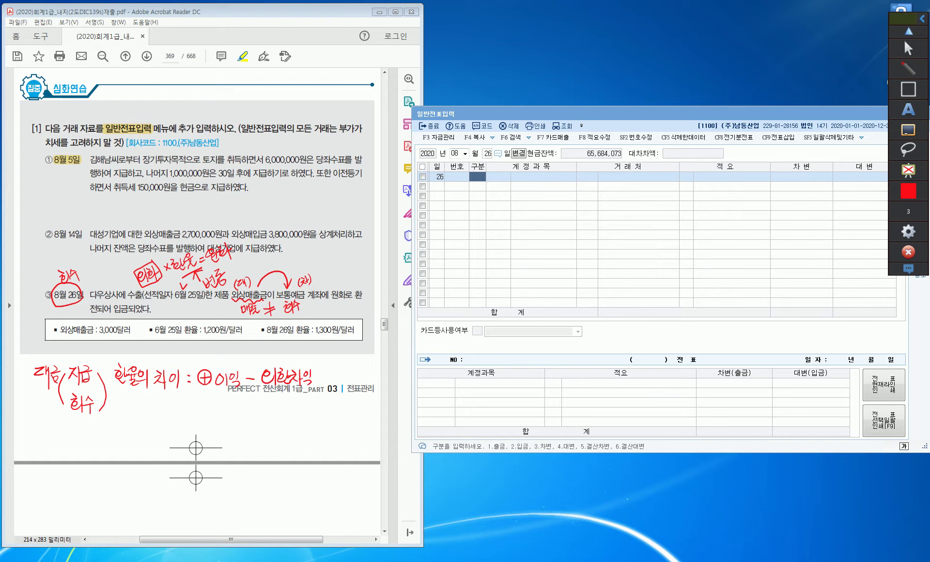
Step: Handwrite ⊖ 손실 – 외환차손 beneath the 외환차익 note
{"action": "mouse_move", "coordinate": [198, 397]}
{"action": "left_mouse_down"}
{"action": "mouse_move", "coordinate": [209, 403]}
{"action": "mouse_move", "coordinate": [197, 396]}
{"action": "left_mouse_up"}
{"action": "mouse_move", "coordinate": [222, 399]}
{"action": "left_mouse_down"}
{"action": "mouse_move", "coordinate": [226, 414]}
{"action": "mouse_move", "coordinate": [265, 406]}
{"action": "mouse_move", "coordinate": [269, 415]}
{"action": "left_mouse_up"}
{"action": "left_click_drag", "start_coordinate": [275, 398], "coordinate": [275, 421]}
{"action": "left_click_drag", "start_coordinate": [280, 399], "coordinate": [292, 410]}
{"action": "left_click_drag", "start_coordinate": [283, 415], "coordinate": [301, 410]}
{"action": "mouse_move", "coordinate": [304, 402]}
{"action": "left_mouse_down"}
{"action": "mouse_move", "coordinate": [303, 418]}
{"action": "mouse_move", "coordinate": [312, 410]}
{"action": "mouse_move", "coordinate": [314, 420]}
{"action": "left_mouse_up"}
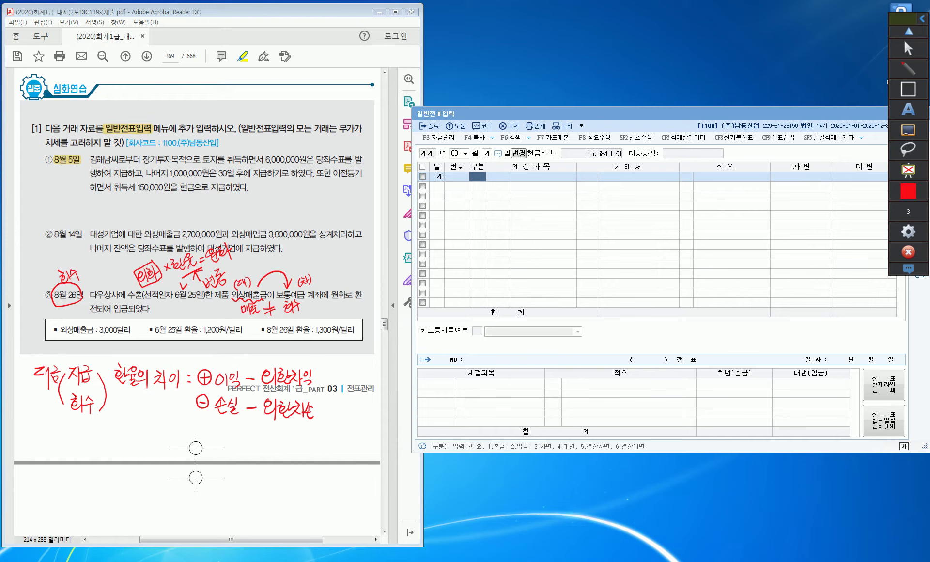
Step: Leave the drawing mode and multiply 3000 by 1200 in the calculator
{"action": "left_click", "coordinate": [908, 48]}
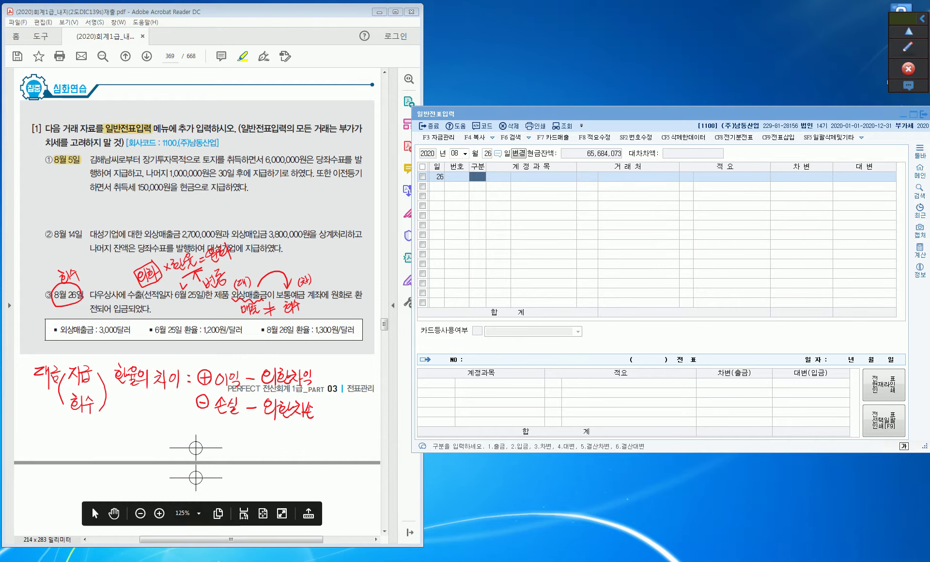
{"action": "key", "text": "XF86Calculator"}
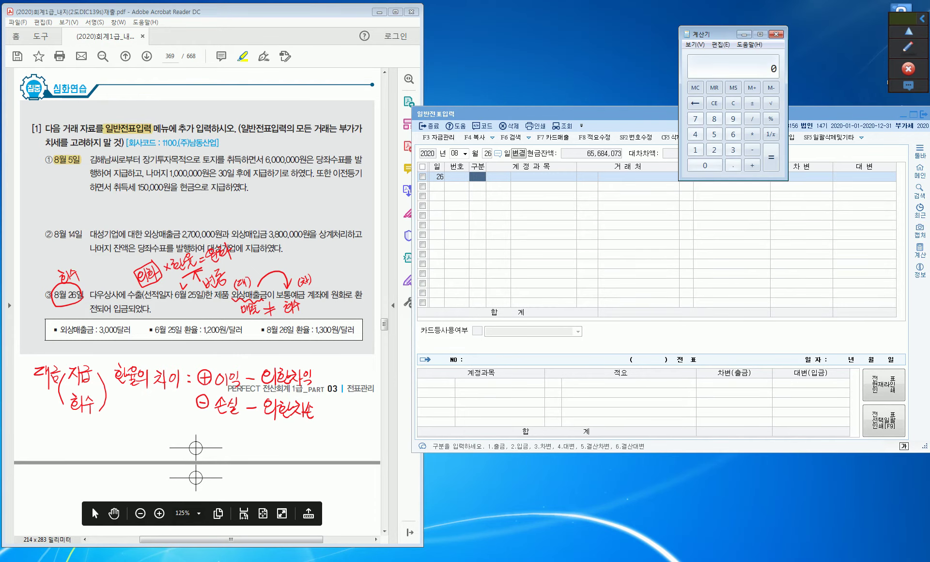
{"action": "type", "text": "3000"}
{"action": "key", "text": "KP_Multiply"}
{"action": "type", "text": "1200"}
{"action": "key", "text": "Return"}
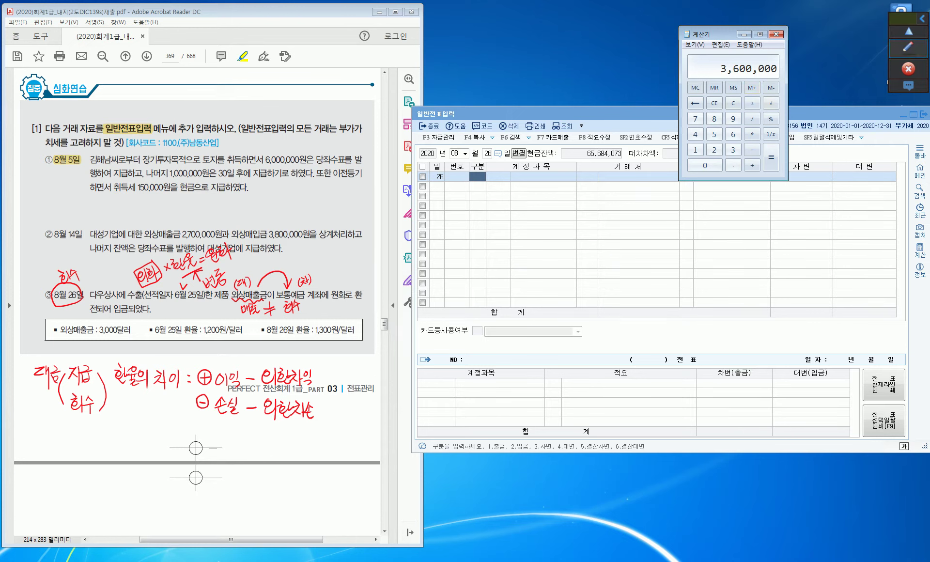
Step: Write 3,600,000 in red under the 6월 25일 exchange rate
{"action": "left_click", "coordinate": [909, 48]}
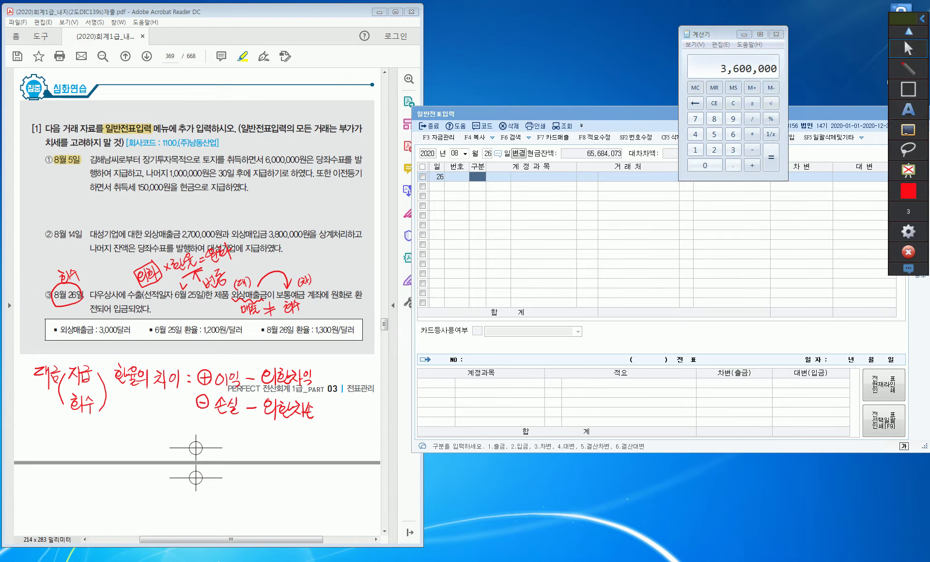
{"action": "mouse_move", "coordinate": [175, 341]}
{"action": "left_mouse_down"}
{"action": "mouse_move", "coordinate": [176, 348]}
{"action": "mouse_move", "coordinate": [218, 342]}
{"action": "left_mouse_up"}
{"action": "left_click", "coordinate": [202, 346]}
{"action": "left_click", "coordinate": [909, 48]}
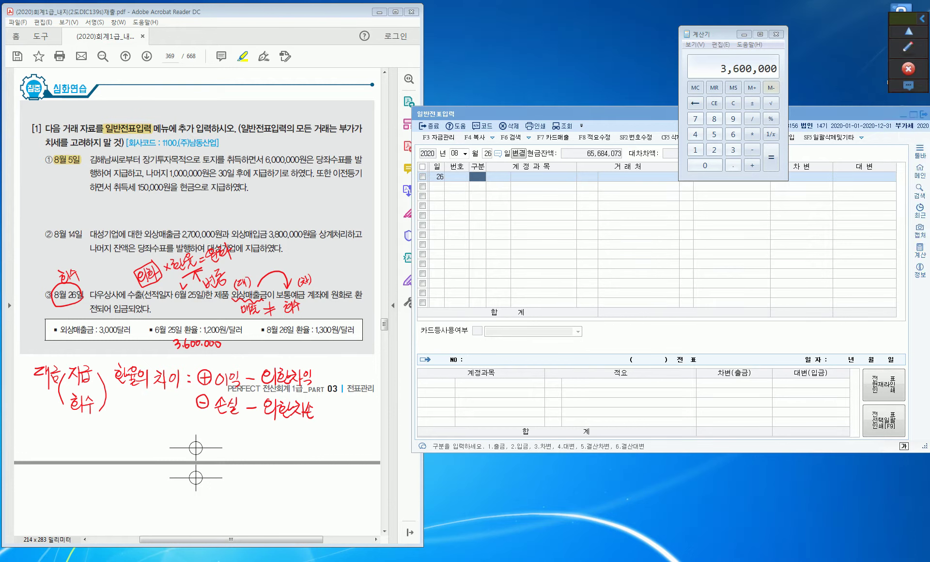
Step: Clear the calculator and multiply 3000 by 1300
{"action": "left_click", "coordinate": [714, 103]}
{"action": "left_click", "coordinate": [714, 103]}
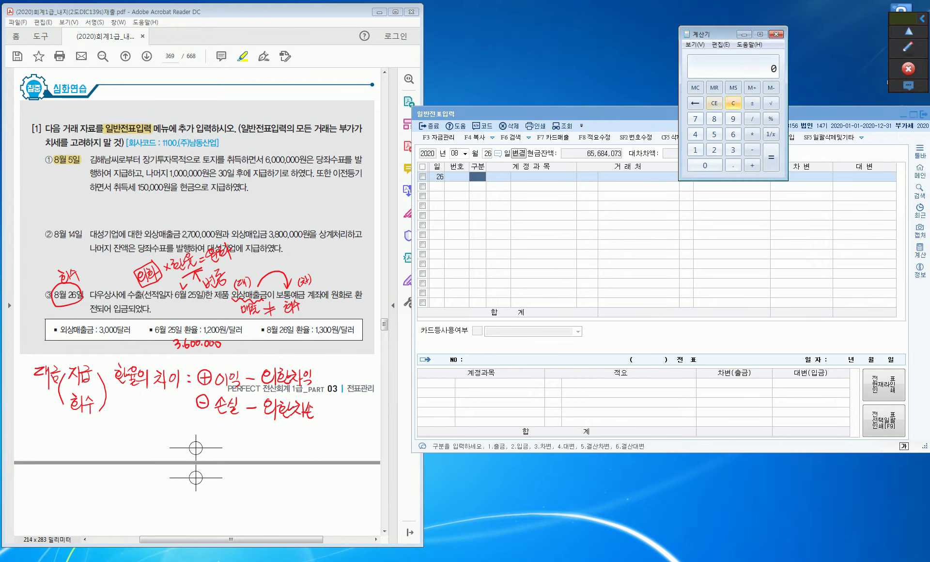
{"action": "type", "text": "3000*1300"}
{"action": "key", "text": "Return"}
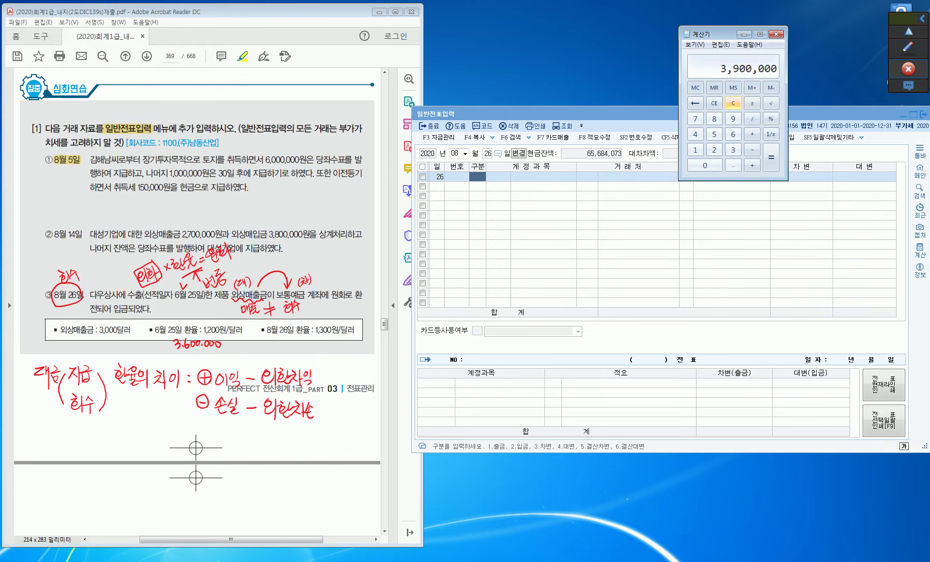
Step: Write 3,900,000 under the 8월 26일 rate with an upward arrow beside it, and note 300,000 next to 외환차익
{"action": "left_click", "coordinate": [908, 46]}
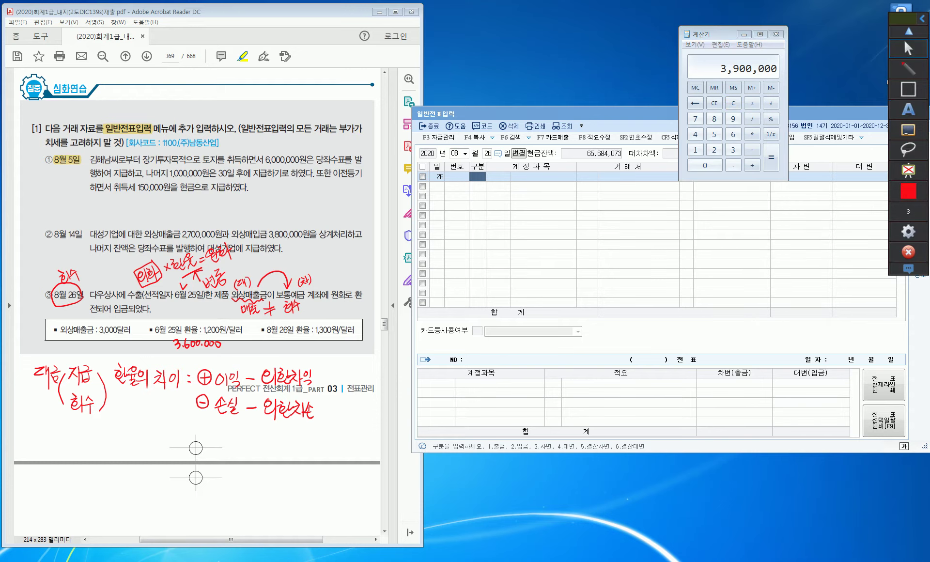
{"action": "mouse_move", "coordinate": [280, 341]}
{"action": "left_mouse_down"}
{"action": "mouse_move", "coordinate": [298, 350]}
{"action": "mouse_move", "coordinate": [305, 342]}
{"action": "left_mouse_up"}
{"action": "left_click_drag", "start_coordinate": [313, 342], "coordinate": [326, 344]}
{"action": "left_click_drag", "start_coordinate": [334, 343], "coordinate": [333, 343]}
{"action": "left_click_drag", "start_coordinate": [362, 326], "coordinate": [368, 326]}
{"action": "left_click_drag", "start_coordinate": [325, 373], "coordinate": [326, 385]}
{"action": "left_click_drag", "start_coordinate": [336, 374], "coordinate": [366, 372]}
{"action": "left_click", "coordinate": [347, 381]}
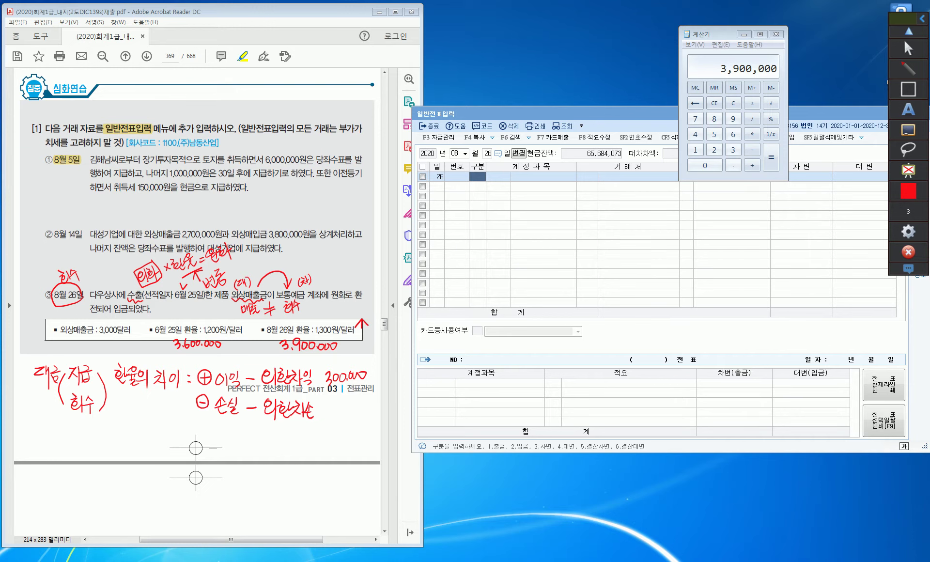
Step: Leave the drawing mode, then clear and close the calculator
{"action": "left_click", "coordinate": [908, 48]}
{"action": "left_click", "coordinate": [715, 103]}
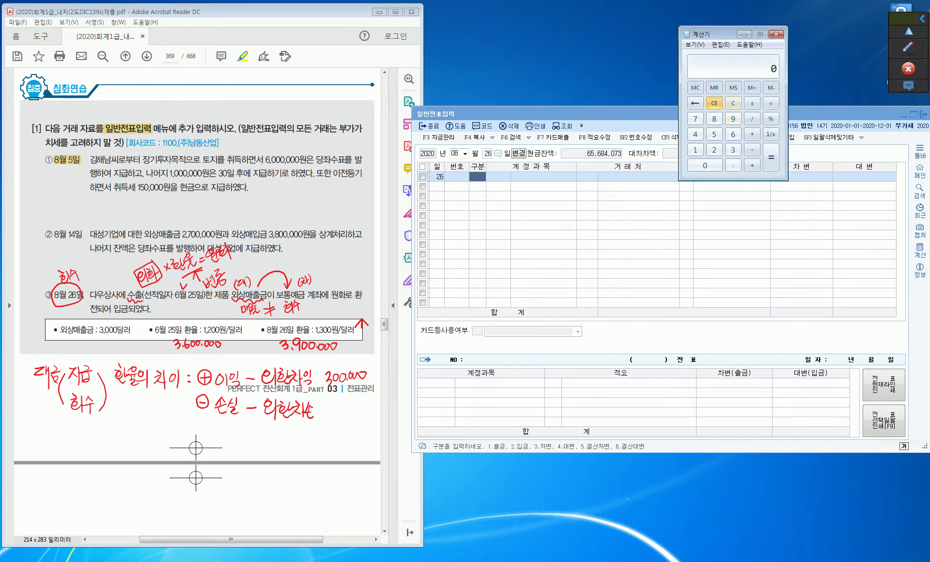
{"action": "left_click", "coordinate": [776, 34]}
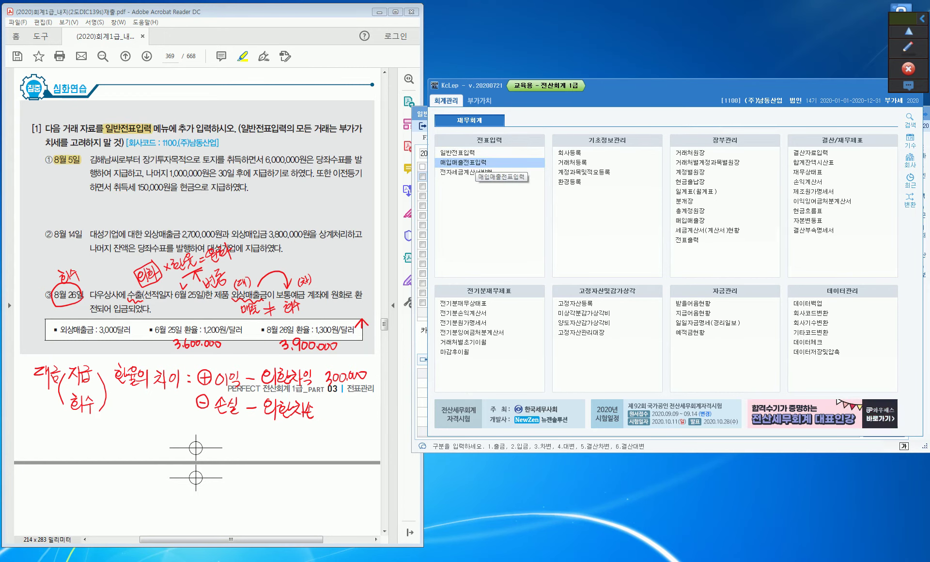
Step: Open 매입매출전표입력 beside the exercise and list the vouchers for June 25, 2020
{"action": "left_click", "coordinate": [467, 162]}
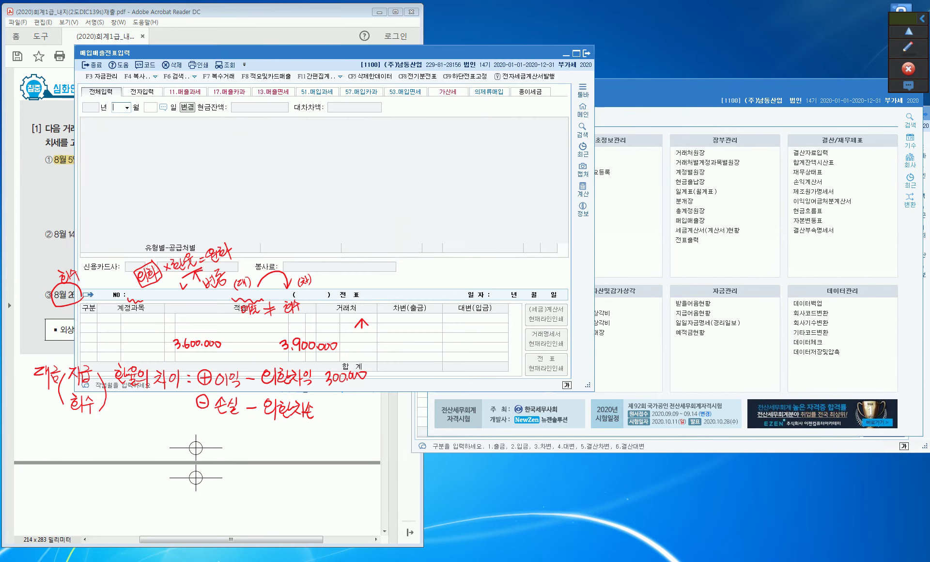
{"action": "left_click_drag", "start_coordinate": [194, 53], "coordinate": [481, 32]}
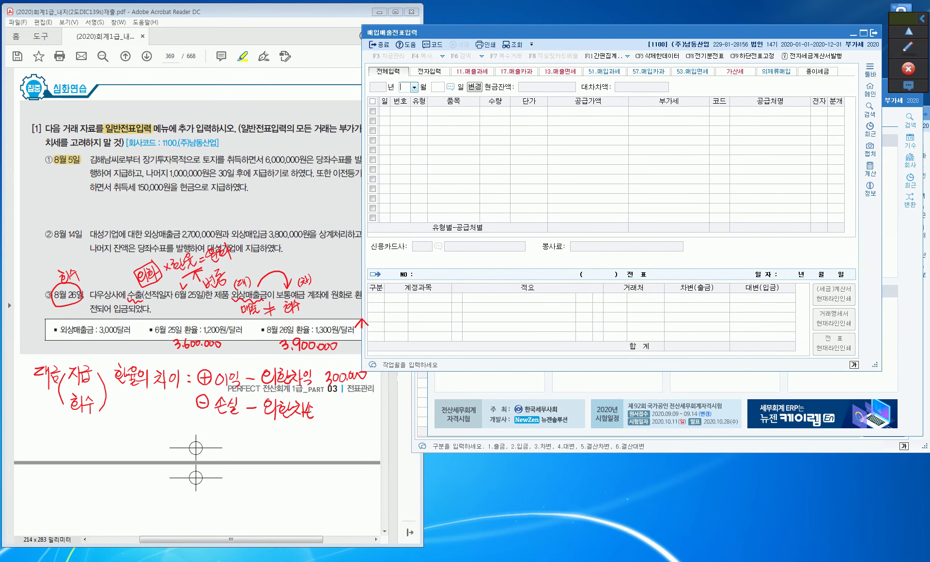
{"action": "type", "text": "062"}
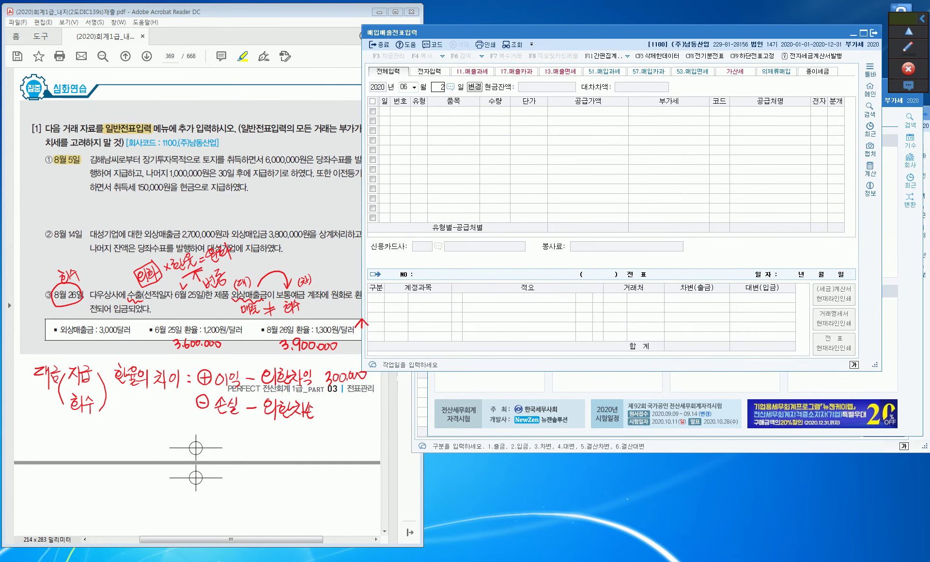
{"action": "type", "text": "5"}
{"action": "key", "text": "Return"}
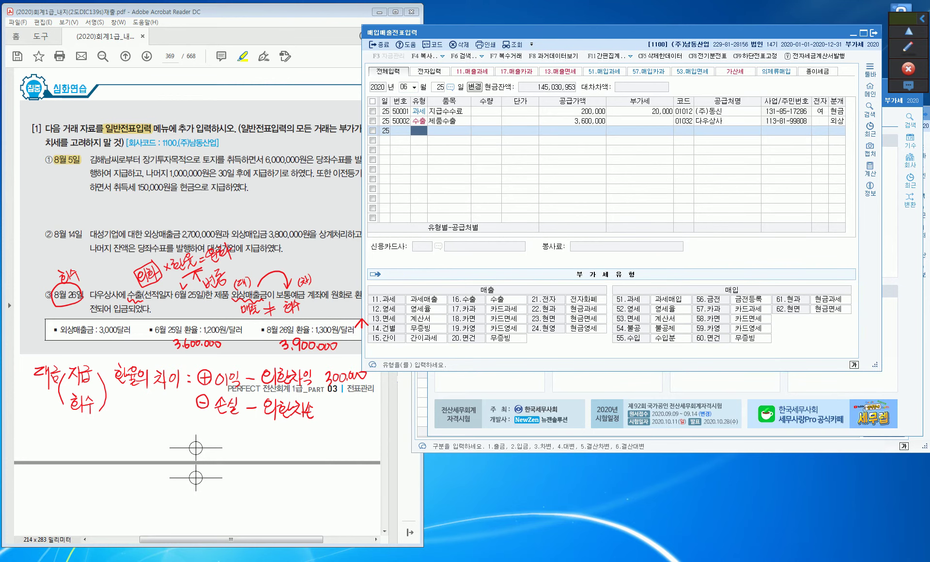
Step: Examine the journal entry of the 다우상사 제품수출 voucher, close 매입매출전표입력 and return to 일반전표입력
{"action": "key", "text": "Up"}
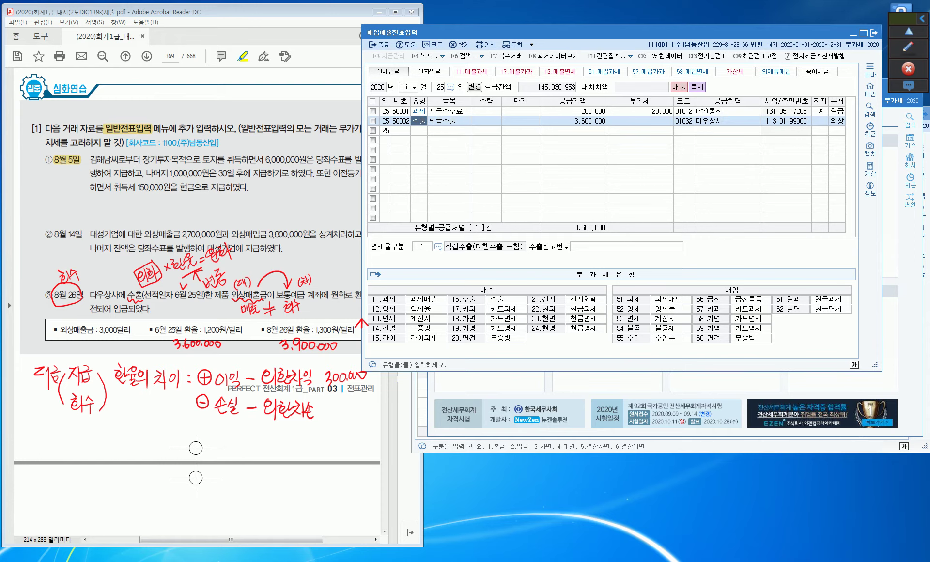
{"action": "left_click", "coordinate": [834, 122]}
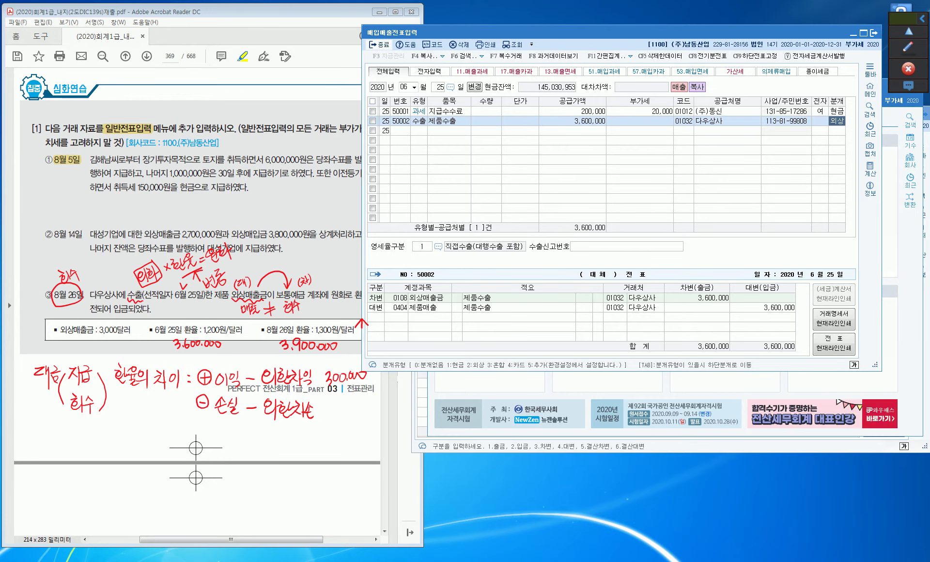
{"action": "key", "text": "Escape"}
{"action": "key", "text": "Escape"}
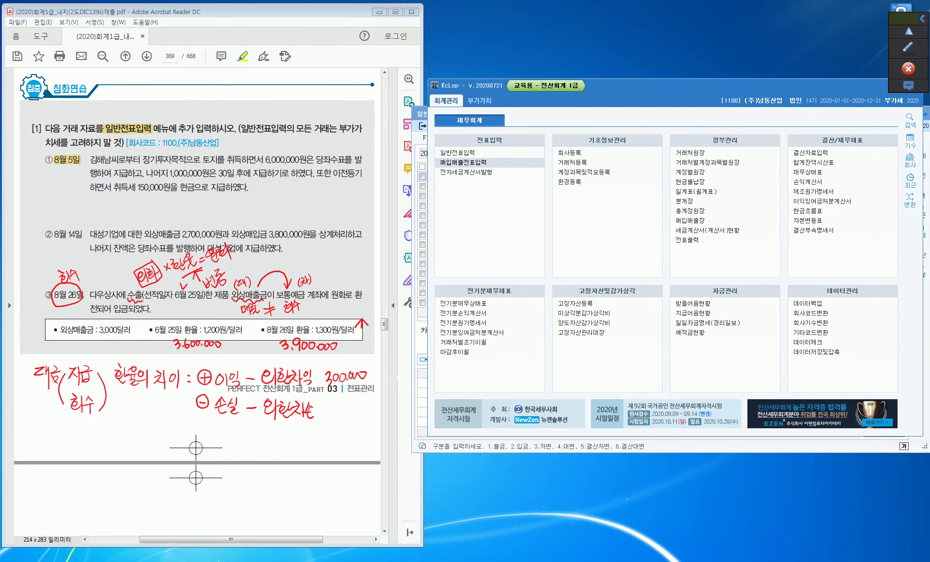
{"action": "key", "text": "Up"}
{"action": "key", "text": "Return"}
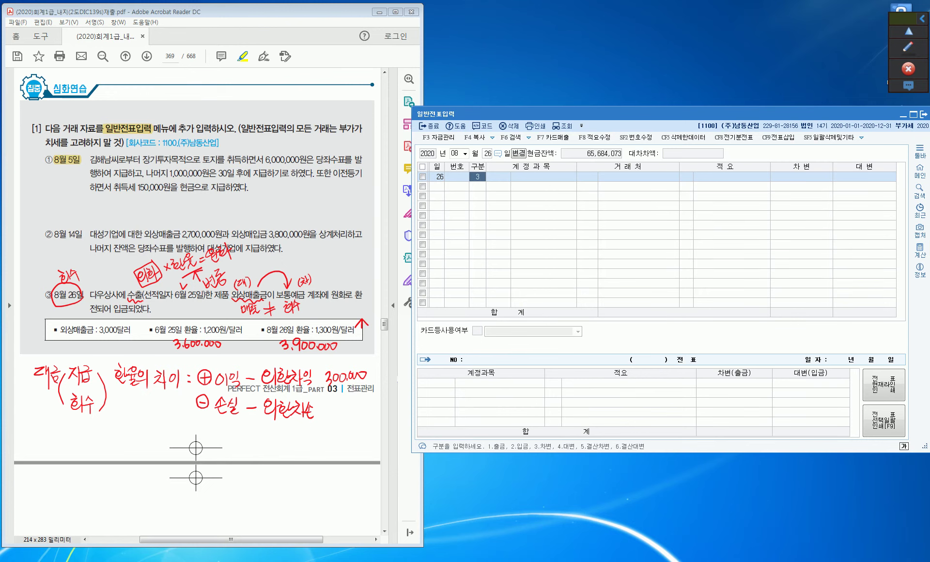
Step: Add a 차변 line on August 26 for account 103 보통예금 with an amount of 3,900,000, without a partner or description
{"action": "key", "text": "Return"}
{"action": "type", "text": "103"}
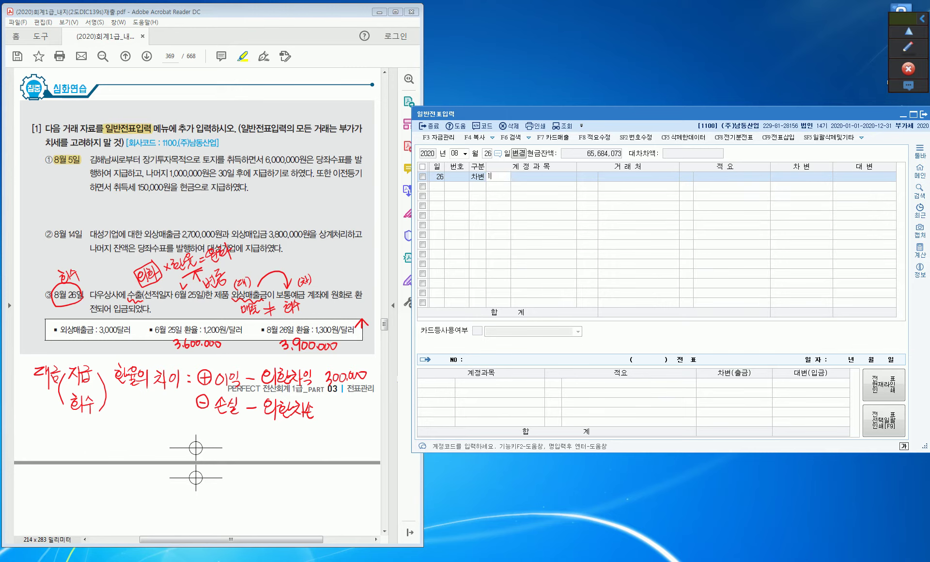
{"action": "key", "text": "Return"}
{"action": "key", "text": "Return"}
{"action": "key", "text": "Return"}
{"action": "key", "text": "Return"}
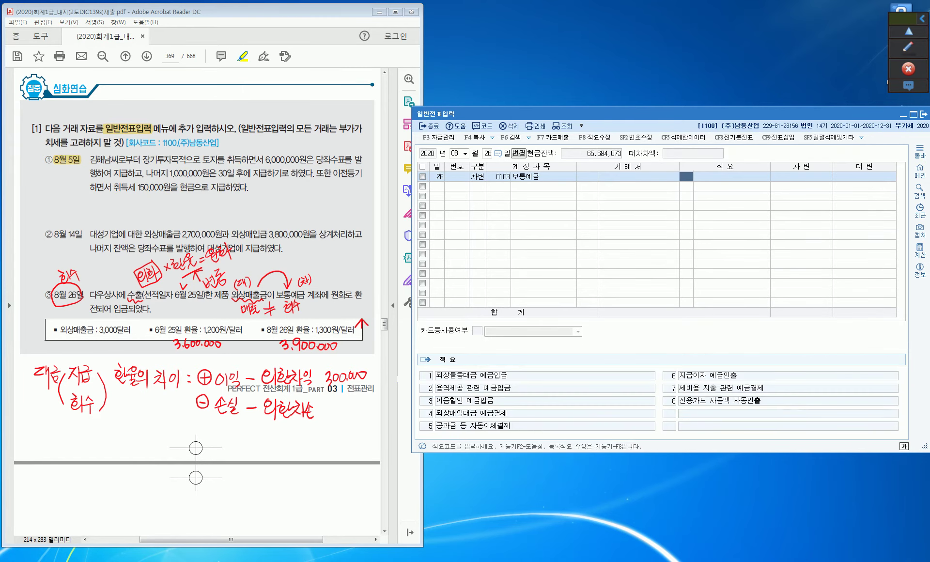
{"action": "type", "text": "3900000"}
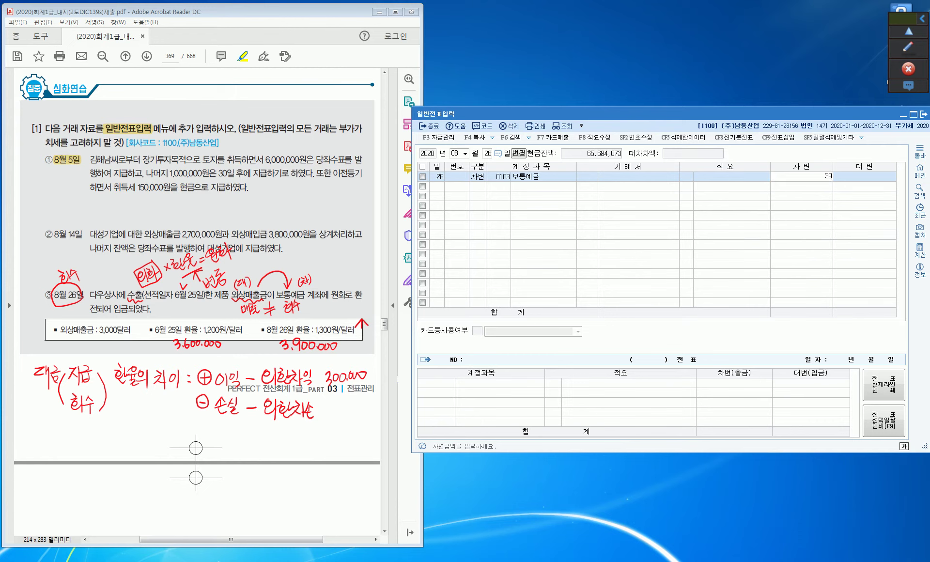
{"action": "key", "text": "Return"}
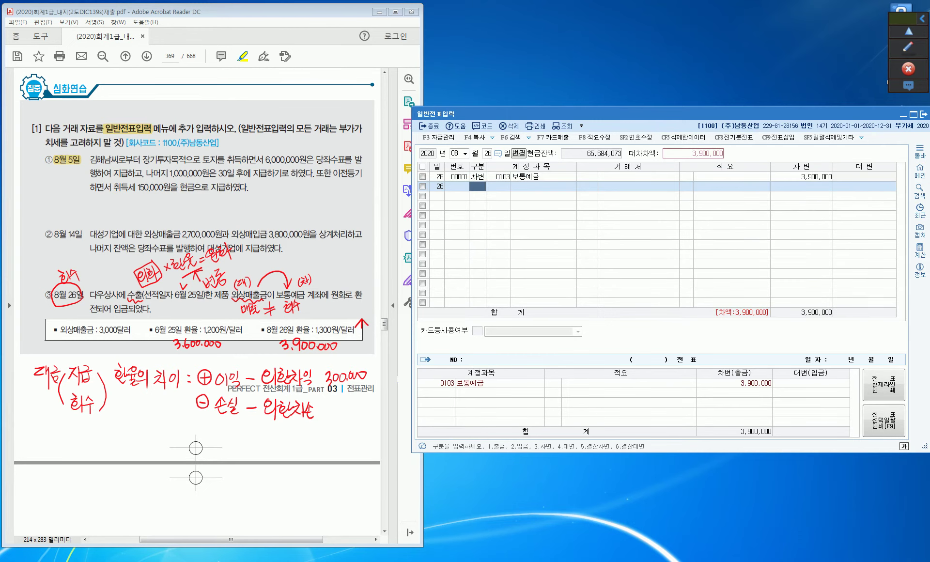
Step: Add a 대변 line on August 26 for account 108 외상매출금 with partner 01032 다우상사 and no description
{"action": "type", "text": "4"}
{"action": "key", "text": "Return"}
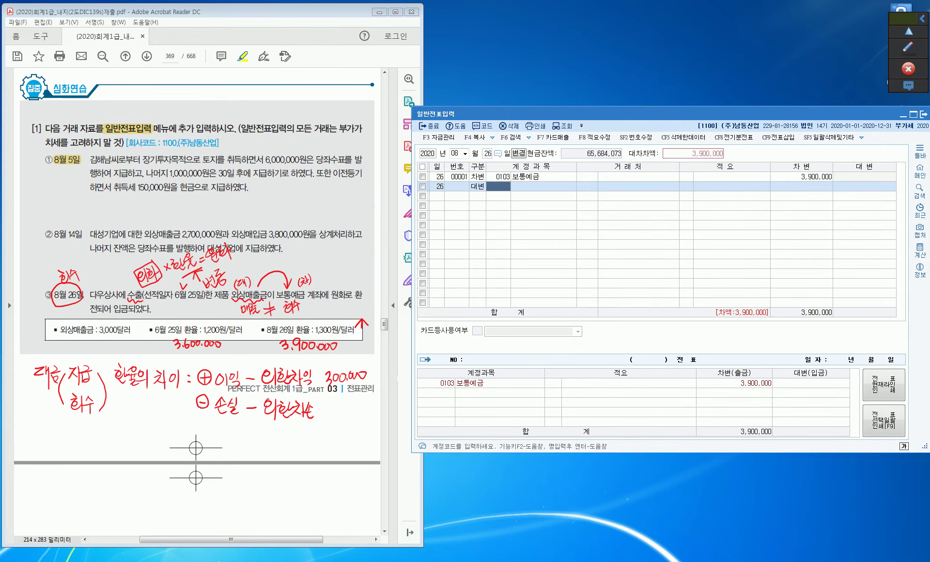
{"action": "type", "text": "108"}
{"action": "key", "text": "Return"}
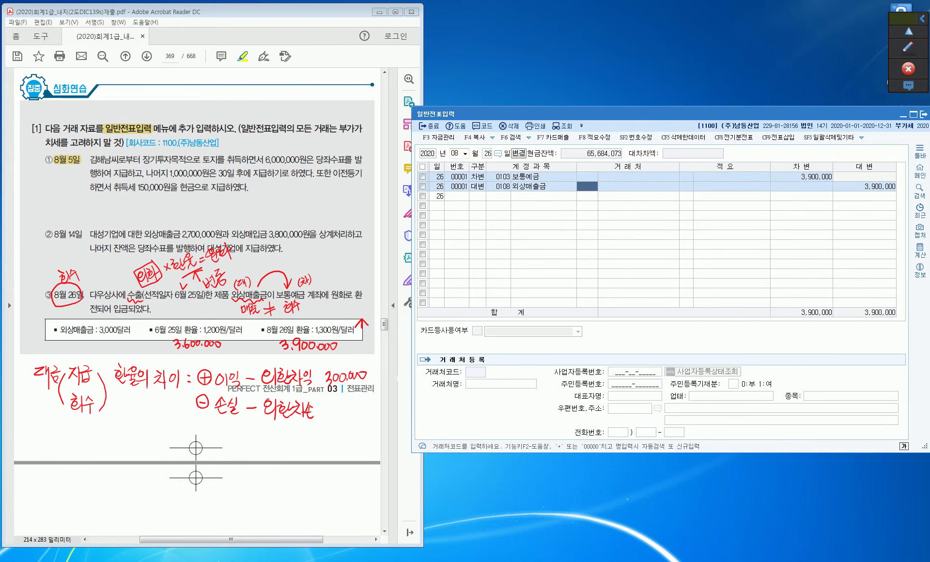
{"action": "type", "text": "다우"}
{"action": "key", "text": "Return"}
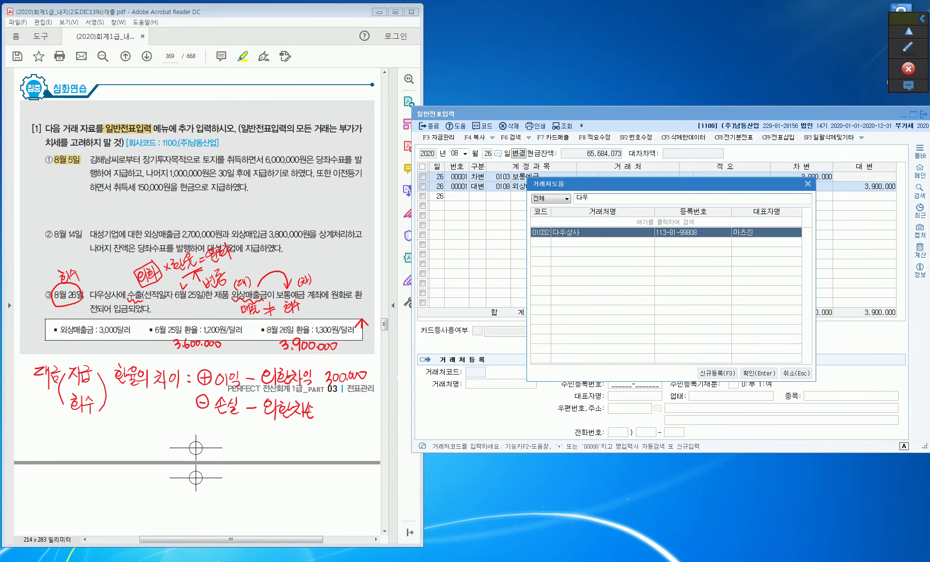
{"action": "key", "text": "Return"}
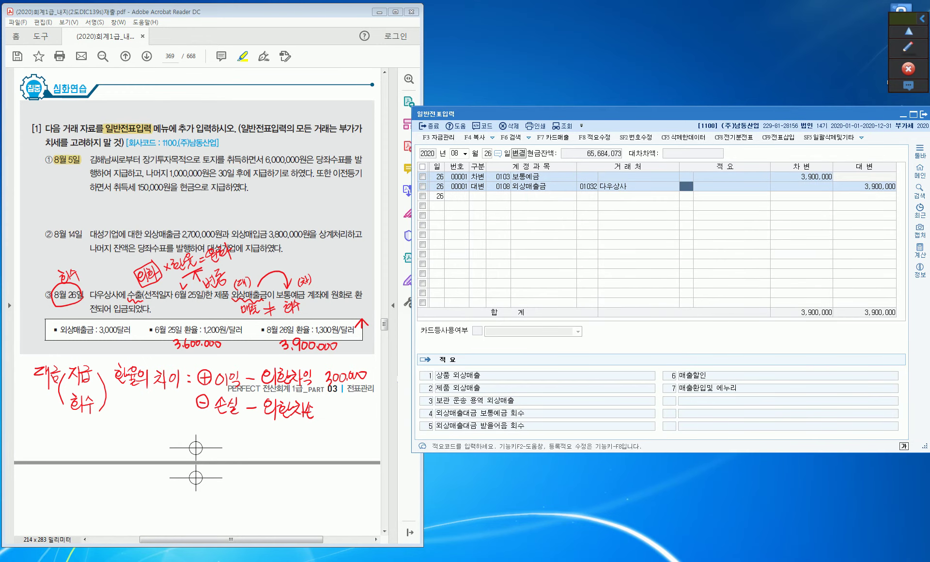
{"action": "key", "text": "Return"}
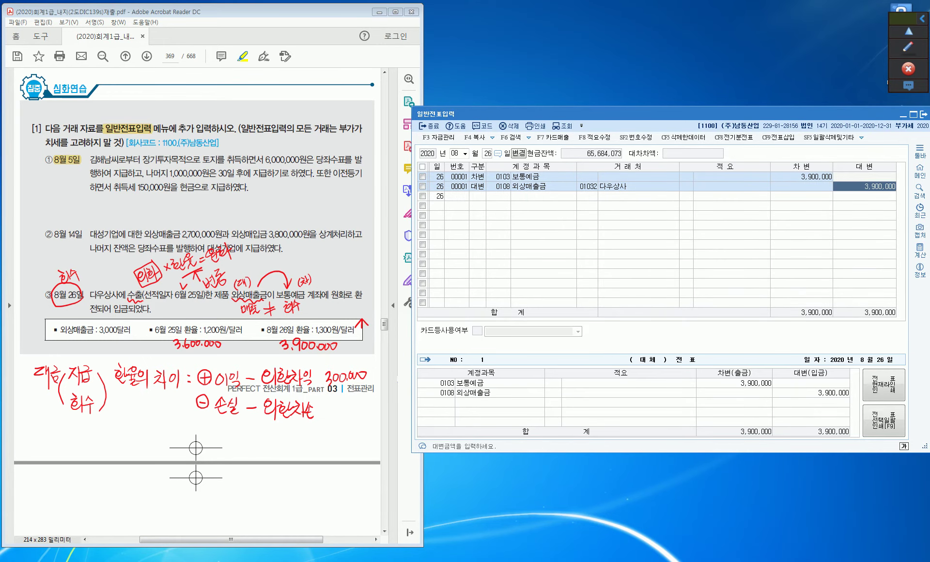
{"action": "key", "text": "Return"}
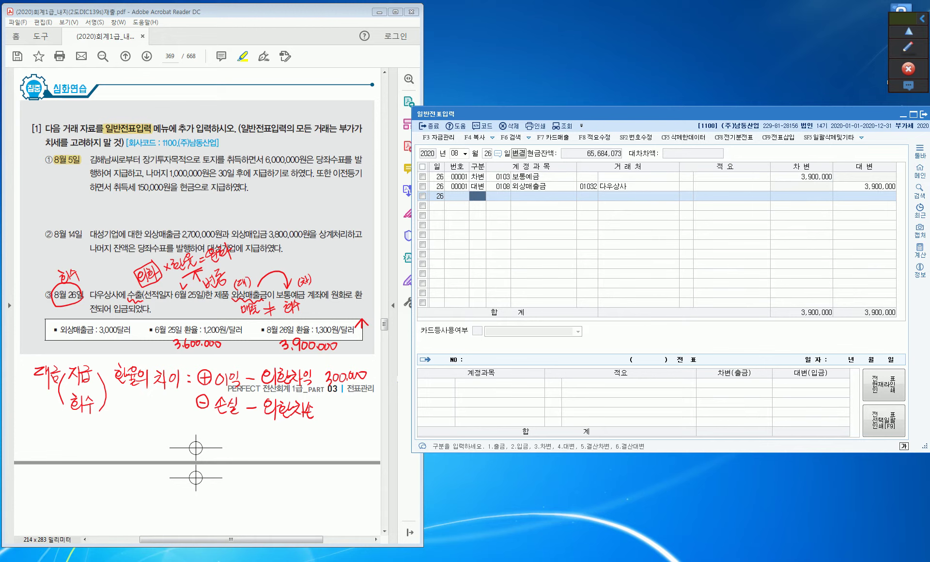
Step: Set the 다우상사 외상매출금 line's 대변 amount to 3,600,000
{"action": "key", "text": "Up"}
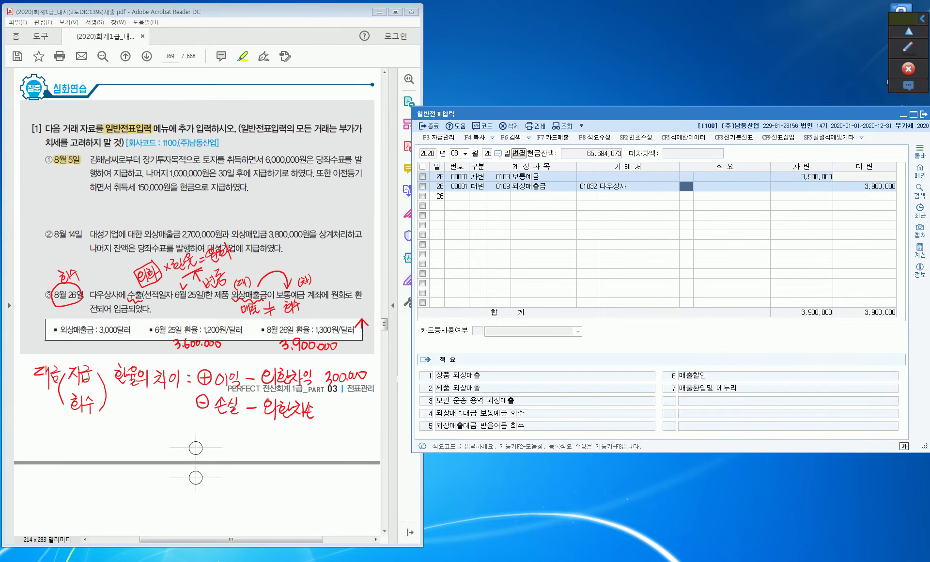
{"action": "key", "text": "Return"}
{"action": "type", "text": "3600000"}
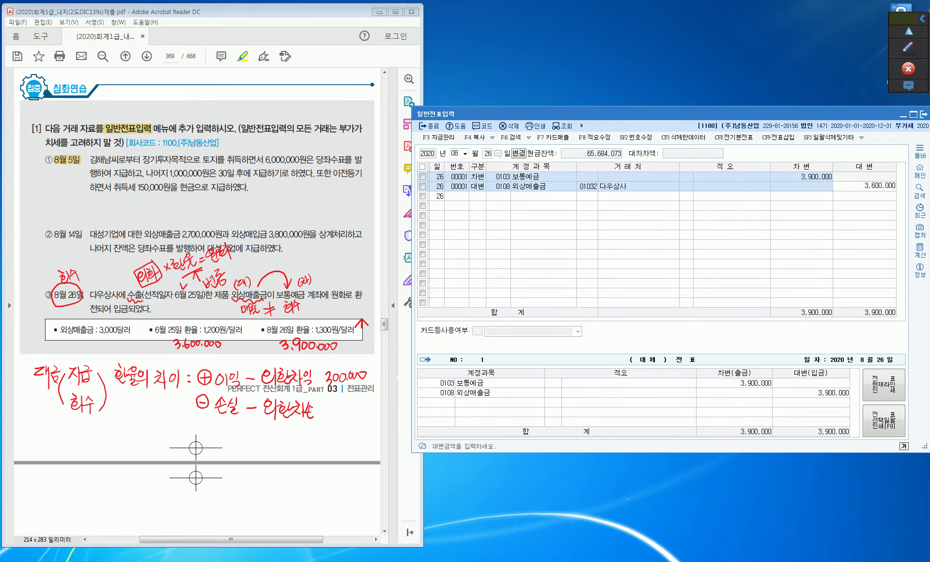
{"action": "key", "text": "Return"}
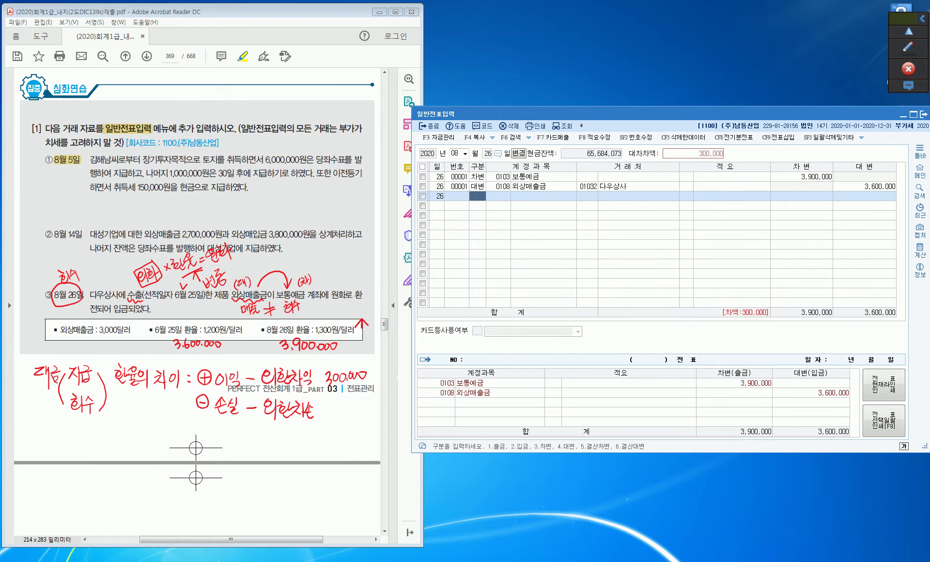
Step: Add a 대변 line on August 26 for account 907 외환차익 with the remaining 300,000
{"action": "type", "text": "4"}
{"action": "key", "text": "Return"}
{"action": "type", "text": "외환"}
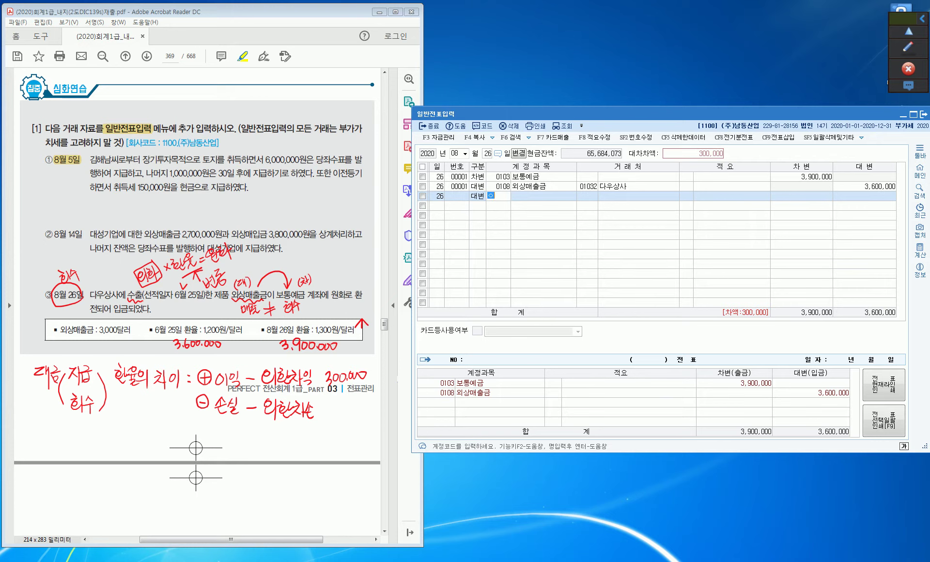
{"action": "key", "text": "Return"}
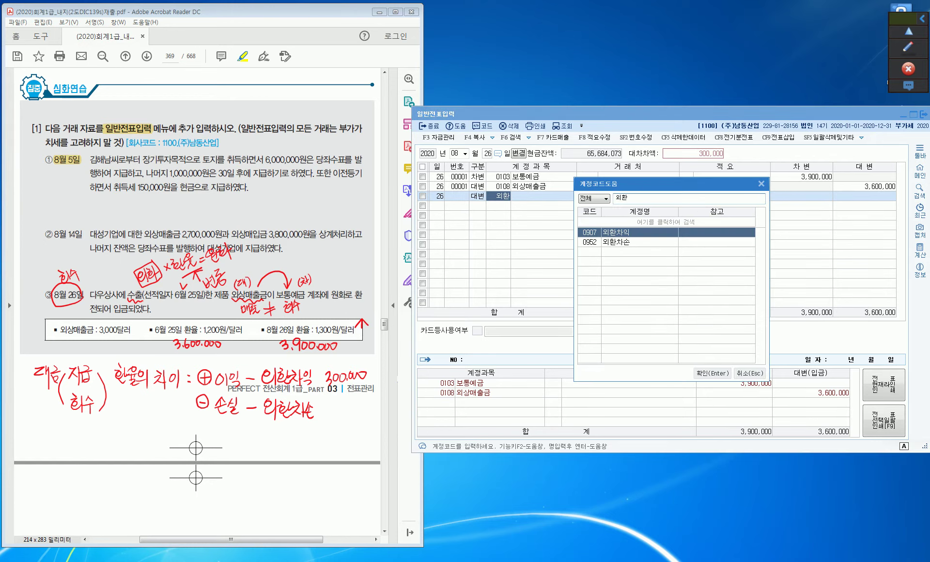
{"action": "key", "text": "Return"}
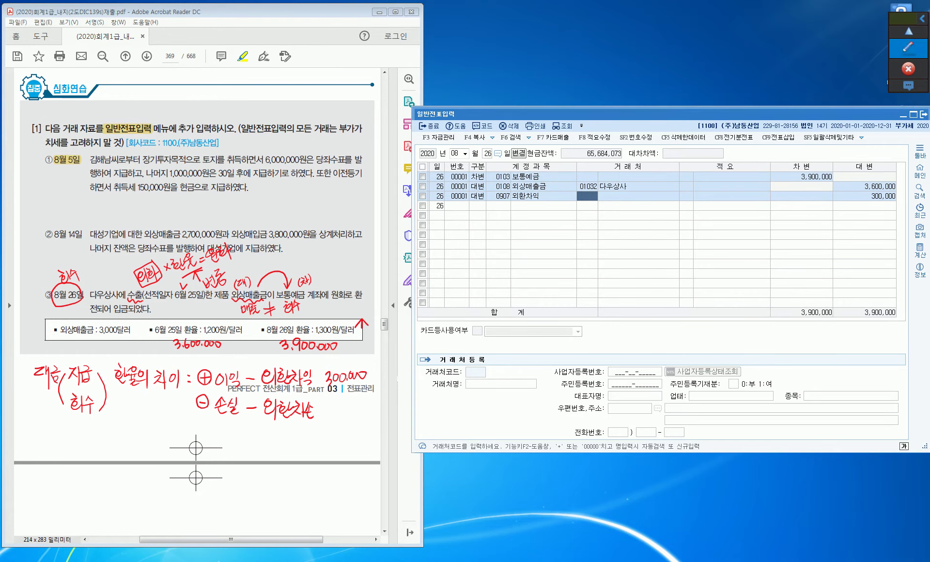
Step: Erase all handwritten annotations from the screen and bring up the September transactions in the exercise PDF
{"action": "left_click", "coordinate": [908, 47]}
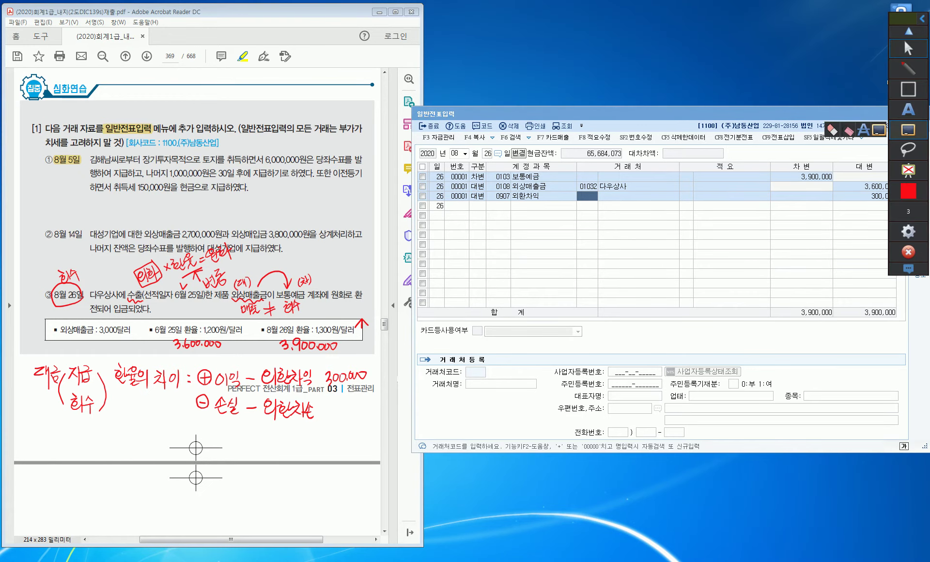
{"action": "left_click", "coordinate": [908, 129]}
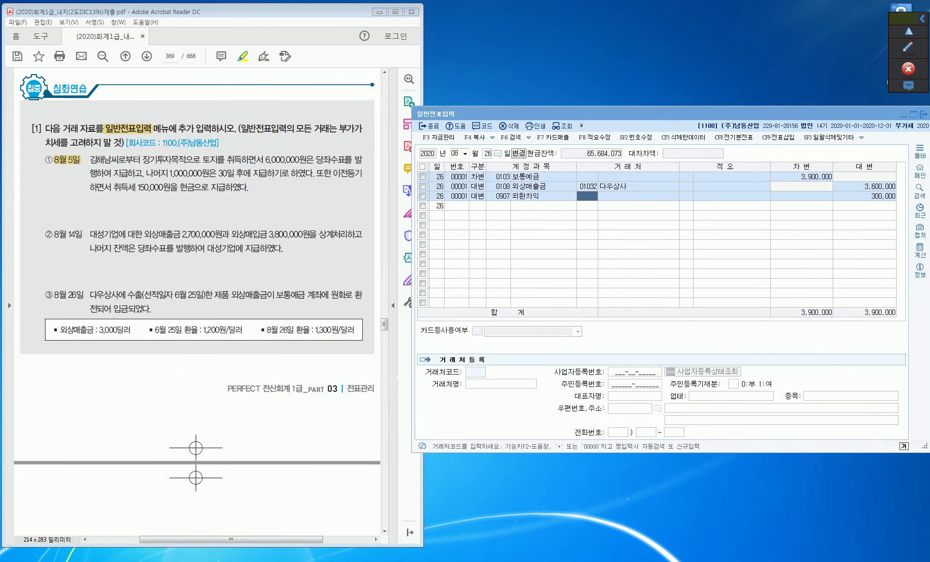
{"action": "scroll", "coordinate": [194, 291], "scroll_direction": "down", "scroll_amount": 5}
{"action": "scroll", "coordinate": [194, 300], "scroll_direction": "down", "scroll_amount": 4}
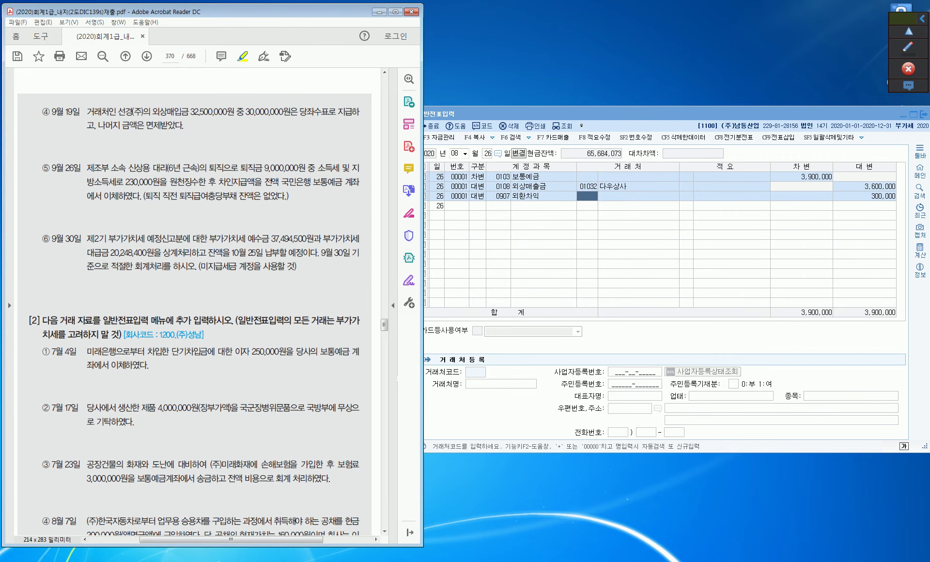
Step: Set the voucher entry date in 일반전표입력 to September 19, 2020
{"action": "left_click", "coordinate": [465, 153]}
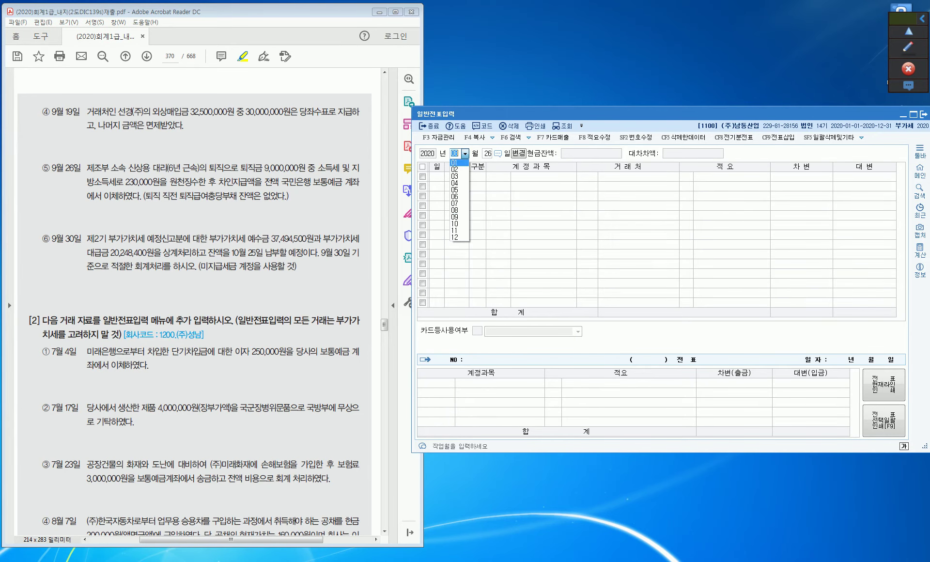
{"action": "key", "text": "Return"}
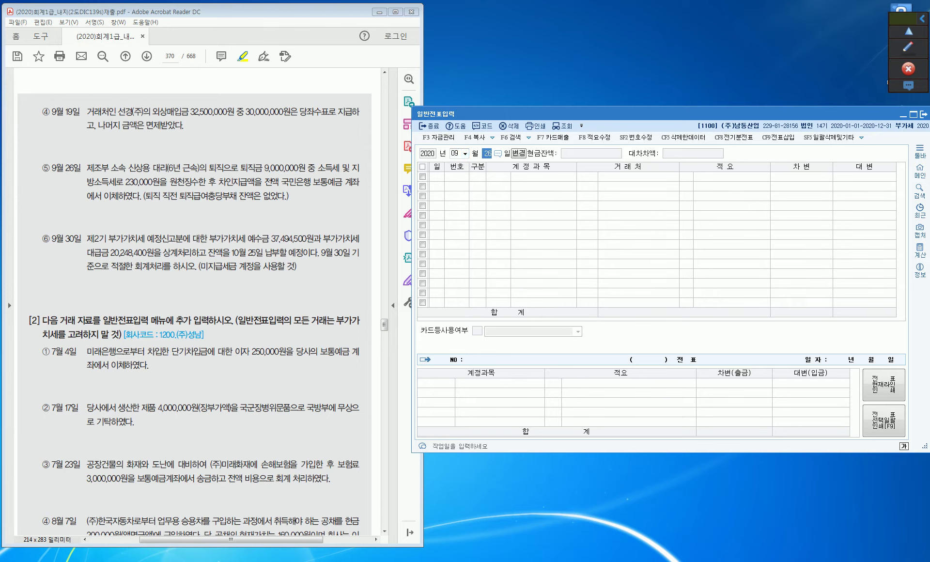
{"action": "type", "text": "19"}
{"action": "key", "text": "Return"}
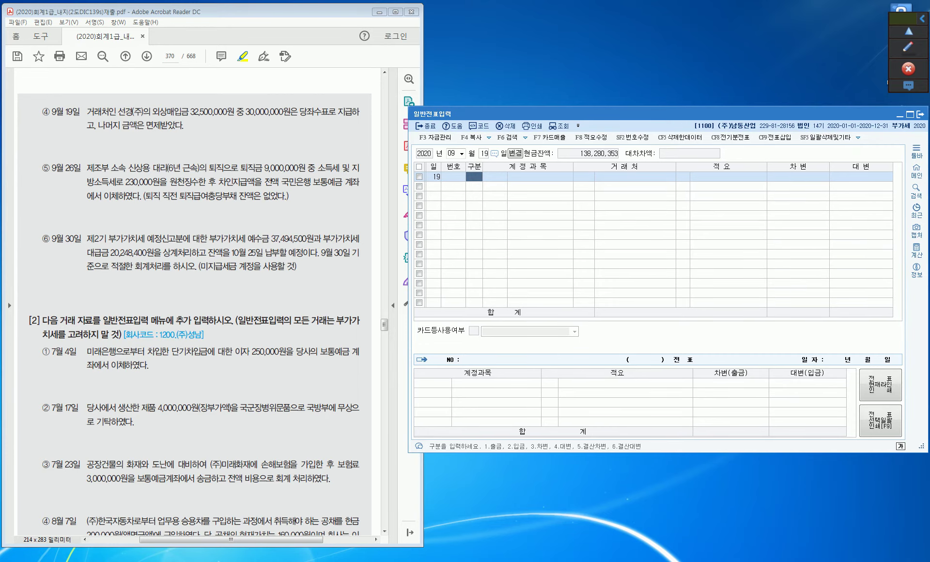
Step: In the September 19 exercise, tick 외상매입금, slash the text after 32,500,000원, and write 당좌예금 above 당좌수표
{"action": "left_click", "coordinate": [909, 47]}
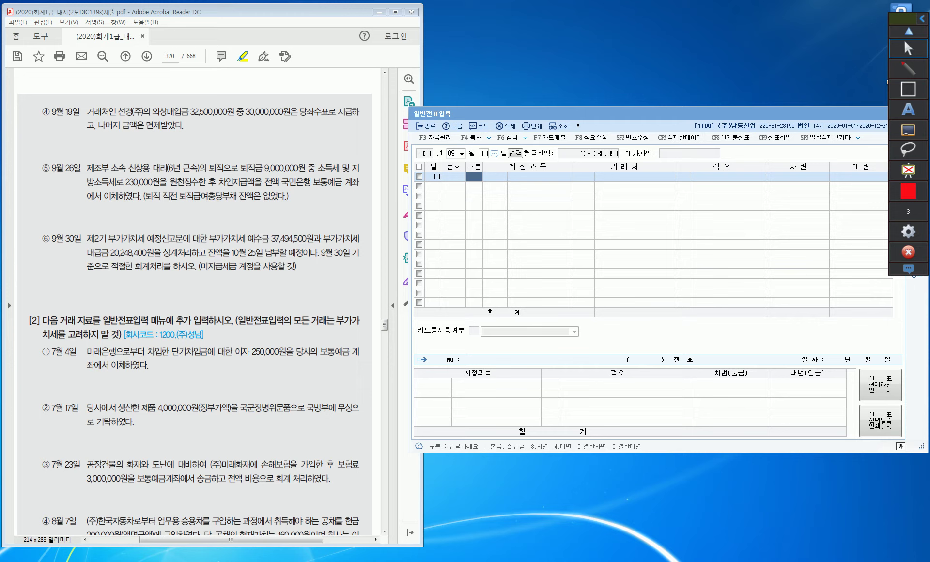
{"action": "left_click_drag", "start_coordinate": [167, 97], "coordinate": [173, 100]}
{"action": "left_click_drag", "start_coordinate": [246, 99], "coordinate": [238, 118]}
{"action": "mouse_move", "coordinate": [318, 104]}
{"action": "left_mouse_down"}
{"action": "mouse_move", "coordinate": [339, 95]}
{"action": "mouse_move", "coordinate": [345, 107]}
{"action": "left_mouse_up"}
{"action": "left_click_drag", "start_coordinate": [326, 81], "coordinate": [348, 87]}
{"action": "mouse_move", "coordinate": [349, 74]}
{"action": "left_mouse_down"}
{"action": "mouse_move", "coordinate": [349, 89]}
{"action": "mouse_move", "coordinate": [354, 76]}
{"action": "mouse_move", "coordinate": [360, 86]}
{"action": "left_mouse_up"}
{"action": "left_click_drag", "start_coordinate": [361, 71], "coordinate": [368, 85]}
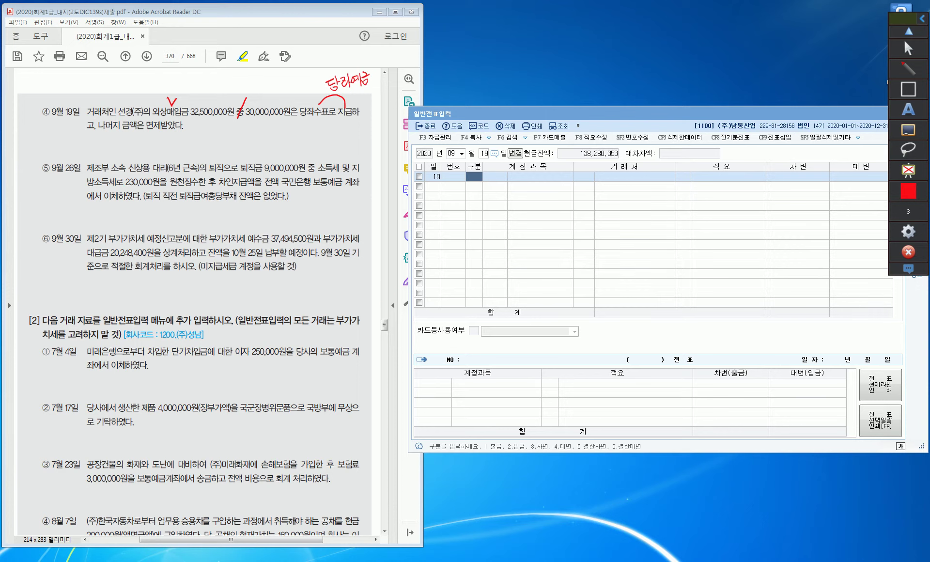
Step: Annotate 외상매입금 with a circled 채무, underline 면제받았다 and write 채무면제이익 beneath it, then leave drawing mode
{"action": "left_click_drag", "start_coordinate": [152, 130], "coordinate": [166, 129]}
{"action": "mouse_move", "coordinate": [179, 83]}
{"action": "left_mouse_down"}
{"action": "mouse_move", "coordinate": [175, 92]}
{"action": "mouse_move", "coordinate": [194, 86]}
{"action": "left_mouse_up"}
{"action": "mouse_move", "coordinate": [192, 87]}
{"action": "left_mouse_down"}
{"action": "mouse_move", "coordinate": [172, 76]}
{"action": "mouse_move", "coordinate": [199, 82]}
{"action": "mouse_move", "coordinate": [200, 93]}
{"action": "left_mouse_up"}
{"action": "left_click_drag", "start_coordinate": [152, 133], "coordinate": [166, 132]}
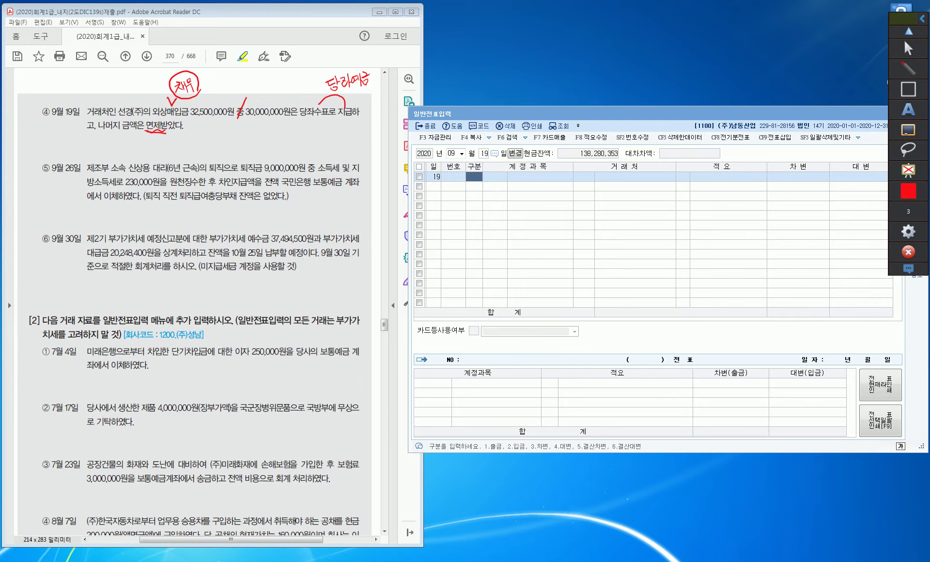
{"action": "left_click_drag", "start_coordinate": [154, 125], "coordinate": [155, 134]}
{"action": "left_click_drag", "start_coordinate": [153, 137], "coordinate": [170, 137]}
{"action": "mouse_move", "coordinate": [163, 134]}
{"action": "left_mouse_down"}
{"action": "mouse_move", "coordinate": [175, 148]}
{"action": "mouse_move", "coordinate": [235, 149]}
{"action": "left_mouse_up"}
{"action": "left_click_drag", "start_coordinate": [239, 136], "coordinate": [246, 150]}
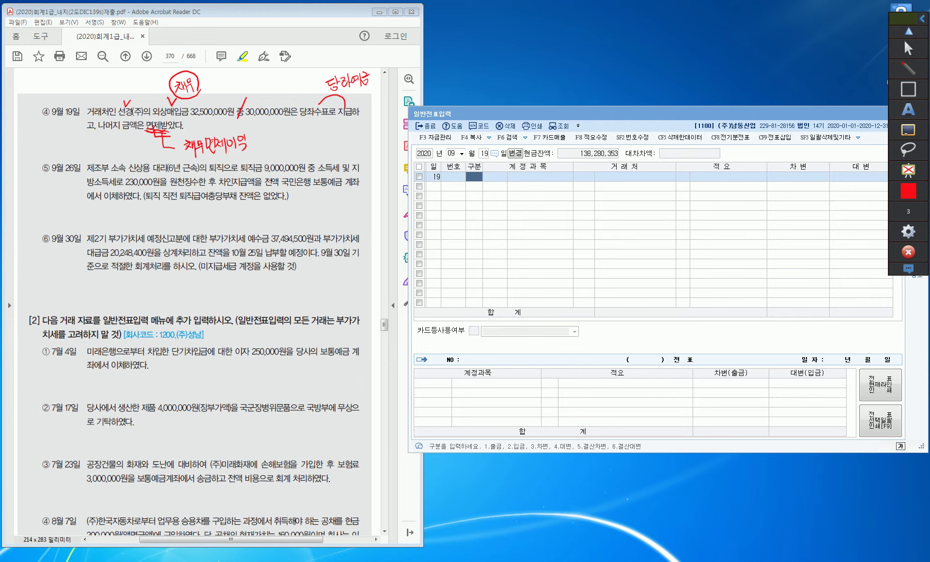
{"action": "left_click", "coordinate": [908, 48]}
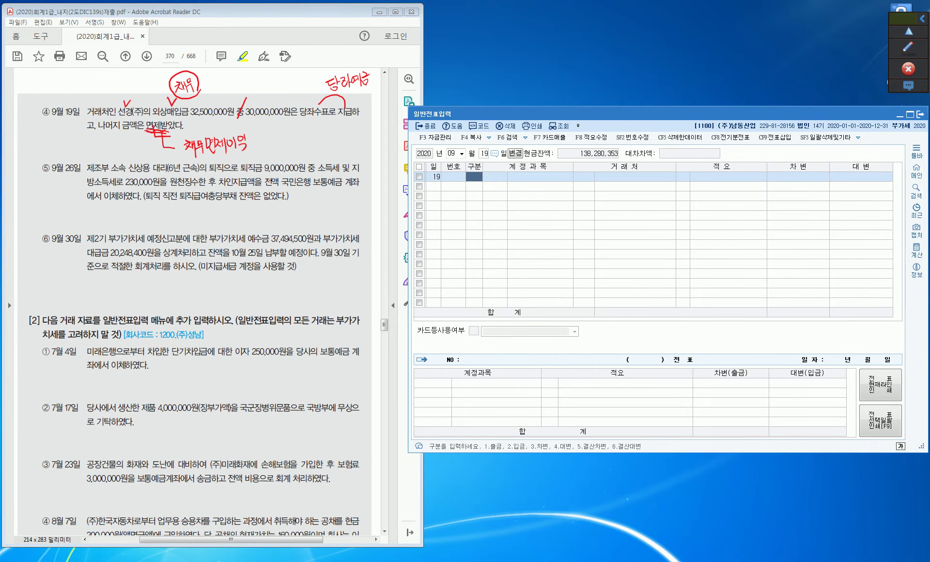
Step: Add a 차변 line on September 19 for account 251 외상매입금 with partner 01004 선경(주) and an amount of 32,500,000
{"action": "key", "text": "Return"}
{"action": "type", "text": "251"}
{"action": "key", "text": "Return"}
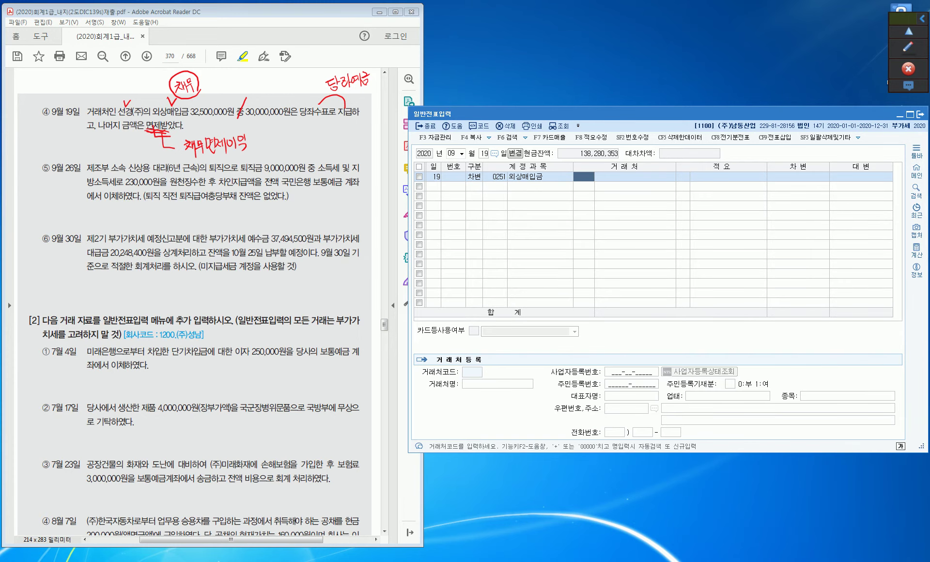
{"action": "type", "text": "선경"}
{"action": "key", "text": "Return"}
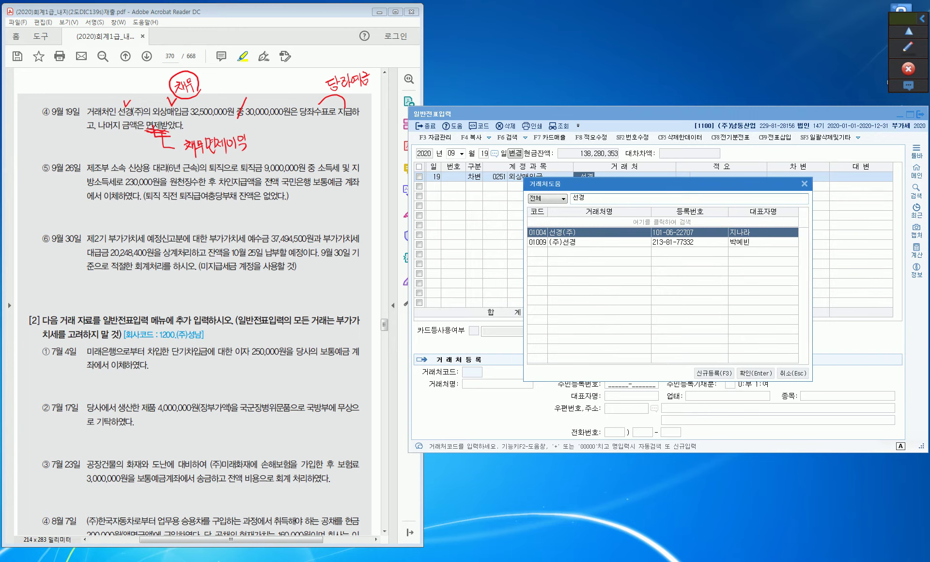
{"action": "key", "text": "Return"}
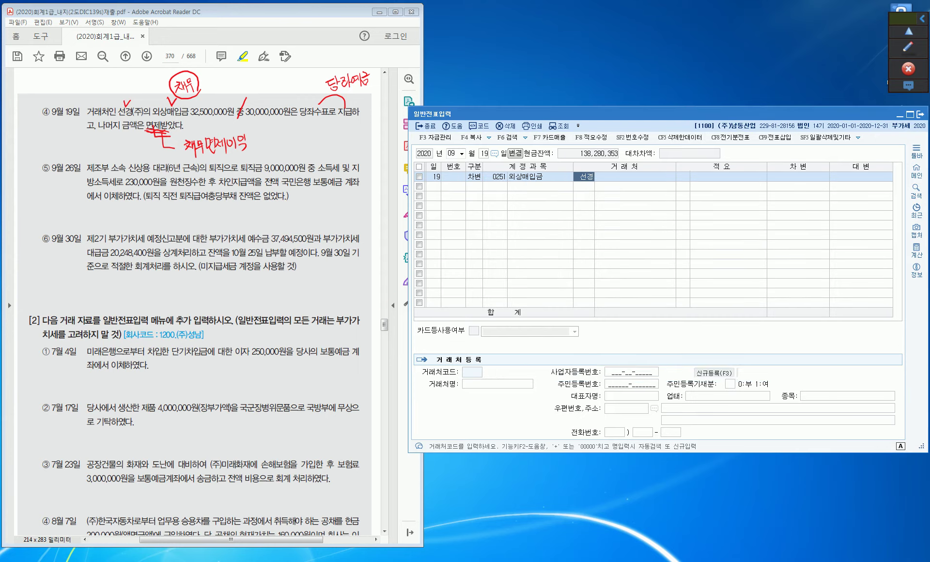
{"action": "key", "text": "Return"}
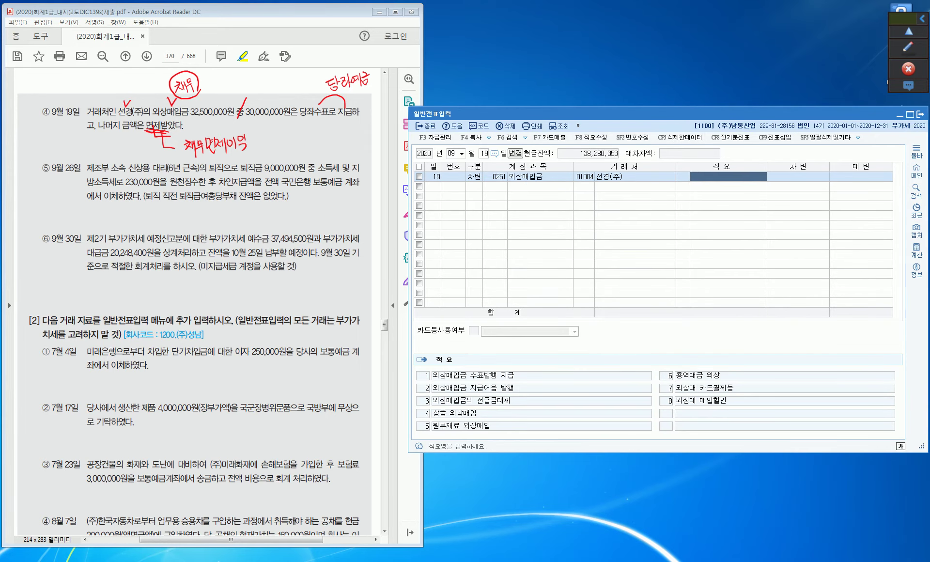
{"action": "type", "text": "32500000"}
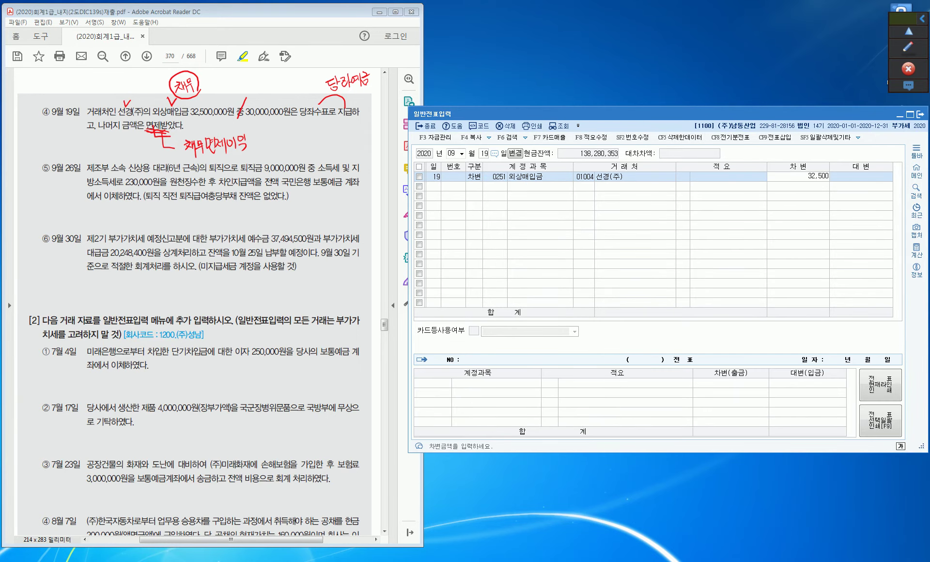
{"action": "key", "text": "Return"}
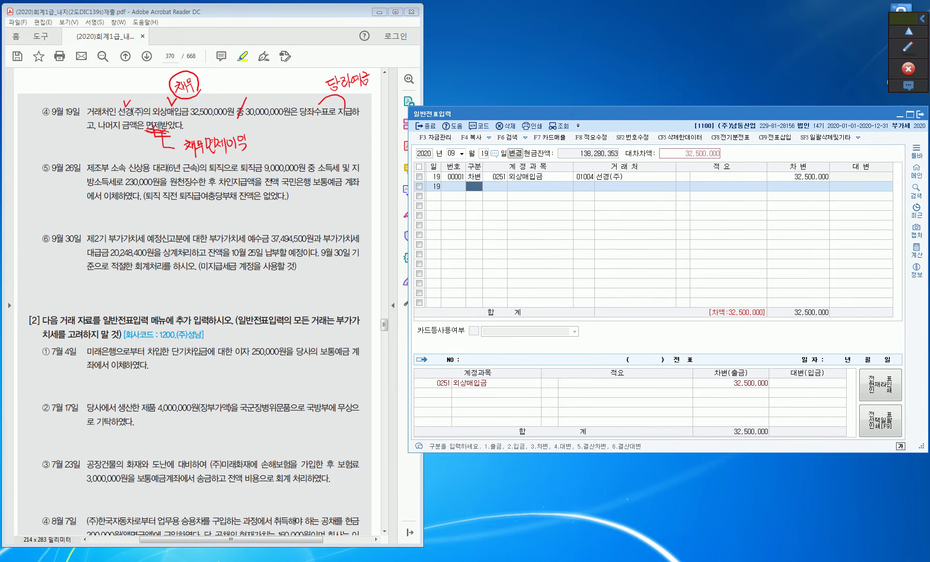
Step: Add a 대변 line on September 19 for account 102 당좌예금 with an amount of 30,000,000 and no partner
{"action": "type", "text": "4"}
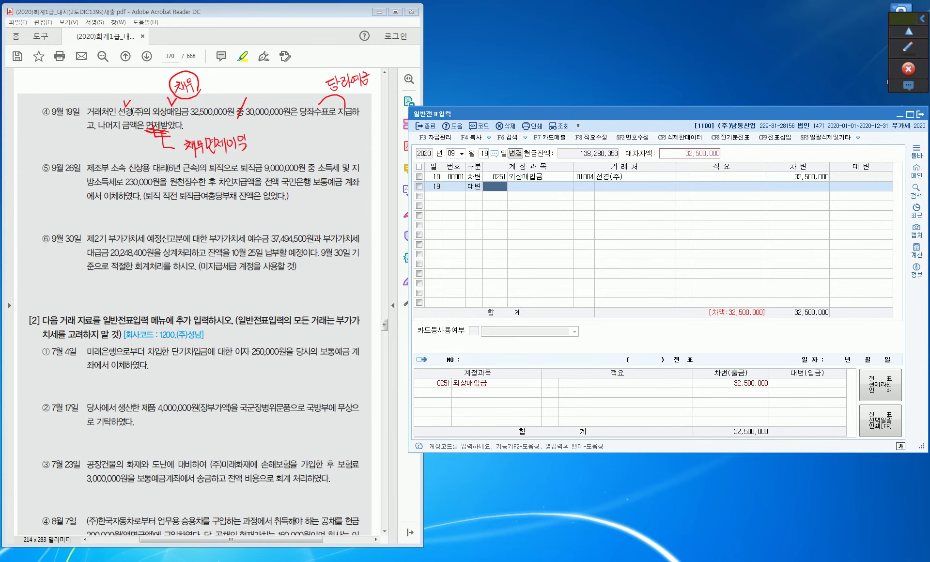
{"action": "type", "text": "102"}
{"action": "key", "text": "Return"}
{"action": "key", "text": "Return"}
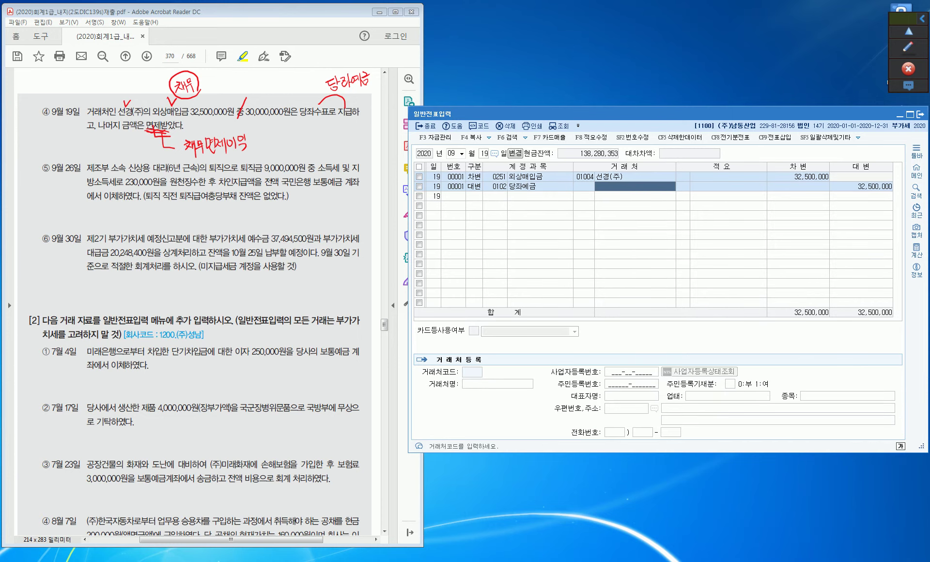
{"action": "key", "text": "Return"}
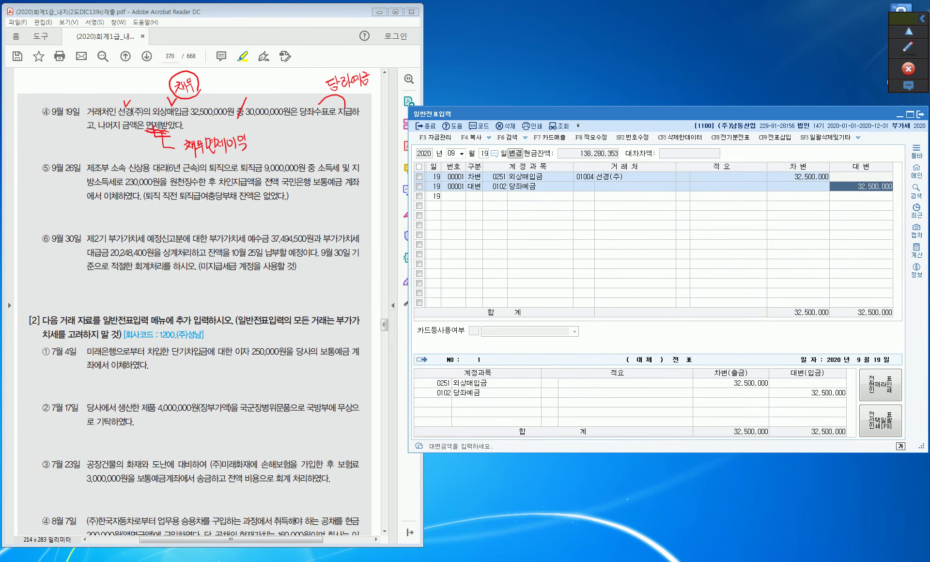
{"action": "type", "text": "30000000"}
{"action": "key", "text": "Return"}
Step: Add a 대변 line on September 19 for account 918 채무면제이익 with the remaining 2,500,000
{"action": "type", "text": "4"}
{"action": "key", "text": "Return"}
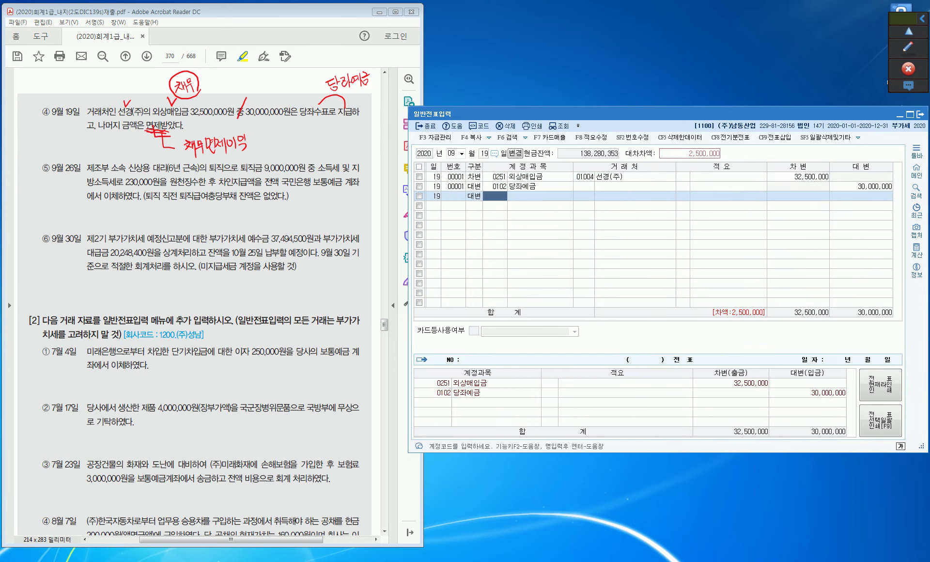
{"action": "type", "text": "채무면"}
{"action": "key", "text": "Return"}
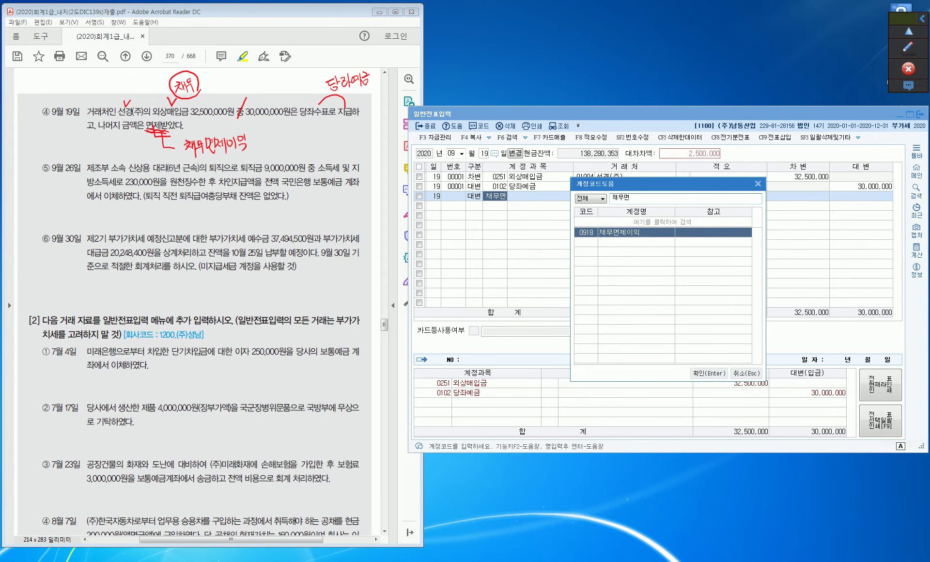
{"action": "key", "text": "Return"}
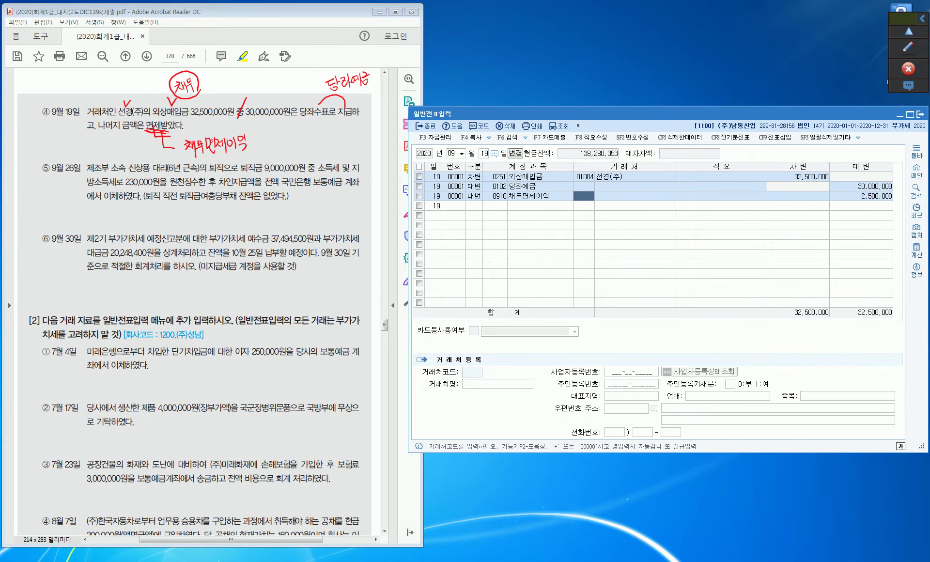
Step: Finish September 19's 채무면제이익 line without a partner or memo and open the vouchers for September 26
{"action": "key", "text": "Return"}
{"action": "key", "text": "Return"}
{"action": "key", "text": "Return"}
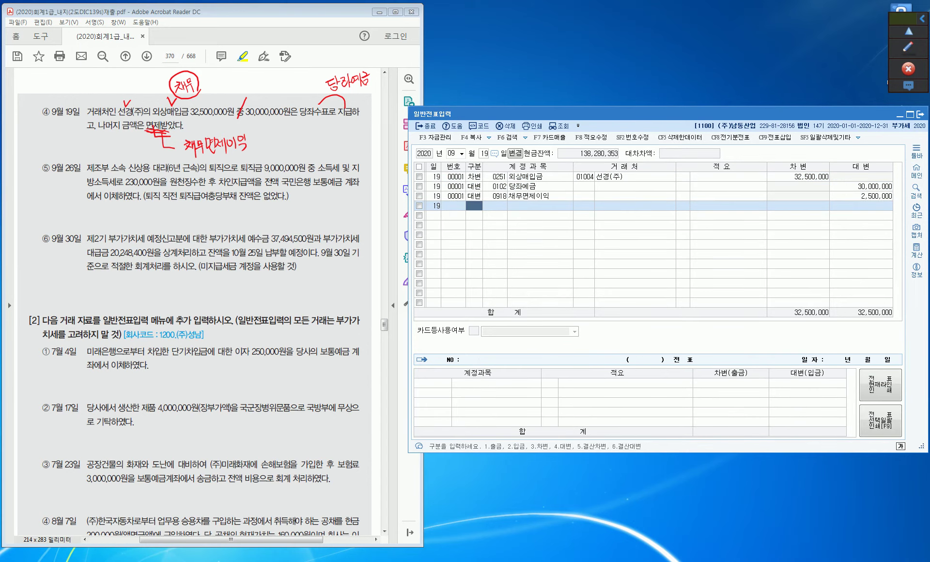
{"action": "key", "text": "Escape"}
{"action": "type", "text": "26"}
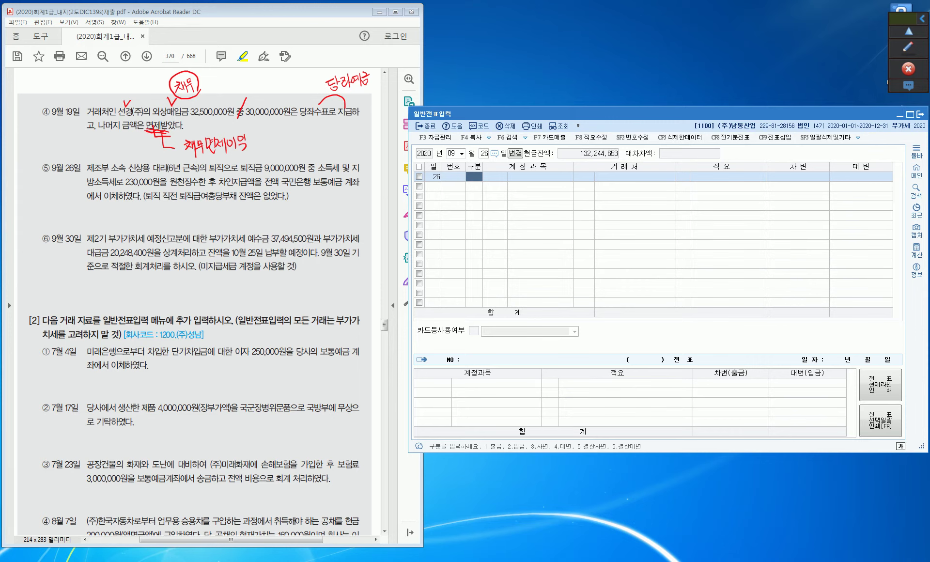
Step: Annotate the September 26 problem: label 원천징수 as 예수금, bracket 국민은행 보통예금, and circle 퇴직금 with an arrow from 퇴·충·부
{"action": "left_click", "coordinate": [908, 48]}
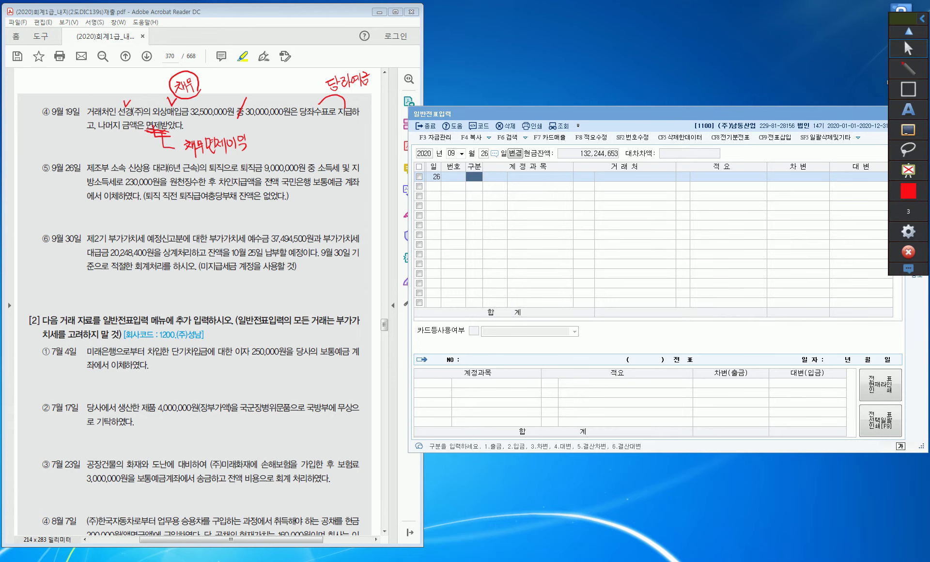
{"action": "left_click_drag", "start_coordinate": [310, 157], "coordinate": [303, 175]}
{"action": "mouse_move", "coordinate": [177, 185]}
{"action": "left_mouse_down"}
{"action": "mouse_move", "coordinate": [206, 185]}
{"action": "mouse_move", "coordinate": [175, 207]}
{"action": "mouse_move", "coordinate": [178, 216]}
{"action": "left_mouse_up"}
{"action": "mouse_move", "coordinate": [185, 210]}
{"action": "left_mouse_down"}
{"action": "mouse_move", "coordinate": [196, 227]}
{"action": "mouse_move", "coordinate": [212, 216]}
{"action": "mouse_move", "coordinate": [212, 224]}
{"action": "left_mouse_up"}
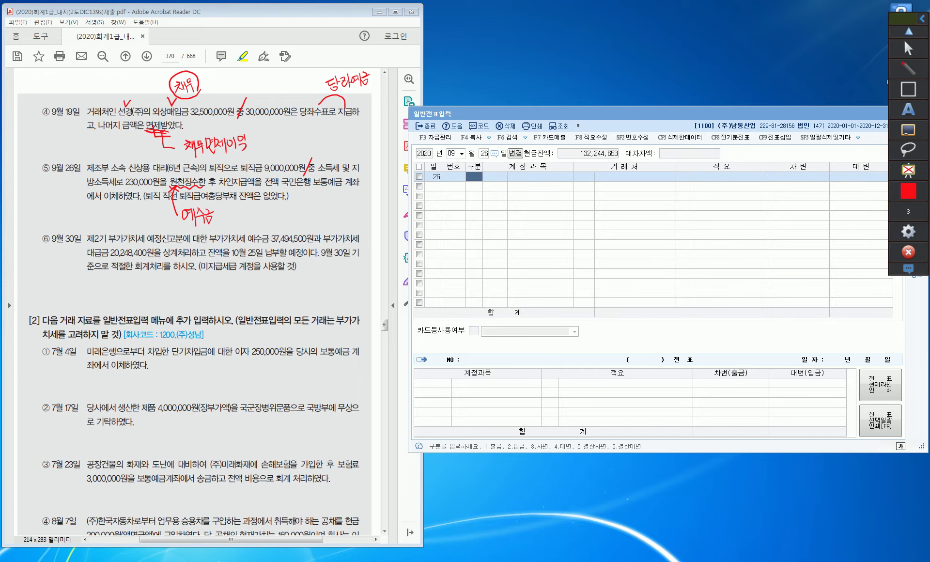
{"action": "left_click_drag", "start_coordinate": [294, 196], "coordinate": [329, 193]}
{"action": "mouse_move", "coordinate": [261, 173]}
{"action": "left_mouse_down"}
{"action": "mouse_move", "coordinate": [241, 175]}
{"action": "mouse_move", "coordinate": [248, 155]}
{"action": "mouse_move", "coordinate": [263, 168]}
{"action": "mouse_move", "coordinate": [258, 154]}
{"action": "mouse_move", "coordinate": [283, 133]}
{"action": "mouse_move", "coordinate": [304, 132]}
{"action": "left_mouse_up"}
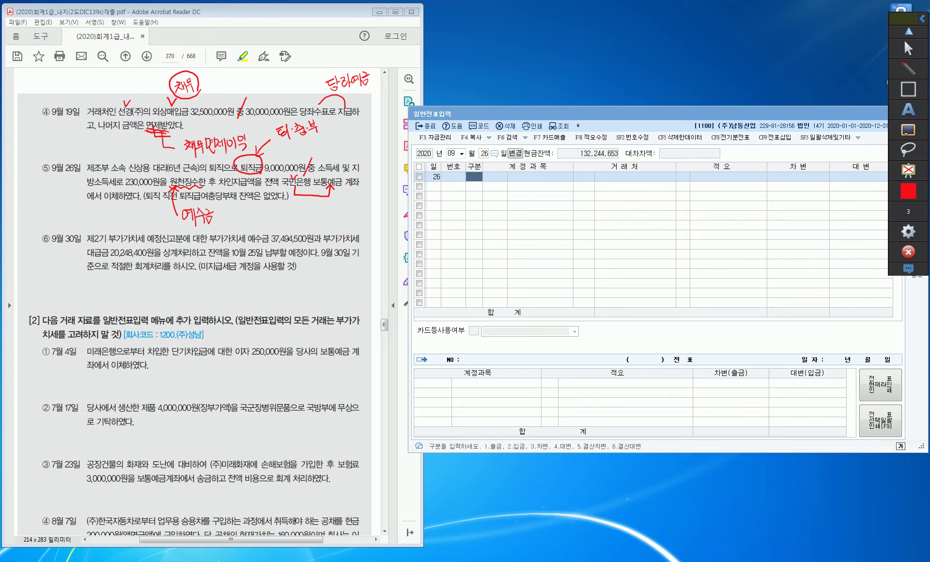
Step: Complete the 퇴·충·부채 note with 우선상계 and write 잔액부족 퇴직급여 beneath it
{"action": "left_click_drag", "start_coordinate": [317, 123], "coordinate": [325, 126]}
{"action": "mouse_move", "coordinate": [328, 117]}
{"action": "left_mouse_down"}
{"action": "mouse_move", "coordinate": [329, 132]}
{"action": "mouse_move", "coordinate": [357, 120]}
{"action": "left_mouse_up"}
{"action": "mouse_move", "coordinate": [362, 107]}
{"action": "left_mouse_down"}
{"action": "mouse_move", "coordinate": [363, 125]}
{"action": "mouse_move", "coordinate": [373, 122]}
{"action": "left_mouse_up"}
{"action": "mouse_move", "coordinate": [292, 146]}
{"action": "left_mouse_down"}
{"action": "mouse_move", "coordinate": [303, 160]}
{"action": "mouse_move", "coordinate": [312, 151]}
{"action": "left_mouse_up"}
{"action": "mouse_move", "coordinate": [313, 141]}
{"action": "left_mouse_down"}
{"action": "mouse_move", "coordinate": [315, 155]}
{"action": "mouse_move", "coordinate": [348, 140]}
{"action": "left_mouse_up"}
{"action": "left_click_drag", "start_coordinate": [343, 136], "coordinate": [353, 146]}
{"action": "left_click_drag", "start_coordinate": [351, 134], "coordinate": [357, 139]}
{"action": "left_click_drag", "start_coordinate": [356, 129], "coordinate": [365, 145]}
{"action": "left_click_drag", "start_coordinate": [362, 129], "coordinate": [381, 138]}
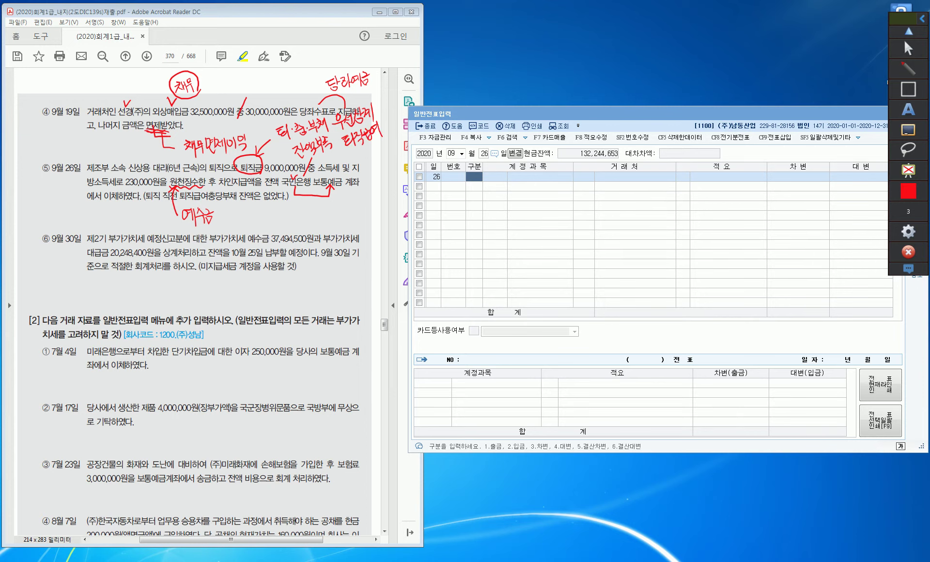
Step: Bracket the handwritten notes, underline 잔액은 없었다, add a 0 and 비용 beside 퇴직급여, and leave drawing mode
{"action": "left_click_drag", "start_coordinate": [287, 140], "coordinate": [281, 161]}
{"action": "left_click_drag", "start_coordinate": [250, 206], "coordinate": [273, 208]}
{"action": "mouse_move", "coordinate": [385, 100]}
{"action": "left_mouse_down"}
{"action": "mouse_move", "coordinate": [382, 109]}
{"action": "mouse_move", "coordinate": [386, 100]}
{"action": "left_mouse_up"}
{"action": "mouse_move", "coordinate": [347, 159]}
{"action": "left_mouse_down"}
{"action": "mouse_move", "coordinate": [389, 139]}
{"action": "mouse_move", "coordinate": [367, 165]}
{"action": "mouse_move", "coordinate": [377, 166]}
{"action": "left_mouse_up"}
{"action": "left_click_drag", "start_coordinate": [379, 149], "coordinate": [382, 165]}
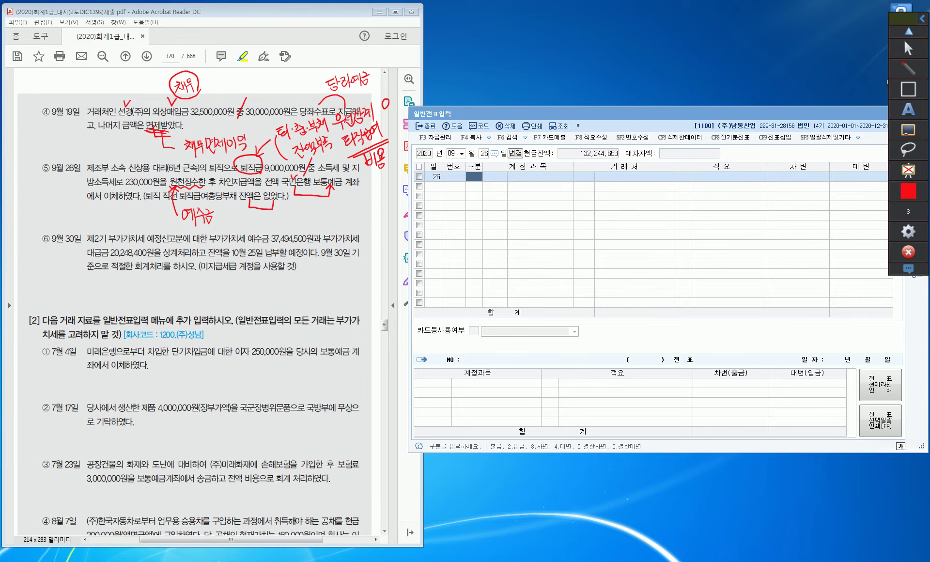
{"action": "left_click", "coordinate": [908, 48]}
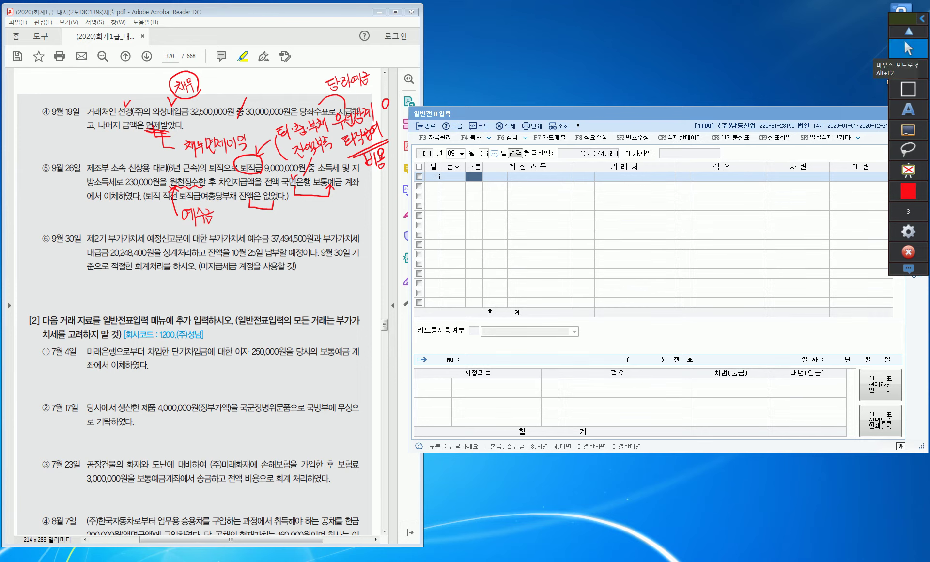
Step: Add a 차변 line on September 26 for account 508 퇴직급여 (제조원가) with an amount of 9,000,000 and no partner
{"action": "type", "text": "3퇴직급"}
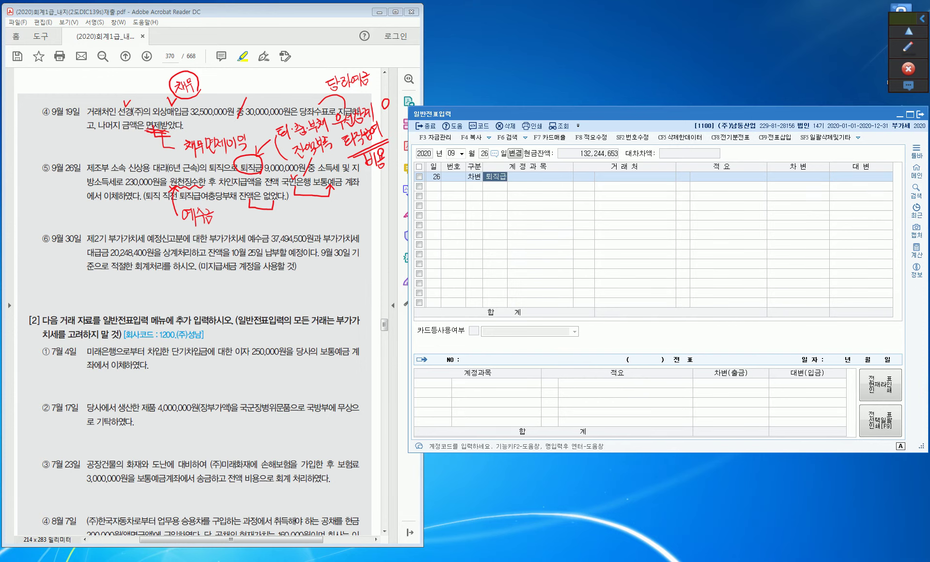
{"action": "key", "text": "Return"}
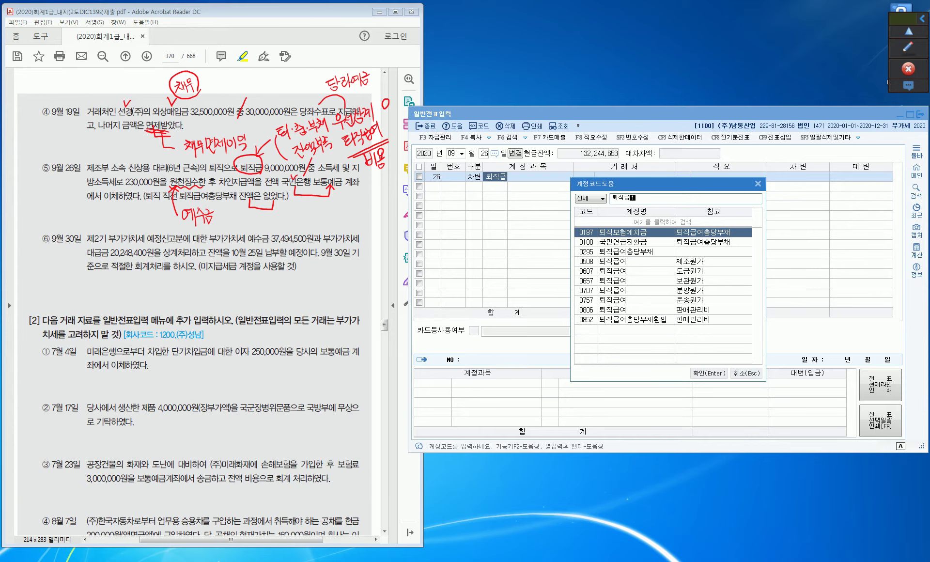
{"action": "key", "text": "Down"}
{"action": "key", "text": "Down"}
{"action": "key", "text": "Down"}
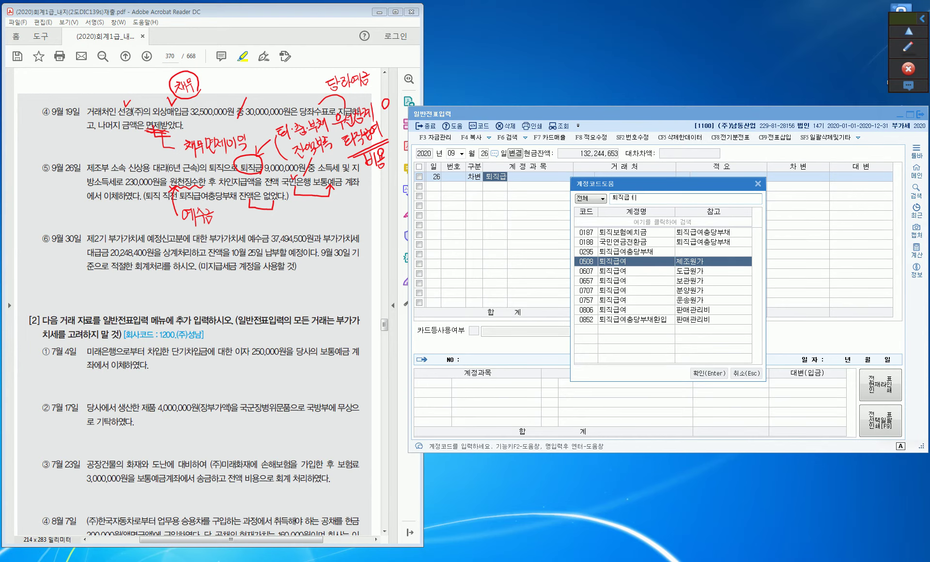
{"action": "key", "text": "Return"}
{"action": "key", "text": "Return"}
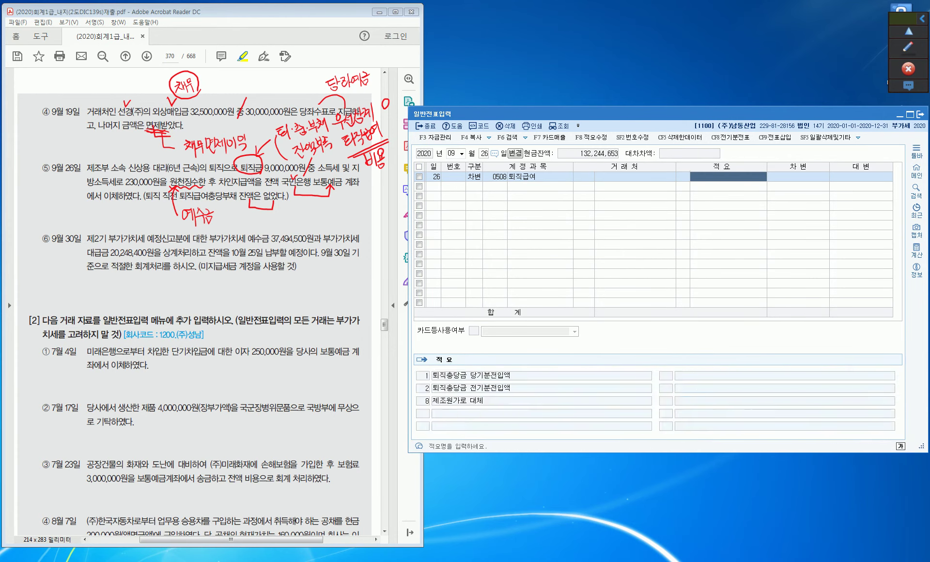
{"action": "key", "text": "Return"}
{"action": "type", "text": "9,000,000"}
{"action": "key", "text": "Return"}
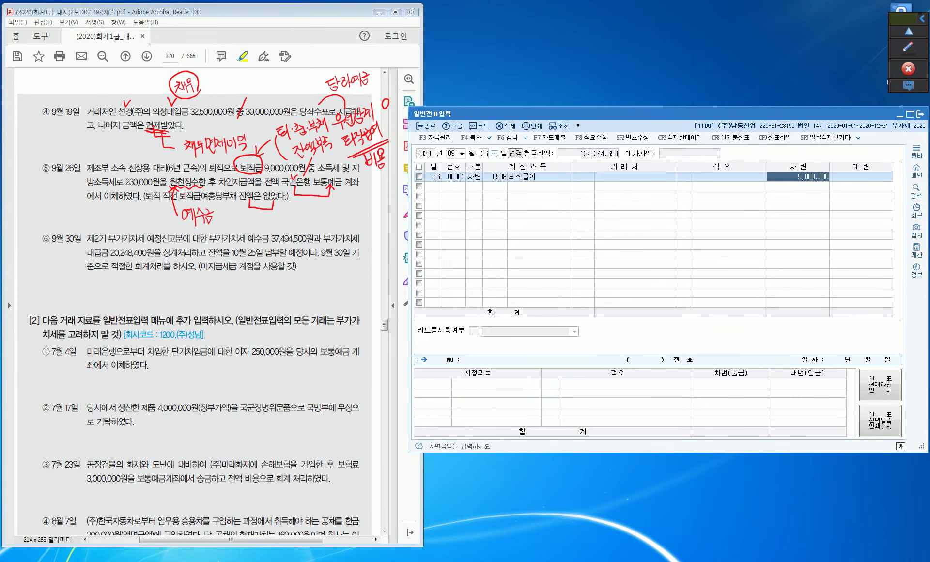
Step: Add a 대변 line on September 26 for account 254 예수금 with an amount of 230,000 and no partner
{"action": "type", "text": "4"}
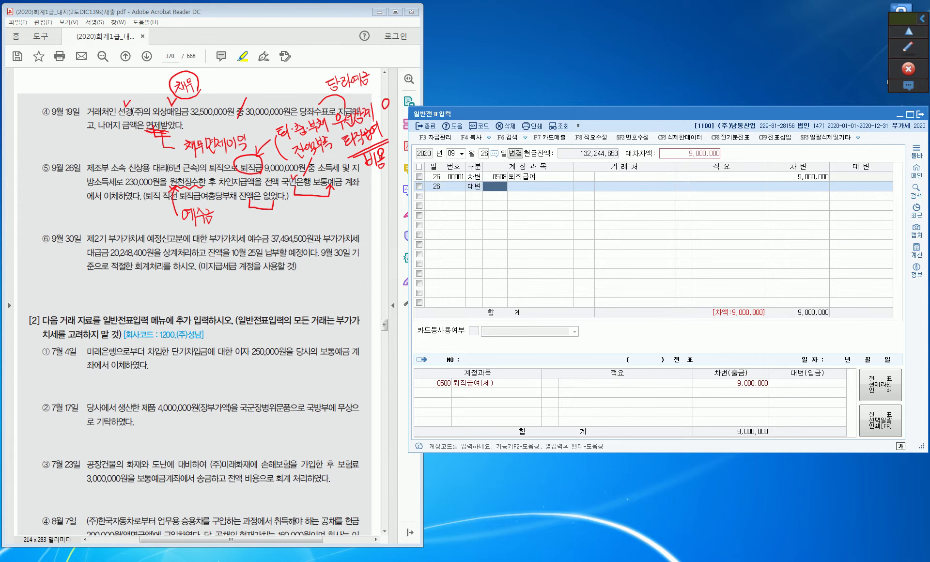
{"action": "type", "text": "254"}
{"action": "key", "text": "Return"}
{"action": "key", "text": "Return"}
{"action": "key", "text": "Return"}
{"action": "key", "text": "Return"}
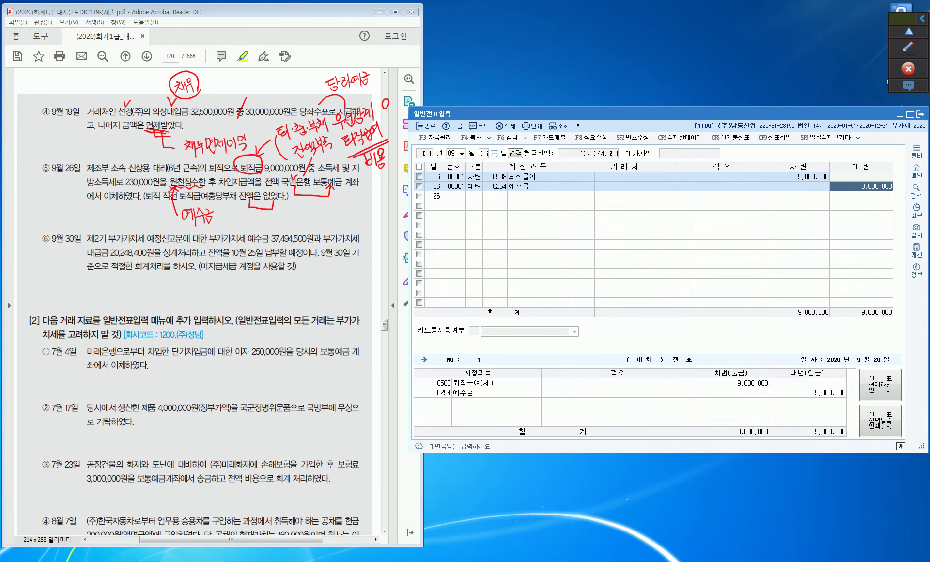
{"action": "type", "text": "230000"}
{"action": "key", "text": "Return"}
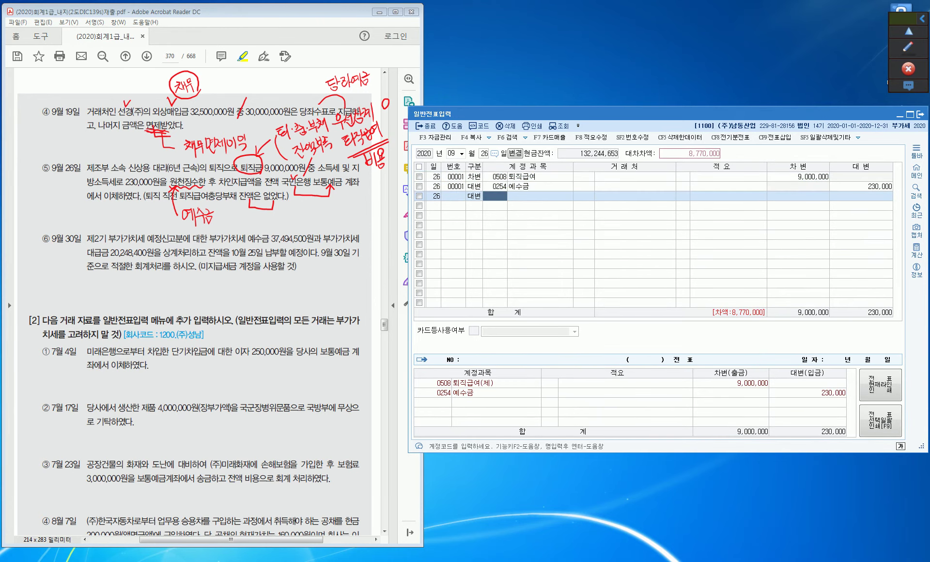
Step: Add a 대변 line on September 26 for account 103 보통예금 with partner 98000 국민은행 and the remaining 8,770,000
{"action": "type", "text": "103"}
{"action": "key", "text": "Return"}
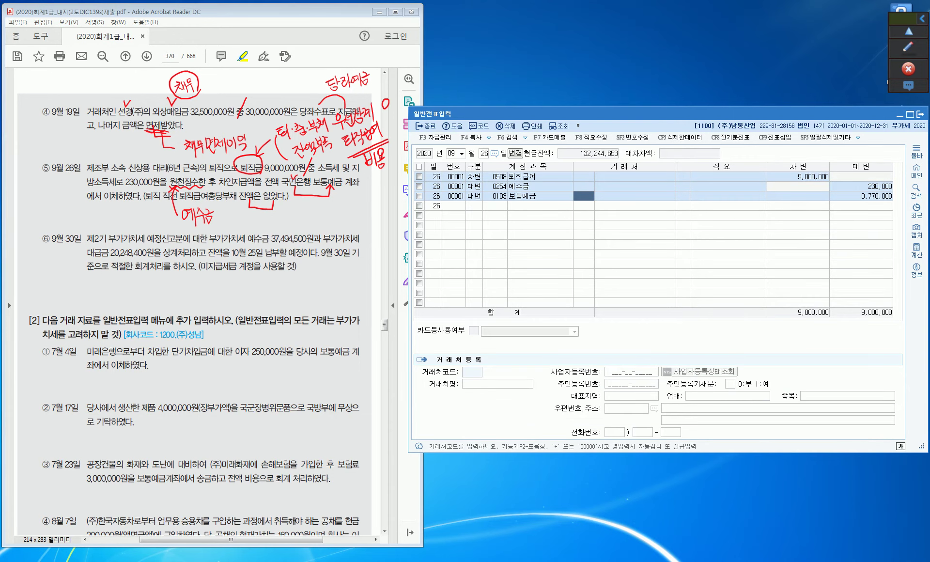
{"action": "type", "text": "국미"}
{"action": "key", "text": "Return"}
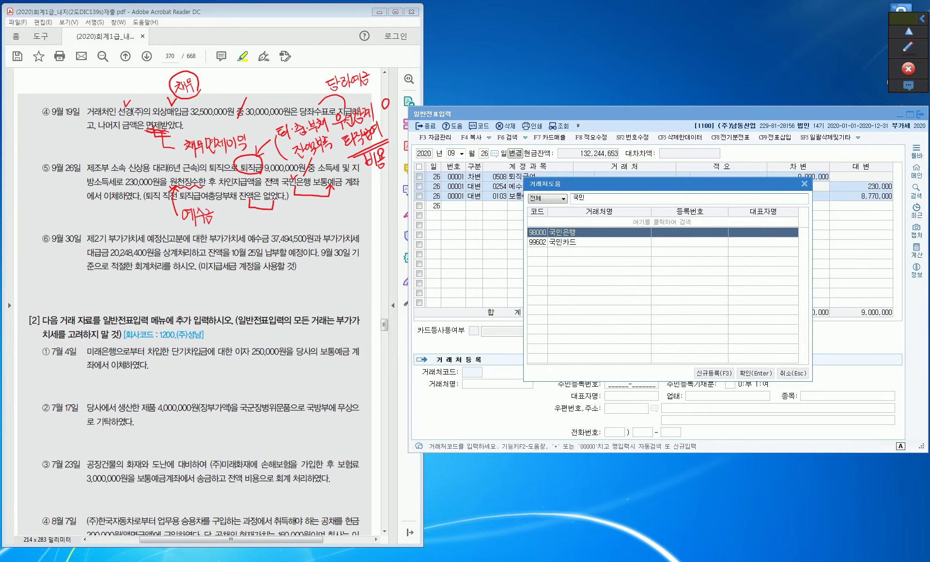
{"action": "key", "text": "Return"}
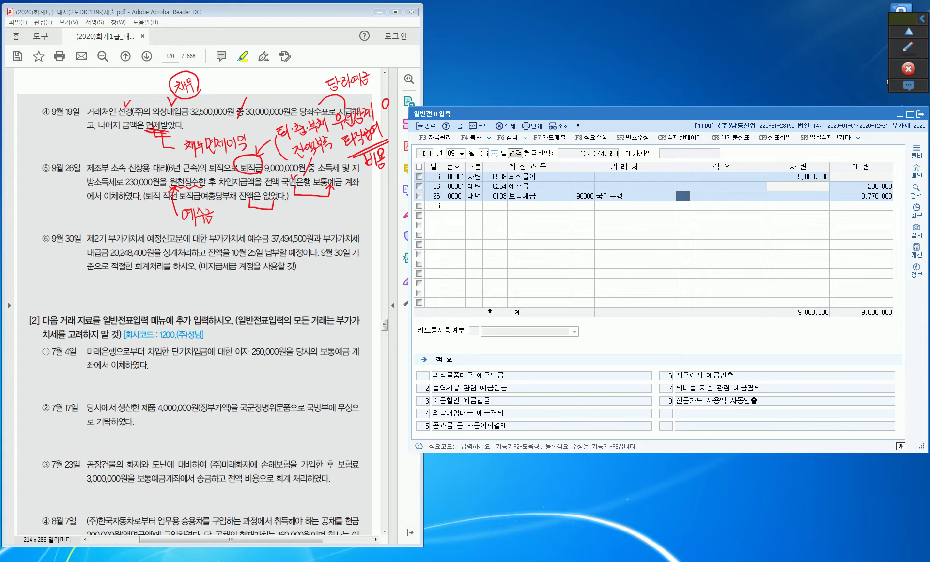
{"action": "key", "text": "Return"}
{"action": "key", "text": "Return"}
{"action": "key", "text": "Return"}
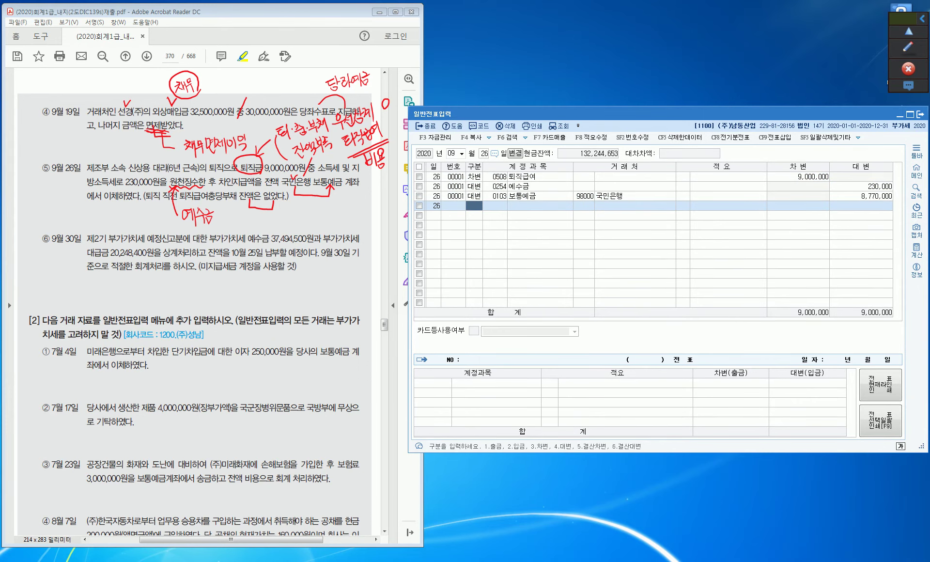
Step: Open the vouchers for September 30 and clear all the drawn annotations from the screen
{"action": "key", "text": "Escape"}
{"action": "type", "text": "3"}
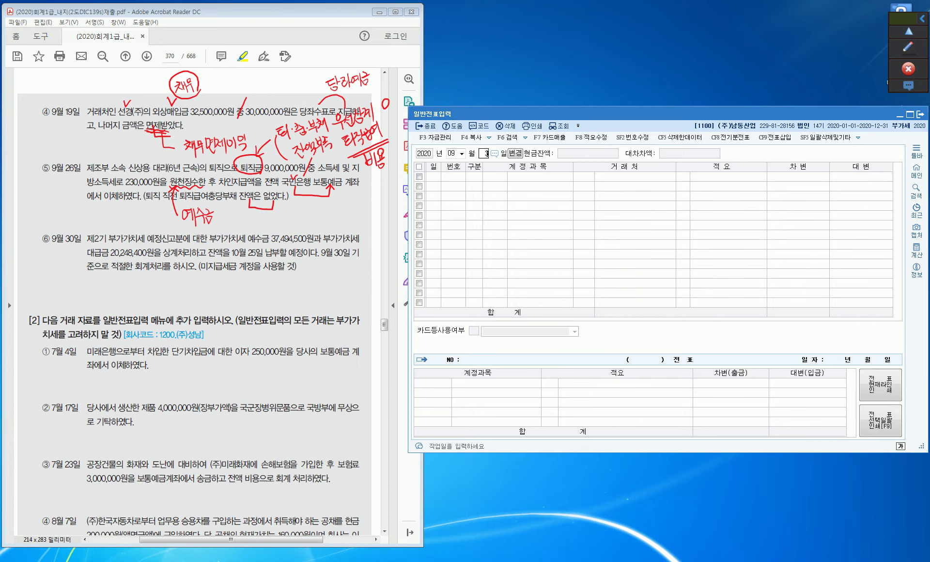
{"action": "type", "text": "0"}
{"action": "key", "text": "Return"}
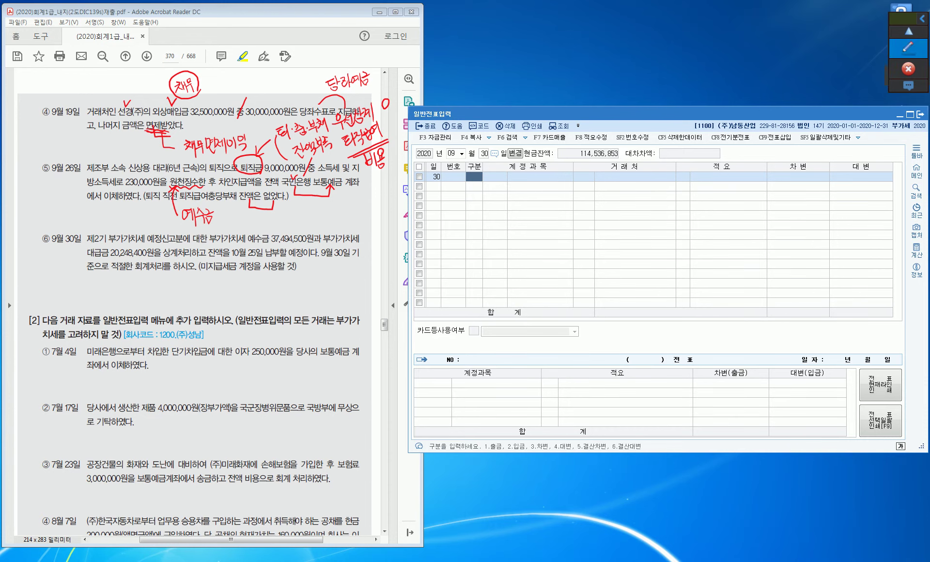
{"action": "left_click", "coordinate": [909, 46]}
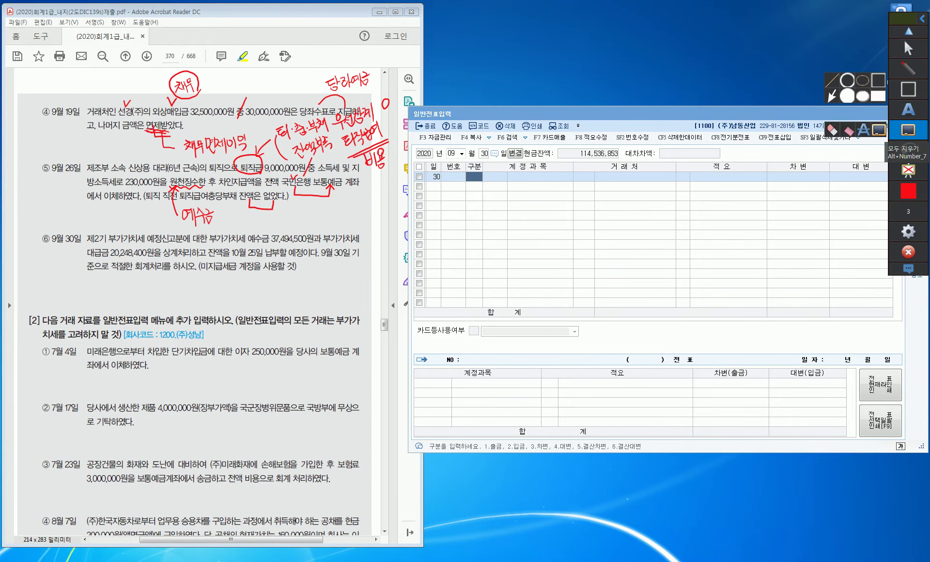
{"action": "left_click", "coordinate": [908, 48]}
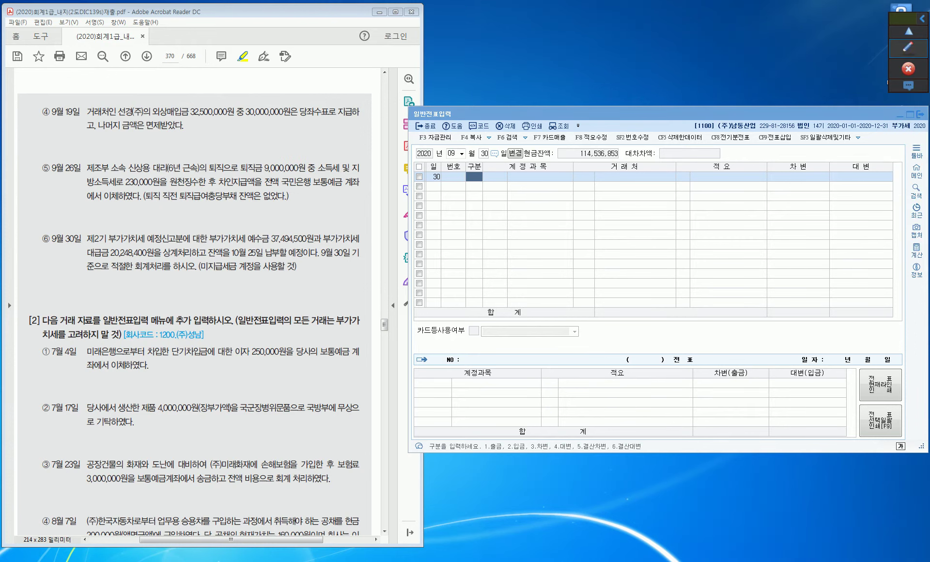
Step: Handwrite 과세기간 above the September 19 problem, branching into 1기 and 2기, each splitting into 예정 and 확정
{"action": "left_click", "coordinate": [908, 46]}
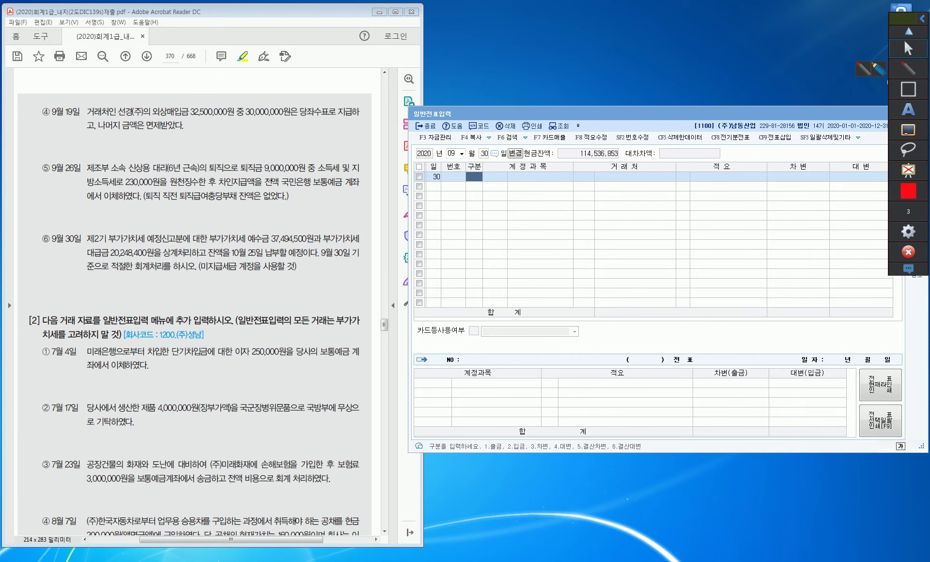
{"action": "left_click_drag", "start_coordinate": [42, 81], "coordinate": [53, 84]}
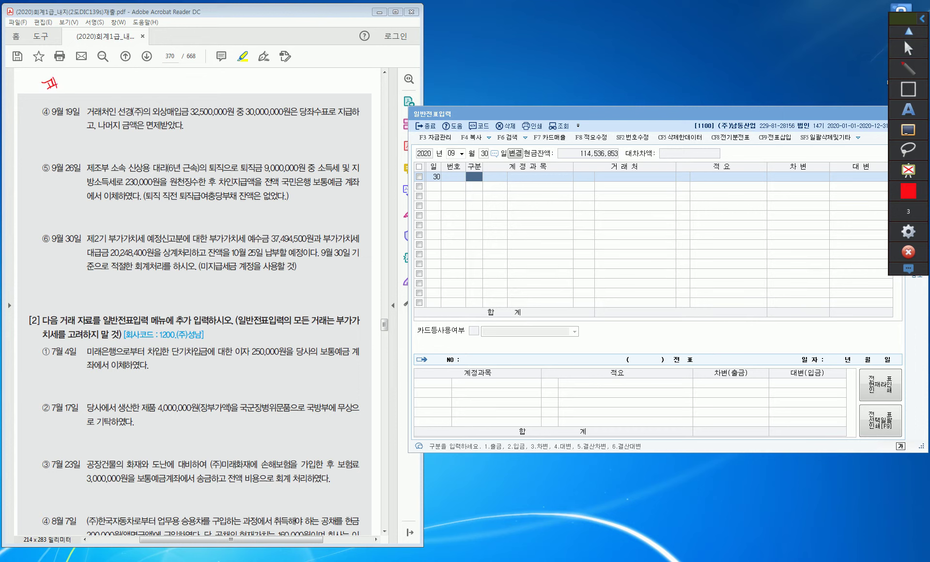
{"action": "mouse_move", "coordinate": [78, 78]}
{"action": "left_mouse_down"}
{"action": "mouse_move", "coordinate": [103, 87]}
{"action": "mouse_move", "coordinate": [107, 70]}
{"action": "mouse_move", "coordinate": [115, 88]}
{"action": "left_mouse_up"}
{"action": "mouse_move", "coordinate": [125, 56]}
{"action": "left_mouse_down"}
{"action": "mouse_move", "coordinate": [127, 81]}
{"action": "mouse_move", "coordinate": [145, 59]}
{"action": "mouse_move", "coordinate": [154, 71]}
{"action": "mouse_move", "coordinate": [153, 41]}
{"action": "mouse_move", "coordinate": [163, 45]}
{"action": "left_mouse_up"}
{"action": "left_click_drag", "start_coordinate": [166, 34], "coordinate": [169, 63]}
{"action": "left_click_drag", "start_coordinate": [165, 68], "coordinate": [173, 67]}
{"action": "left_click_drag", "start_coordinate": [174, 58], "coordinate": [175, 73]}
{"action": "left_click_drag", "start_coordinate": [176, 60], "coordinate": [186, 65]}
{"action": "left_click_drag", "start_coordinate": [185, 67], "coordinate": [184, 67]}
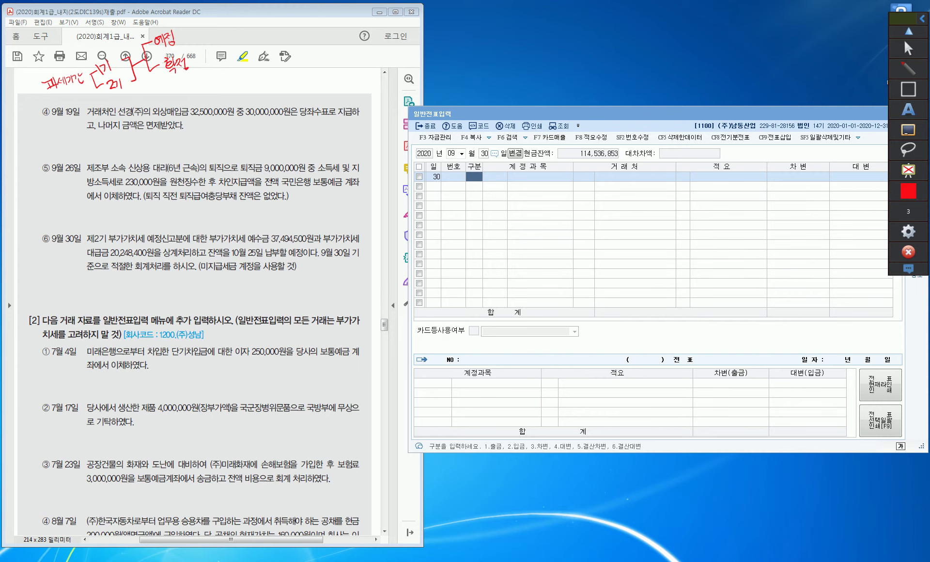
Step: Write the first-term periods 1기 예정 1/1–3/31 and 확정 4/1–6/30, and draw a slanted line beneath them
{"action": "mouse_move", "coordinate": [189, 22]}
{"action": "left_mouse_down"}
{"action": "mouse_move", "coordinate": [182, 30]}
{"action": "mouse_move", "coordinate": [191, 60]}
{"action": "mouse_move", "coordinate": [207, 72]}
{"action": "left_mouse_up"}
{"action": "mouse_move", "coordinate": [192, 77]}
{"action": "left_mouse_down"}
{"action": "mouse_move", "coordinate": [204, 86]}
{"action": "mouse_move", "coordinate": [213, 77]}
{"action": "left_mouse_up"}
{"action": "left_click_drag", "start_coordinate": [214, 72], "coordinate": [213, 82]}
{"action": "left_click_drag", "start_coordinate": [216, 71], "coordinate": [216, 82]}
{"action": "left_click_drag", "start_coordinate": [239, 63], "coordinate": [261, 62]}
{"action": "left_click_drag", "start_coordinate": [263, 55], "coordinate": [273, 68]}
{"action": "left_click_drag", "start_coordinate": [274, 55], "coordinate": [276, 66]}
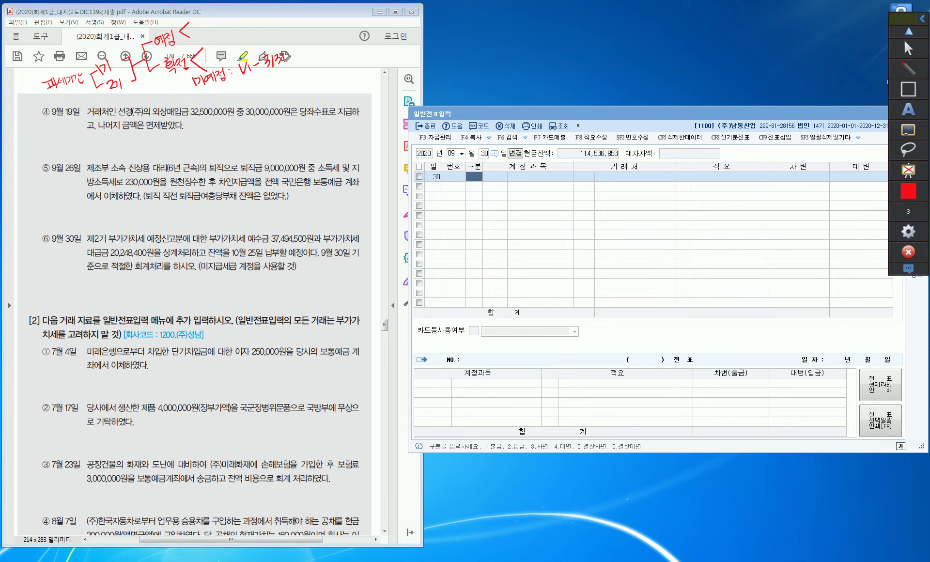
{"action": "mouse_move", "coordinate": [214, 89]}
{"action": "left_mouse_down"}
{"action": "mouse_move", "coordinate": [234, 97]}
{"action": "mouse_move", "coordinate": [285, 77]}
{"action": "left_mouse_up"}
{"action": "left_click_drag", "start_coordinate": [292, 66], "coordinate": [292, 66]}
{"action": "left_click_drag", "start_coordinate": [197, 121], "coordinate": [315, 55]}
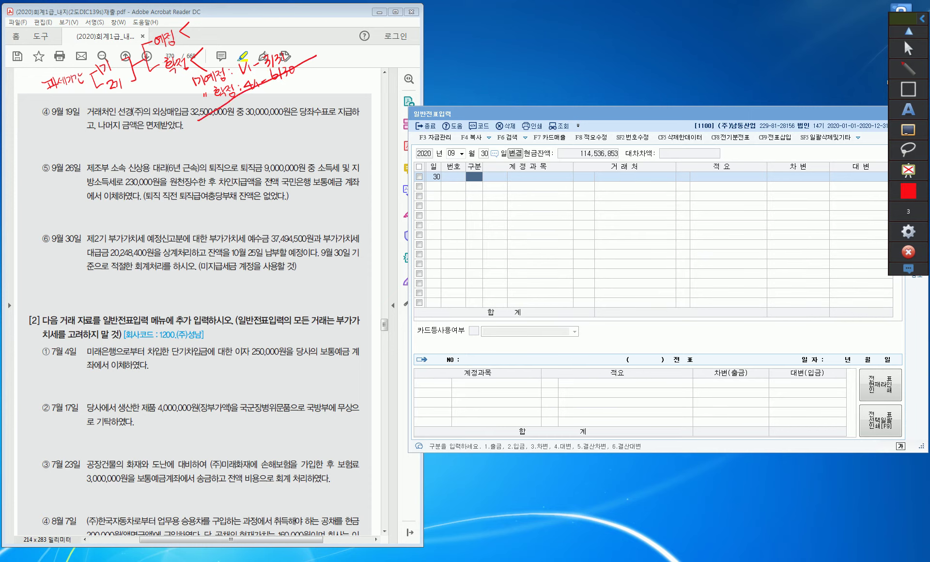
Step: Write the second-term preliminary period 2기 예정 7/1–9/30 below the slanted line
{"action": "mouse_move", "coordinate": [221, 124]}
{"action": "left_mouse_down"}
{"action": "mouse_move", "coordinate": [252, 125]}
{"action": "mouse_move", "coordinate": [258, 113]}
{"action": "mouse_move", "coordinate": [258, 126]}
{"action": "left_mouse_up"}
{"action": "left_click_drag", "start_coordinate": [268, 102], "coordinate": [278, 116]}
{"action": "mouse_move", "coordinate": [283, 99]}
{"action": "left_mouse_down"}
{"action": "mouse_move", "coordinate": [280, 115]}
{"action": "mouse_move", "coordinate": [301, 92]}
{"action": "mouse_move", "coordinate": [300, 106]}
{"action": "left_mouse_up"}
{"action": "mouse_move", "coordinate": [307, 89]}
{"action": "left_mouse_down"}
{"action": "mouse_move", "coordinate": [305, 103]}
{"action": "mouse_move", "coordinate": [313, 98]}
{"action": "left_mouse_up"}
{"action": "mouse_move", "coordinate": [313, 89]}
{"action": "left_mouse_down"}
{"action": "mouse_move", "coordinate": [318, 101]}
{"action": "mouse_move", "coordinate": [320, 90]}
{"action": "left_mouse_up"}
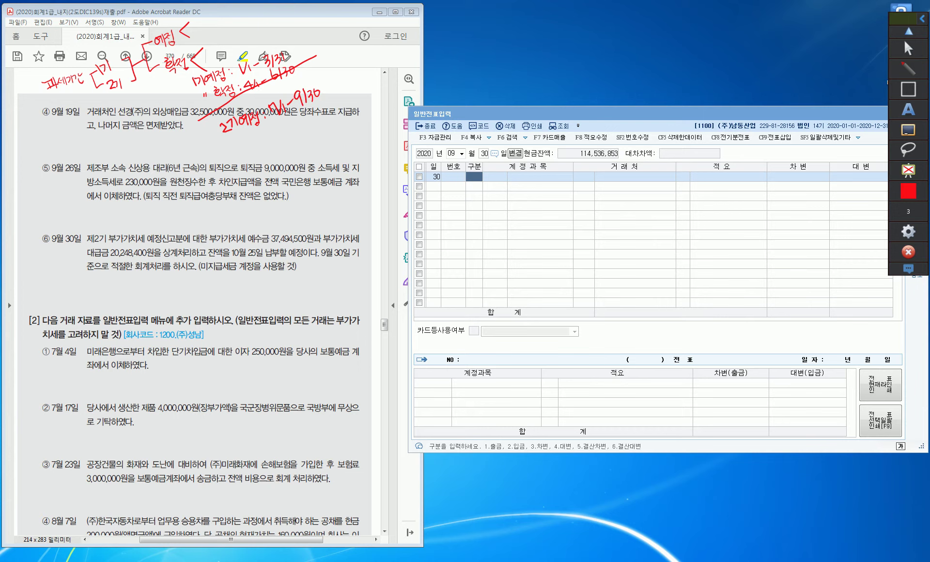
Step: Write the second-term final period 2기 확정 10/1–12/31 under the 2기 예정 note
{"action": "left_click_drag", "start_coordinate": [231, 141], "coordinate": [242, 151]}
{"action": "mouse_move", "coordinate": [239, 141]}
{"action": "left_mouse_down"}
{"action": "mouse_move", "coordinate": [250, 151]}
{"action": "mouse_move", "coordinate": [258, 140]}
{"action": "left_mouse_up"}
{"action": "left_click_drag", "start_coordinate": [255, 141], "coordinate": [255, 144]}
{"action": "mouse_move", "coordinate": [260, 132]}
{"action": "left_mouse_down"}
{"action": "mouse_move", "coordinate": [261, 143]}
{"action": "mouse_move", "coordinate": [266, 137]}
{"action": "left_mouse_up"}
{"action": "left_click_drag", "start_coordinate": [258, 142], "coordinate": [273, 139]}
{"action": "left_click_drag", "start_coordinate": [272, 139], "coordinate": [287, 135]}
{"action": "left_click_drag", "start_coordinate": [293, 125], "coordinate": [296, 134]}
{"action": "mouse_move", "coordinate": [303, 125]}
{"action": "left_mouse_down"}
{"action": "mouse_move", "coordinate": [299, 134]}
{"action": "mouse_move", "coordinate": [316, 123]}
{"action": "left_mouse_up"}
{"action": "left_click_drag", "start_coordinate": [319, 112], "coordinate": [334, 115]}
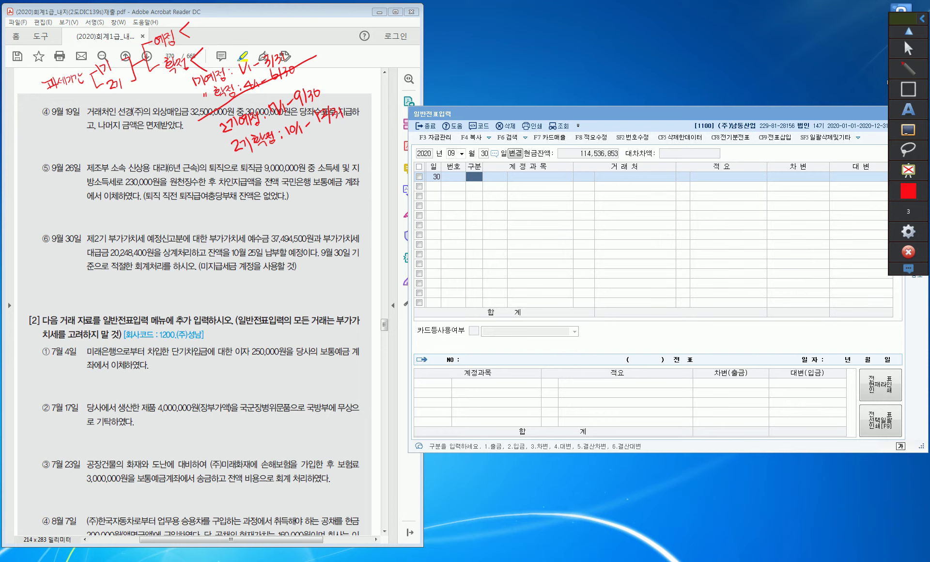
Step: Draw an arrow down to the period end dates, change the pen color to green and write 과세기간종료일 above it
{"action": "left_click_drag", "start_coordinate": [263, 38], "coordinate": [274, 38]}
{"action": "mouse_move", "coordinate": [909, 192]}
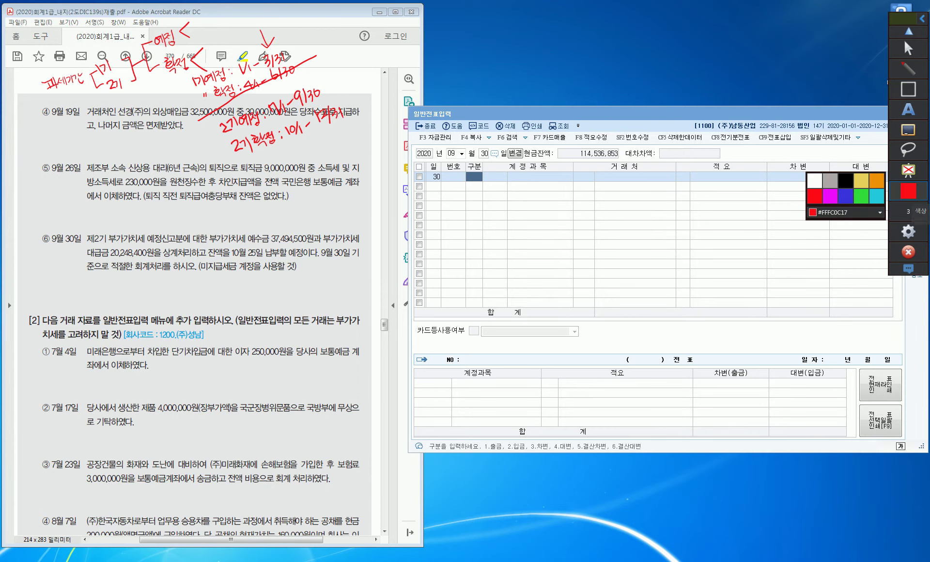
{"action": "left_click", "coordinate": [861, 196]}
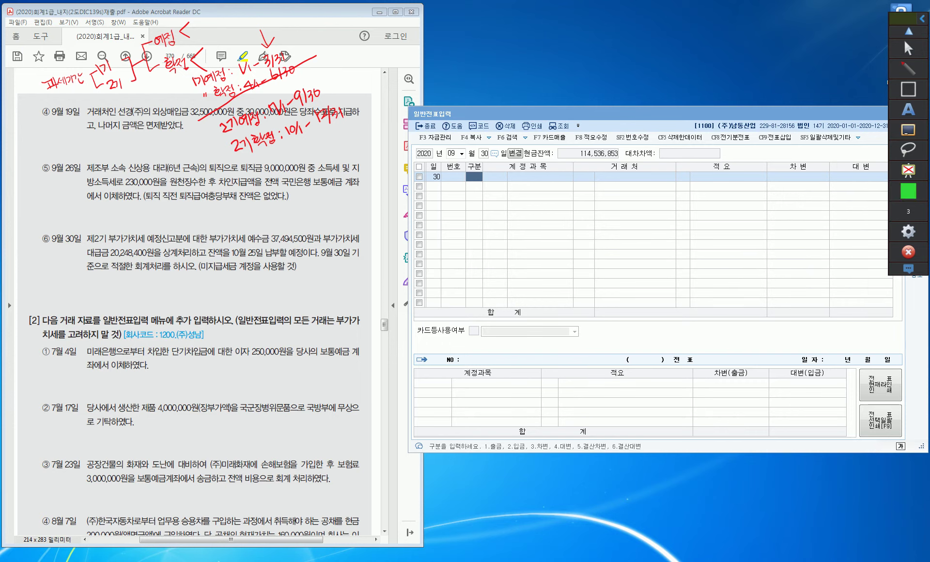
{"action": "left_click_drag", "start_coordinate": [237, 27], "coordinate": [238, 36]}
{"action": "left_click_drag", "start_coordinate": [241, 21], "coordinate": [248, 33]}
{"action": "mouse_move", "coordinate": [247, 18]}
{"action": "left_mouse_down"}
{"action": "mouse_move", "coordinate": [251, 27]}
{"action": "mouse_move", "coordinate": [274, 21]}
{"action": "left_mouse_up"}
{"action": "left_click_drag", "start_coordinate": [269, 24], "coordinate": [293, 26]}
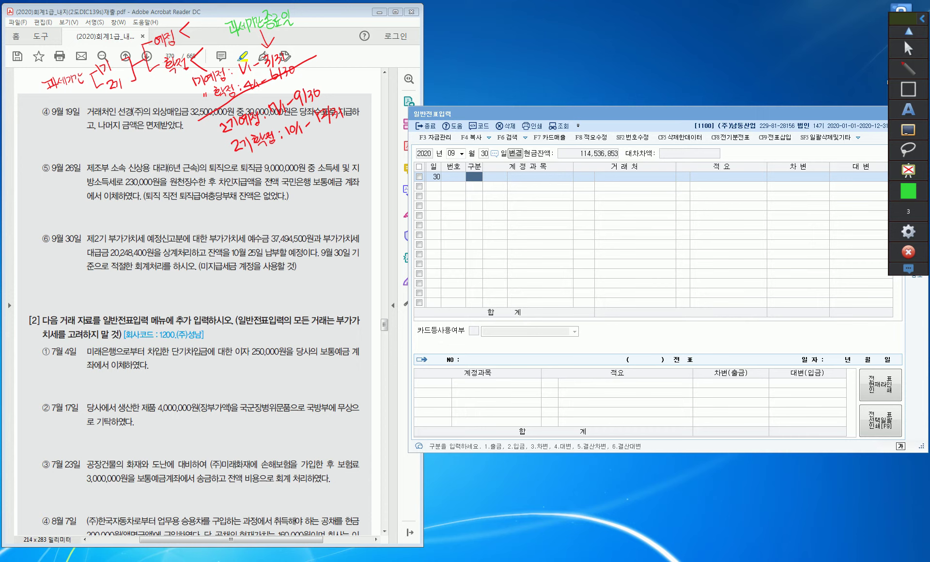
Step: Draw a green bracket beside the period end dates and label it 신고·납부기한
{"action": "mouse_move", "coordinate": [305, 46]}
{"action": "left_mouse_down"}
{"action": "mouse_move", "coordinate": [327, 55]}
{"action": "mouse_move", "coordinate": [346, 106]}
{"action": "left_mouse_up"}
{"action": "left_click_drag", "start_coordinate": [348, 43], "coordinate": [346, 54]}
{"action": "mouse_move", "coordinate": [342, 55]}
{"action": "left_mouse_down"}
{"action": "mouse_move", "coordinate": [349, 61]}
{"action": "mouse_move", "coordinate": [373, 37]}
{"action": "mouse_move", "coordinate": [376, 52]}
{"action": "mouse_move", "coordinate": [403, 39]}
{"action": "left_mouse_up"}
{"action": "left_click_drag", "start_coordinate": [404, 27], "coordinate": [410, 34]}
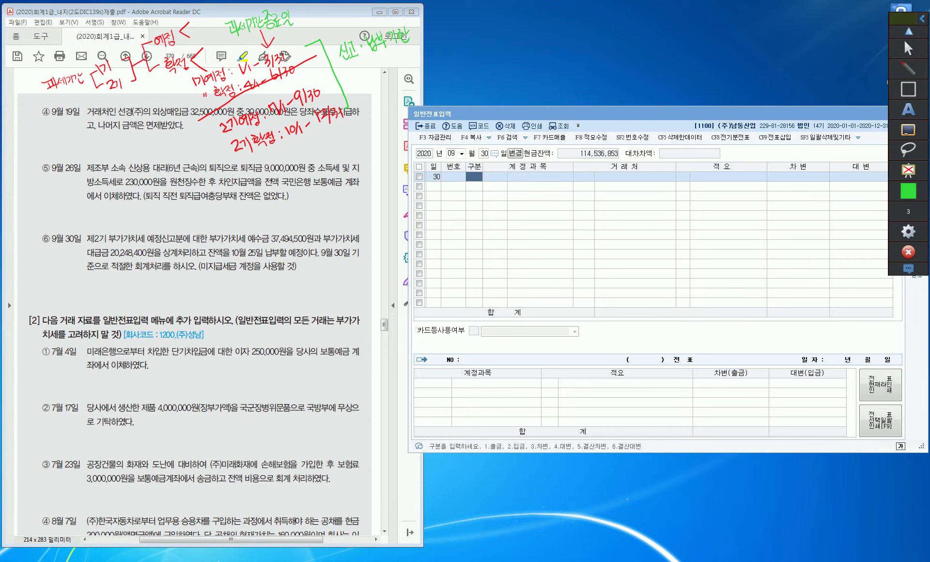
Step: Write 다음달 25일 이내 in green under the 신고·납부기한 label
{"action": "mouse_move", "coordinate": [359, 75]}
{"action": "left_mouse_down"}
{"action": "mouse_move", "coordinate": [362, 84]}
{"action": "mouse_move", "coordinate": [367, 67]}
{"action": "mouse_move", "coordinate": [375, 71]}
{"action": "left_mouse_up"}
{"action": "mouse_move", "coordinate": [367, 75]}
{"action": "left_mouse_down"}
{"action": "mouse_move", "coordinate": [388, 75]}
{"action": "mouse_move", "coordinate": [405, 53]}
{"action": "left_mouse_up"}
{"action": "left_click_drag", "start_coordinate": [407, 49], "coordinate": [413, 57]}
{"action": "left_click_drag", "start_coordinate": [408, 57], "coordinate": [423, 52]}
{"action": "left_click_drag", "start_coordinate": [427, 45], "coordinate": [435, 54]}
{"action": "left_click_drag", "start_coordinate": [439, 40], "coordinate": [439, 57]}
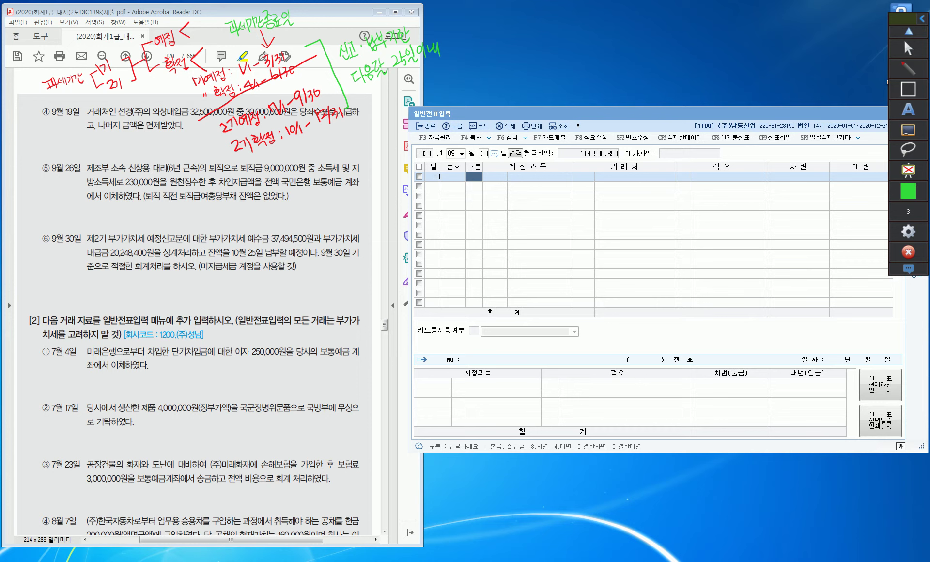
Step: Write the due dates 4/25, 7/25, 10/25 and 익년 1/25 in green beside the four VAT periods
{"action": "mouse_move", "coordinate": [164, 92]}
{"action": "left_mouse_down"}
{"action": "mouse_move", "coordinate": [162, 104]}
{"action": "mouse_move", "coordinate": [178, 99]}
{"action": "left_mouse_up"}
{"action": "left_click_drag", "start_coordinate": [176, 89], "coordinate": [181, 93]}
{"action": "mouse_move", "coordinate": [168, 114]}
{"action": "left_mouse_down"}
{"action": "mouse_move", "coordinate": [186, 122]}
{"action": "mouse_move", "coordinate": [185, 149]}
{"action": "left_mouse_up"}
{"action": "left_click_drag", "start_coordinate": [192, 136], "coordinate": [202, 142]}
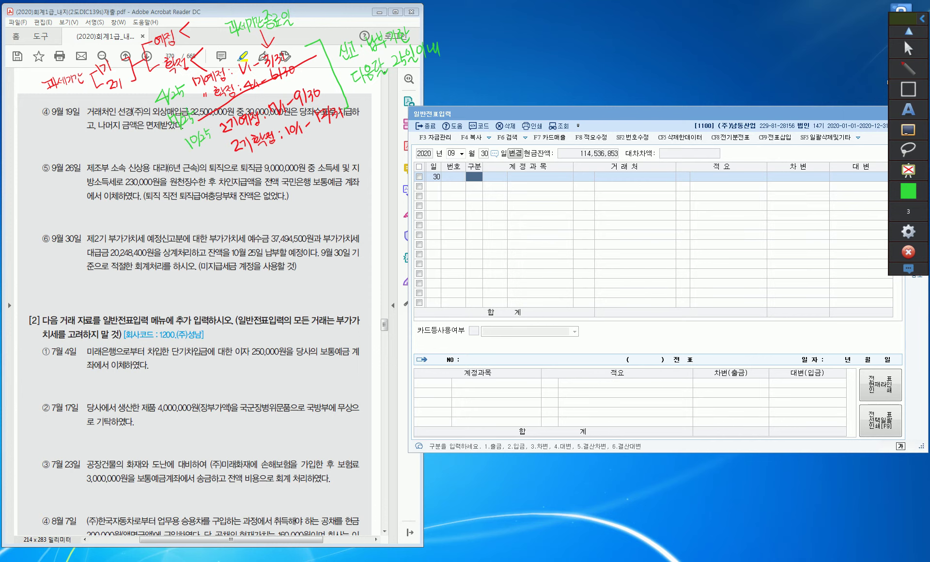
{"action": "left_click_drag", "start_coordinate": [194, 172], "coordinate": [234, 159]}
{"action": "left_click_drag", "start_coordinate": [233, 156], "coordinate": [235, 166]}
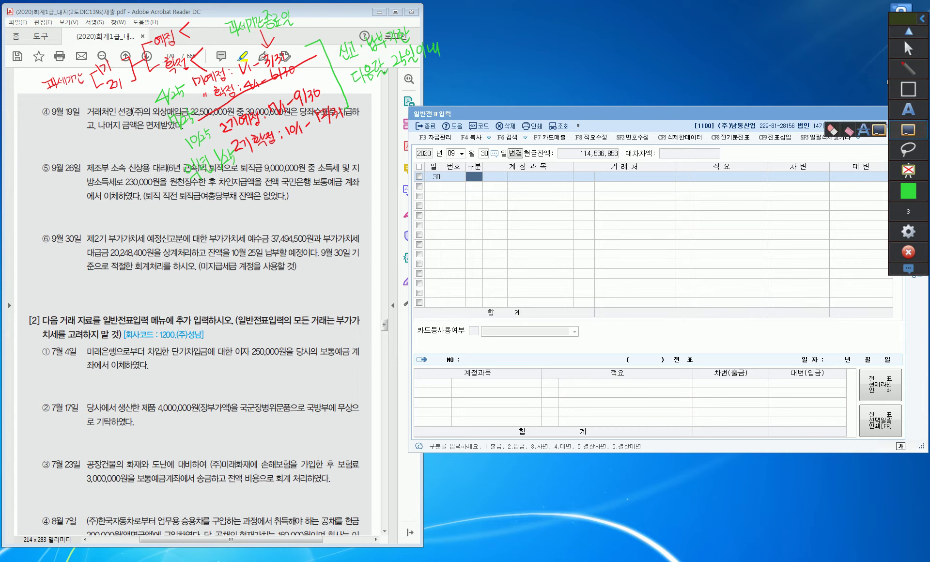
Step: Clear all handwritten annotations from the screen and change the pen color to red
{"action": "mouse_move", "coordinate": [908, 89]}
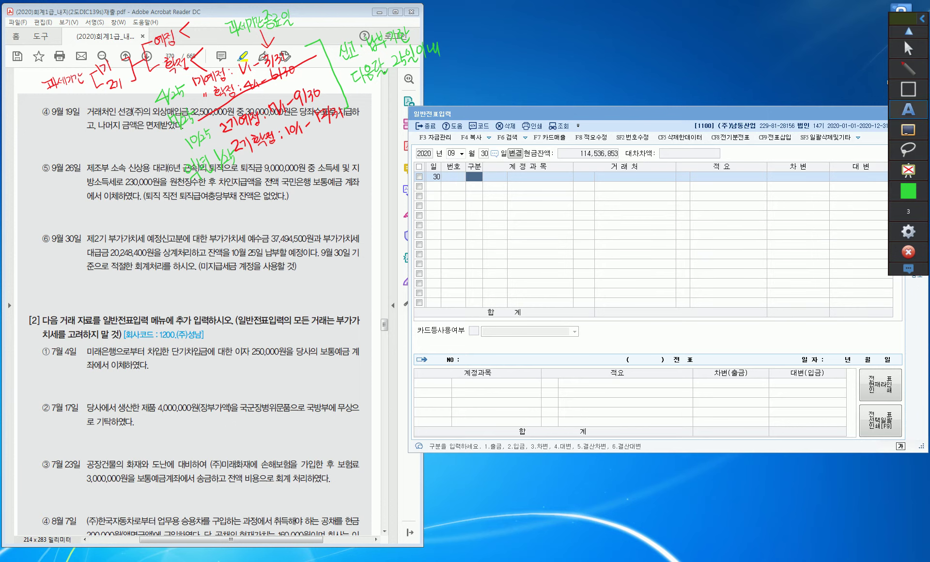
{"action": "mouse_move", "coordinate": [908, 130]}
{"action": "left_click", "coordinate": [879, 129]}
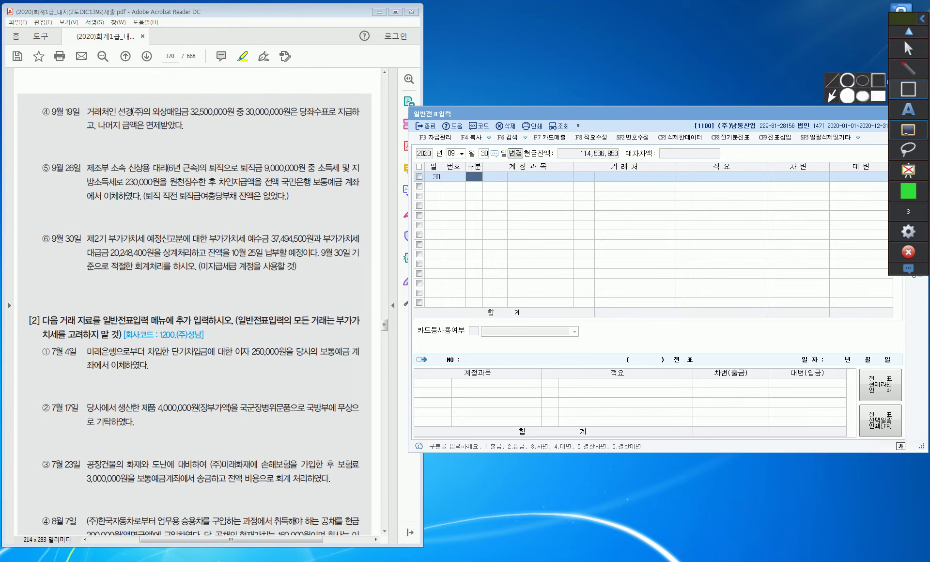
{"action": "mouse_move", "coordinate": [908, 190]}
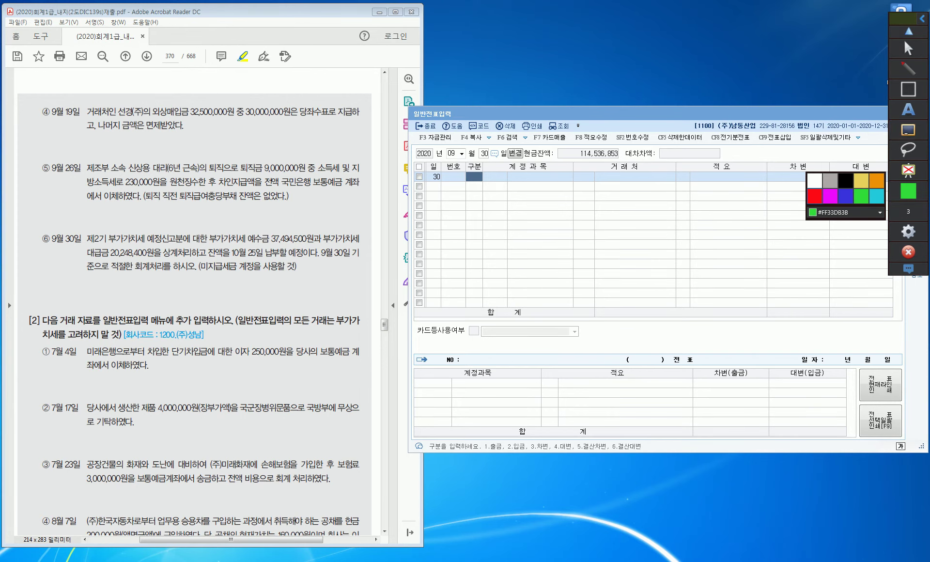
{"action": "left_click", "coordinate": [815, 196]}
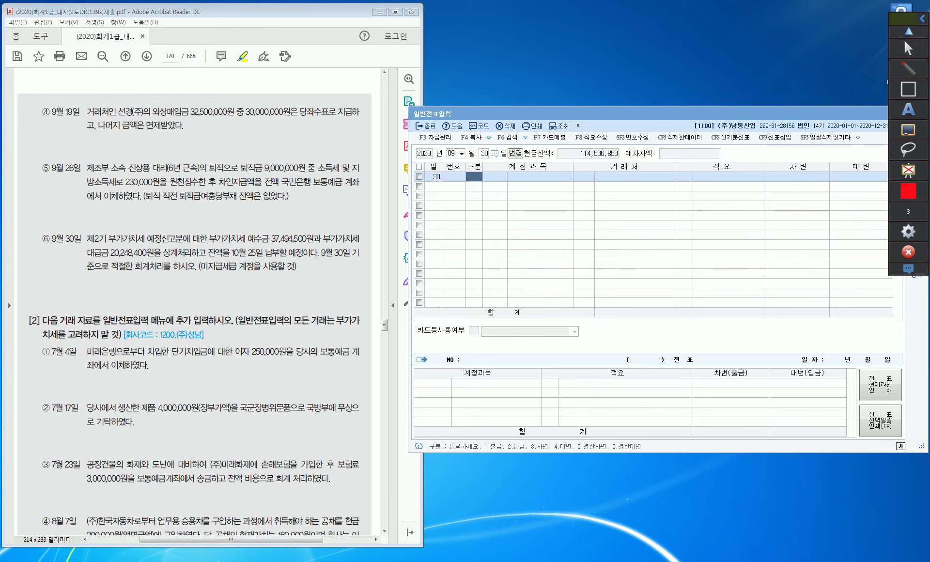
Step: Write 매출세액 − 매입세액 in red above item ④ of the exercise
{"action": "mouse_move", "coordinate": [79, 71]}
{"action": "left_mouse_down"}
{"action": "mouse_move", "coordinate": [79, 84]}
{"action": "mouse_move", "coordinate": [113, 78]}
{"action": "left_mouse_up"}
{"action": "left_click_drag", "start_coordinate": [119, 72], "coordinate": [124, 80]}
{"action": "left_click_drag", "start_coordinate": [117, 82], "coordinate": [124, 86]}
{"action": "mouse_move", "coordinate": [149, 73]}
{"action": "left_mouse_down"}
{"action": "mouse_move", "coordinate": [165, 85]}
{"action": "mouse_move", "coordinate": [170, 73]}
{"action": "left_mouse_up"}
{"action": "mouse_move", "coordinate": [177, 70]}
{"action": "left_mouse_down"}
{"action": "mouse_move", "coordinate": [176, 81]}
{"action": "mouse_move", "coordinate": [194, 79]}
{"action": "left_mouse_up"}
{"action": "left_click_drag", "start_coordinate": [199, 70], "coordinate": [203, 79]}
{"action": "left_click_drag", "start_coordinate": [194, 79], "coordinate": [203, 83]}
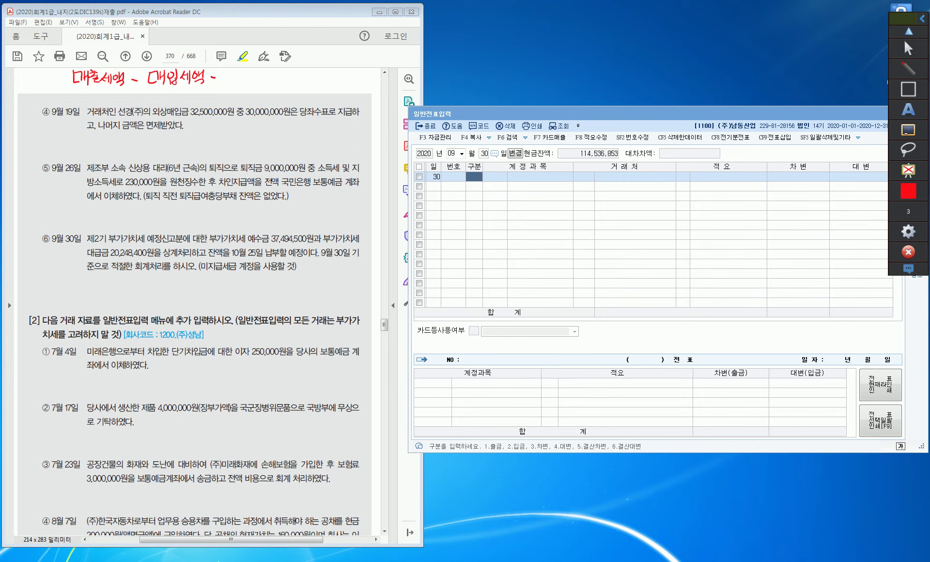
Step: Complete the formula with = ⊕ 납부세액 and write ⊖ 환급세액 beneath it
{"action": "left_click_drag", "start_coordinate": [227, 78], "coordinate": [238, 78]}
{"action": "mouse_move", "coordinate": [233, 73]}
{"action": "left_mouse_down"}
{"action": "mouse_move", "coordinate": [230, 84]}
{"action": "mouse_move", "coordinate": [251, 78]}
{"action": "left_mouse_up"}
{"action": "left_click_drag", "start_coordinate": [253, 71], "coordinate": [253, 80]}
{"action": "left_click_drag", "start_coordinate": [254, 75], "coordinate": [257, 81]}
{"action": "left_click_drag", "start_coordinate": [262, 72], "coordinate": [262, 81]}
{"action": "left_click_drag", "start_coordinate": [257, 77], "coordinate": [262, 76]}
{"action": "mouse_move", "coordinate": [233, 104]}
{"action": "left_mouse_down"}
{"action": "mouse_move", "coordinate": [235, 91]}
{"action": "mouse_move", "coordinate": [237, 100]}
{"action": "left_mouse_up"}
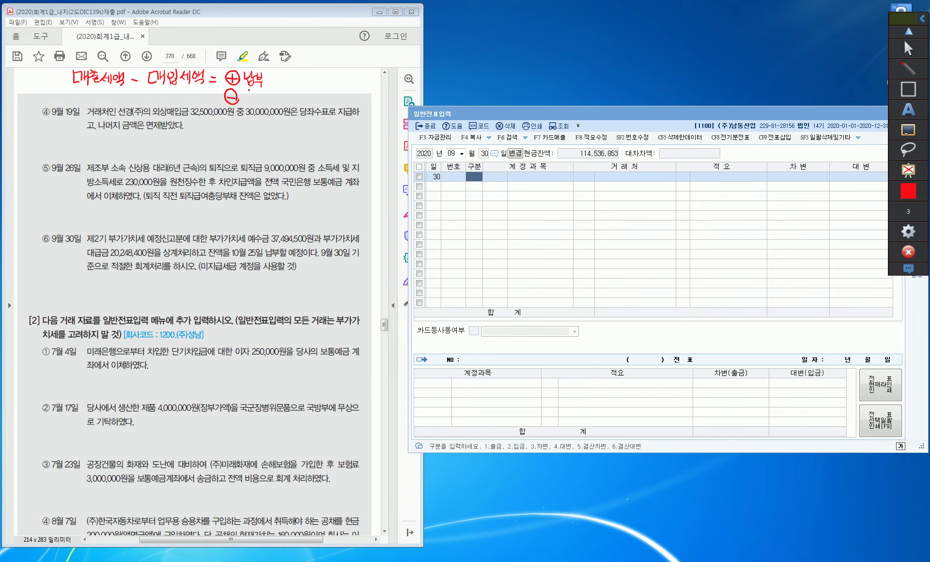
{"action": "left_click_drag", "start_coordinate": [246, 95], "coordinate": [260, 104]}
{"action": "mouse_move", "coordinate": [257, 95]}
{"action": "left_mouse_down"}
{"action": "mouse_move", "coordinate": [269, 98]}
{"action": "mouse_move", "coordinate": [262, 109]}
{"action": "left_mouse_up"}
{"action": "mouse_move", "coordinate": [266, 74]}
{"action": "left_mouse_down"}
{"action": "mouse_move", "coordinate": [268, 83]}
{"action": "mouse_move", "coordinate": [289, 77]}
{"action": "mouse_move", "coordinate": [278, 105]}
{"action": "mouse_move", "coordinate": [293, 104]}
{"action": "left_mouse_up"}
{"action": "left_click_drag", "start_coordinate": [289, 103], "coordinate": [293, 112]}
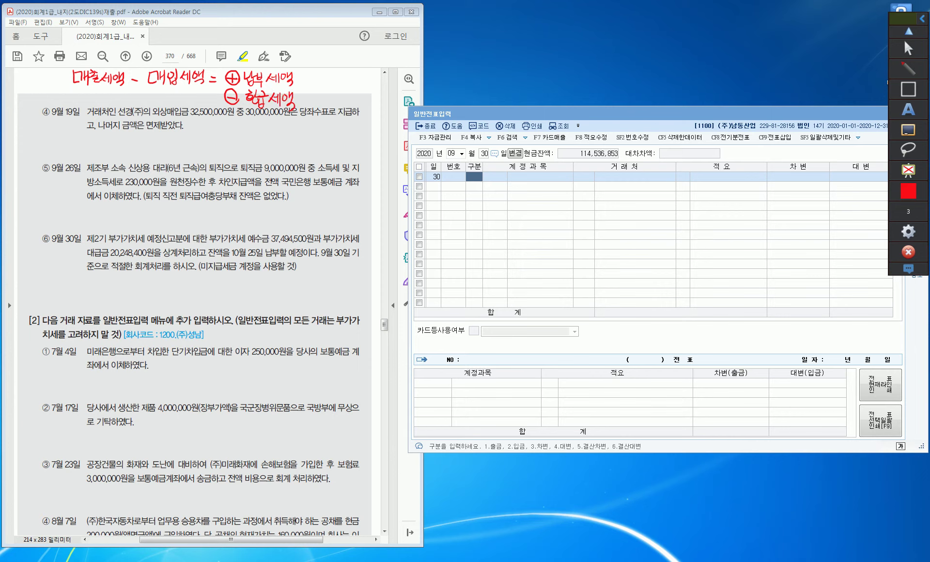
{"action": "left_click_drag", "start_coordinate": [70, 88], "coordinate": [126, 91]}
{"action": "left_click", "coordinate": [908, 129]}
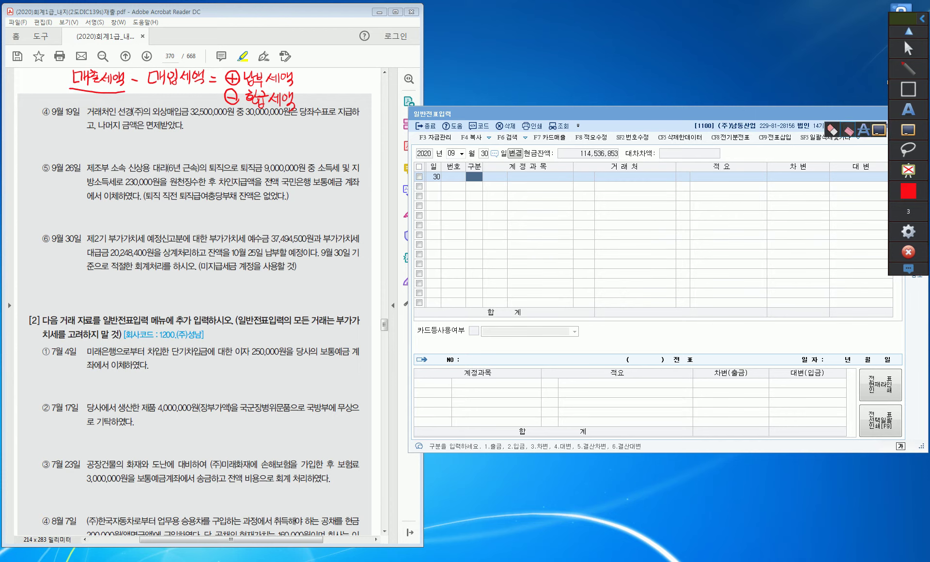
{"action": "left_click", "coordinate": [832, 129]}
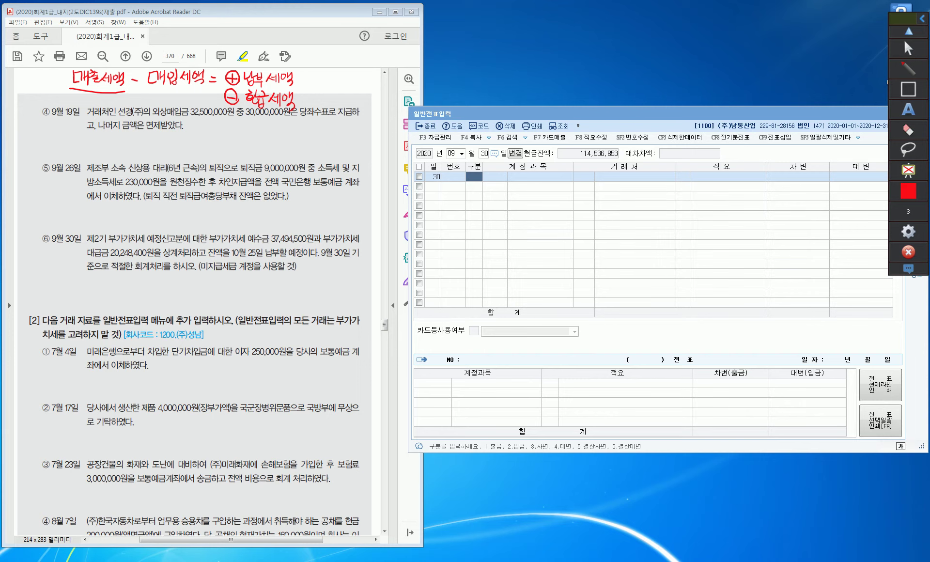
{"action": "left_click_drag", "start_coordinate": [75, 91], "coordinate": [118, 93]}
Step: Change the pen color to blue and write 부가세예수금 (부채) under 매출세액 and 부가세대급금 (자산) under 매입세액
{"action": "left_click", "coordinate": [908, 69]}
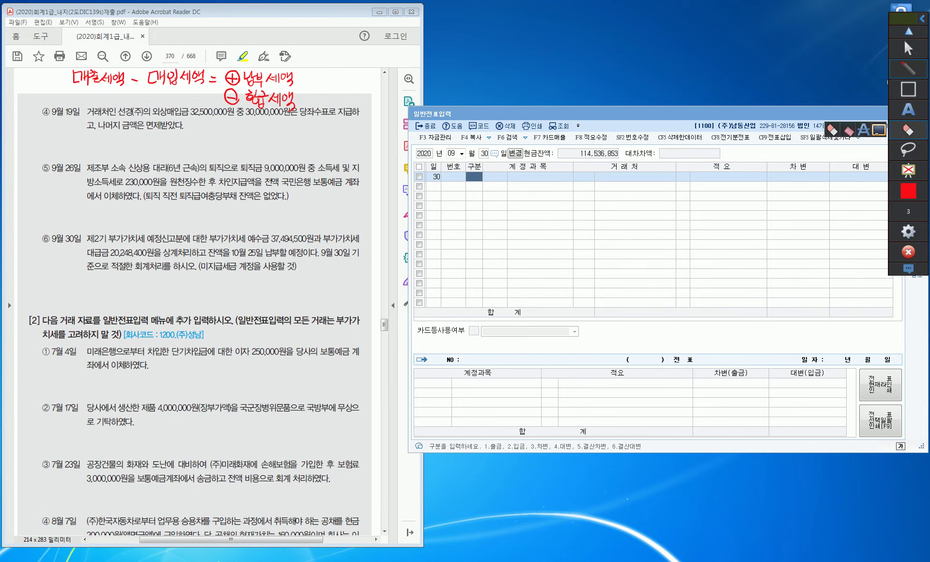
{"action": "mouse_move", "coordinate": [909, 190]}
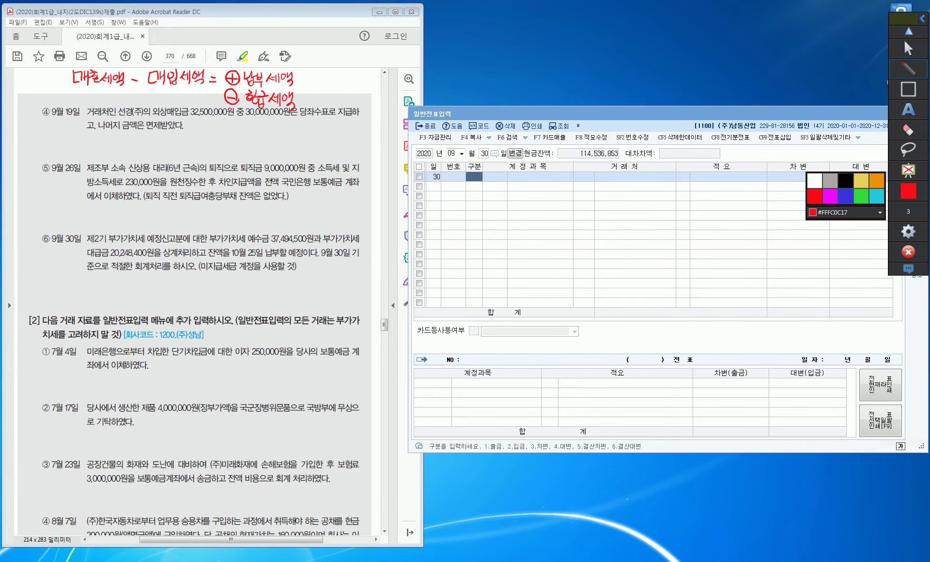
{"action": "left_click", "coordinate": [846, 196]}
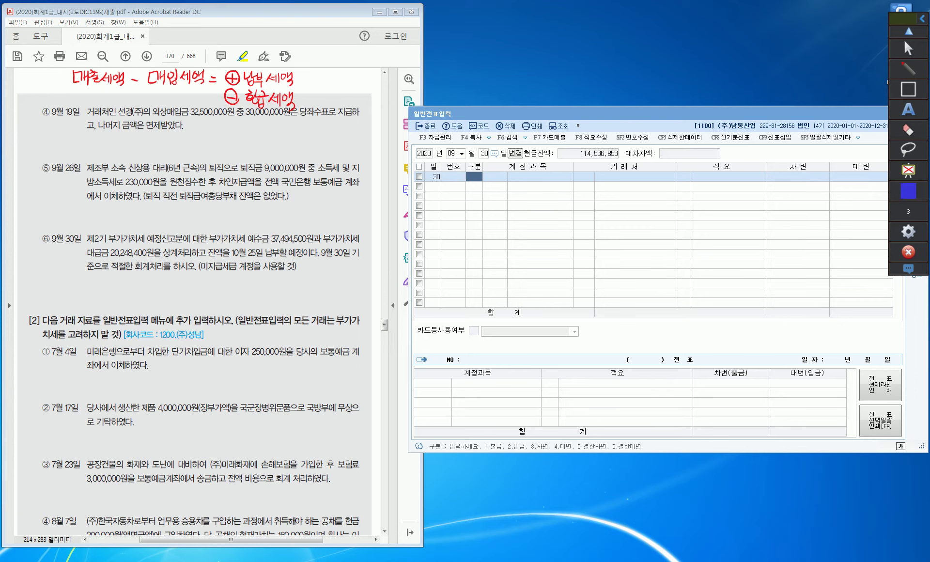
{"action": "mouse_move", "coordinate": [69, 90]}
{"action": "left_mouse_down"}
{"action": "mouse_move", "coordinate": [77, 103]}
{"action": "mouse_move", "coordinate": [124, 94]}
{"action": "left_mouse_up"}
{"action": "mouse_move", "coordinate": [81, 107]}
{"action": "left_mouse_down"}
{"action": "mouse_move", "coordinate": [77, 126]}
{"action": "mouse_move", "coordinate": [95, 122]}
{"action": "left_mouse_up"}
{"action": "mouse_move", "coordinate": [90, 122]}
{"action": "left_mouse_down"}
{"action": "mouse_move", "coordinate": [91, 130]}
{"action": "mouse_move", "coordinate": [105, 128]}
{"action": "left_mouse_up"}
{"action": "left_click_drag", "start_coordinate": [108, 114], "coordinate": [109, 131]}
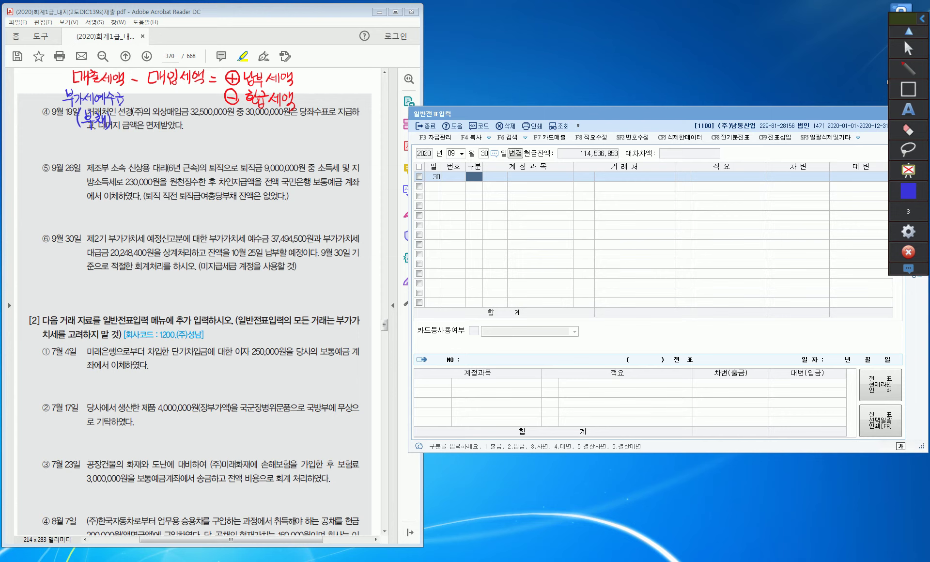
{"action": "mouse_move", "coordinate": [155, 91]}
{"action": "left_mouse_down"}
{"action": "mouse_move", "coordinate": [169, 109]}
{"action": "mouse_move", "coordinate": [211, 101]}
{"action": "mouse_move", "coordinate": [166, 127]}
{"action": "mouse_move", "coordinate": [195, 120]}
{"action": "left_mouse_up"}
{"action": "left_click_drag", "start_coordinate": [188, 119], "coordinate": [201, 123]}
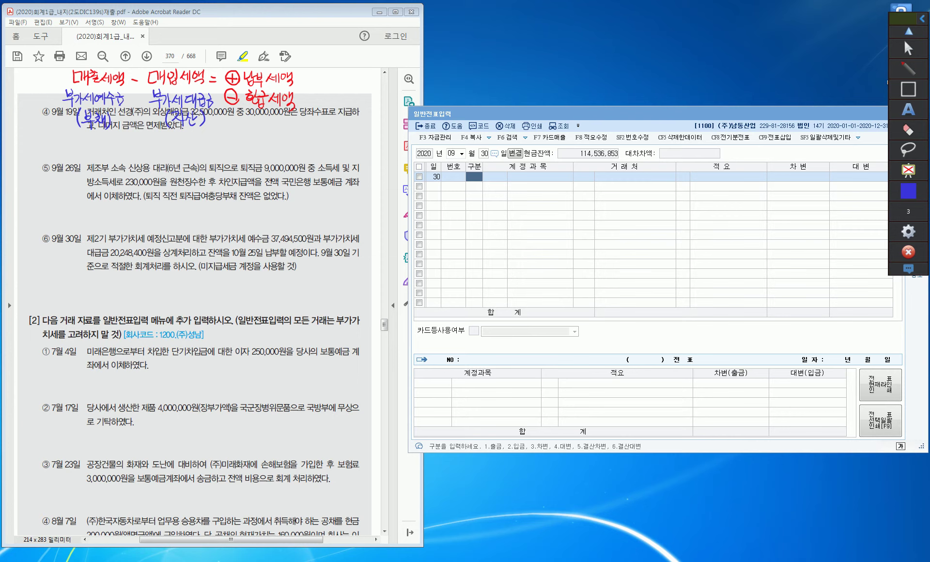
{"action": "left_click_drag", "start_coordinate": [237, 32], "coordinate": [258, 39]}
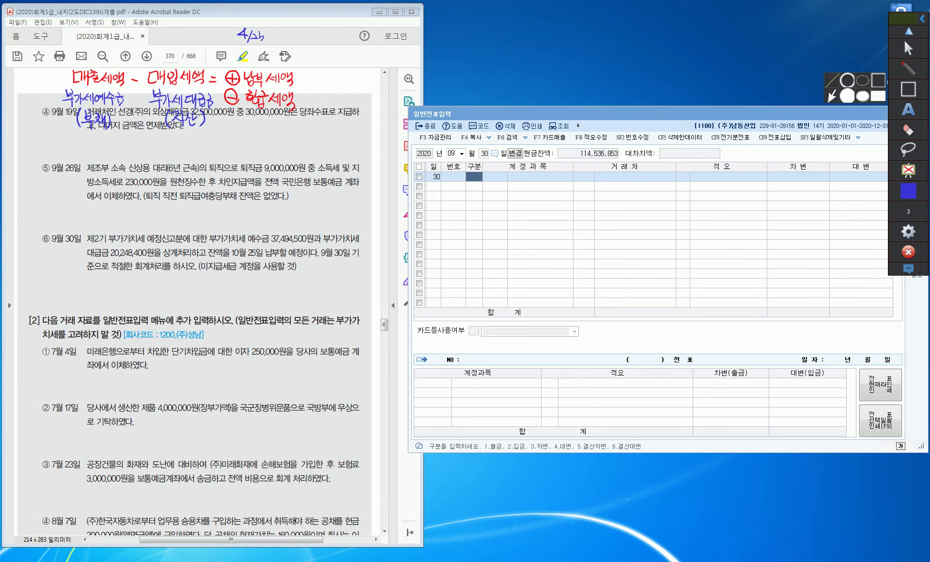
{"action": "mouse_move", "coordinate": [908, 130]}
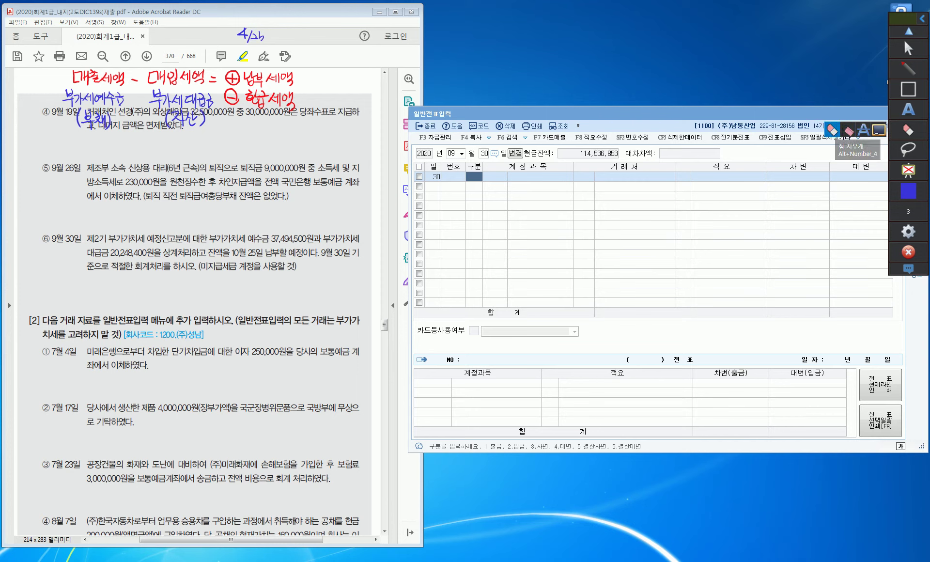
{"action": "left_click_drag", "start_coordinate": [237, 35], "coordinate": [258, 36]}
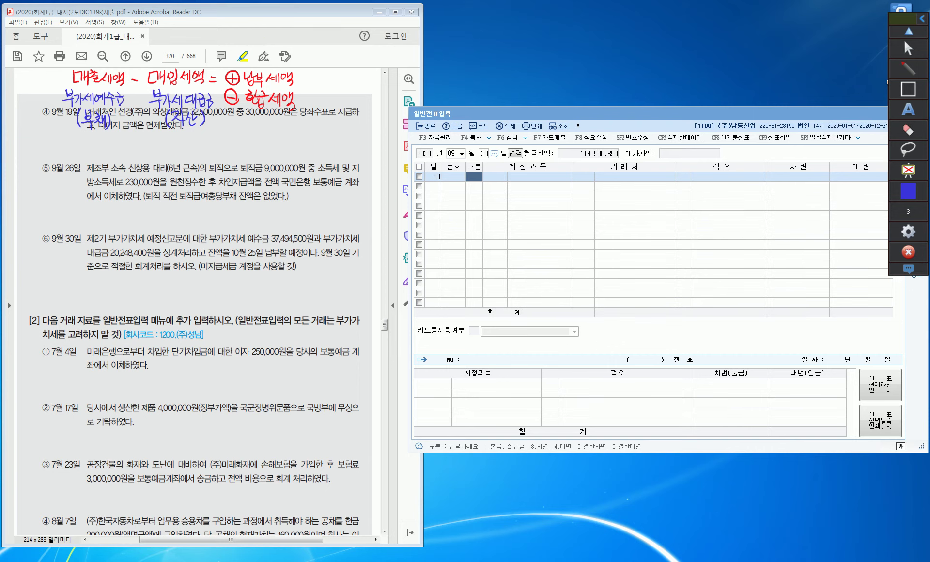
Step: Write 과세기간 종료일 in blue above the formula, followed by the dates 3/31, 6/30, 9/30 and 12/31
{"action": "left_click", "coordinate": [908, 68]}
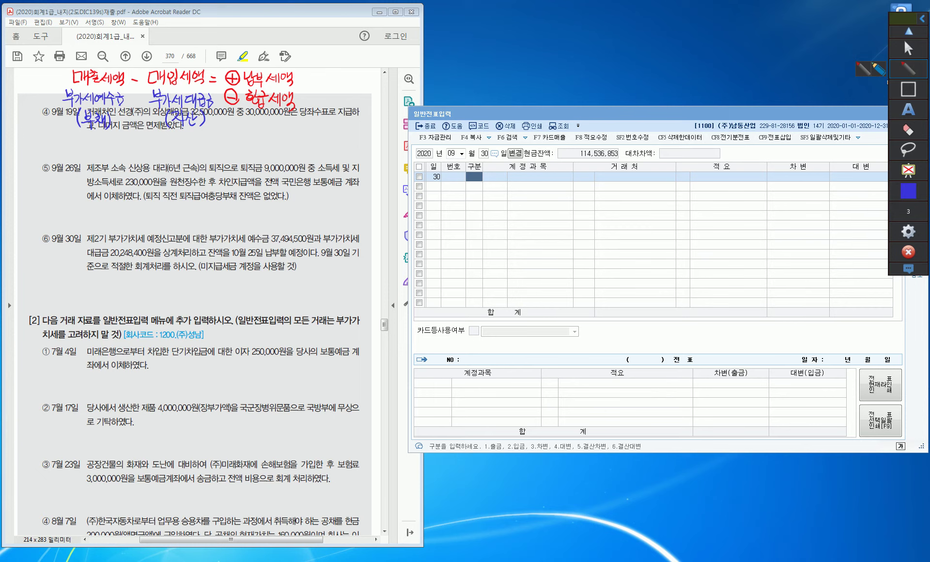
{"action": "mouse_move", "coordinate": [160, 28]}
{"action": "left_mouse_down"}
{"action": "mouse_move", "coordinate": [160, 41]}
{"action": "mouse_move", "coordinate": [186, 43]}
{"action": "mouse_move", "coordinate": [163, 50]}
{"action": "left_mouse_up"}
{"action": "left_click_drag", "start_coordinate": [159, 54], "coordinate": [179, 59]}
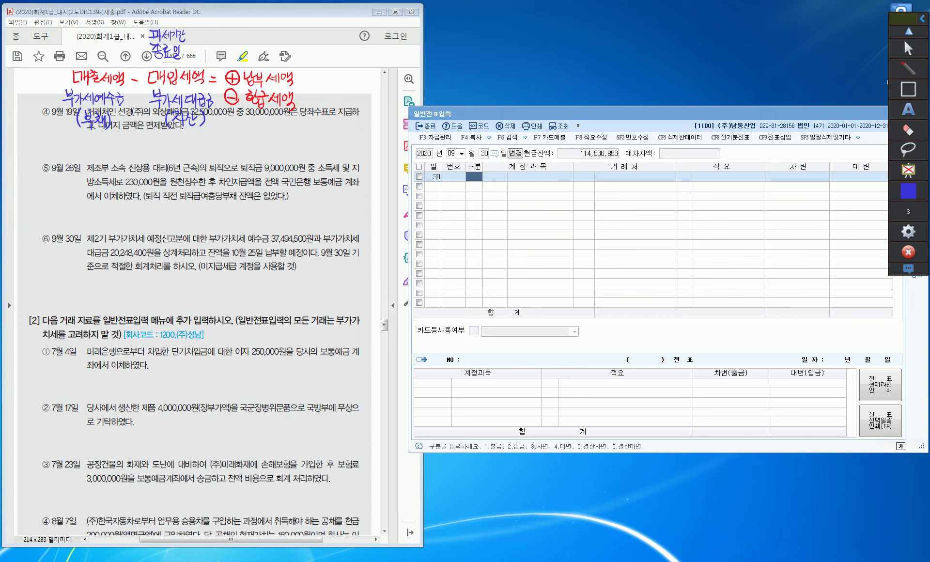
{"action": "left_click_drag", "start_coordinate": [201, 31], "coordinate": [202, 39]}
{"action": "left_click_drag", "start_coordinate": [211, 31], "coordinate": [207, 40]}
{"action": "left_click_drag", "start_coordinate": [213, 33], "coordinate": [214, 38]}
{"action": "left_click_drag", "start_coordinate": [243, 30], "coordinate": [247, 43]}
{"action": "left_click_drag", "start_coordinate": [275, 31], "coordinate": [274, 43]}
{"action": "mouse_move", "coordinate": [283, 31]}
{"action": "left_mouse_down"}
{"action": "mouse_move", "coordinate": [278, 43]}
{"action": "mouse_move", "coordinate": [291, 35]}
{"action": "left_mouse_up"}
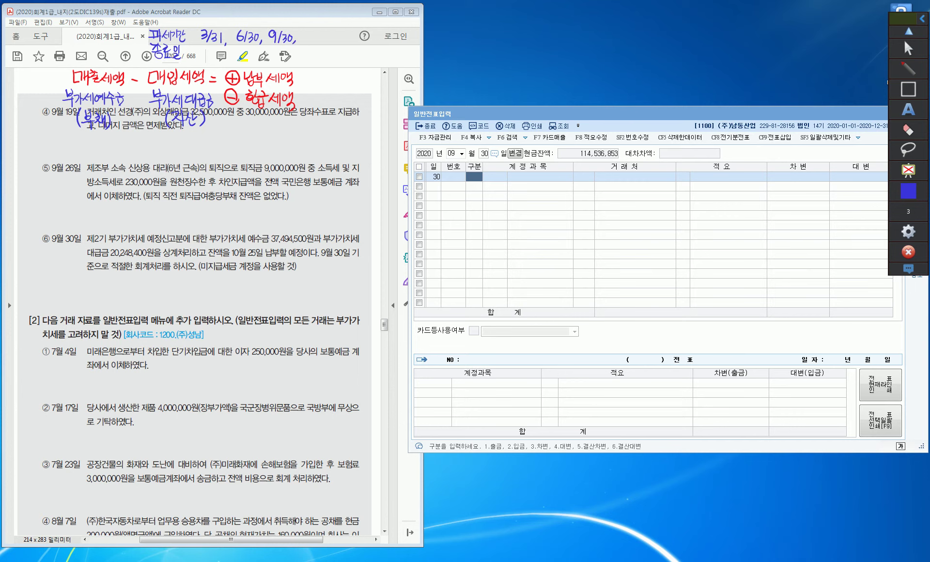
{"action": "mouse_move", "coordinate": [321, 30]}
{"action": "left_mouse_down"}
{"action": "mouse_move", "coordinate": [315, 43]}
{"action": "mouse_move", "coordinate": [329, 45]}
{"action": "left_mouse_up"}
Step: Add : 상계처리 after the list of period end dates
{"action": "mouse_move", "coordinate": [352, 32]}
{"action": "left_mouse_down"}
{"action": "mouse_move", "coordinate": [362, 48]}
{"action": "mouse_move", "coordinate": [373, 44]}
{"action": "left_mouse_up"}
{"action": "mouse_move", "coordinate": [375, 32]}
{"action": "left_mouse_down"}
{"action": "mouse_move", "coordinate": [375, 51]}
{"action": "mouse_move", "coordinate": [386, 45]}
{"action": "left_mouse_up"}
{"action": "left_click_drag", "start_coordinate": [384, 35], "coordinate": [390, 53]}
{"action": "left_click_drag", "start_coordinate": [390, 38], "coordinate": [399, 48]}
{"action": "left_click_drag", "start_coordinate": [401, 35], "coordinate": [401, 53]}
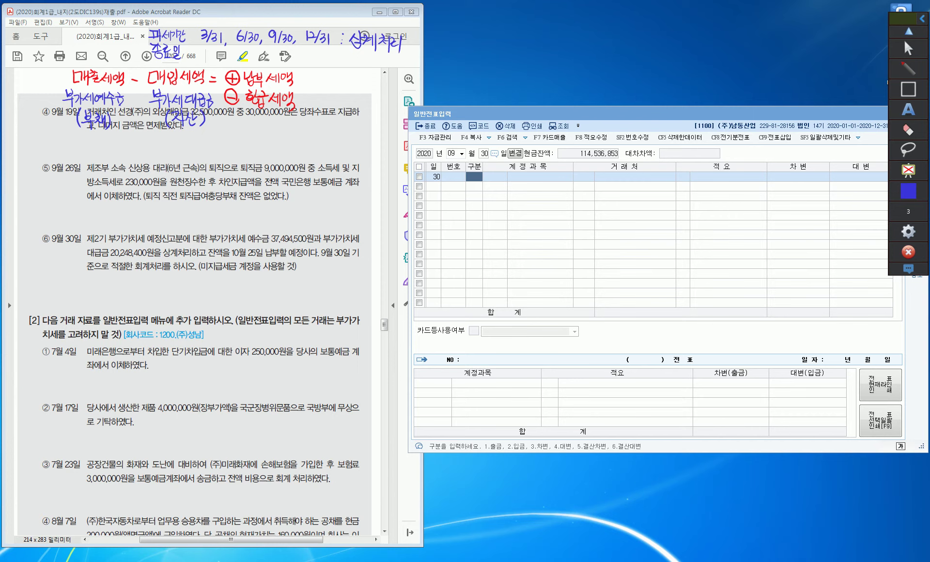
Step: Draw arrows down from (부채) to 차변 and from (자산) to 대변
{"action": "mouse_move", "coordinate": [93, 136]}
{"action": "left_mouse_down"}
{"action": "mouse_move", "coordinate": [94, 159]}
{"action": "mouse_move", "coordinate": [113, 159]}
{"action": "left_mouse_up"}
{"action": "left_click_drag", "start_coordinate": [188, 127], "coordinate": [184, 151]}
{"action": "left_click_drag", "start_coordinate": [188, 141], "coordinate": [189, 156]}
{"action": "left_click_drag", "start_coordinate": [193, 141], "coordinate": [202, 153]}
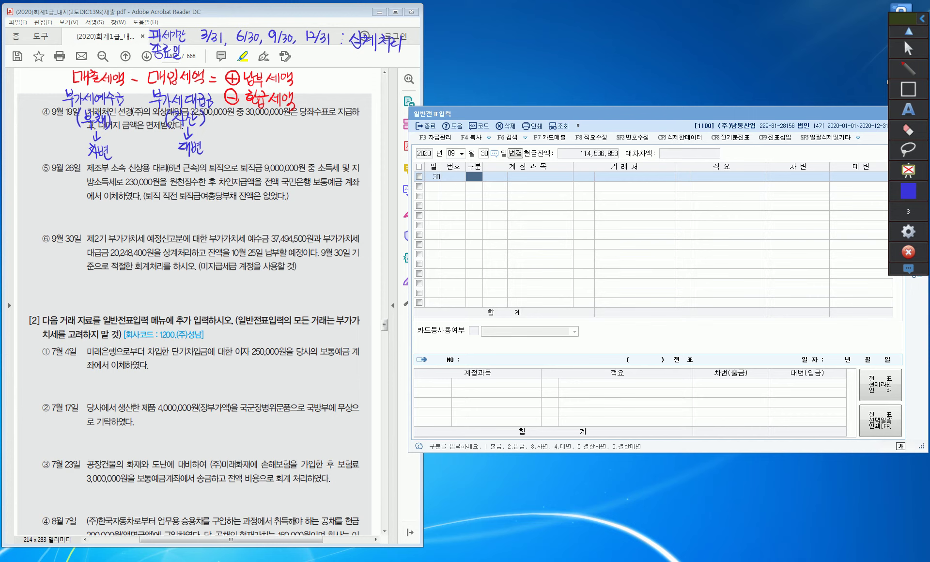
Step: Write 미지급세금 beside 납부세액 and 미수금 beside 환급세액
{"action": "left_click_drag", "start_coordinate": [313, 72], "coordinate": [322, 83]}
{"action": "mouse_move", "coordinate": [323, 71]}
{"action": "left_mouse_down"}
{"action": "mouse_move", "coordinate": [331, 84]}
{"action": "mouse_move", "coordinate": [341, 75]}
{"action": "mouse_move", "coordinate": [353, 86]}
{"action": "left_mouse_up"}
{"action": "mouse_move", "coordinate": [353, 77]}
{"action": "left_mouse_down"}
{"action": "mouse_move", "coordinate": [362, 70]}
{"action": "mouse_move", "coordinate": [358, 81]}
{"action": "left_mouse_up"}
{"action": "mouse_move", "coordinate": [315, 94]}
{"action": "left_mouse_down"}
{"action": "mouse_move", "coordinate": [326, 107]}
{"action": "mouse_move", "coordinate": [330, 99]}
{"action": "left_mouse_up"}
{"action": "left_click_drag", "start_coordinate": [326, 101], "coordinate": [337, 100]}
{"action": "left_click_drag", "start_coordinate": [332, 101], "coordinate": [342, 105]}
{"action": "left_click_drag", "start_coordinate": [340, 102], "coordinate": [347, 108]}
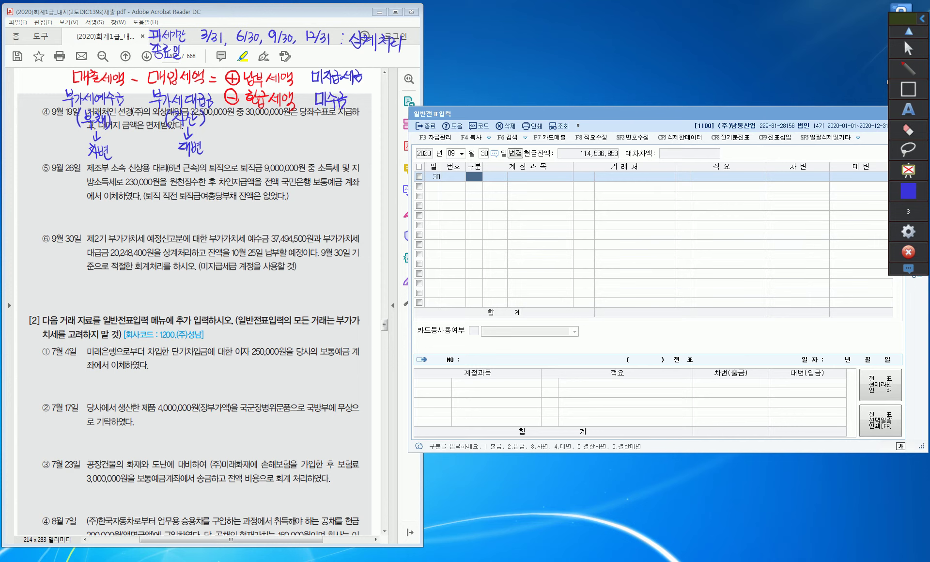
Step: Draw an arrow down from 미수금 and write 납부기한 with the date 4/25 below it
{"action": "left_click_drag", "start_coordinate": [333, 113], "coordinate": [337, 124]}
{"action": "mouse_move", "coordinate": [272, 134]}
{"action": "left_mouse_down"}
{"action": "mouse_move", "coordinate": [281, 152]}
{"action": "mouse_move", "coordinate": [308, 152]}
{"action": "left_mouse_up"}
{"action": "mouse_move", "coordinate": [323, 139]}
{"action": "left_mouse_down"}
{"action": "mouse_move", "coordinate": [333, 154]}
{"action": "mouse_move", "coordinate": [342, 150]}
{"action": "left_mouse_up"}
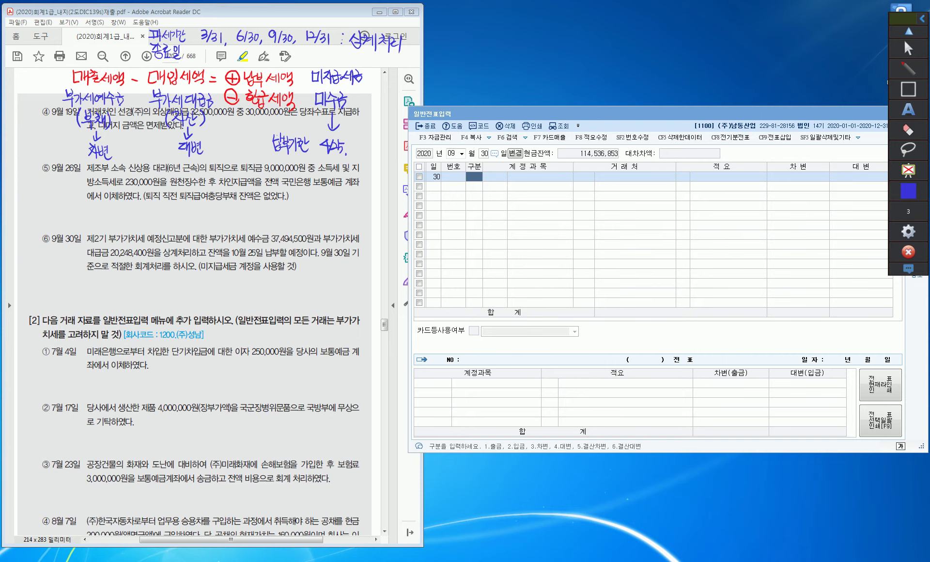
Step: Add 7/25, 10/25 and 익년 1/25 after the 4/25 due date, and circle 과세기간 종료일 and 납부기한
{"action": "left_click_drag", "start_coordinate": [357, 140], "coordinate": [362, 157]}
{"action": "left_click_drag", "start_coordinate": [368, 144], "coordinate": [375, 148]}
{"action": "left_click_drag", "start_coordinate": [376, 142], "coordinate": [375, 151]}
{"action": "left_click_drag", "start_coordinate": [376, 140], "coordinate": [385, 138]}
{"action": "mouse_move", "coordinate": [393, 138]}
{"action": "left_mouse_down"}
{"action": "mouse_move", "coordinate": [391, 150]}
{"action": "mouse_move", "coordinate": [397, 140]}
{"action": "left_mouse_up"}
{"action": "mouse_move", "coordinate": [406, 136]}
{"action": "left_mouse_down"}
{"action": "mouse_move", "coordinate": [400, 153]}
{"action": "mouse_move", "coordinate": [415, 150]}
{"action": "left_mouse_up"}
{"action": "left_click_drag", "start_coordinate": [413, 145], "coordinate": [418, 153]}
{"action": "mouse_move", "coordinate": [435, 135]}
{"action": "left_mouse_down"}
{"action": "mouse_move", "coordinate": [440, 152]}
{"action": "mouse_move", "coordinate": [466, 153]}
{"action": "left_mouse_up"}
{"action": "left_click_drag", "start_coordinate": [471, 141], "coordinate": [479, 148]}
{"action": "left_click_drag", "start_coordinate": [484, 137], "coordinate": [481, 153]}
{"action": "left_click_drag", "start_coordinate": [481, 139], "coordinate": [490, 139]}
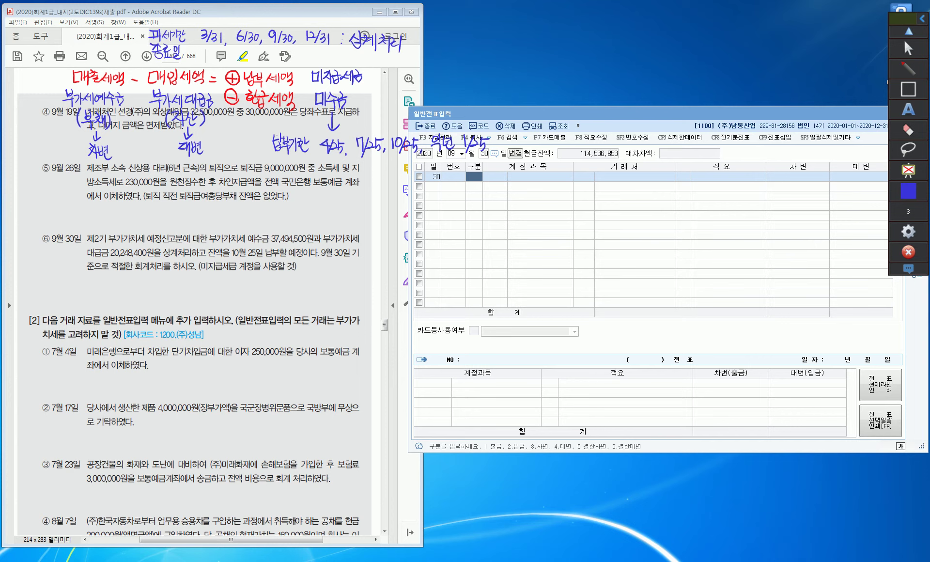
{"action": "mouse_move", "coordinate": [188, 60]}
{"action": "left_mouse_down"}
{"action": "mouse_move", "coordinate": [140, 46]}
{"action": "mouse_move", "coordinate": [176, 14]}
{"action": "mouse_move", "coordinate": [186, 58]}
{"action": "left_mouse_up"}
{"action": "mouse_move", "coordinate": [301, 161]}
{"action": "left_mouse_down"}
{"action": "mouse_move", "coordinate": [285, 127]}
{"action": "mouse_move", "coordinate": [310, 160]}
{"action": "left_mouse_up"}
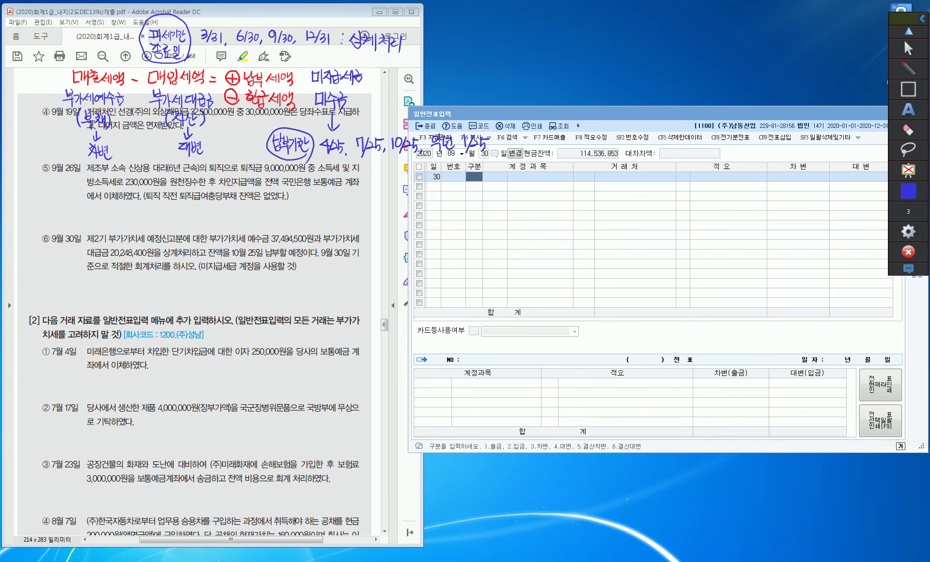
Step: Underline 9월 30일 in item ⑥ and label it 과세기간 종료일 with an arrow
{"action": "left_click_drag", "start_coordinate": [50, 245], "coordinate": [82, 242]}
{"action": "mouse_move", "coordinate": [51, 226]}
{"action": "left_mouse_down"}
{"action": "mouse_move", "coordinate": [57, 208]}
{"action": "mouse_move", "coordinate": [56, 225]}
{"action": "mouse_move", "coordinate": [71, 212]}
{"action": "left_mouse_up"}
{"action": "mouse_move", "coordinate": [68, 198]}
{"action": "left_mouse_down"}
{"action": "mouse_move", "coordinate": [69, 216]}
{"action": "mouse_move", "coordinate": [75, 204]}
{"action": "mouse_move", "coordinate": [84, 213]}
{"action": "mouse_move", "coordinate": [91, 208]}
{"action": "left_mouse_up"}
{"action": "mouse_move", "coordinate": [94, 195]}
{"action": "left_mouse_down"}
{"action": "mouse_move", "coordinate": [95, 207]}
{"action": "mouse_move", "coordinate": [103, 203]}
{"action": "left_mouse_up"}
{"action": "mouse_move", "coordinate": [93, 204]}
{"action": "left_mouse_down"}
{"action": "mouse_move", "coordinate": [106, 209]}
{"action": "mouse_move", "coordinate": [85, 226]}
{"action": "mouse_move", "coordinate": [100, 227]}
{"action": "mouse_move", "coordinate": [97, 213]}
{"action": "left_mouse_up"}
{"action": "left_click_drag", "start_coordinate": [103, 208], "coordinate": [106, 228]}
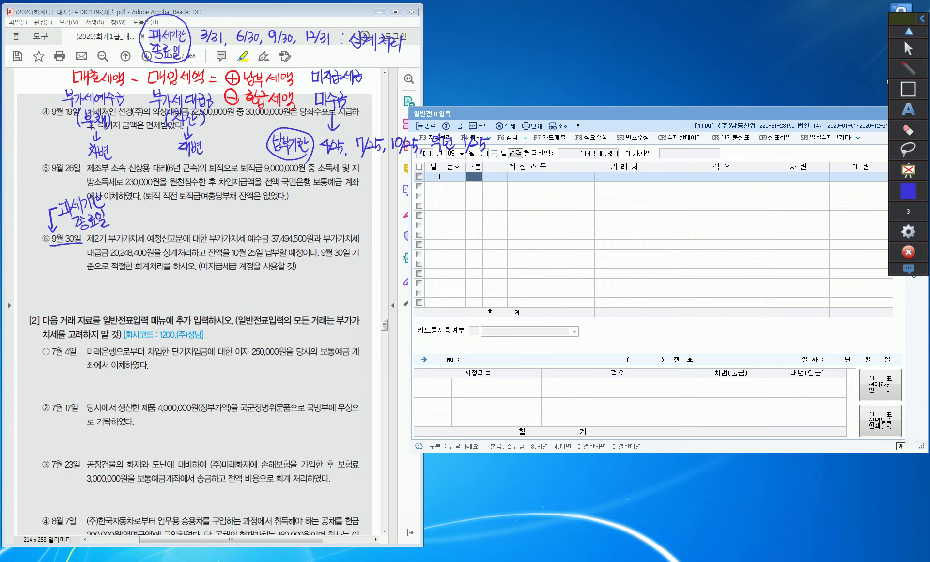
Step: Write 7/1–9/30 above item ⑥, check 예수금 and 대급금, and draw a wavy underline beneath 상계처리
{"action": "mouse_move", "coordinate": [127, 215]}
{"action": "left_mouse_down"}
{"action": "mouse_move", "coordinate": [133, 233]}
{"action": "mouse_move", "coordinate": [172, 218]}
{"action": "left_mouse_up"}
{"action": "left_click_drag", "start_coordinate": [250, 221], "coordinate": [261, 222]}
{"action": "left_click_drag", "start_coordinate": [97, 243], "coordinate": [104, 243]}
{"action": "left_click_drag", "start_coordinate": [160, 260], "coordinate": [190, 258]}
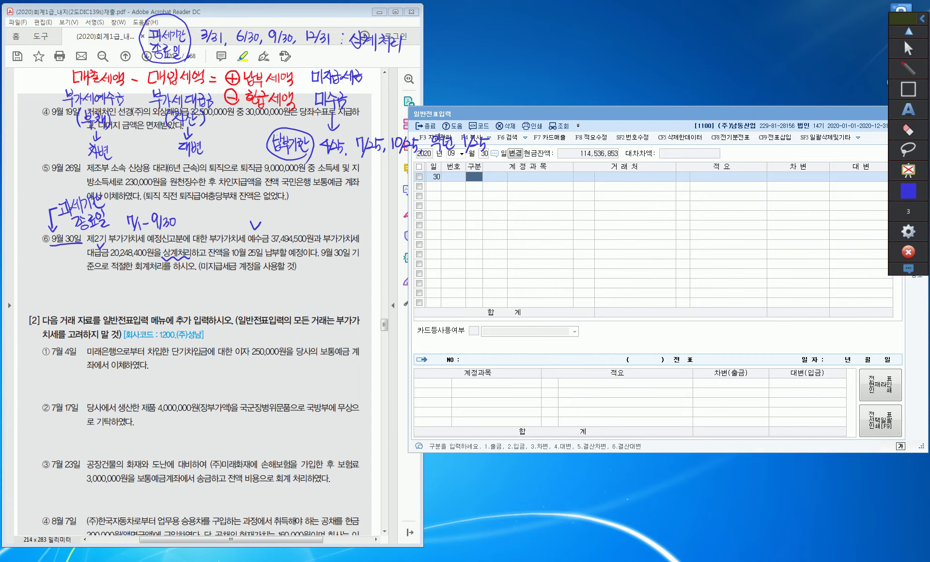
Step: Mark 잔액 in item ⑥ with ⊕, underline the 10/25 due date, and write 상계 and 납부 notes below the item
{"action": "mouse_move", "coordinate": [219, 249]}
{"action": "left_mouse_down"}
{"action": "mouse_move", "coordinate": [208, 250]}
{"action": "mouse_move", "coordinate": [221, 245]}
{"action": "left_mouse_up"}
{"action": "left_click_drag", "start_coordinate": [389, 160], "coordinate": [421, 162]}
{"action": "mouse_move", "coordinate": [145, 274]}
{"action": "left_mouse_down"}
{"action": "mouse_move", "coordinate": [146, 285]}
{"action": "mouse_move", "coordinate": [163, 289]}
{"action": "mouse_move", "coordinate": [136, 267]}
{"action": "left_mouse_up"}
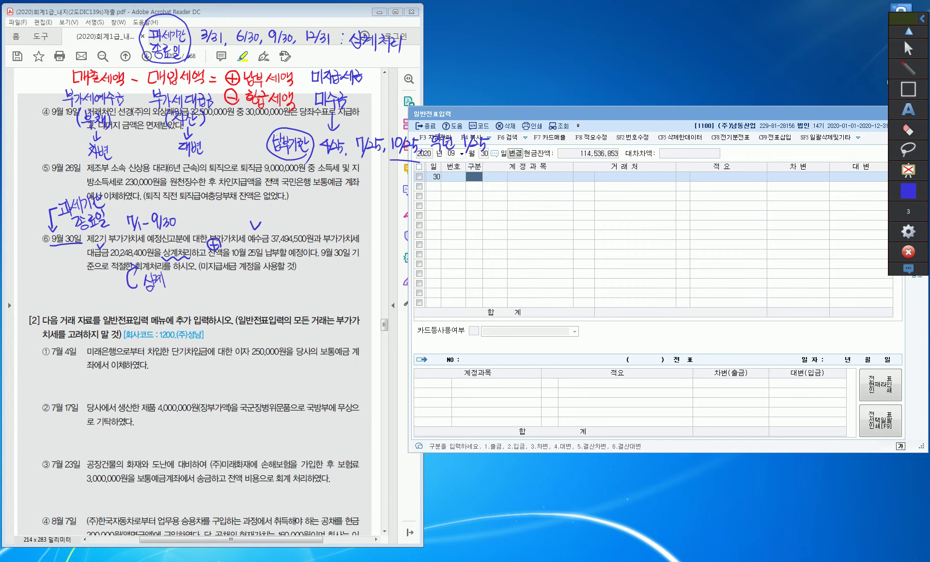
{"action": "mouse_move", "coordinate": [216, 271]}
{"action": "left_mouse_down"}
{"action": "mouse_move", "coordinate": [219, 293]}
{"action": "mouse_move", "coordinate": [226, 283]}
{"action": "mouse_move", "coordinate": [206, 270]}
{"action": "left_mouse_up"}
Step: Leave drawing mode and enter a September 30 debit line to 0255 부가세예수금 for 37,494,500
{"action": "left_click", "coordinate": [908, 48]}
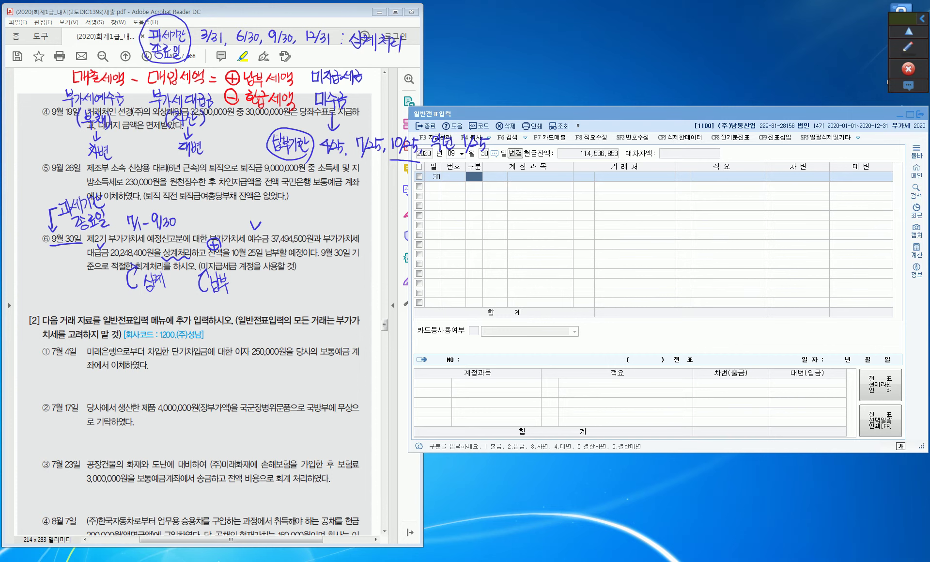
{"action": "left_click", "coordinate": [474, 177]}
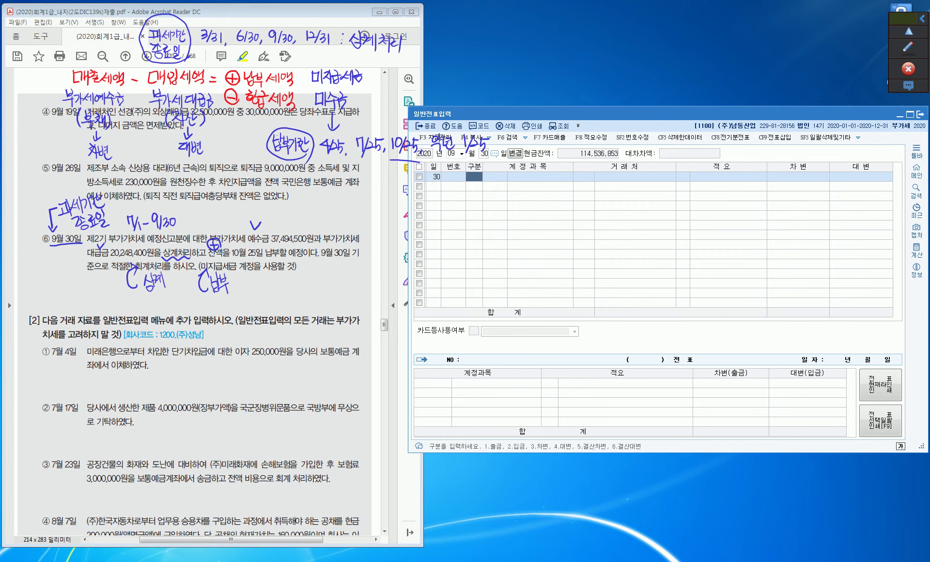
{"action": "type", "text": "3"}
{"action": "key", "text": "Return"}
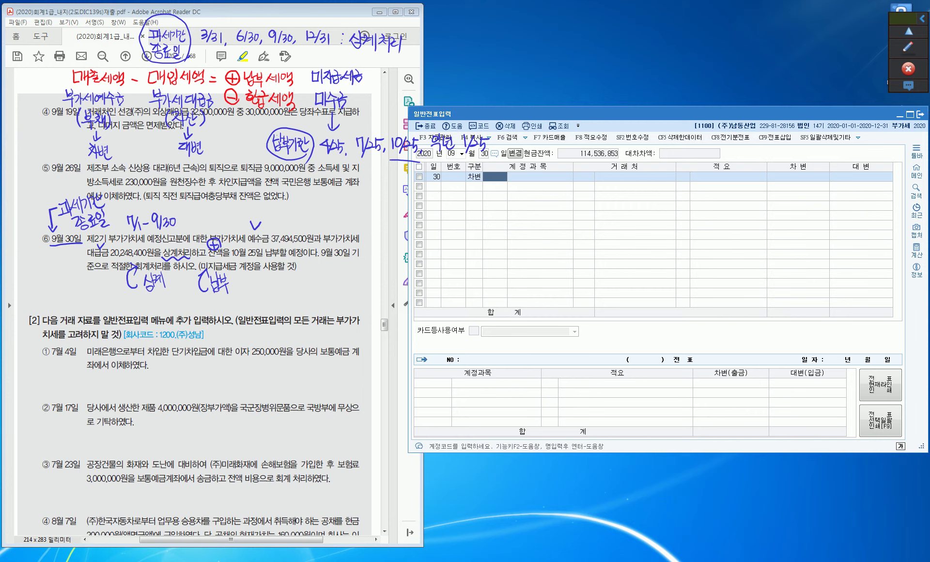
{"action": "type", "text": "부가세"}
{"action": "key", "text": "Return"}
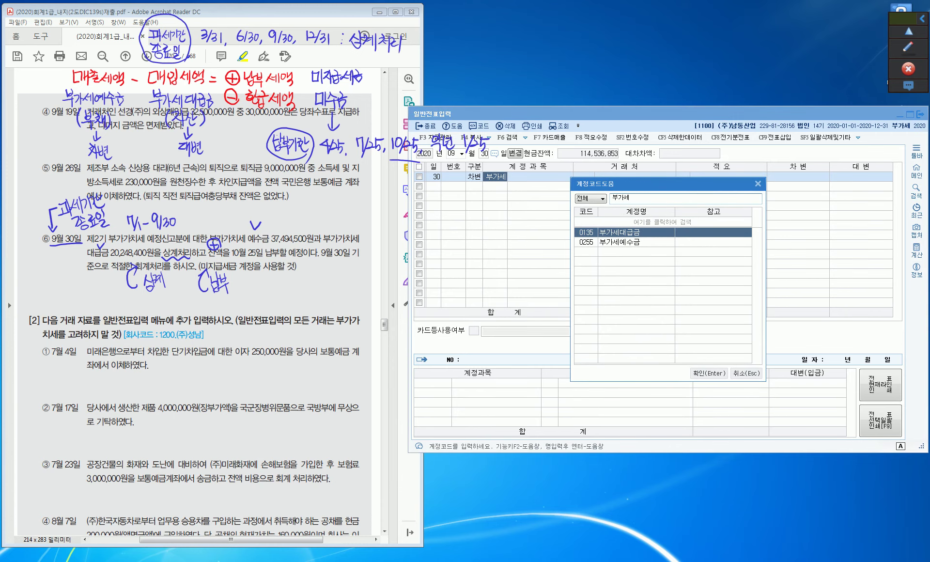
{"action": "key", "text": "Down"}
{"action": "key", "text": "Return"}
{"action": "key", "text": "Return"}
{"action": "key", "text": "Return"}
{"action": "key", "text": "Return"}
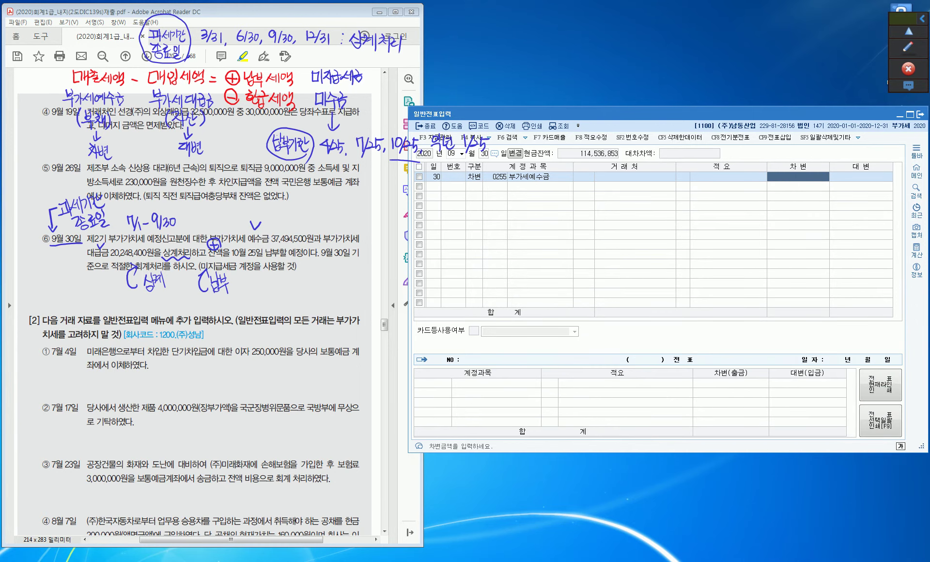
{"action": "type", "text": "37,494,5"}
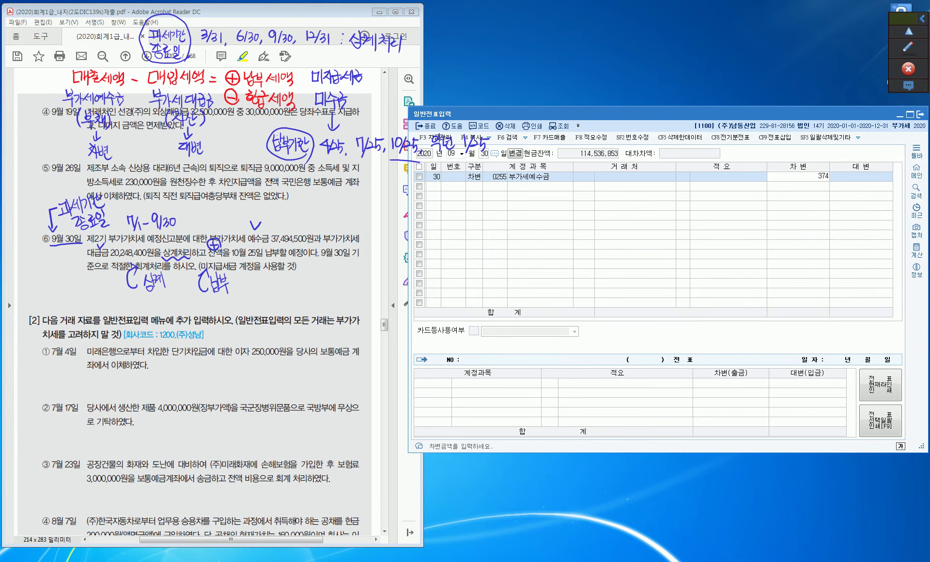
{"action": "type", "text": "00"}
{"action": "key", "text": "Return"}
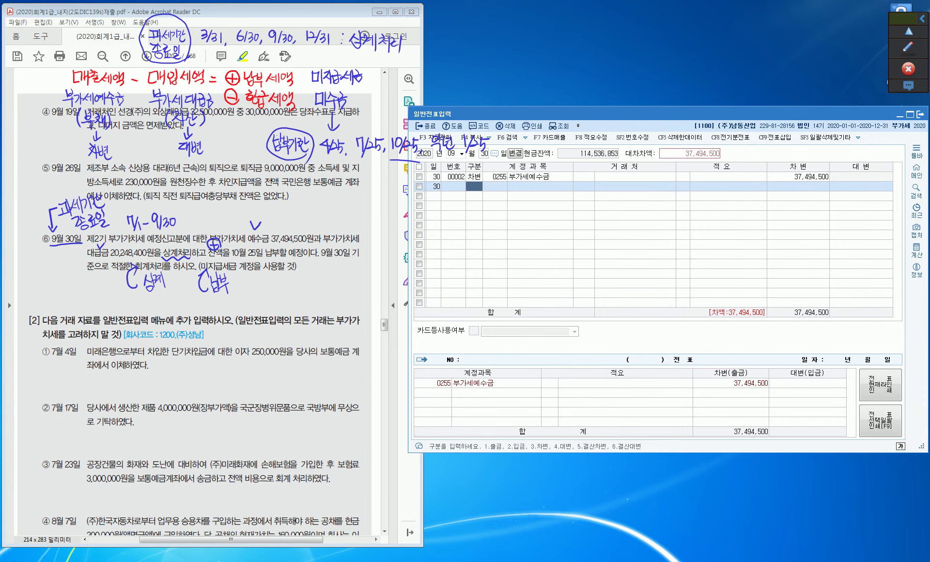
Step: Add a September 30 credit line to 0135 부가세대급금 for 20,248,400
{"action": "type", "text": "4"}
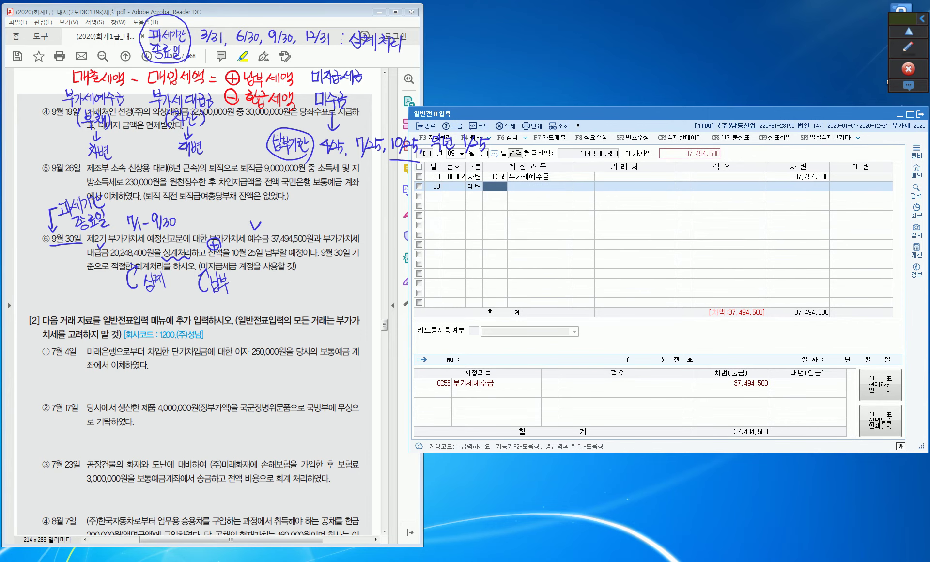
{"action": "type", "text": "부가세"}
{"action": "key", "text": "Return"}
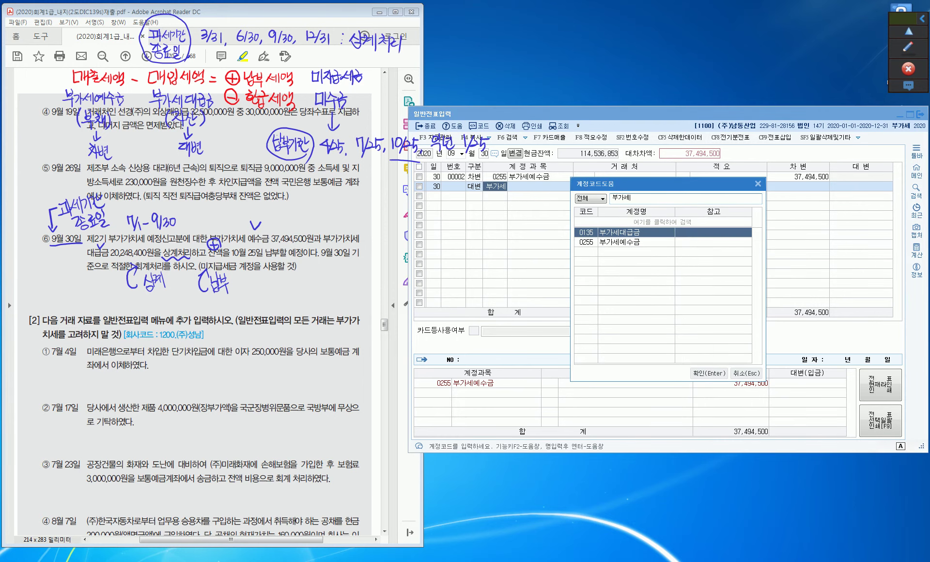
{"action": "key", "text": "Return"}
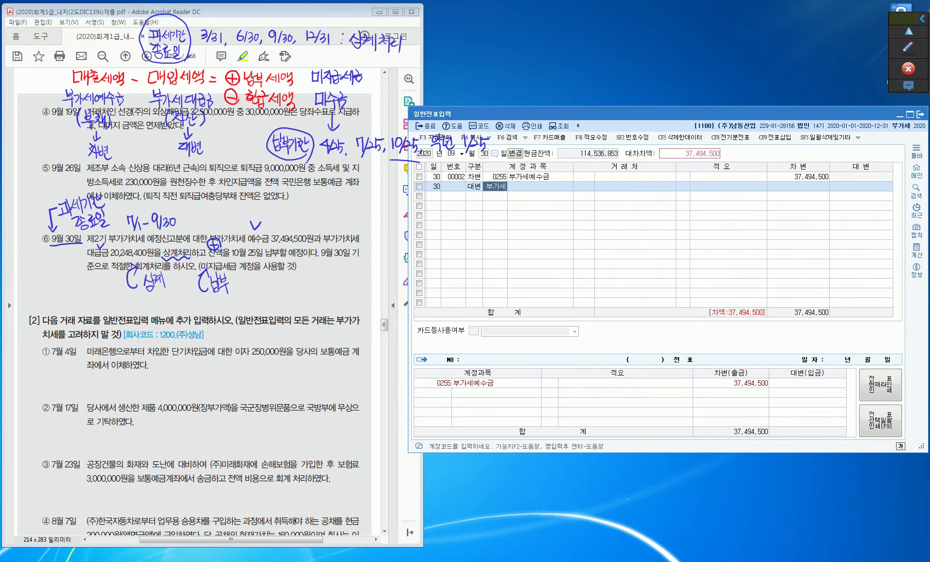
{"action": "key", "text": "Return"}
{"action": "key", "text": "Return"}
{"action": "key", "text": "Return"}
{"action": "key", "text": "Return"}
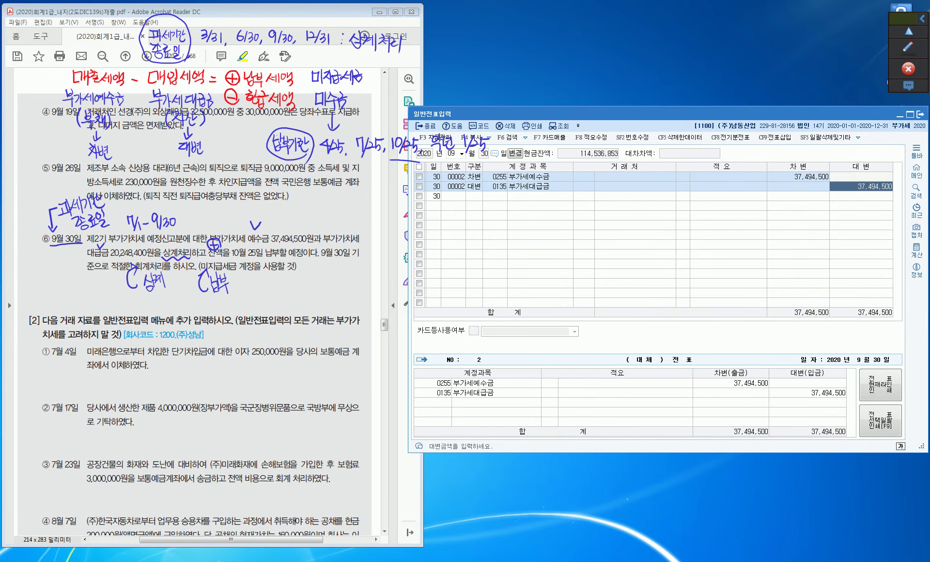
{"action": "type", "text": "20,248,"}
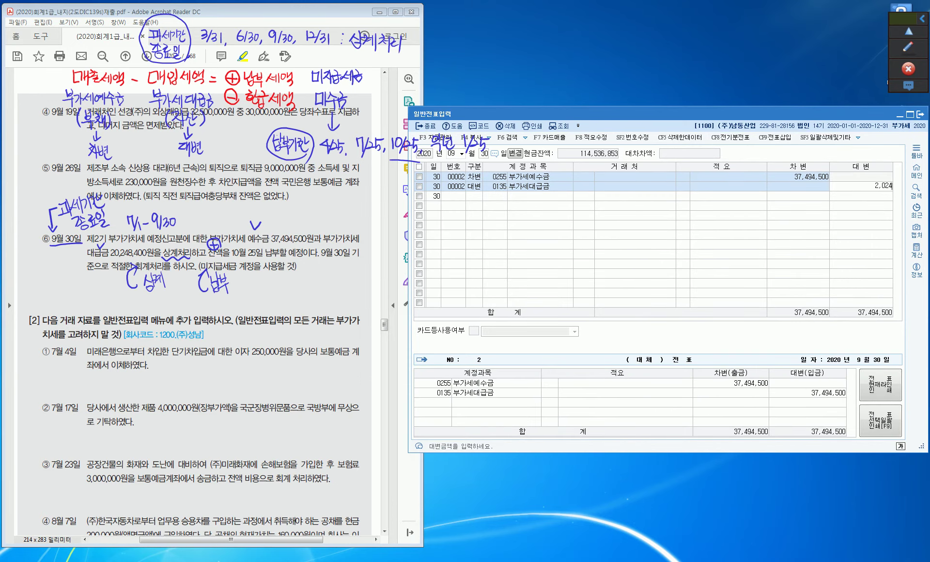
{"action": "type", "text": "400"}
{"action": "key", "text": "Return"}
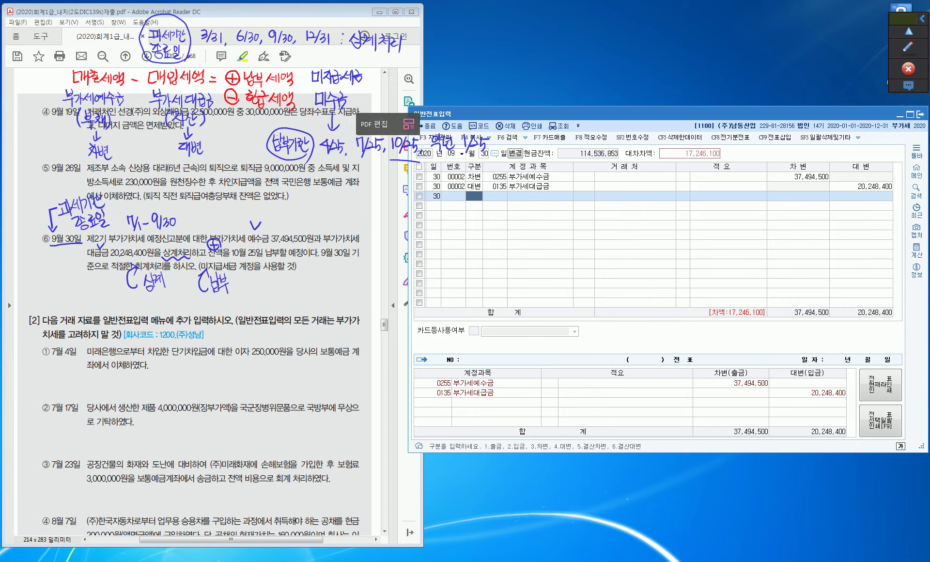
Step: Add a credit line to 0262 미지급비용 for the remaining 17,246,100
{"action": "type", "text": "4"}
{"action": "key", "text": "Return"}
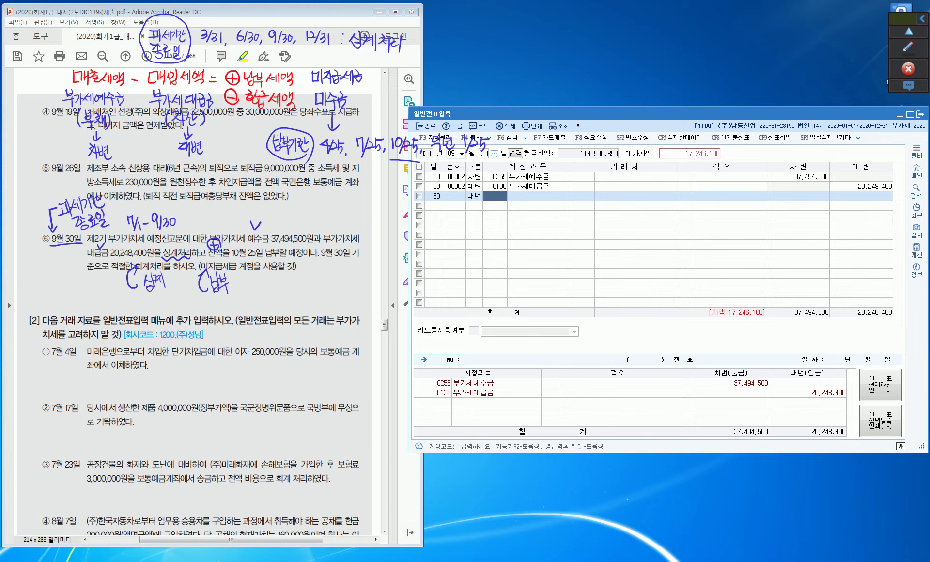
{"action": "type", "text": "262"}
{"action": "key", "text": "Return"}
{"action": "key", "text": "Return"}
{"action": "key", "text": "Return"}
{"action": "key", "text": "Return"}
Step: Change the third line's account to 0261 미지급세금 and complete the September 30 entry
{"action": "type", "text": "236"}
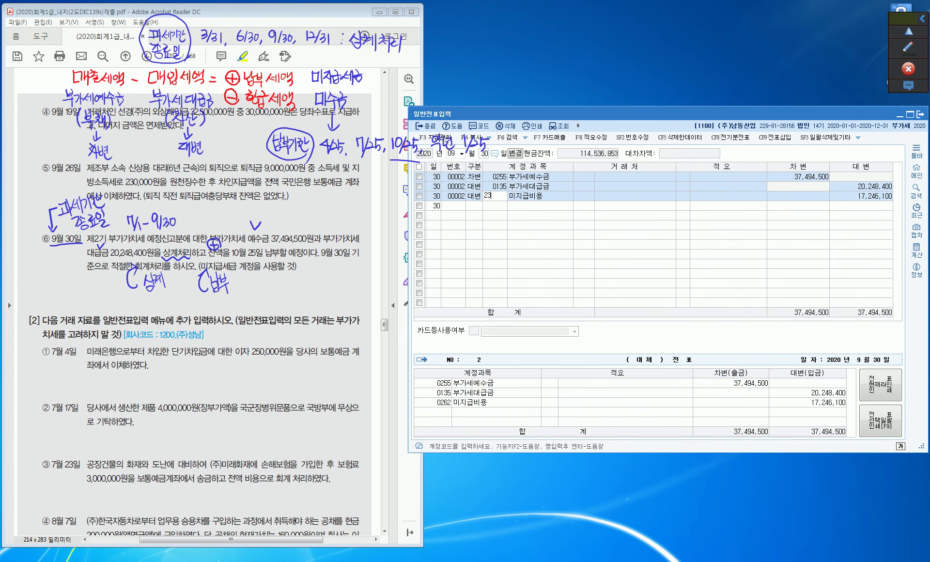
{"action": "key", "text": "Return"}
{"action": "key", "text": "Left"}
{"action": "type", "text": "261"}
{"action": "key", "text": "Return"}
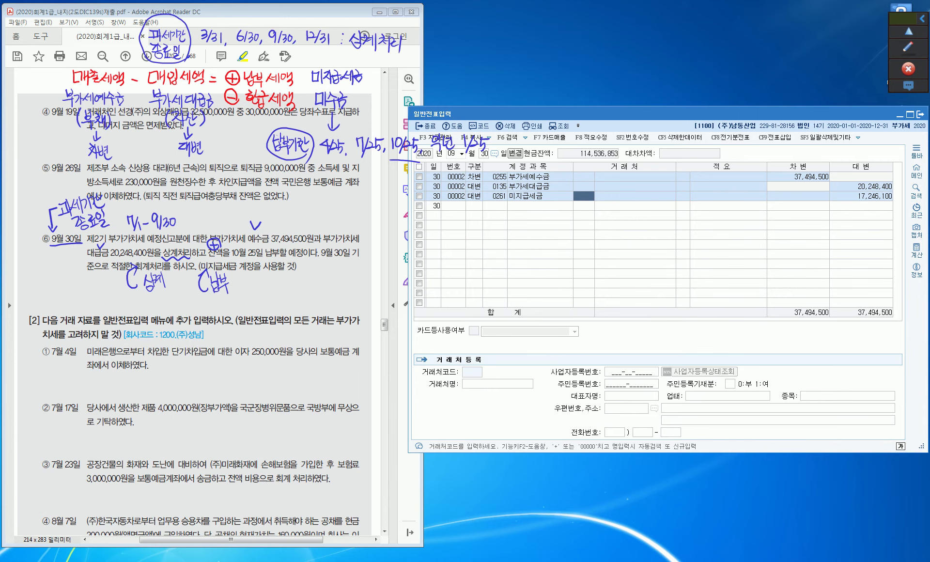
{"action": "key", "text": "Return"}
{"action": "key", "text": "Return"}
{"action": "key", "text": "Return"}
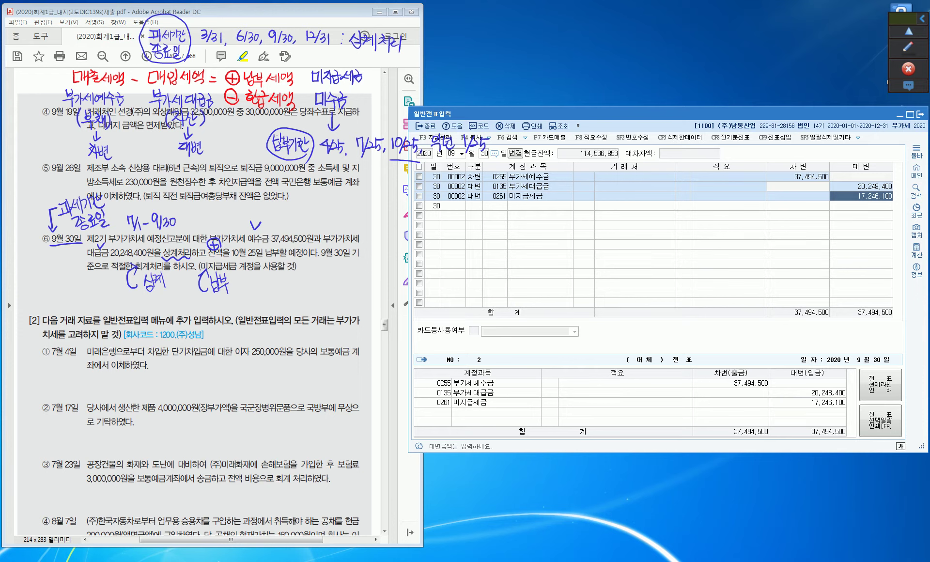
{"action": "key", "text": "Return"}
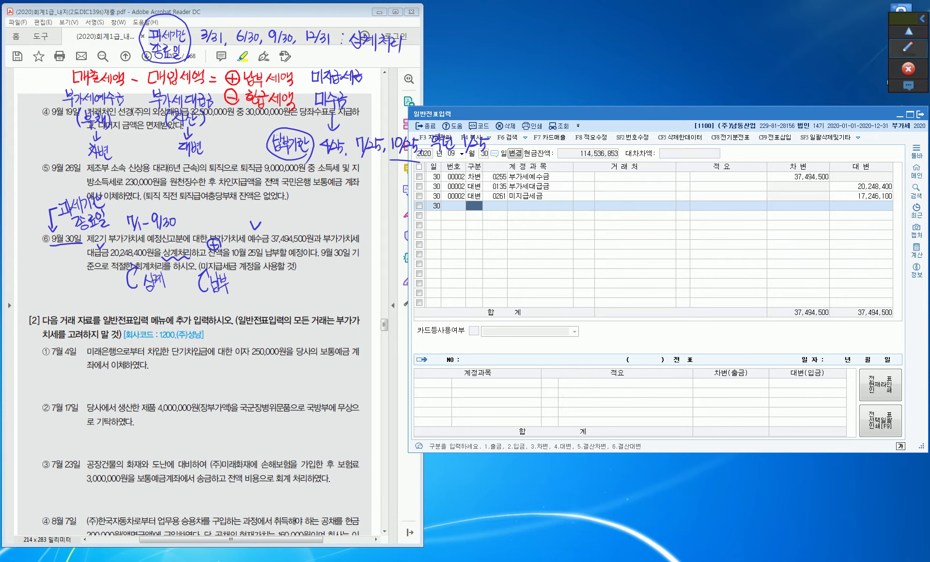
Step: Erase all the handwritten annotations from the screen and leave drawing mode
{"action": "left_click", "coordinate": [908, 47]}
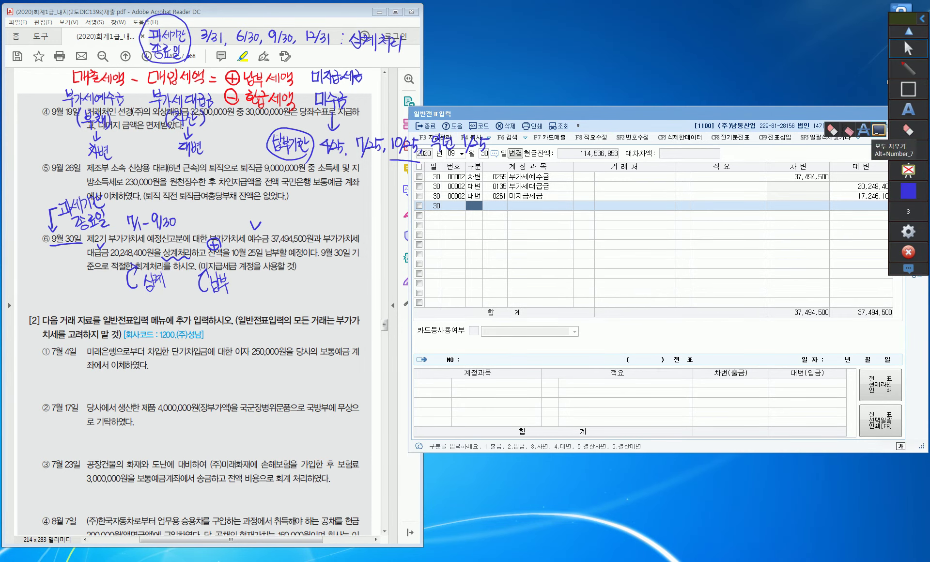
{"action": "left_click", "coordinate": [862, 129]}
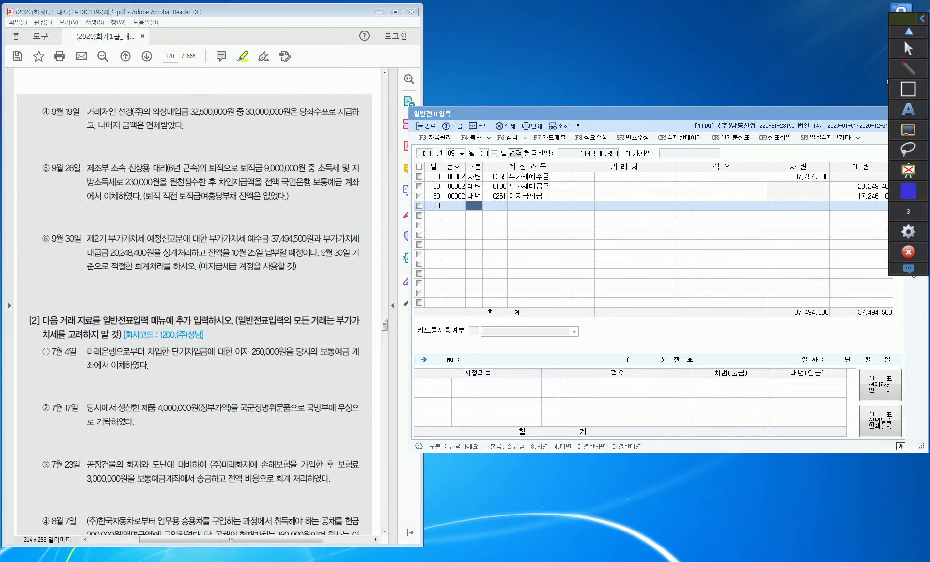
{"action": "left_click", "coordinate": [909, 49]}
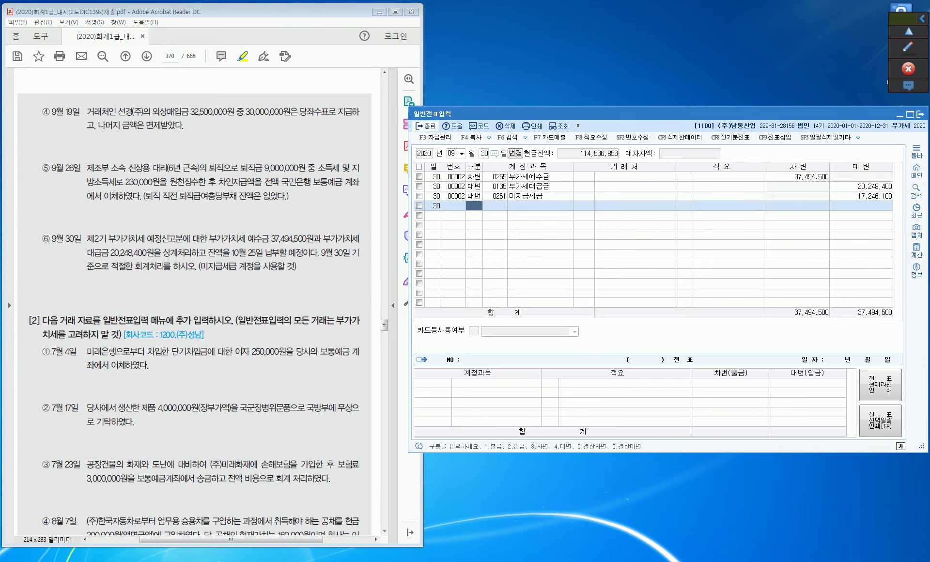
Step: Close 일반전표입력 and change the working company to 1200 (주)성남
{"action": "key", "text": "Escape"}
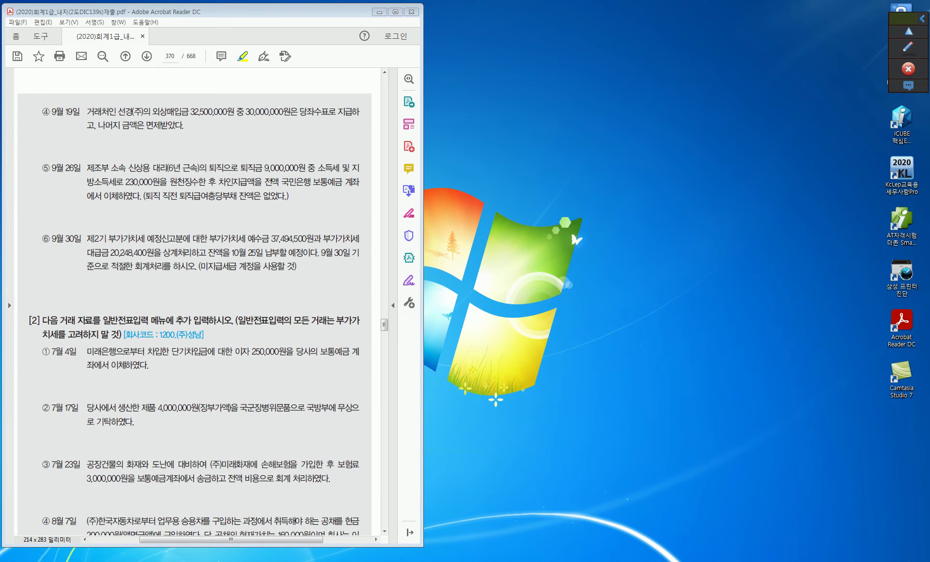
{"action": "key", "text": "ctrl"}
{"action": "key", "text": "ctrl"}
{"action": "key", "text": "alt+Tab"}
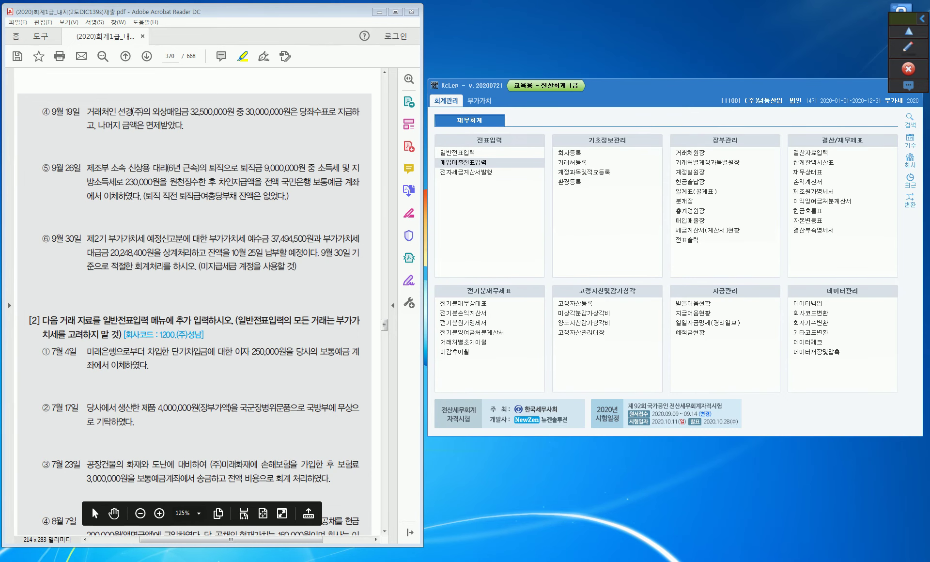
{"action": "left_click", "coordinate": [910, 160]}
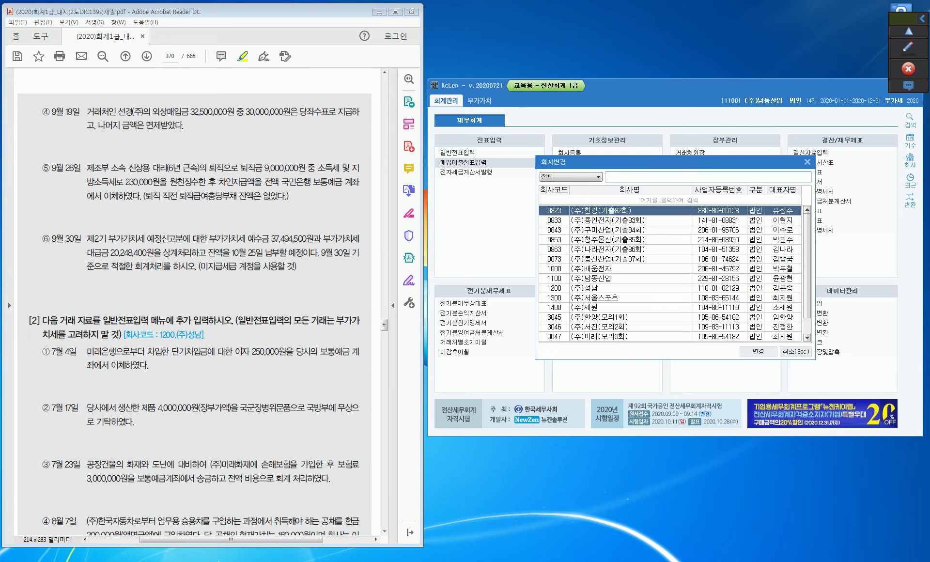
{"action": "type", "text": "12"}
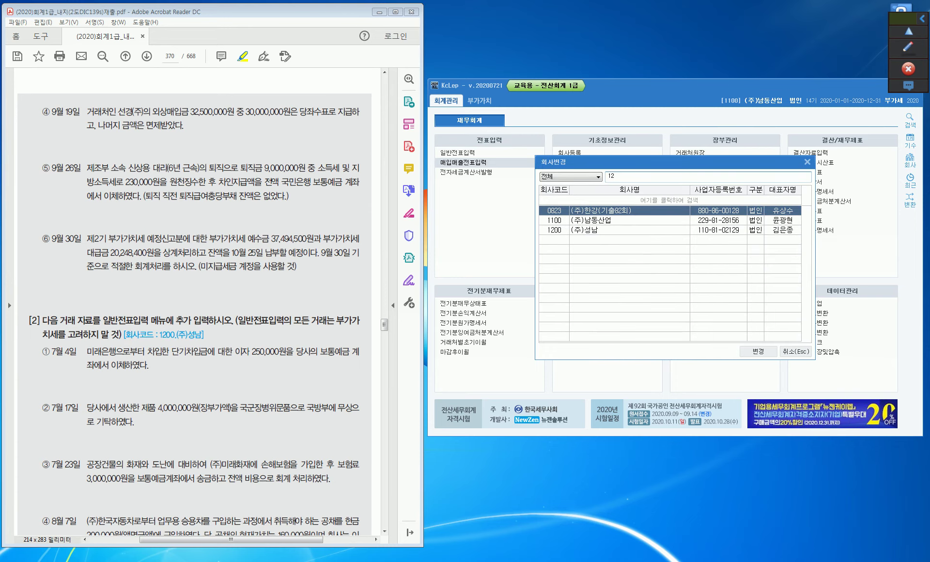
{"action": "type", "text": "00"}
{"action": "key", "text": "Return"}
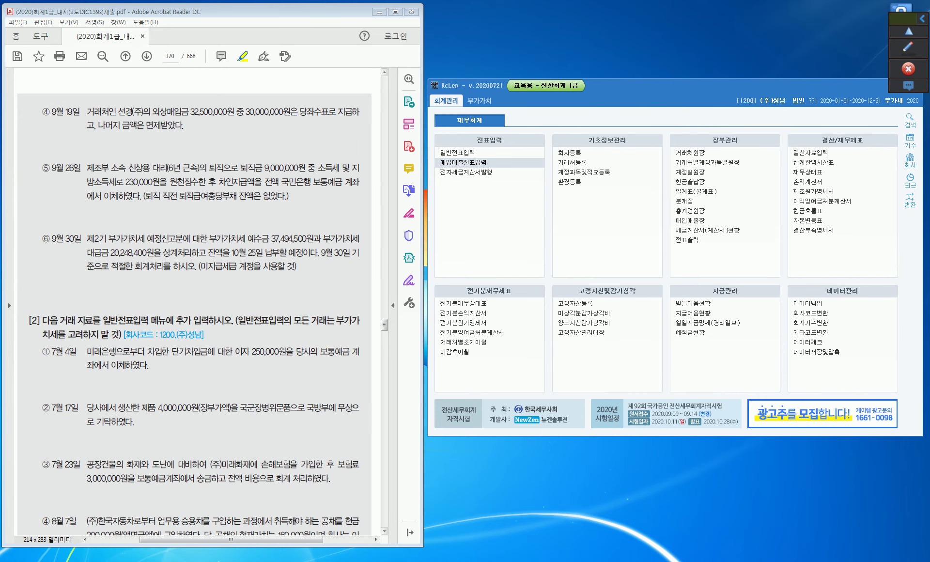
Step: Bring exercise [2] of the PDF into view, open 일반전표입력 and set the voucher date to July 4
{"action": "scroll", "coordinate": [194, 300], "scroll_direction": "down", "scroll_amount": 2}
{"action": "scroll", "coordinate": [193, 300], "scroll_direction": "down", "scroll_amount": 10}
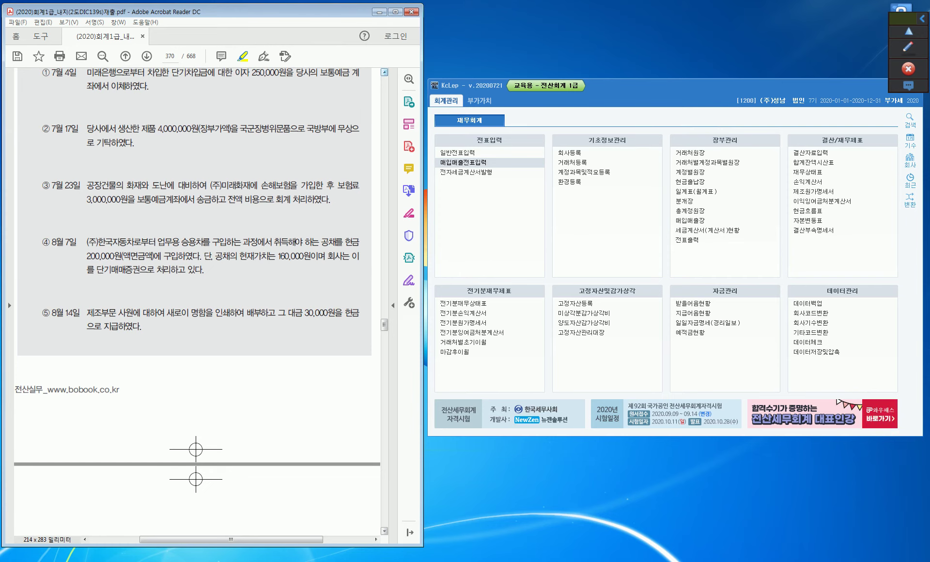
{"action": "scroll", "coordinate": [200, 296], "scroll_direction": "up", "scroll_amount": 3}
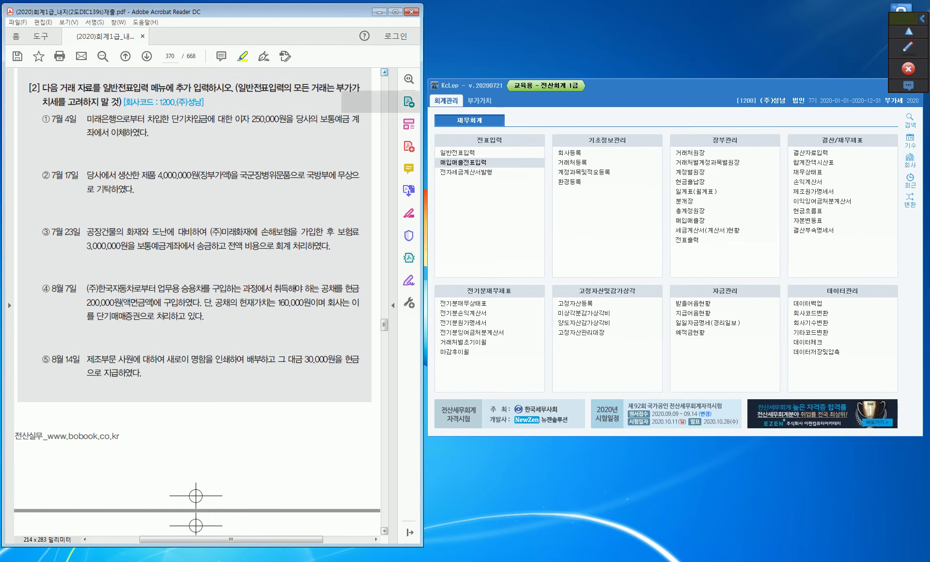
{"action": "left_click", "coordinate": [470, 153]}
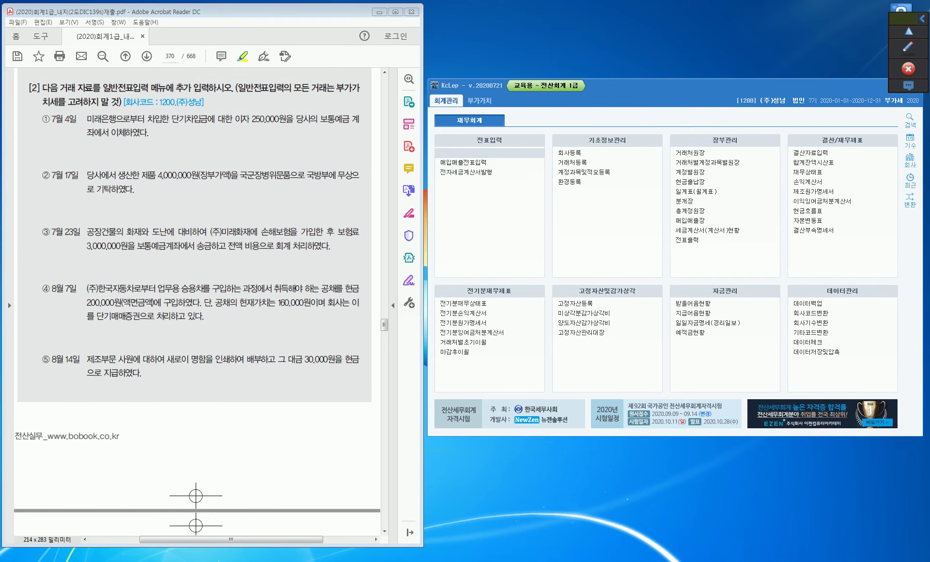
{"action": "left_click", "coordinate": [465, 153]}
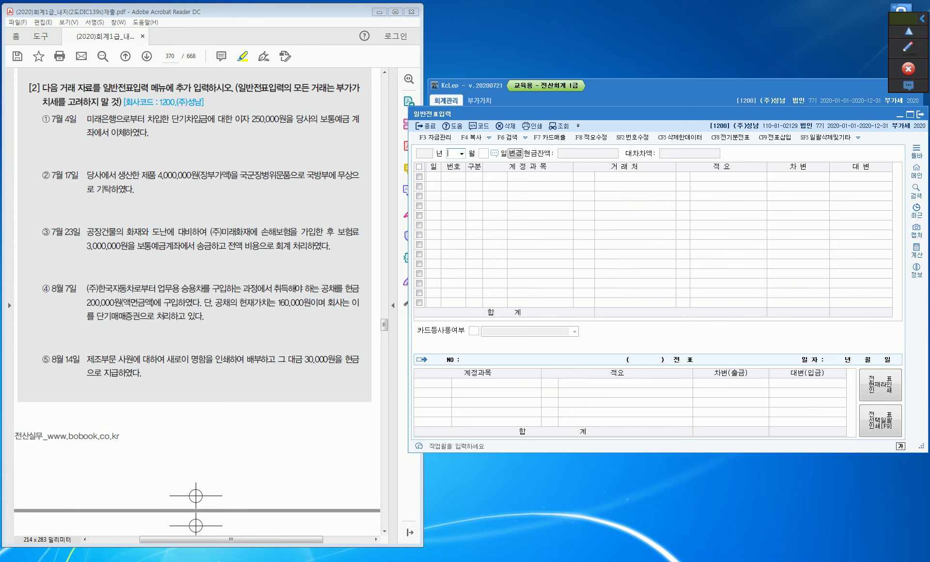
{"action": "type", "text": "07"}
{"action": "key", "text": "Return"}
{"action": "key", "text": "Return"}
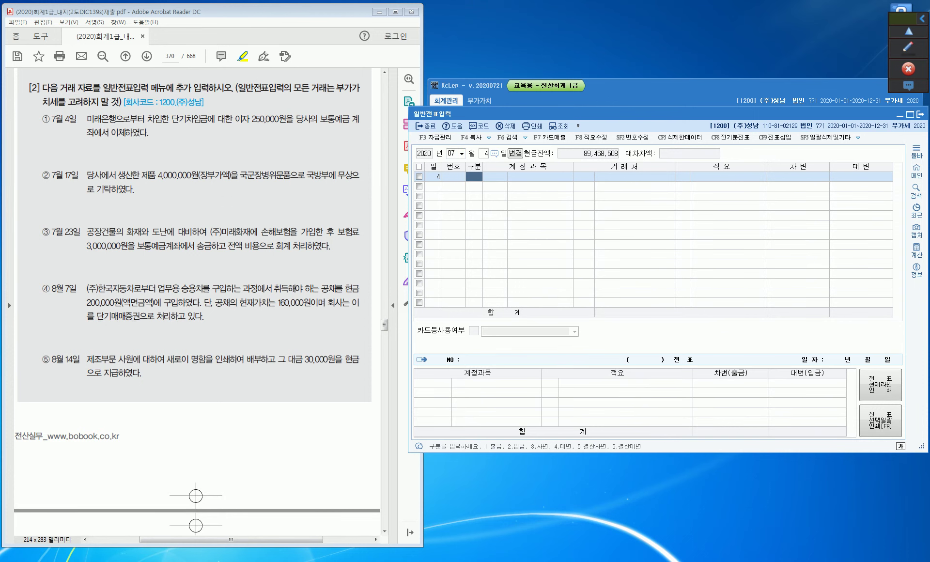
Step: Highlight 단기차입금에 대한 이자 and 보통예금 in item ① of exercise [2]
{"action": "left_click_drag", "start_coordinate": [172, 119], "coordinate": [250, 119]}
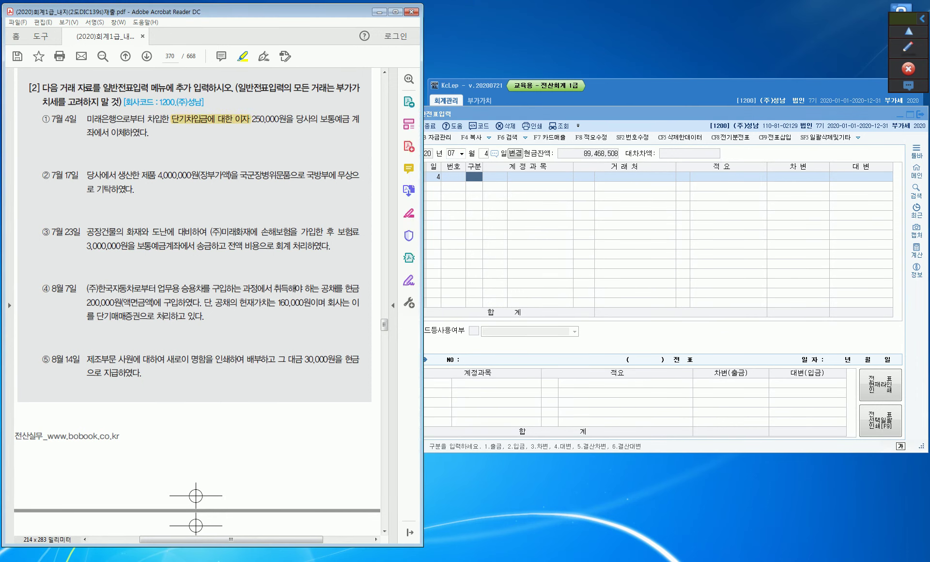
{"action": "left_click_drag", "start_coordinate": [320, 118], "coordinate": [350, 119]}
{"action": "left_click", "coordinate": [242, 121]}
{"action": "left_click", "coordinate": [340, 124]}
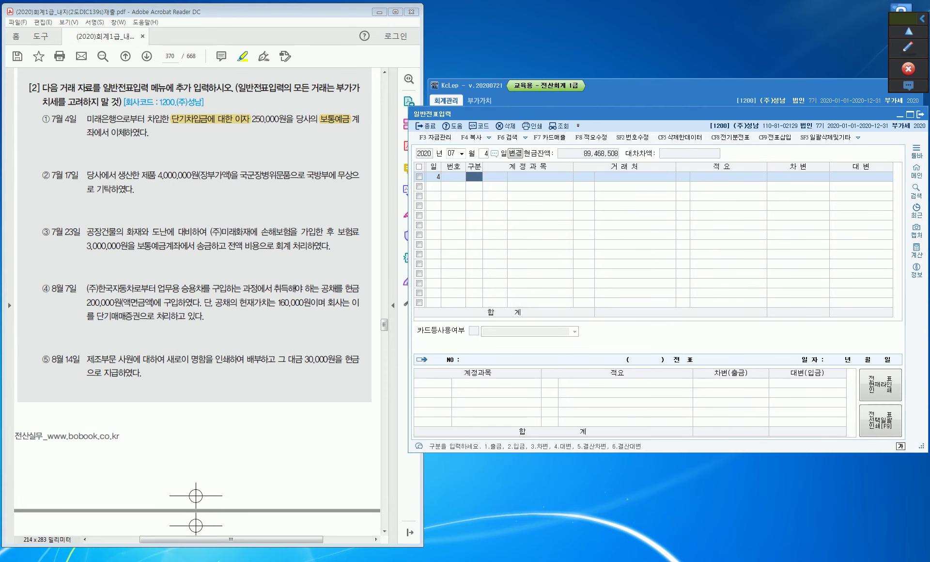
Step: Enter the July 4 debit line with account 이자비용 (0951) and an amount of 250,000
{"action": "type", "text": "3"}
{"action": "key", "text": "Return"}
{"action": "type", "text": "이자비"}
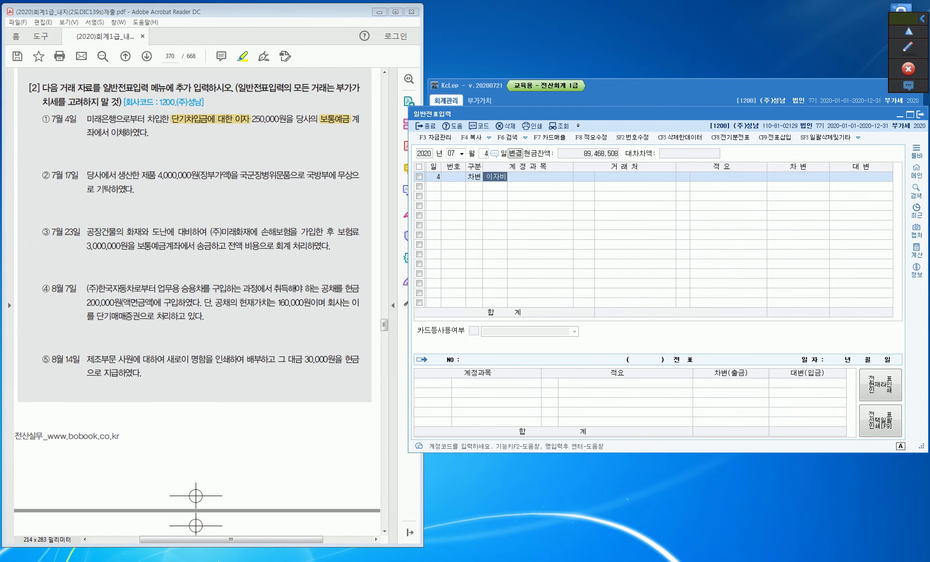
{"action": "key", "text": "Return"}
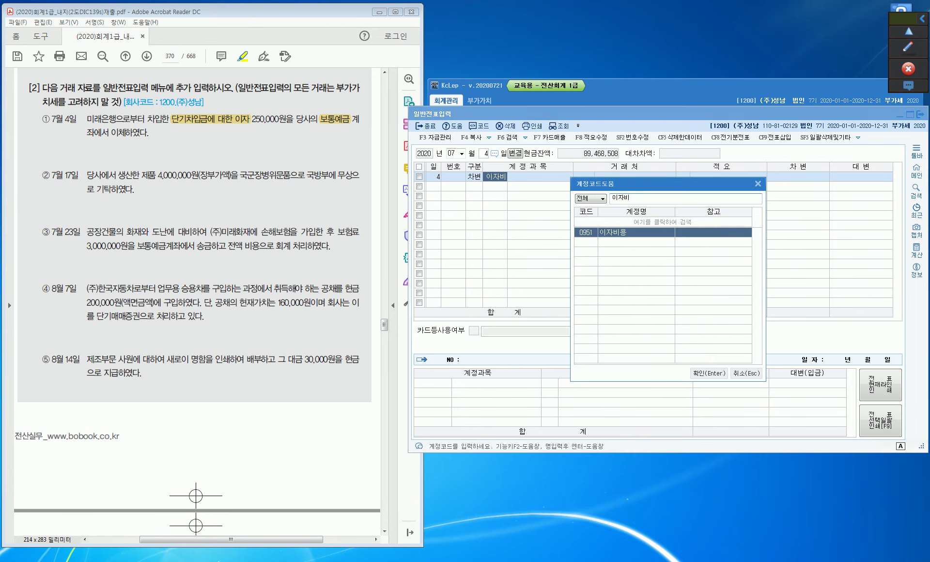
{"action": "key", "text": "Return"}
{"action": "key", "text": "Return"}
{"action": "key", "text": "Return"}
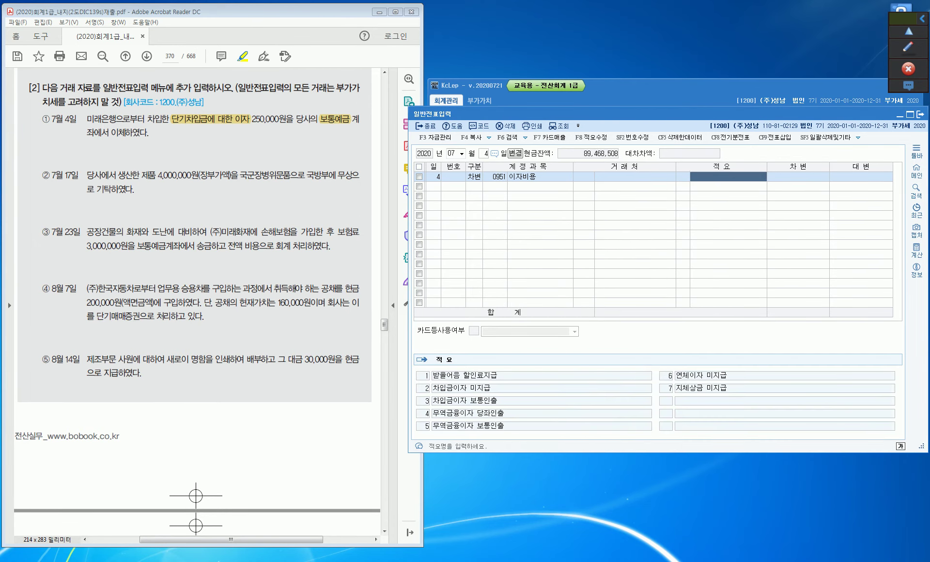
{"action": "type", "text": "2500000"}
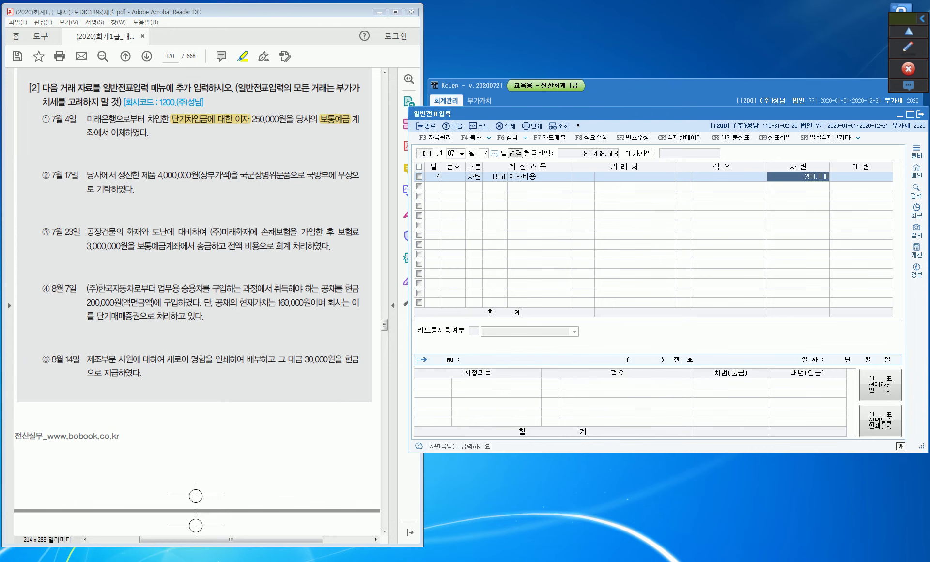
{"action": "key", "text": "Return"}
Step: Complete the July 4 voucher with a credit line to 보통예금 (0103) for 250,000
{"action": "type", "text": "4"}
{"action": "key", "text": "Return"}
{"action": "type", "text": "103"}
{"action": "key", "text": "Return"}
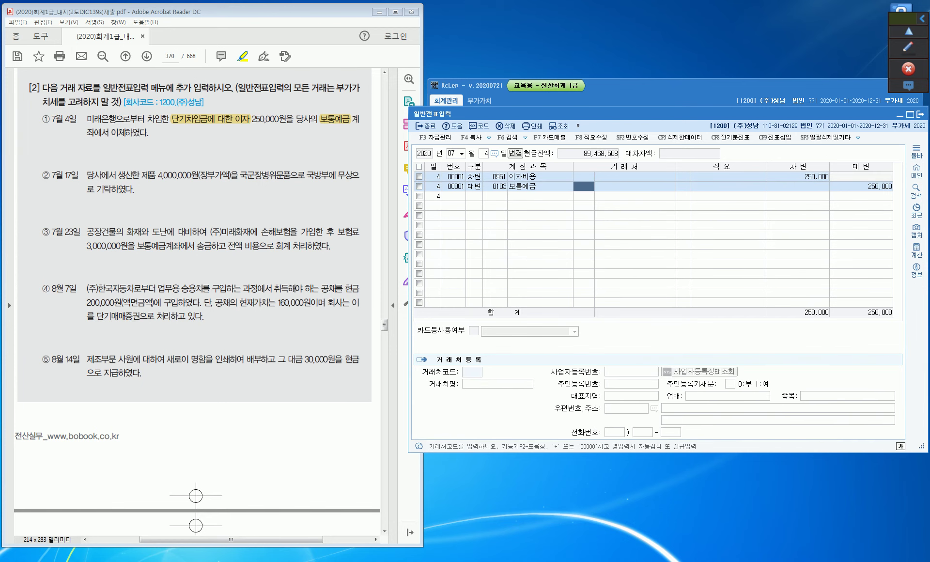
{"action": "key", "text": "Return"}
{"action": "key", "text": "Return"}
{"action": "key", "text": "Return"}
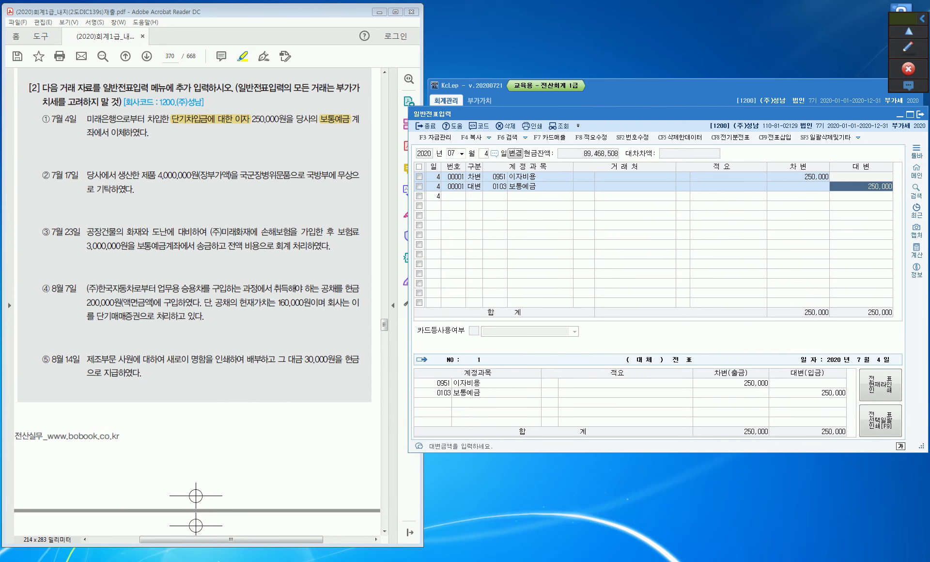
{"action": "key", "text": "Return"}
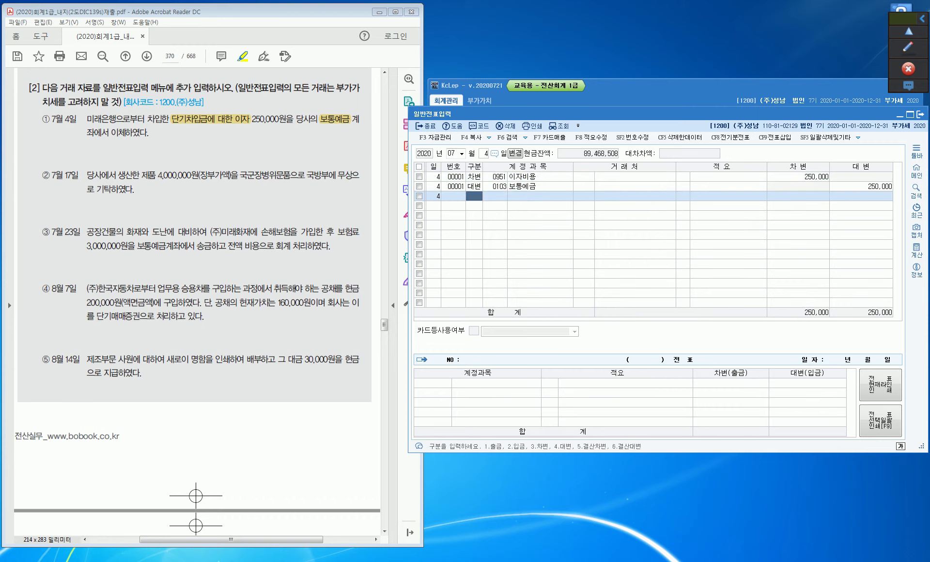
Step: Leave the July 4 vouchers and set the voucher date to July 17
{"action": "key", "text": "Escape"}
{"action": "type", "text": "1"}
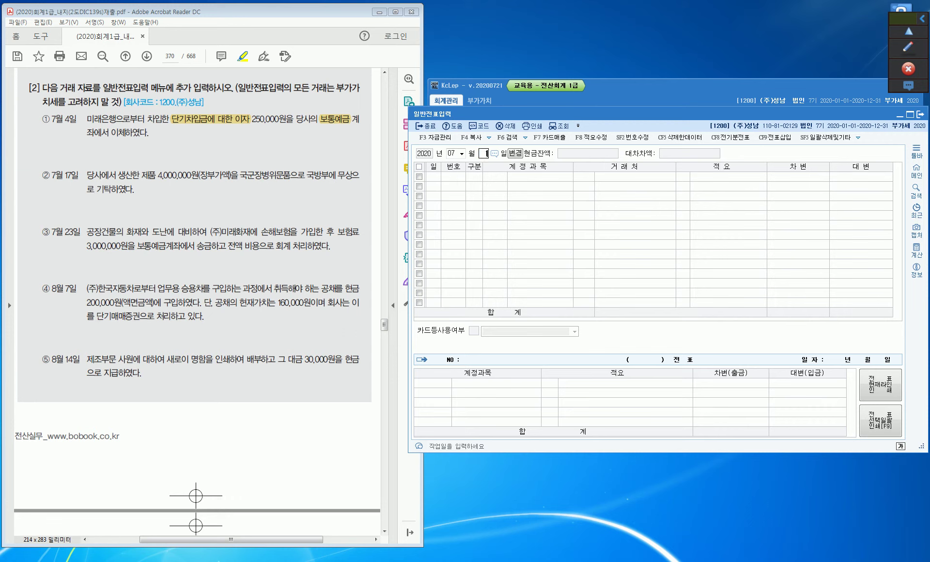
{"action": "type", "text": "7"}
{"action": "key", "text": "Return"}
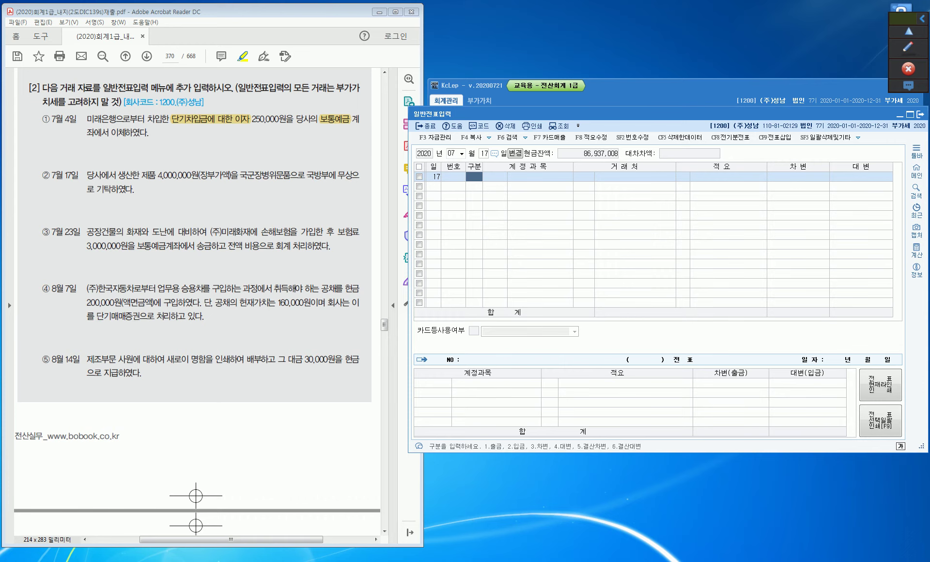
Step: Highlight 제품 and 무상으로 기탁 in item ② and handwrite the notes 감소: 8.타계정 and 기부금 above them
{"action": "mouse_move", "coordinate": [338, 175]}
{"action": "left_mouse_down"}
{"action": "mouse_move", "coordinate": [360, 175]}
{"action": "mouse_move", "coordinate": [89, 190]}
{"action": "mouse_move", "coordinate": [157, 175]}
{"action": "left_mouse_up"}
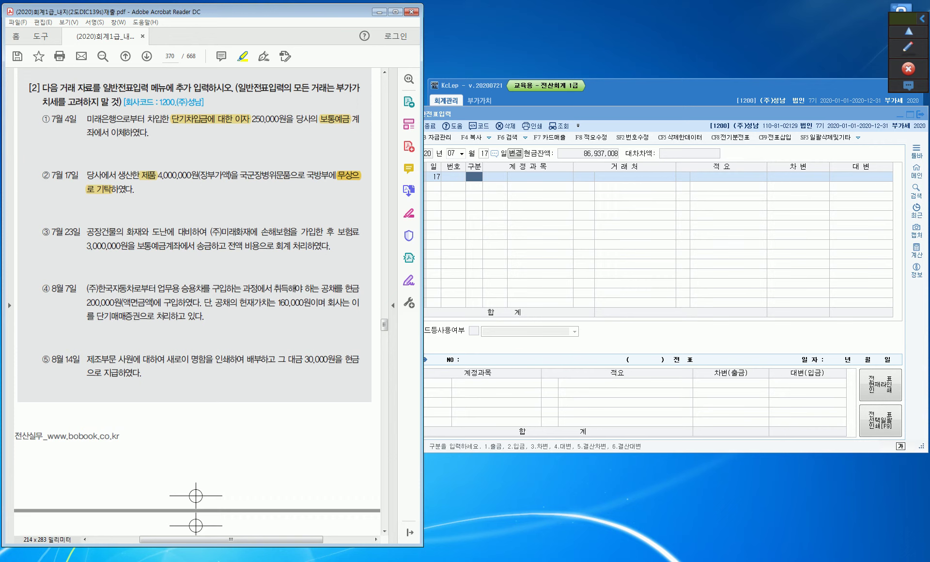
{"action": "left_click", "coordinate": [909, 46]}
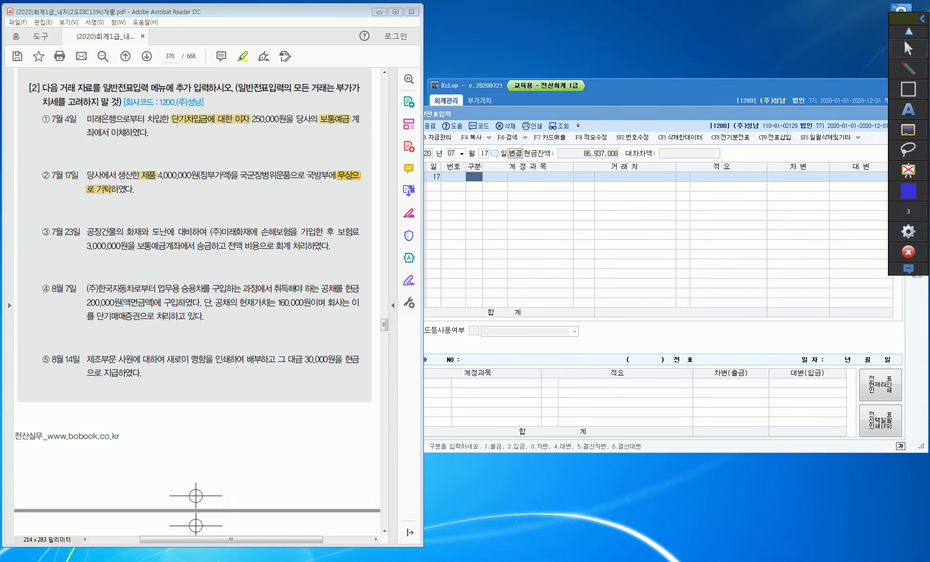
{"action": "left_click_drag", "start_coordinate": [315, 169], "coordinate": [341, 156]}
{"action": "mouse_move", "coordinate": [333, 158]}
{"action": "left_mouse_down"}
{"action": "mouse_move", "coordinate": [353, 150]}
{"action": "mouse_move", "coordinate": [354, 159]}
{"action": "left_mouse_up"}
{"action": "left_click_drag", "start_coordinate": [345, 154], "coordinate": [356, 151]}
{"action": "left_click_drag", "start_coordinate": [151, 165], "coordinate": [171, 157]}
{"action": "left_click_drag", "start_coordinate": [172, 152], "coordinate": [181, 150]}
{"action": "left_click_drag", "start_coordinate": [177, 154], "coordinate": [186, 152]}
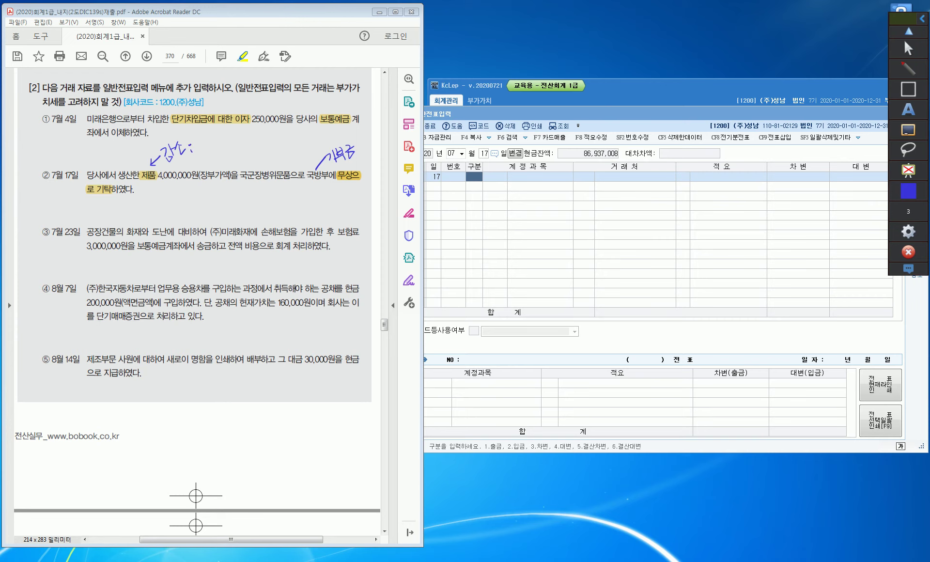
{"action": "mouse_move", "coordinate": [199, 139]}
{"action": "left_mouse_down"}
{"action": "mouse_move", "coordinate": [200, 150]}
{"action": "mouse_move", "coordinate": [242, 136]}
{"action": "left_mouse_up"}
{"action": "left_click_drag", "start_coordinate": [240, 132], "coordinate": [246, 138]}
{"action": "left_click_drag", "start_coordinate": [238, 137], "coordinate": [245, 143]}
{"action": "left_click", "coordinate": [909, 48]}
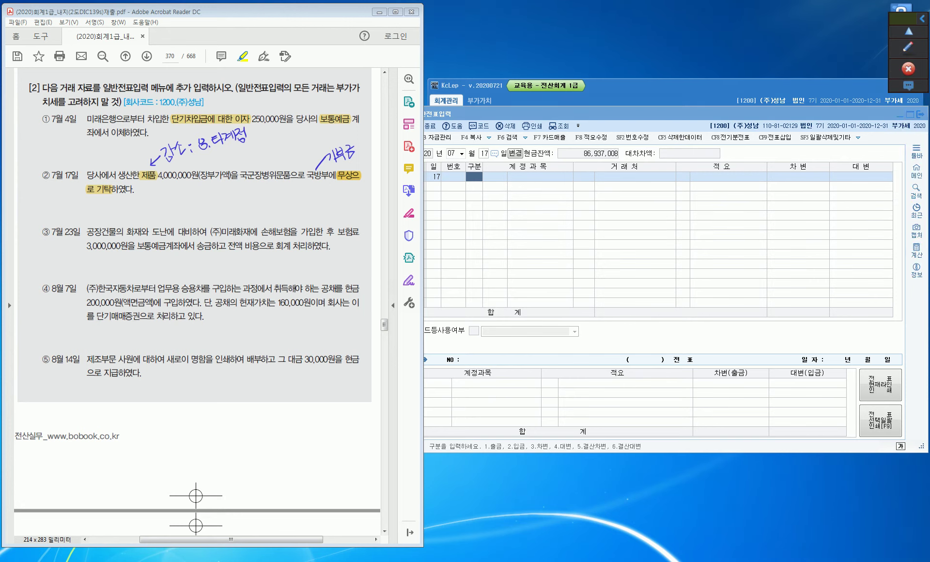
Step: Enter the July 17 debit line with account 기부금 (0953) and an amount of 4,000,000
{"action": "type", "text": "3"}
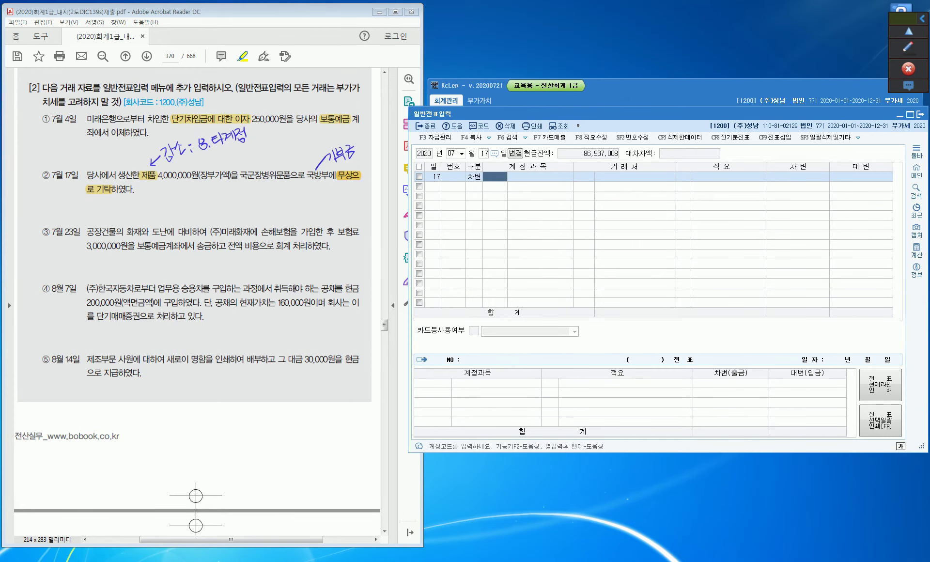
{"action": "type", "text": "953"}
{"action": "key", "text": "Return"}
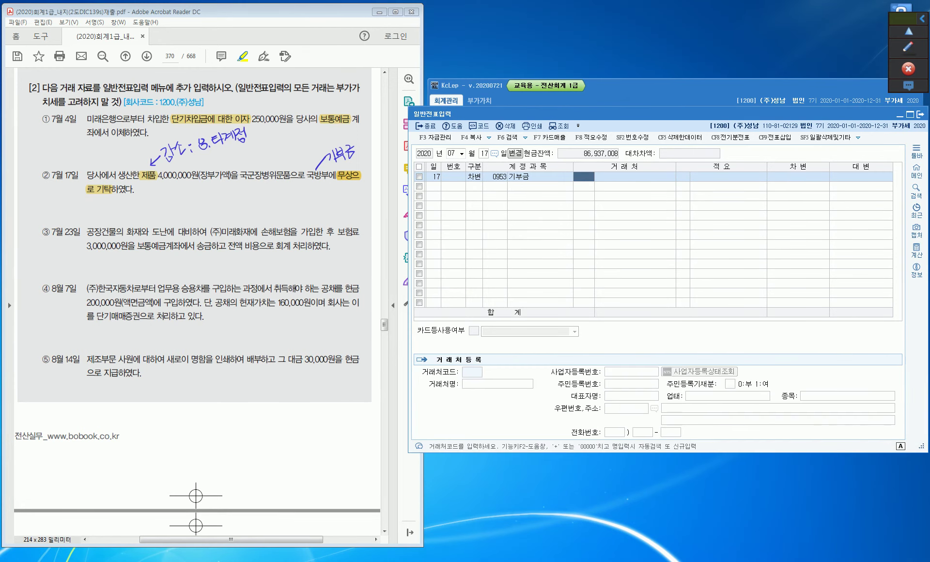
{"action": "key", "text": "Return"}
{"action": "key", "text": "Return"}
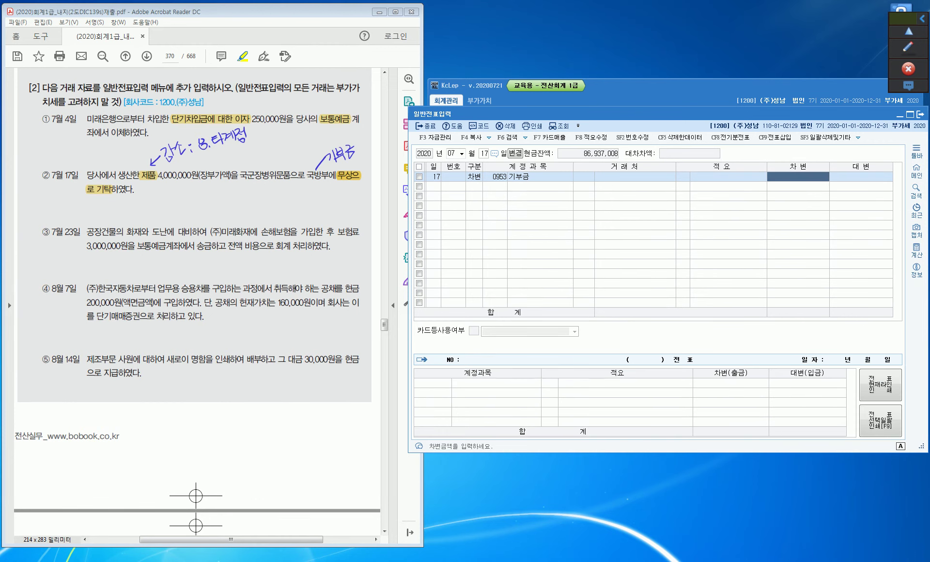
{"action": "type", "text": "4,000,000"}
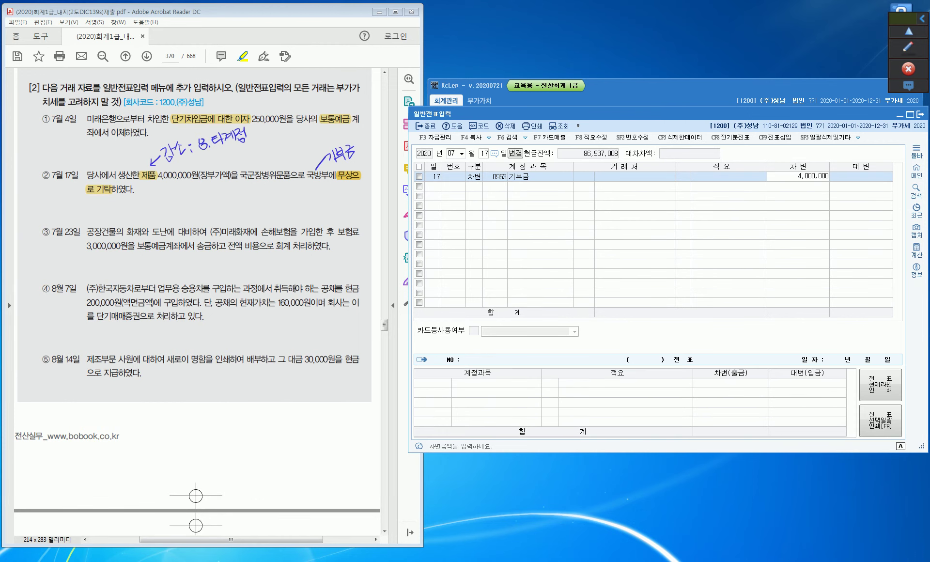
{"action": "key", "text": "Return"}
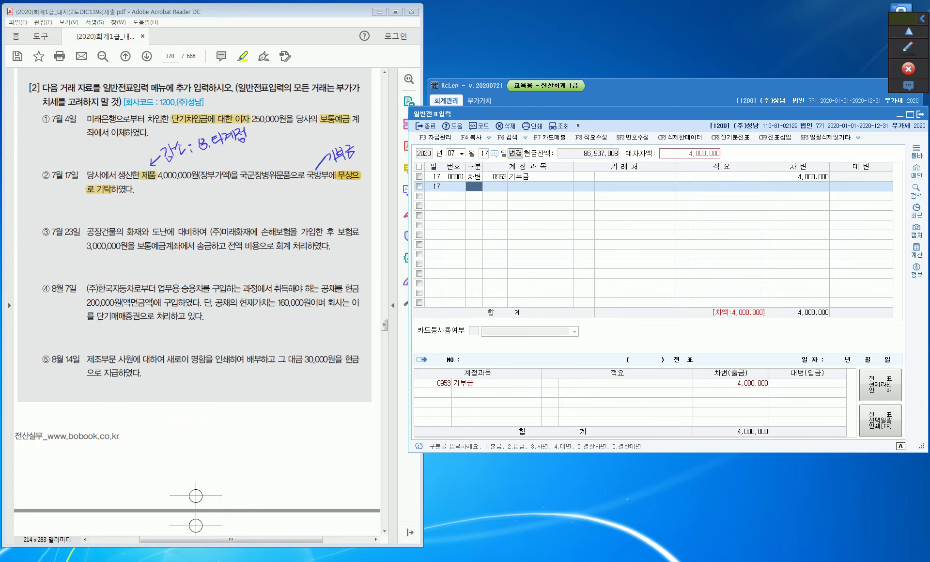
Step: Add the July 17 credit line to 제품 (0150) for 4,000,000 with 적요 8, 타계정으로 대체액 손익계산서 반영분
{"action": "type", "text": "4150"}
{"action": "key", "text": "Return"}
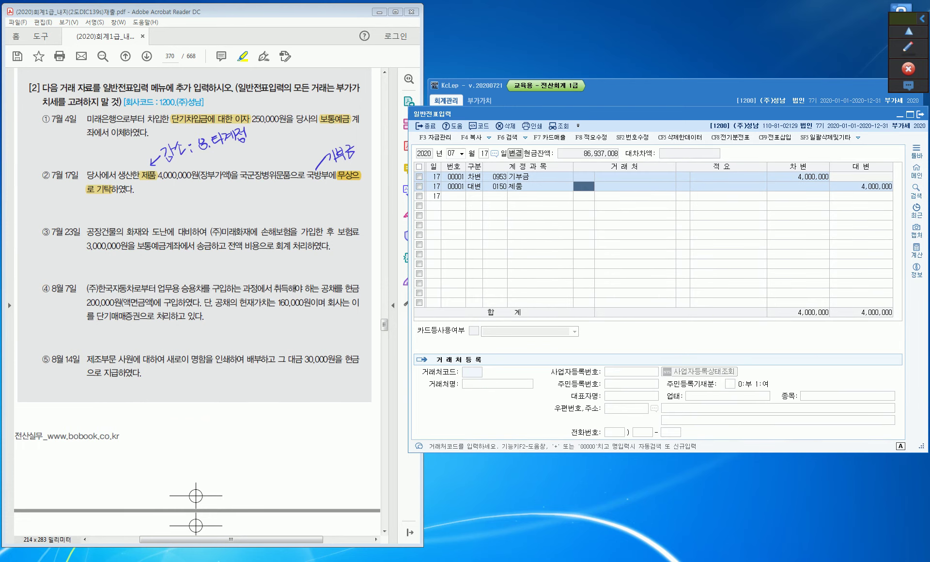
{"action": "key", "text": "Return"}
{"action": "key", "text": "Return"}
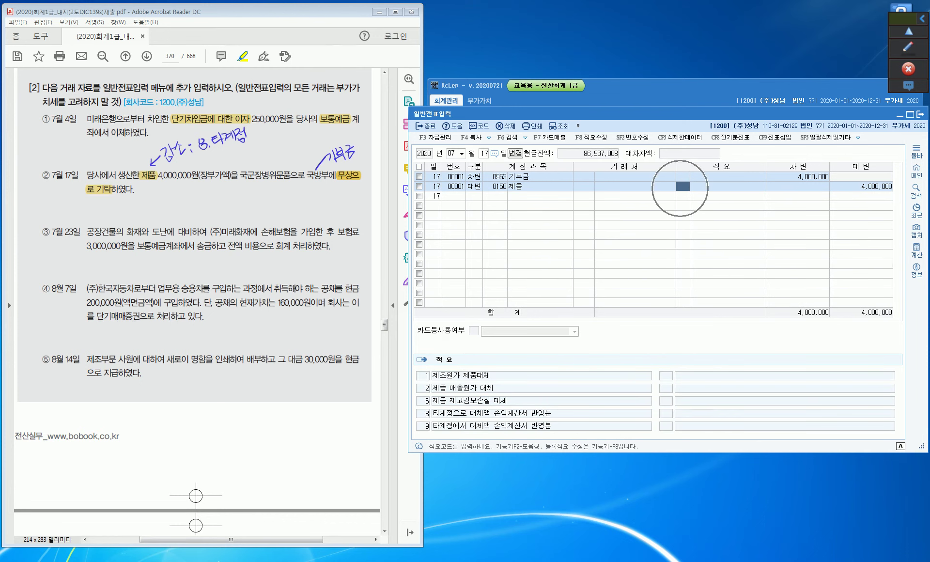
{"action": "type", "text": "ㅌ"}
{"action": "key", "text": "Return"}
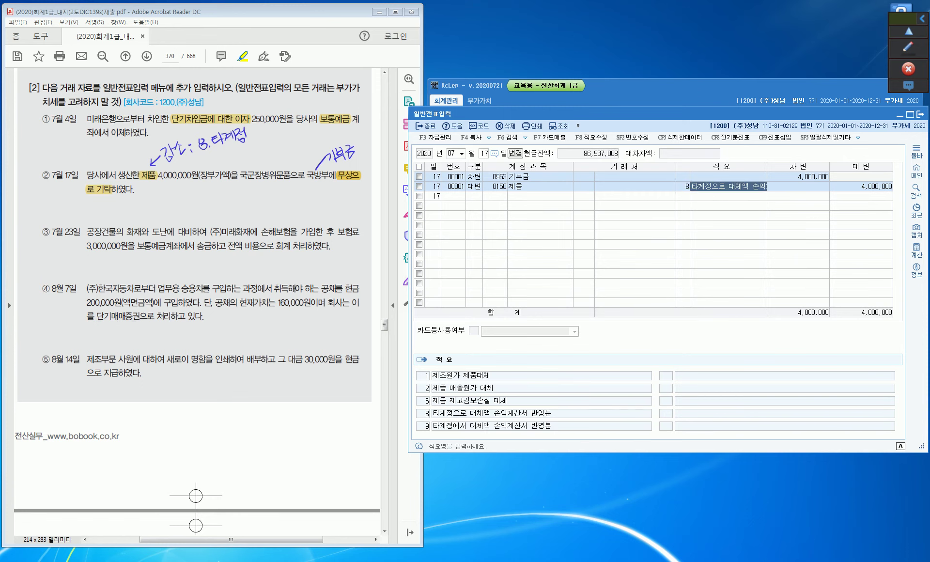
{"action": "key", "text": "Return"}
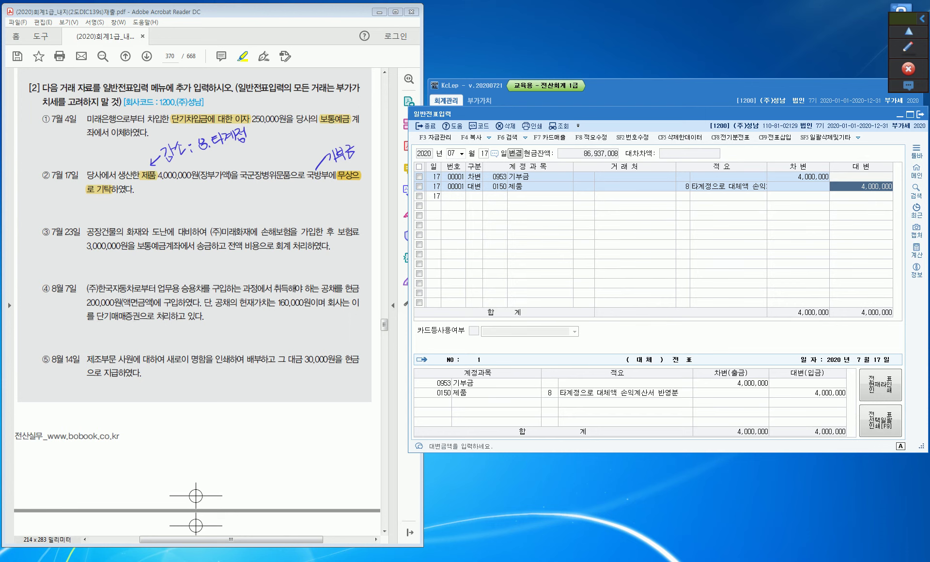
{"action": "key", "text": "Return"}
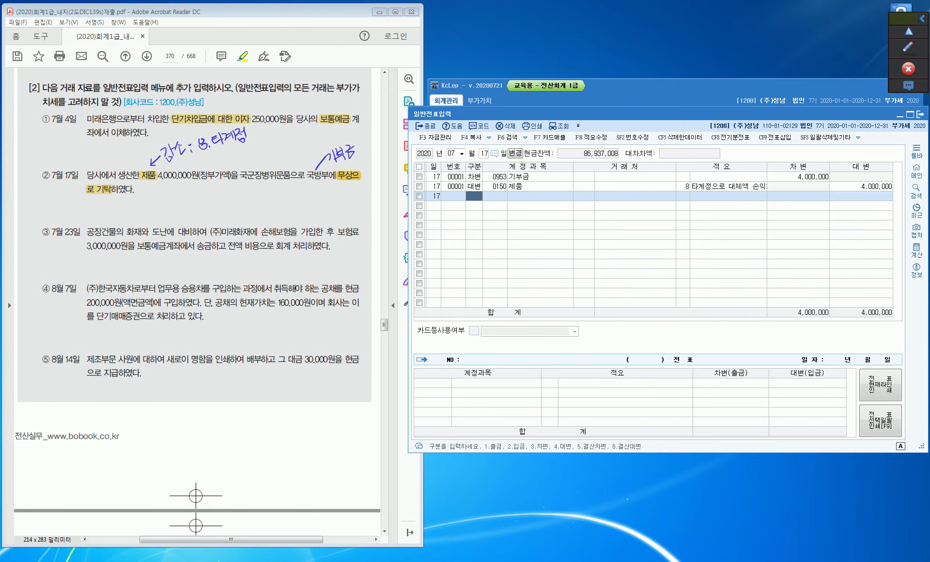
Step: Set the general voucher date to July 23, 2020
{"action": "key", "text": "Escape"}
{"action": "type", "text": "23"}
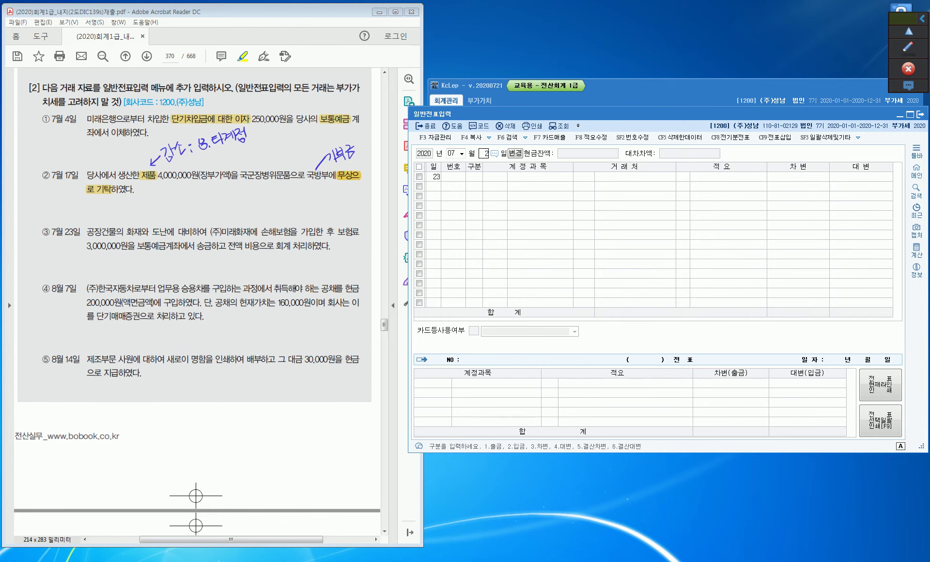
{"action": "key", "text": "Return"}
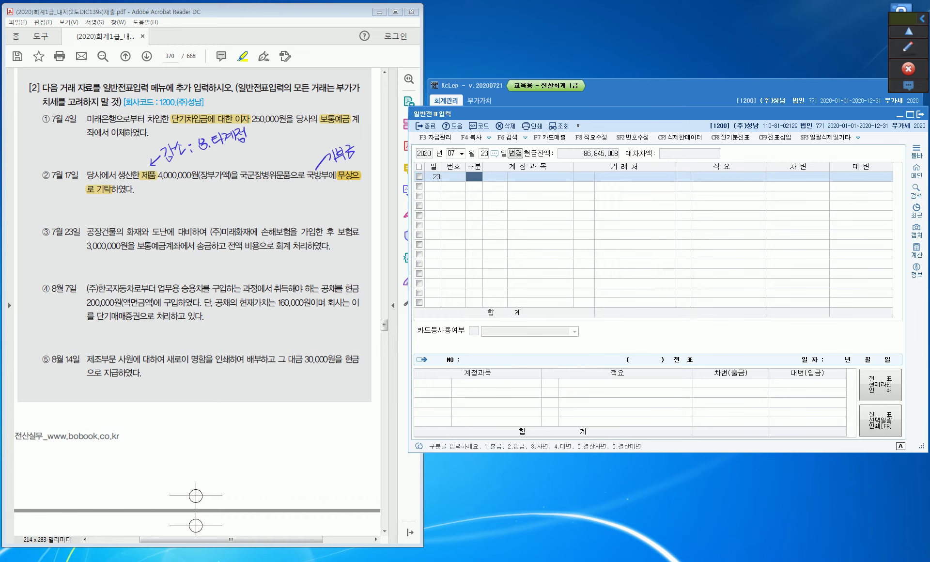
Step: Highlight 보험료, 비용, 보통예금 and 공장 in transaction ③ (July 23) of the PDF
{"action": "left_click_drag", "start_coordinate": [337, 232], "coordinate": [360, 232]}
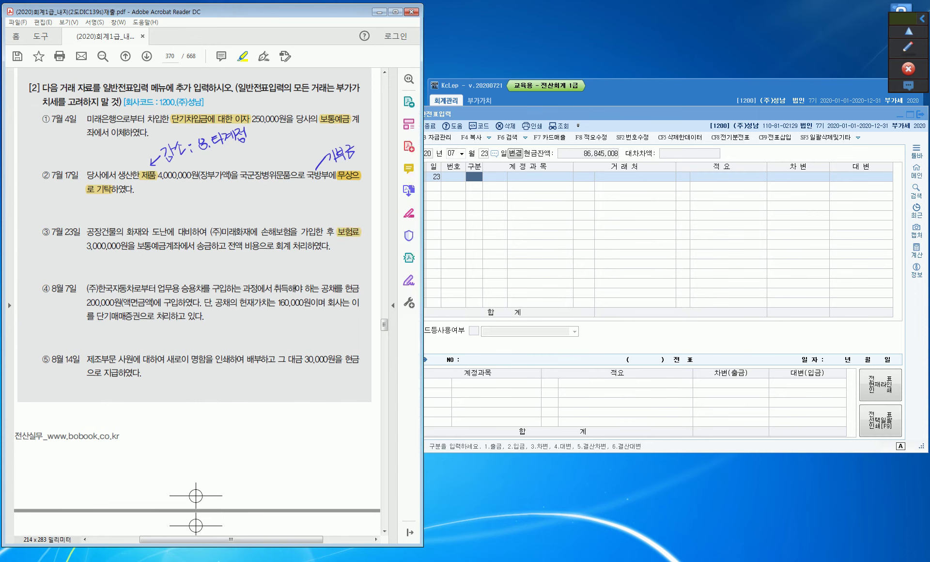
{"action": "mouse_move", "coordinate": [243, 246]}
{"action": "left_mouse_down"}
{"action": "mouse_move", "coordinate": [272, 246]}
{"action": "mouse_move", "coordinate": [246, 246]}
{"action": "mouse_move", "coordinate": [260, 246]}
{"action": "left_mouse_up"}
{"action": "key", "text": "ctrl"}
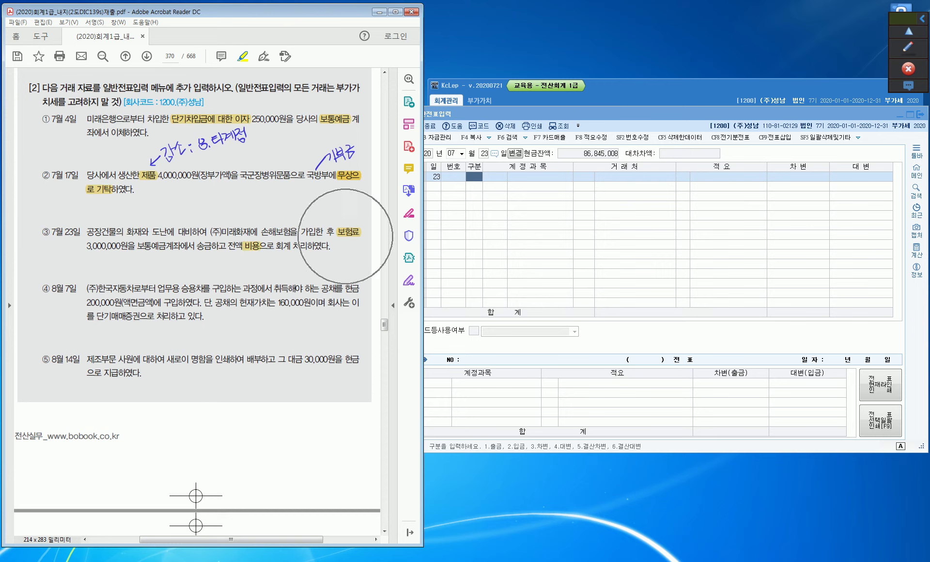
{"action": "left_click_drag", "start_coordinate": [137, 246], "coordinate": [167, 246]}
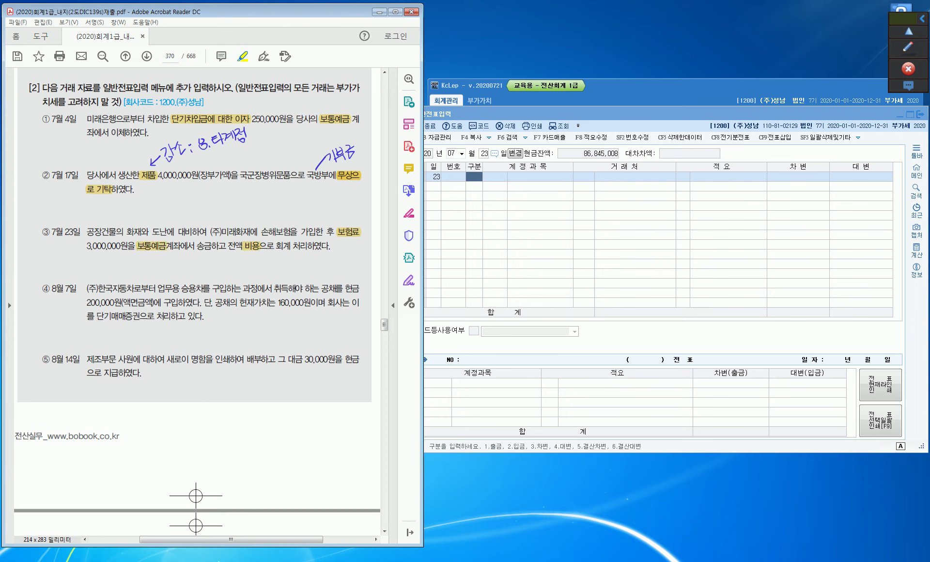
{"action": "left_click_drag", "start_coordinate": [86, 231], "coordinate": [103, 231]}
{"action": "key", "text": "ctrl"}
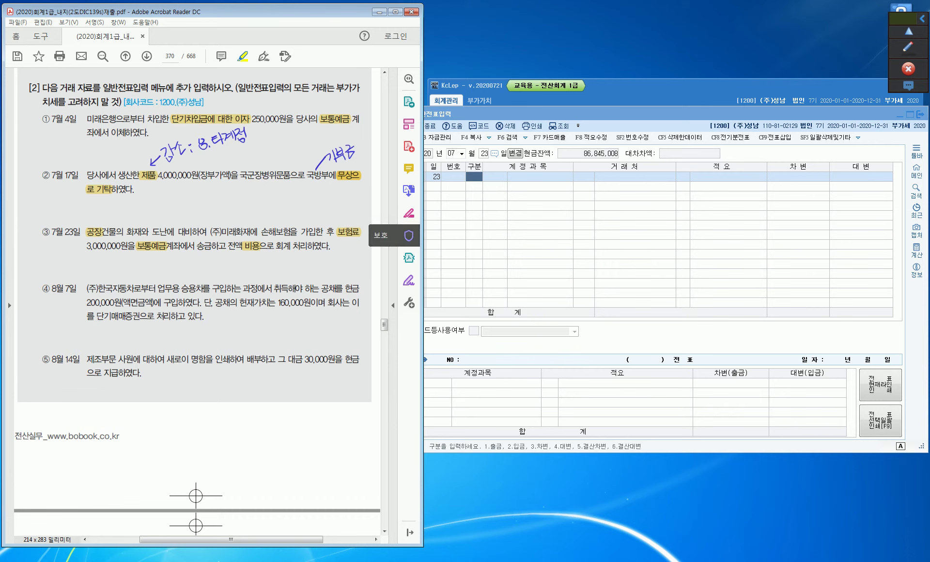
Step: Enter a debit line for the manufacturing-cost account 0521 보험료 with an amount of 3,000,000 in the July 23 voucher
{"action": "left_click", "coordinate": [474, 178]}
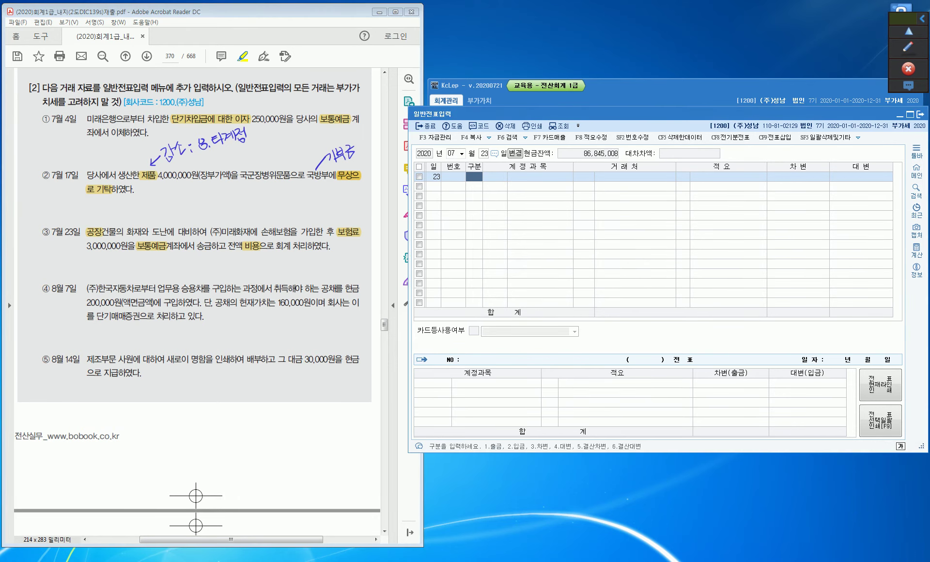
{"action": "type", "text": "3"}
{"action": "key", "text": "Return"}
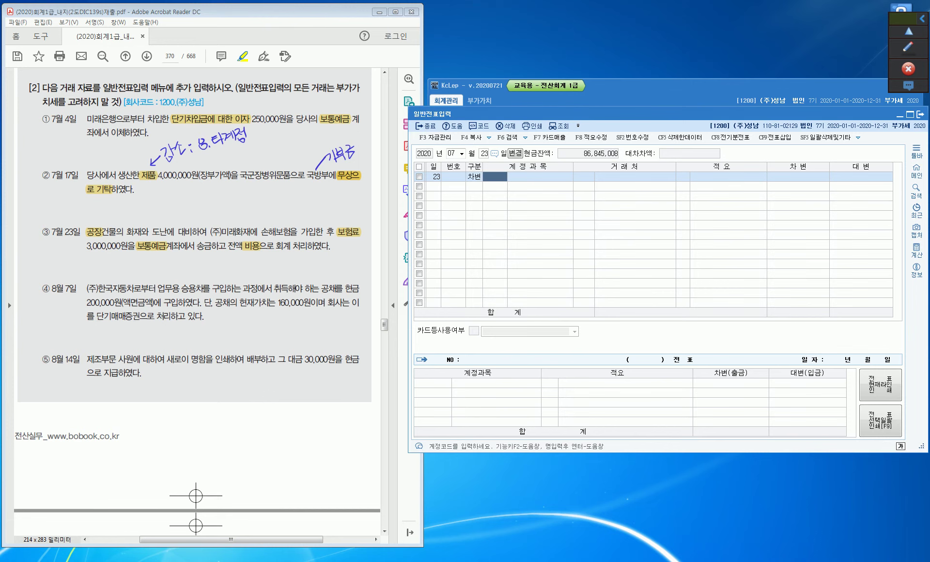
{"action": "type", "text": "보험료"}
{"action": "key", "text": "Return"}
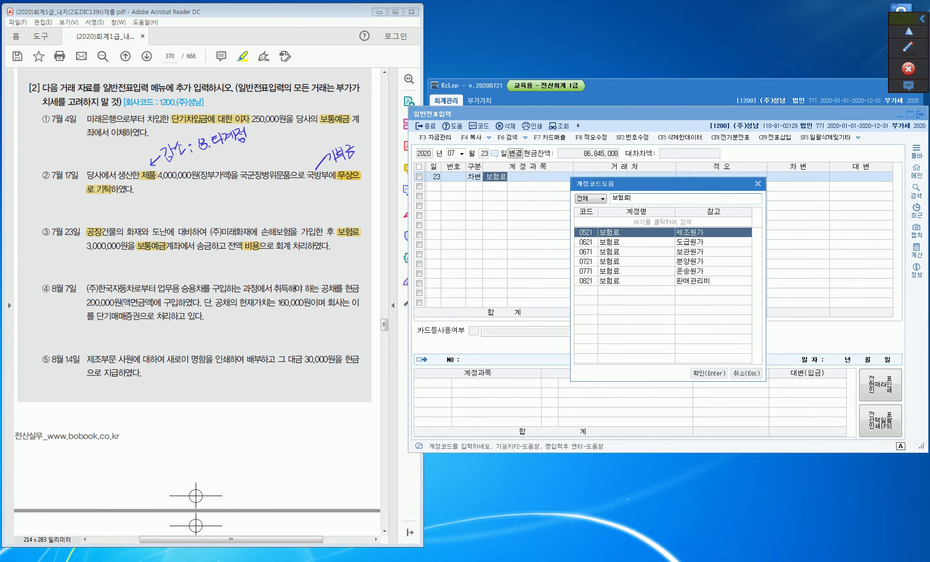
{"action": "key", "text": "Return"}
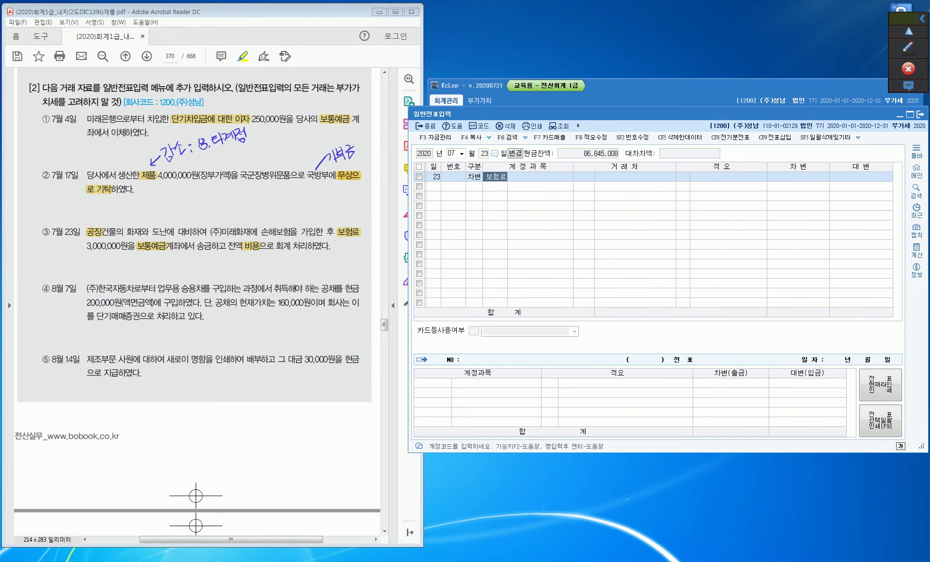
{"action": "key", "text": "Return"}
{"action": "key", "text": "Return"}
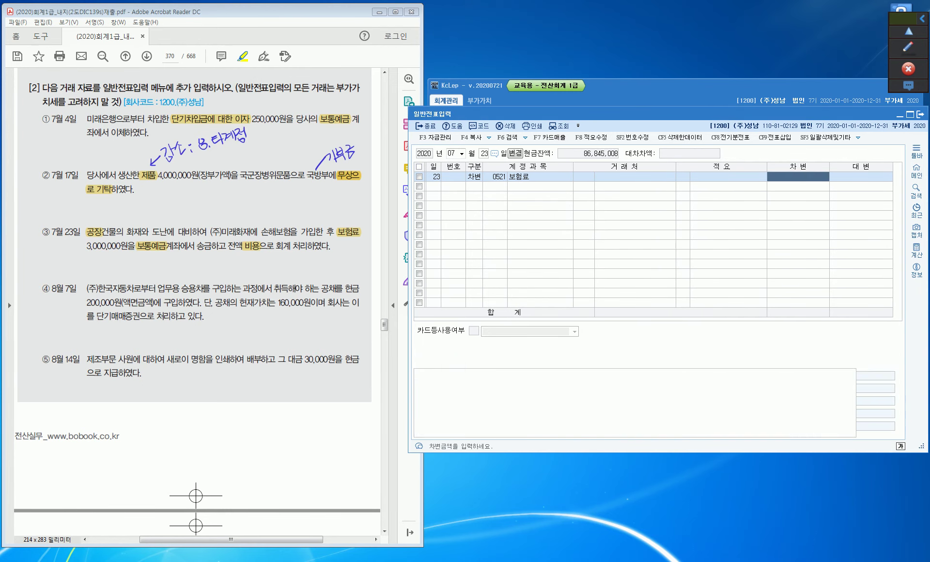
{"action": "key", "text": "Return"}
{"action": "type", "text": "3000000"}
{"action": "key", "text": "Return"}
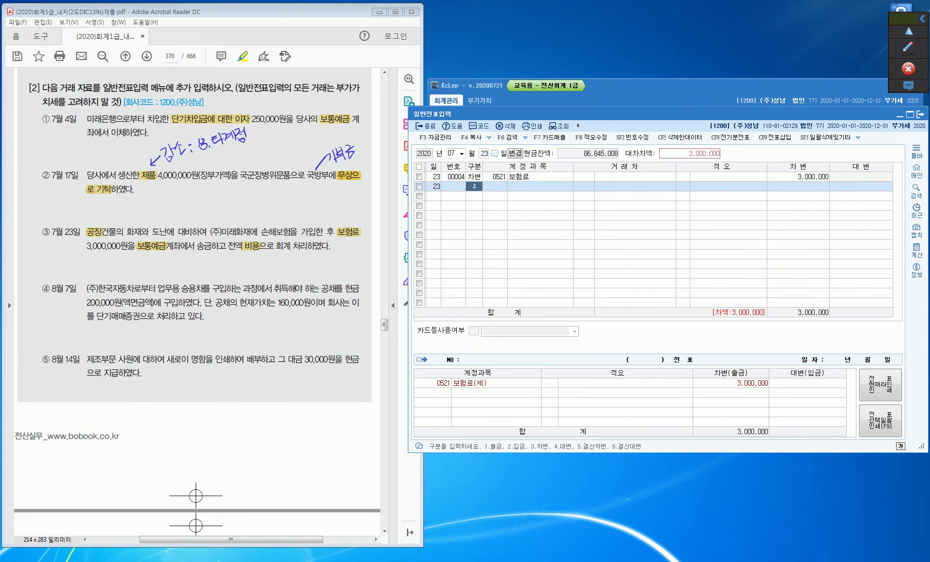
Step: Add the offsetting credit line for account 103 보통예금 with 3,000,000 in the July 23 voucher
{"action": "key", "text": "Return"}
{"action": "type", "text": "103"}
{"action": "key", "text": "Return"}
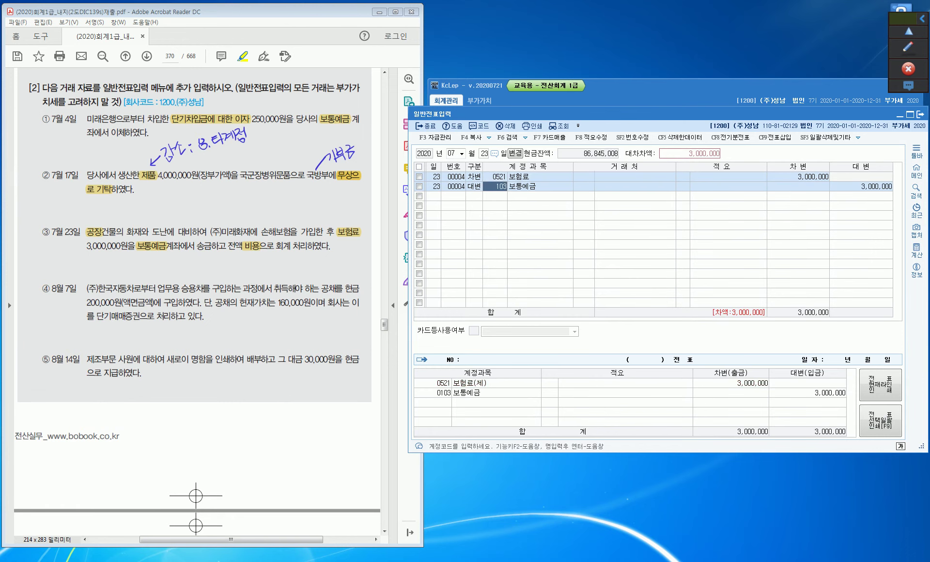
{"action": "key", "text": "Return"}
{"action": "key", "text": "Return"}
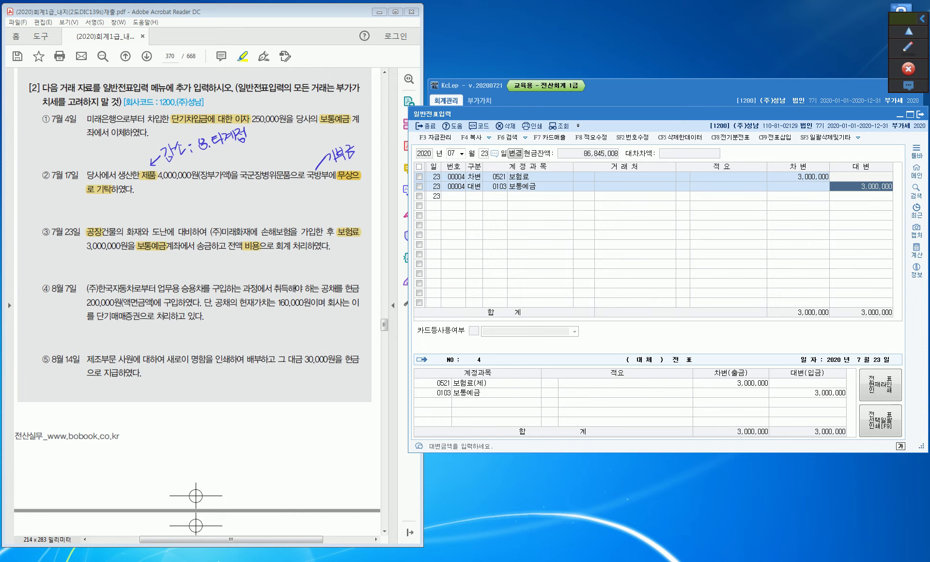
{"action": "key", "text": "Return"}
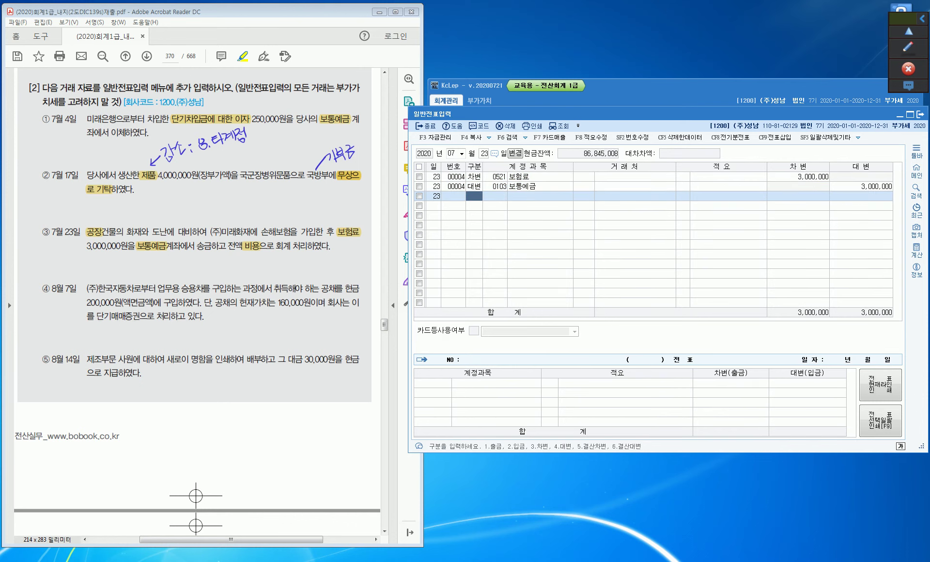
Step: Change the general voucher date to August 7
{"action": "key", "text": "Escape"}
{"action": "key", "text": "Escape"}
{"action": "type", "text": "8"}
{"action": "key", "text": "Return"}
{"action": "type", "text": "7"}
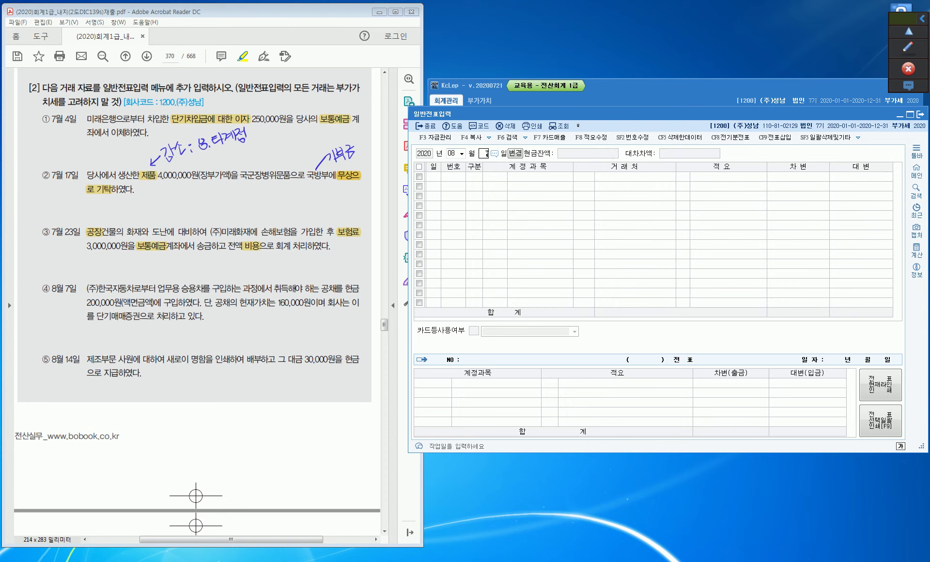
{"action": "key", "text": "Return"}
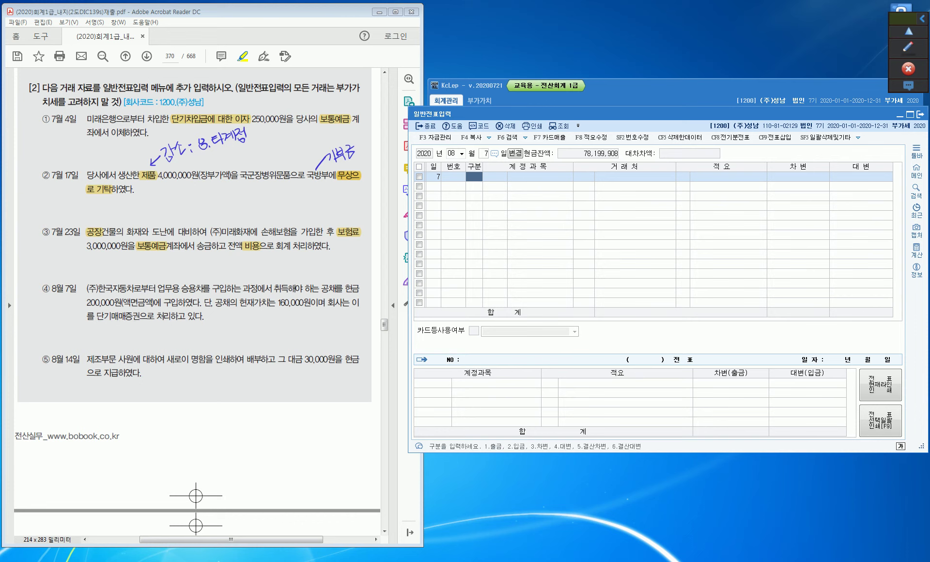
Step: Highlight 현금 in transaction ④ of the PDF and handwrite 매입금액 with an arrow to the 200,000원 amount
{"action": "left_click_drag", "start_coordinate": [344, 289], "coordinate": [361, 289]}
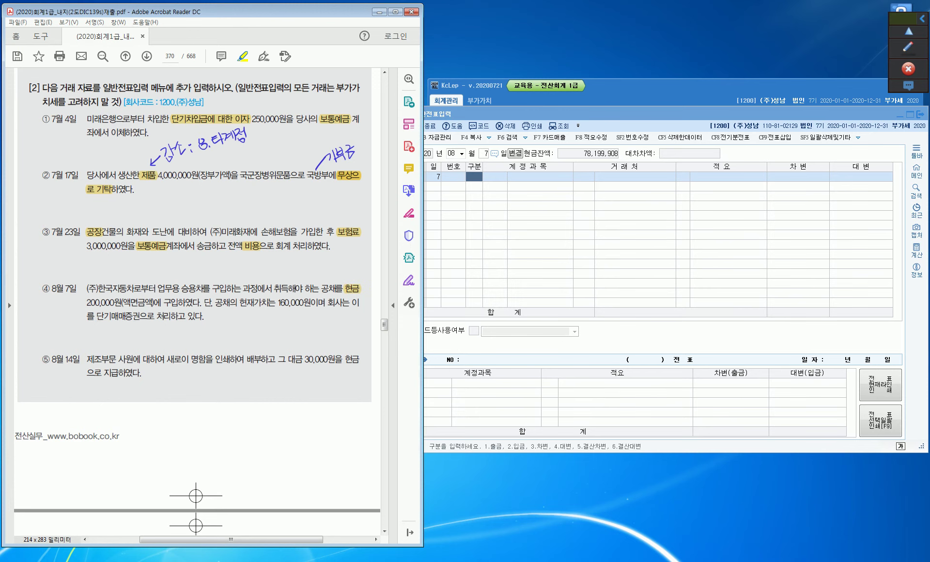
{"action": "left_click", "coordinate": [908, 48]}
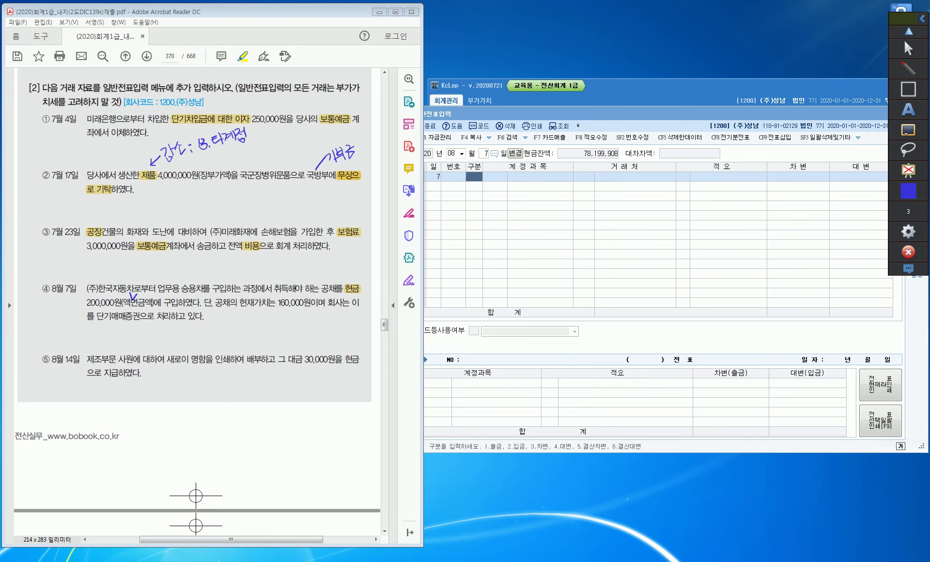
{"action": "mouse_move", "coordinate": [146, 269]}
{"action": "left_mouse_down"}
{"action": "mouse_move", "coordinate": [114, 294]}
{"action": "mouse_move", "coordinate": [154, 274]}
{"action": "mouse_move", "coordinate": [156, 261]}
{"action": "mouse_move", "coordinate": [160, 274]}
{"action": "mouse_move", "coordinate": [168, 254]}
{"action": "mouse_move", "coordinate": [189, 264]}
{"action": "left_mouse_up"}
{"action": "left_click_drag", "start_coordinate": [187, 259], "coordinate": [192, 267]}
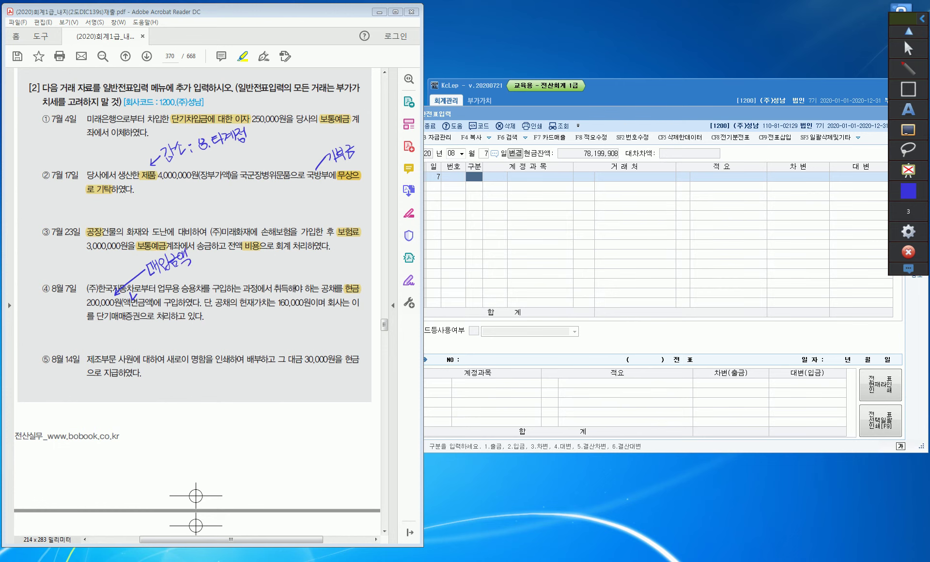
Step: Underline 현재가치는 and 단기매매증권 in transaction ④ and handwrite "유가증권의 매입금액 = 공정가치 160.000" beneath it
{"action": "mouse_move", "coordinate": [241, 309]}
{"action": "left_mouse_down"}
{"action": "mouse_move", "coordinate": [274, 308]}
{"action": "mouse_move", "coordinate": [300, 289]}
{"action": "left_mouse_up"}
{"action": "mouse_move", "coordinate": [98, 321]}
{"action": "left_mouse_down"}
{"action": "mouse_move", "coordinate": [139, 321]}
{"action": "mouse_move", "coordinate": [110, 331]}
{"action": "left_mouse_up"}
{"action": "left_click_drag", "start_coordinate": [103, 332], "coordinate": [138, 339]}
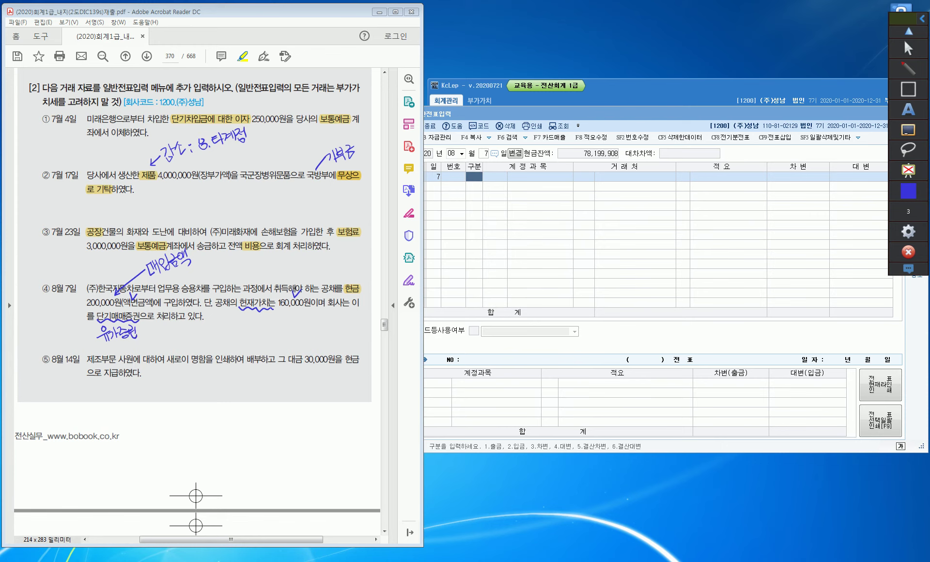
{"action": "left_click_drag", "start_coordinate": [144, 326], "coordinate": [141, 332]}
{"action": "left_click_drag", "start_coordinate": [137, 335], "coordinate": [151, 340]}
{"action": "left_click_drag", "start_coordinate": [161, 326], "coordinate": [168, 334]}
{"action": "left_click_drag", "start_coordinate": [170, 323], "coordinate": [173, 341]}
{"action": "mouse_move", "coordinate": [178, 326]}
{"action": "left_mouse_down"}
{"action": "mouse_move", "coordinate": [185, 340]}
{"action": "mouse_move", "coordinate": [194, 335]}
{"action": "left_mouse_up"}
{"action": "left_click_drag", "start_coordinate": [196, 322], "coordinate": [203, 324]}
{"action": "mouse_move", "coordinate": [200, 324]}
{"action": "left_mouse_down"}
{"action": "mouse_move", "coordinate": [207, 338]}
{"action": "mouse_move", "coordinate": [218, 329]}
{"action": "left_mouse_up"}
{"action": "mouse_move", "coordinate": [212, 335]}
{"action": "left_mouse_down"}
{"action": "mouse_move", "coordinate": [228, 329]}
{"action": "mouse_move", "coordinate": [226, 338]}
{"action": "left_mouse_up"}
{"action": "mouse_move", "coordinate": [231, 322]}
{"action": "left_mouse_down"}
{"action": "mouse_move", "coordinate": [236, 334]}
{"action": "mouse_move", "coordinate": [247, 332]}
{"action": "left_mouse_up"}
{"action": "mouse_move", "coordinate": [251, 318]}
{"action": "left_mouse_down"}
{"action": "mouse_move", "coordinate": [252, 333]}
{"action": "mouse_move", "coordinate": [256, 325]}
{"action": "left_mouse_up"}
{"action": "left_click_drag", "start_coordinate": [255, 318], "coordinate": [255, 330]}
{"action": "mouse_move", "coordinate": [264, 315]}
{"action": "left_mouse_down"}
{"action": "mouse_move", "coordinate": [265, 334]}
{"action": "mouse_move", "coordinate": [297, 327]}
{"action": "left_mouse_up"}
{"action": "left_click_drag", "start_coordinate": [301, 321], "coordinate": [304, 329]}
{"action": "left_click_drag", "start_coordinate": [311, 322], "coordinate": [310, 328]}
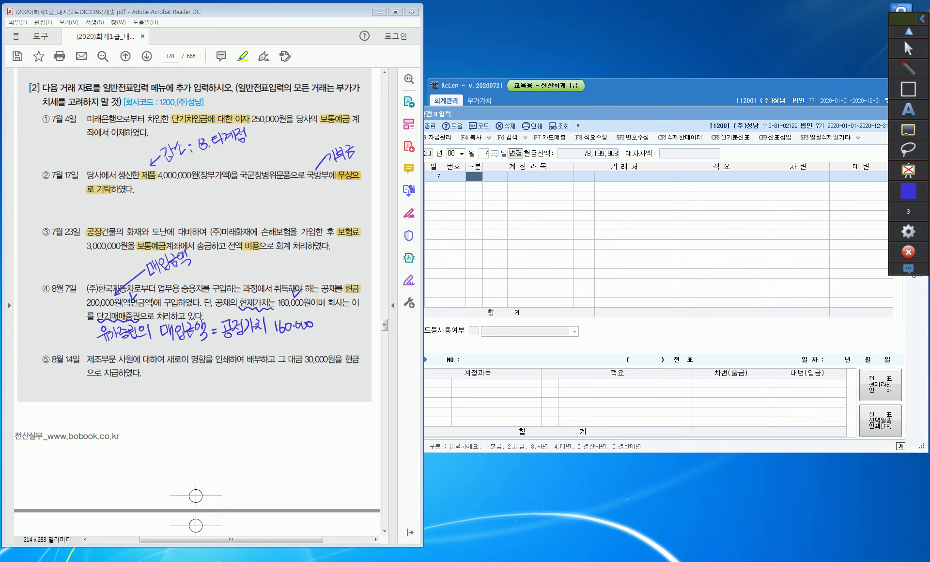
Step: Handwrite "공 - 매 = 차이 40.000 자산의 취득원가" above transaction ④ in the PDF
{"action": "left_click_drag", "start_coordinate": [215, 260], "coordinate": [223, 269]}
{"action": "left_click_drag", "start_coordinate": [219, 271], "coordinate": [251, 266]}
{"action": "mouse_move", "coordinate": [253, 256]}
{"action": "left_mouse_down"}
{"action": "mouse_move", "coordinate": [253, 268]}
{"action": "mouse_move", "coordinate": [276, 258]}
{"action": "mouse_move", "coordinate": [278, 270]}
{"action": "left_mouse_up"}
{"action": "left_click_drag", "start_coordinate": [278, 260], "coordinate": [281, 261]}
{"action": "left_click_drag", "start_coordinate": [283, 256], "coordinate": [290, 265]}
{"action": "mouse_move", "coordinate": [269, 274]}
{"action": "left_mouse_down"}
{"action": "mouse_move", "coordinate": [301, 262]}
{"action": "mouse_move", "coordinate": [300, 280]}
{"action": "mouse_move", "coordinate": [343, 265]}
{"action": "left_mouse_up"}
{"action": "left_click_drag", "start_coordinate": [345, 257], "coordinate": [380, 256]}
{"action": "left_click_drag", "start_coordinate": [379, 241], "coordinate": [388, 250]}
{"action": "mouse_move", "coordinate": [382, 252]}
{"action": "left_mouse_down"}
{"action": "mouse_move", "coordinate": [392, 255]}
{"action": "mouse_move", "coordinate": [389, 242]}
{"action": "left_mouse_up"}
{"action": "mouse_move", "coordinate": [387, 245]}
{"action": "left_mouse_down"}
{"action": "mouse_move", "coordinate": [398, 241]}
{"action": "mouse_move", "coordinate": [395, 248]}
{"action": "left_mouse_up"}
{"action": "mouse_move", "coordinate": [398, 240]}
{"action": "left_mouse_down"}
{"action": "mouse_move", "coordinate": [399, 250]}
{"action": "mouse_move", "coordinate": [404, 243]}
{"action": "left_mouse_up"}
{"action": "left_click_drag", "start_coordinate": [407, 230], "coordinate": [412, 244]}
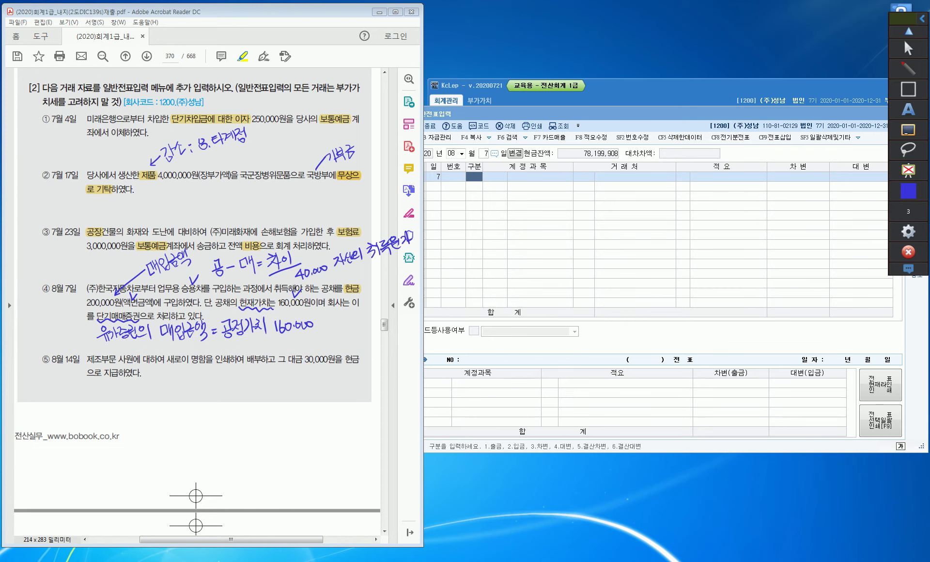
Step: Handwrite 차량운반구 under the 자산의 취득원가 note and leave the drawing mode
{"action": "left_click_drag", "start_coordinate": [356, 268], "coordinate": [361, 272]}
{"action": "left_click_drag", "start_coordinate": [357, 274], "coordinate": [371, 272]}
{"action": "left_click_drag", "start_coordinate": [367, 271], "coordinate": [373, 274]}
{"action": "mouse_move", "coordinate": [373, 266]}
{"action": "left_mouse_down"}
{"action": "mouse_move", "coordinate": [376, 278]}
{"action": "mouse_move", "coordinate": [383, 268]}
{"action": "left_mouse_up"}
{"action": "mouse_move", "coordinate": [380, 265]}
{"action": "left_mouse_down"}
{"action": "mouse_move", "coordinate": [385, 273]}
{"action": "mouse_move", "coordinate": [399, 264]}
{"action": "left_mouse_up"}
{"action": "left_click", "coordinate": [909, 49]}
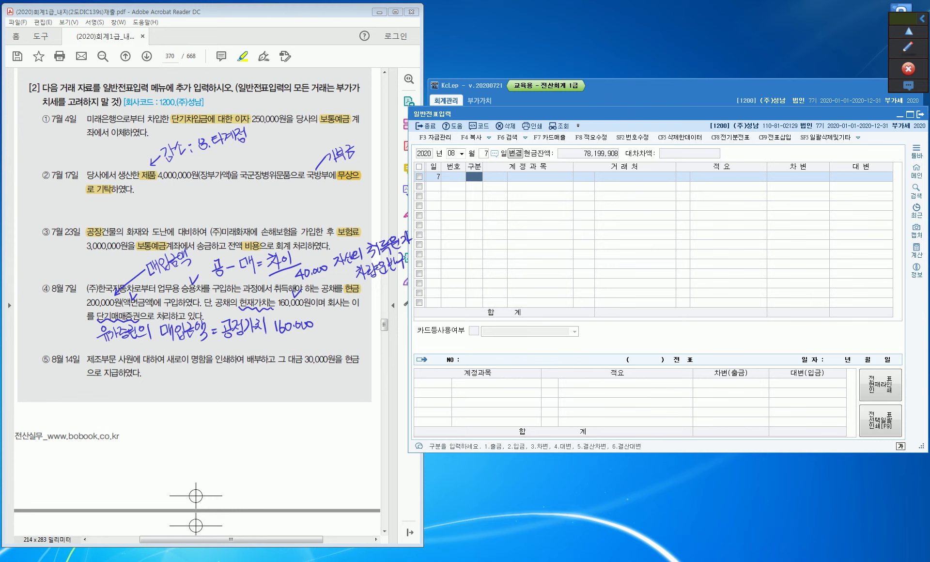
Step: Enter a credit line for account 101 현금 with an amount of 200,000 in the August 7 voucher
{"action": "type", "text": "4"}
{"action": "key", "text": "Return"}
{"action": "type", "text": "101"}
{"action": "key", "text": "Return"}
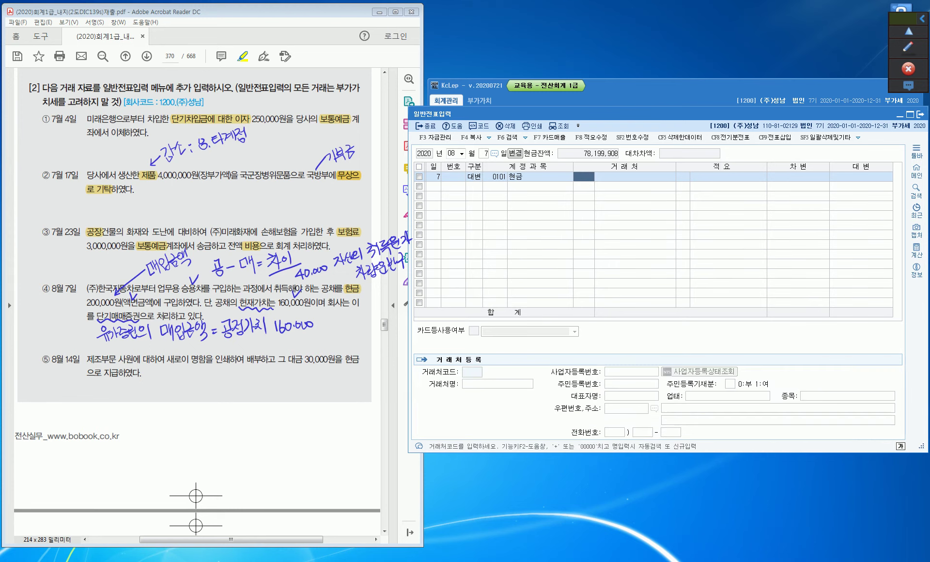
{"action": "key", "text": "Return"}
{"action": "key", "text": "Return"}
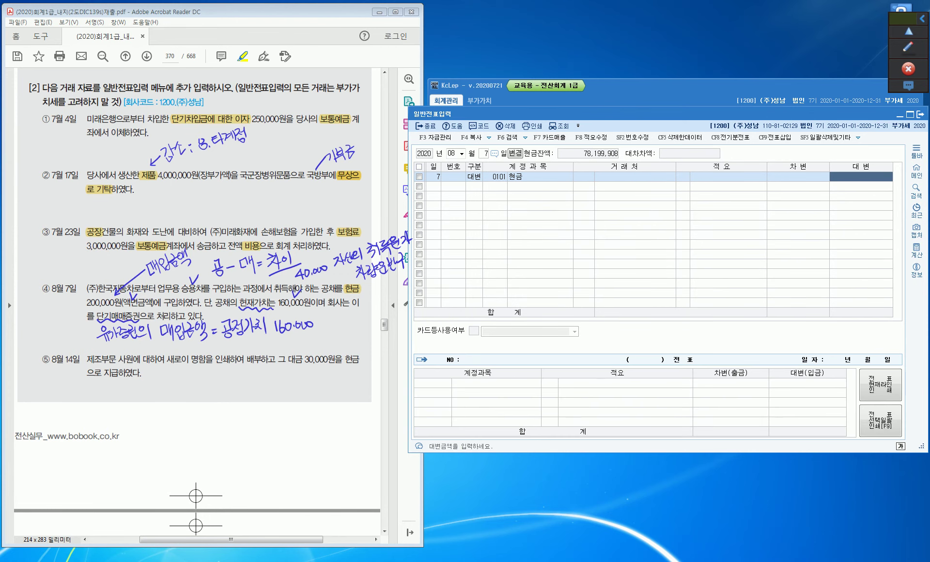
{"action": "type", "text": "2000000"}
{"action": "key", "text": "Return"}
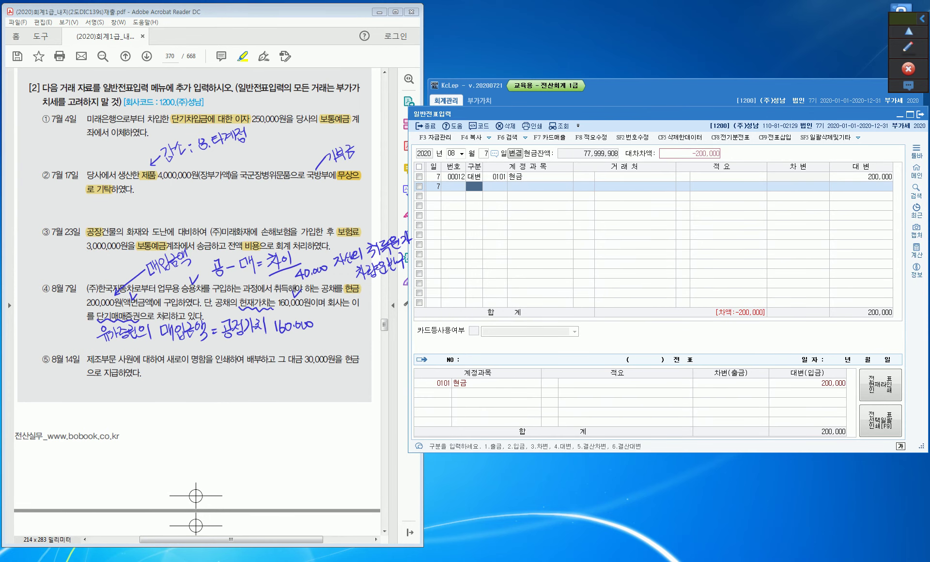
Step: Add a debit line for account 0107 단기매매증권 with an amount of 160,000 in the August 7 voucher
{"action": "type", "text": "3"}
{"action": "key", "text": "Return"}
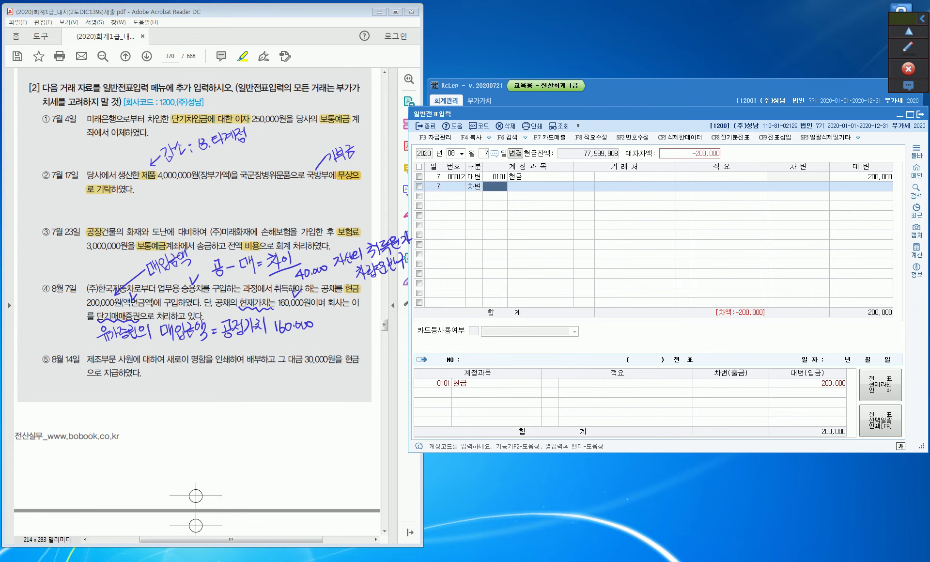
{"action": "type", "text": "단기매"}
{"action": "key", "text": "Return"}
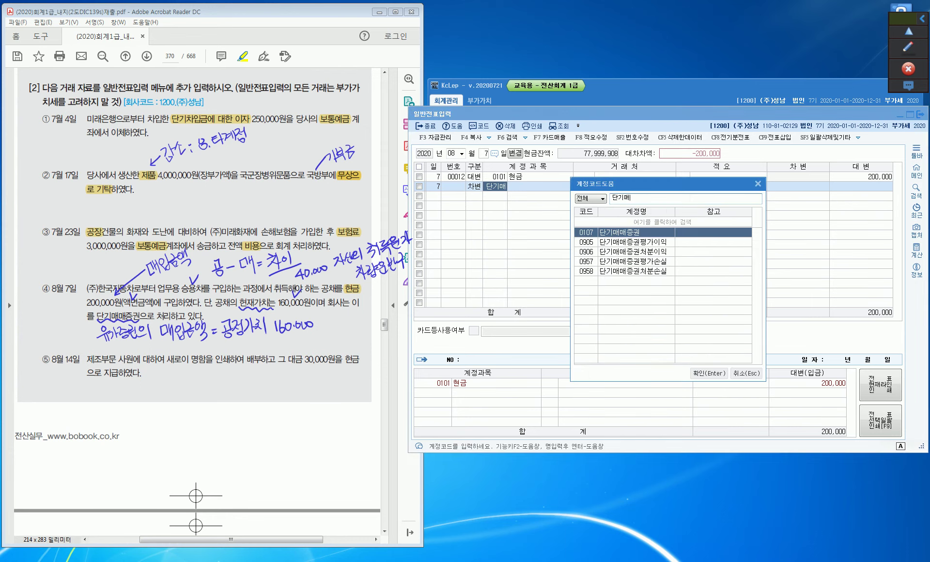
{"action": "key", "text": "Return"}
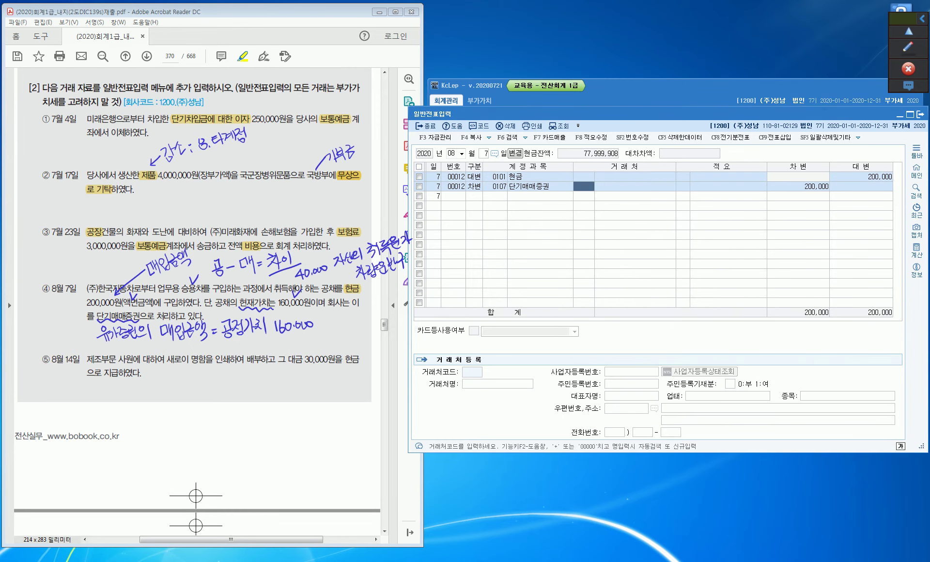
{"action": "key", "text": "Return"}
{"action": "key", "text": "Return"}
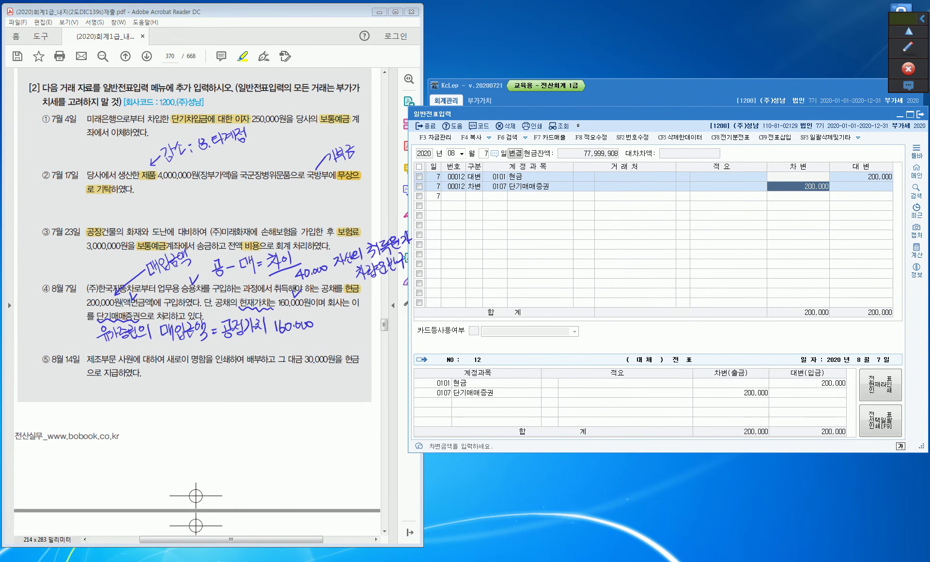
{"action": "type", "text": "160000"}
{"action": "key", "text": "Return"}
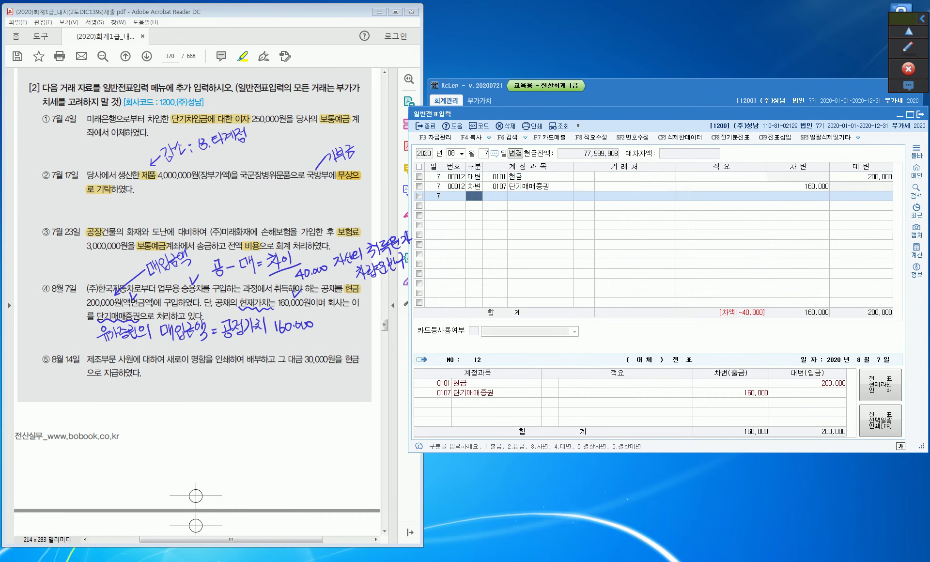
Step: Add a debit line for account 208 차량운반구 with the remaining 40,000 in the August 7 voucher
{"action": "type", "text": "3"}
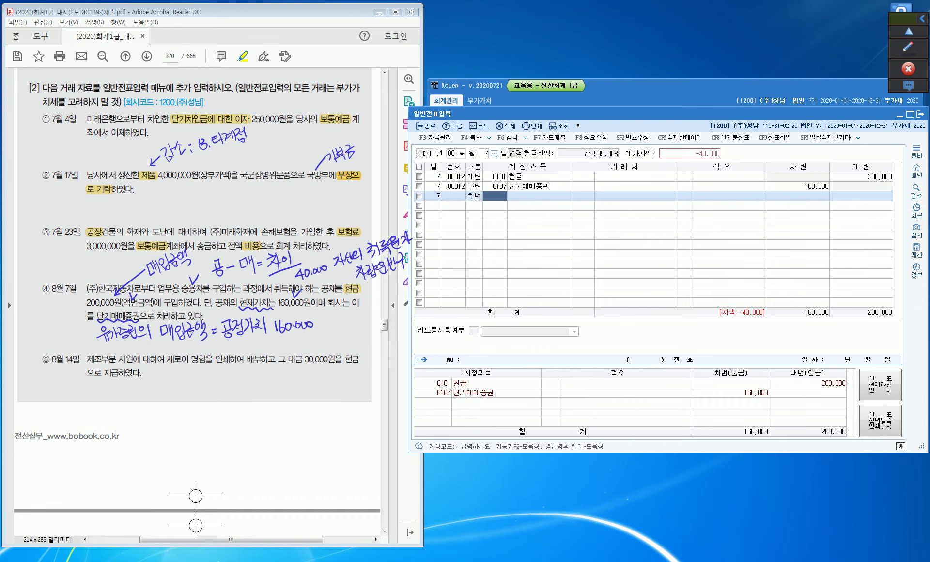
{"action": "type", "text": "208"}
{"action": "key", "text": "Return"}
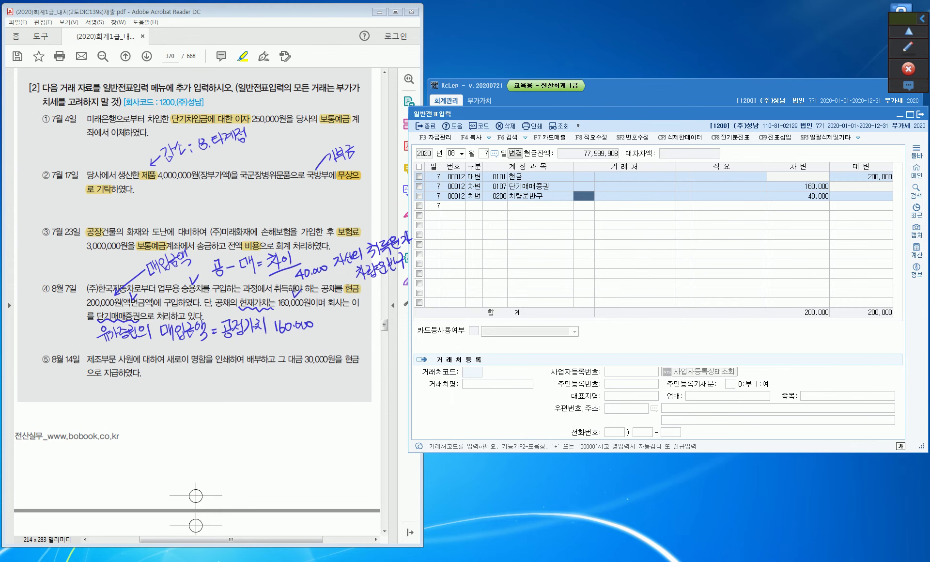
{"action": "key", "text": "Return"}
{"action": "key", "text": "Return"}
{"action": "key", "text": "Return"}
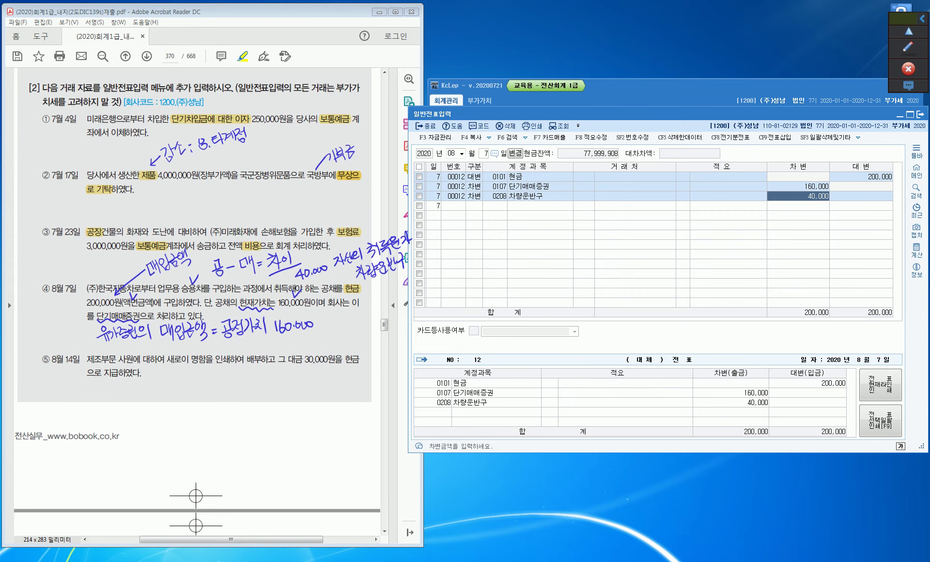
Step: Finish the August 7 voucher and set the voucher entry date to August 14
{"action": "key", "text": "Return"}
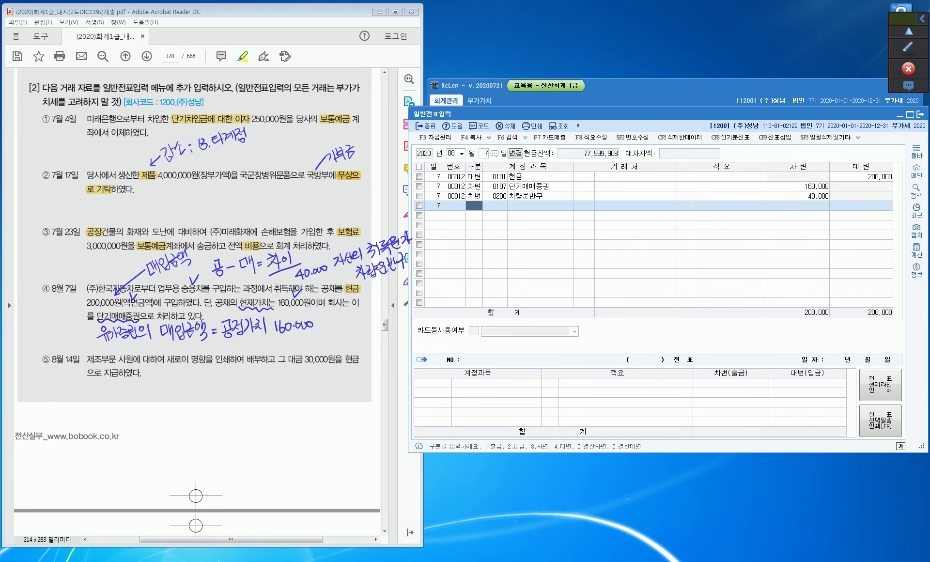
{"action": "key", "text": "Escape"}
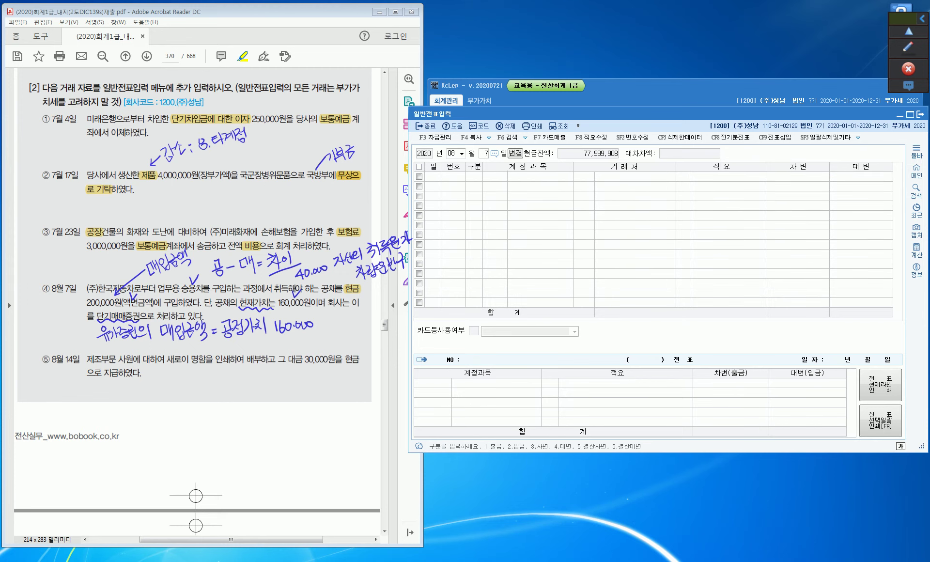
{"action": "type", "text": "14"}
{"action": "key", "text": "Return"}
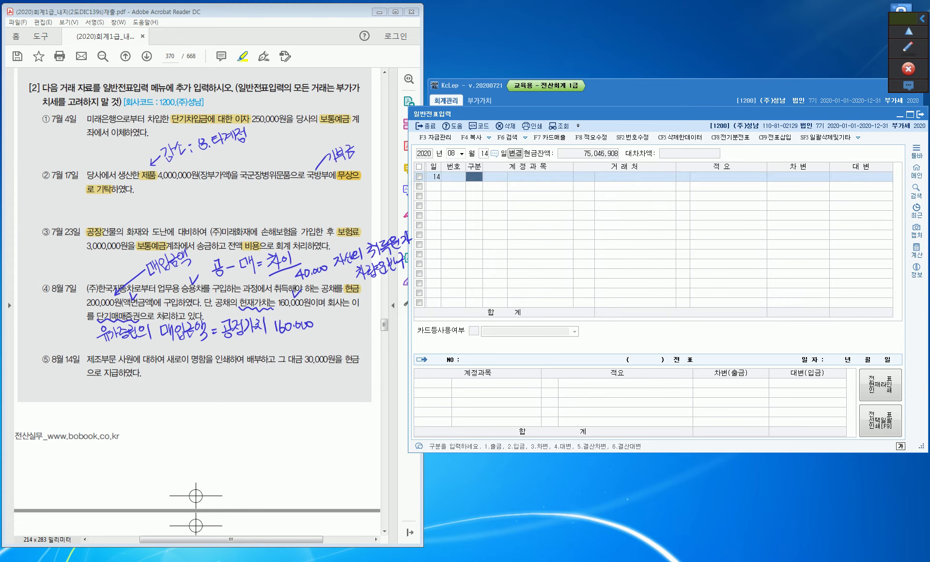
Step: Highlight 명함을 인쇄하여, 현금 and 제조 in the August 14 transaction of the PDF
{"action": "left_click_drag", "start_coordinate": [190, 359], "coordinate": [245, 359]}
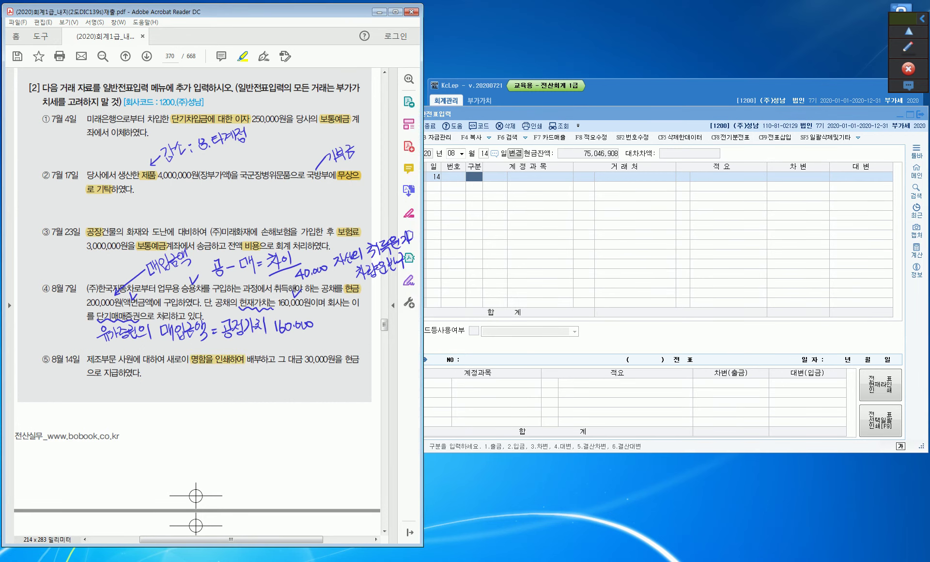
{"action": "left_click_drag", "start_coordinate": [344, 359], "coordinate": [361, 359]}
{"action": "left_click_drag", "start_coordinate": [86, 359], "coordinate": [103, 359]}
Step: Enter a cash payment (출금) line for account 0526 도서인쇄비 with an amount of 30,000 in the August 14 voucher
{"action": "left_click", "coordinate": [474, 177]}
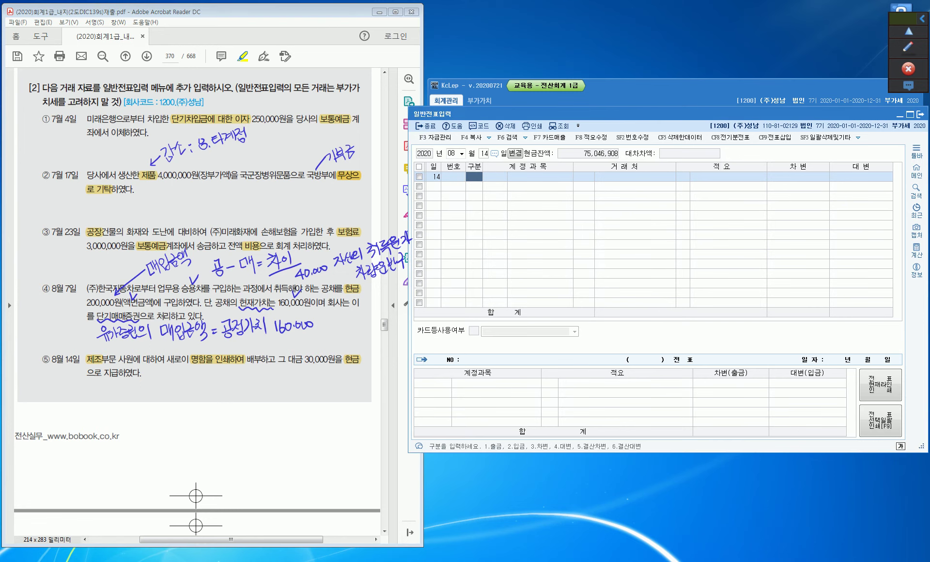
{"action": "type", "text": "1"}
{"action": "key", "text": "Return"}
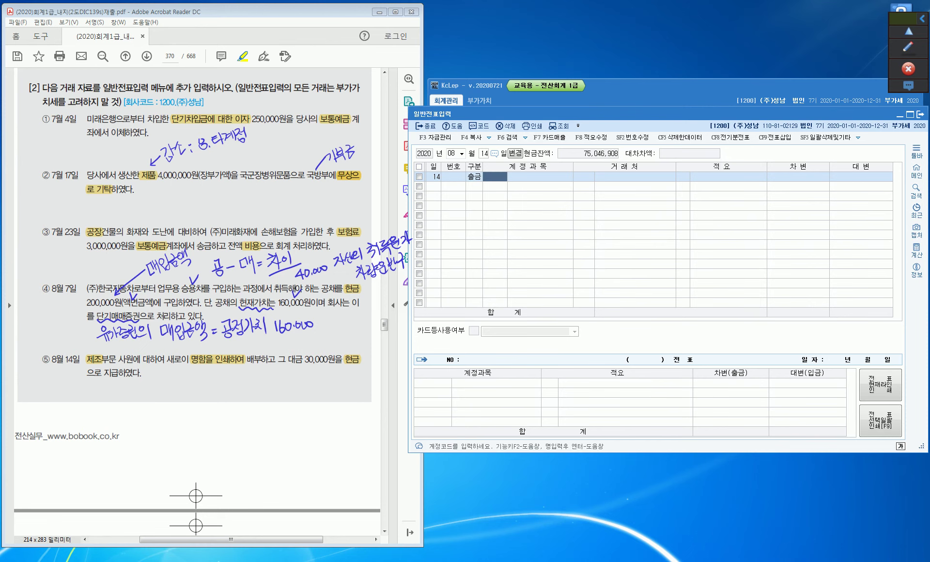
{"action": "type", "text": "도서"}
{"action": "key", "text": "Return"}
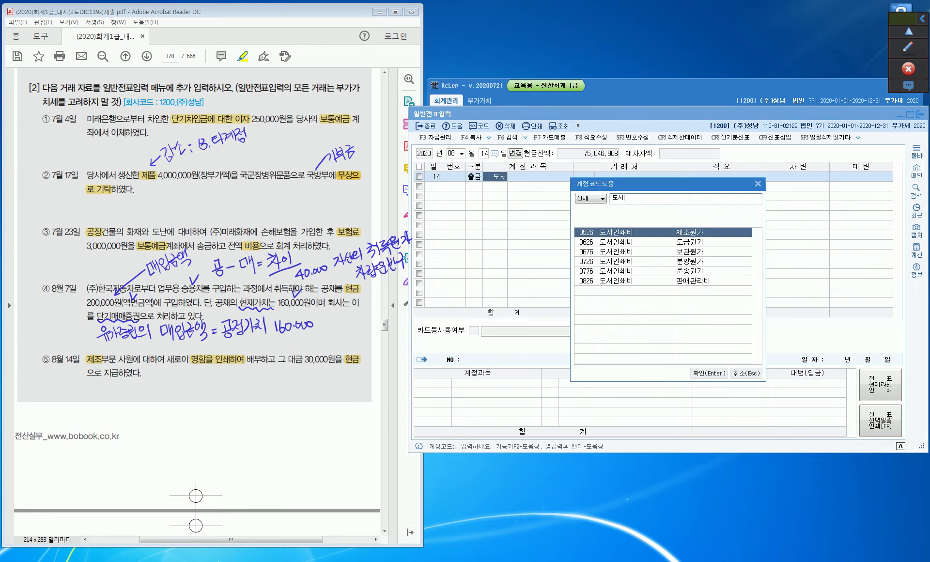
{"action": "key", "text": "Return"}
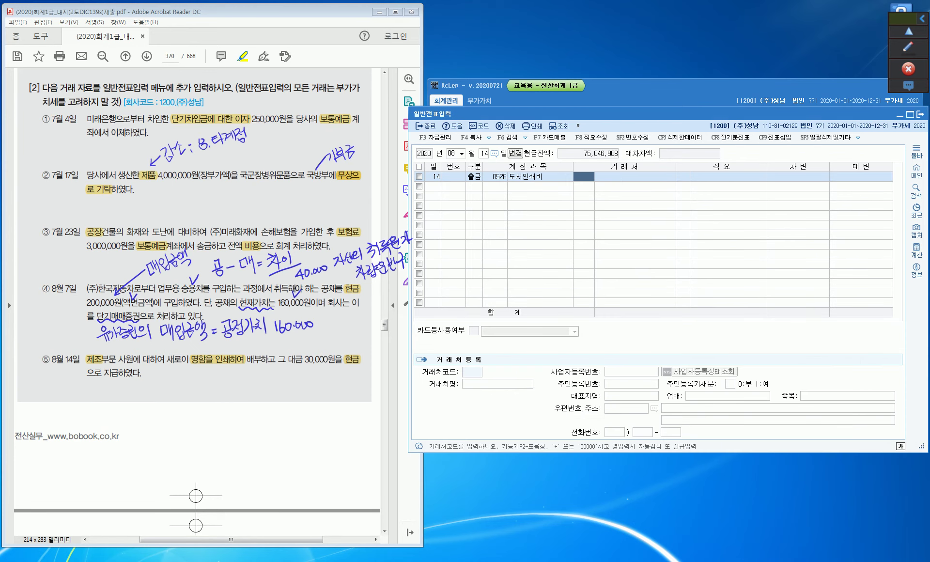
{"action": "key", "text": "Return"}
{"action": "key", "text": "Return"}
{"action": "key", "text": "Return"}
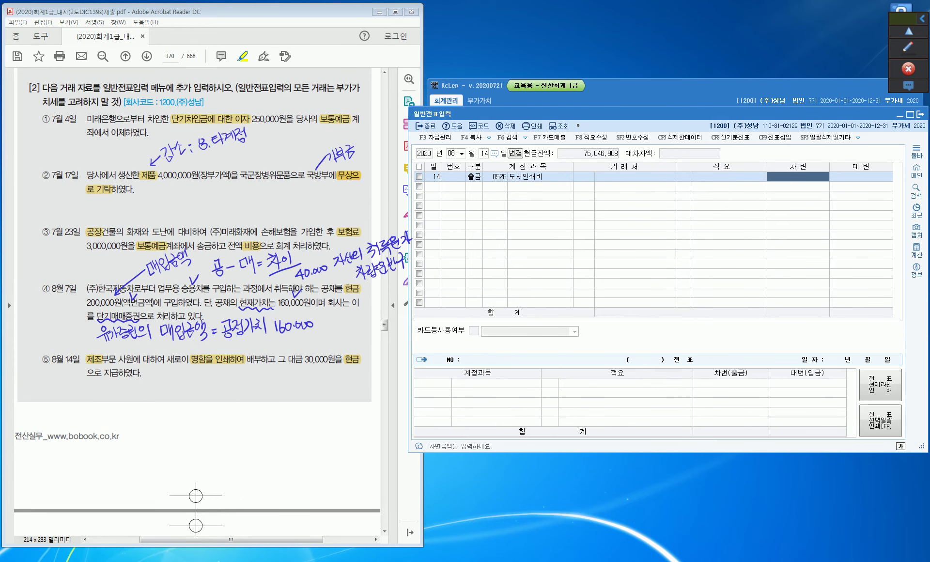
{"action": "type", "text": "300000"}
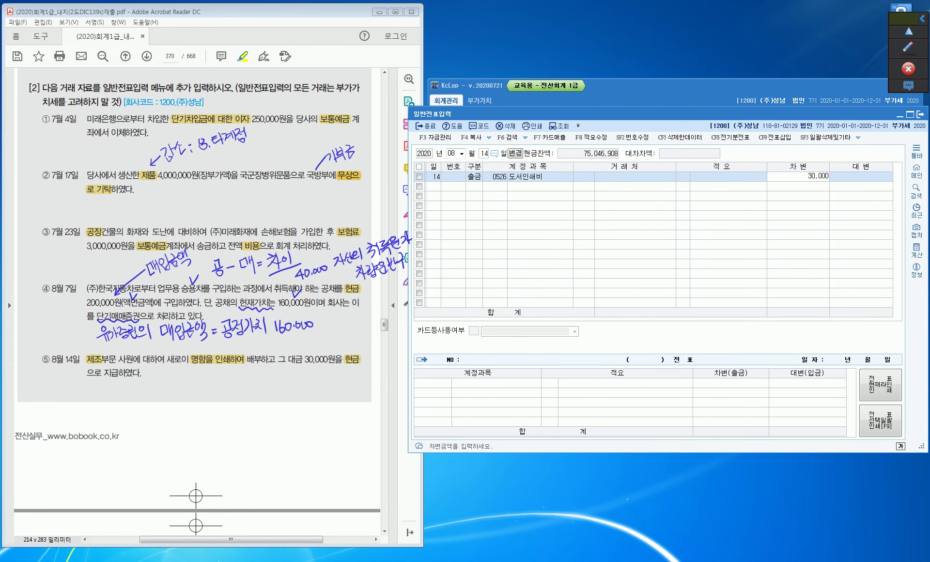
{"action": "key", "text": "Return"}
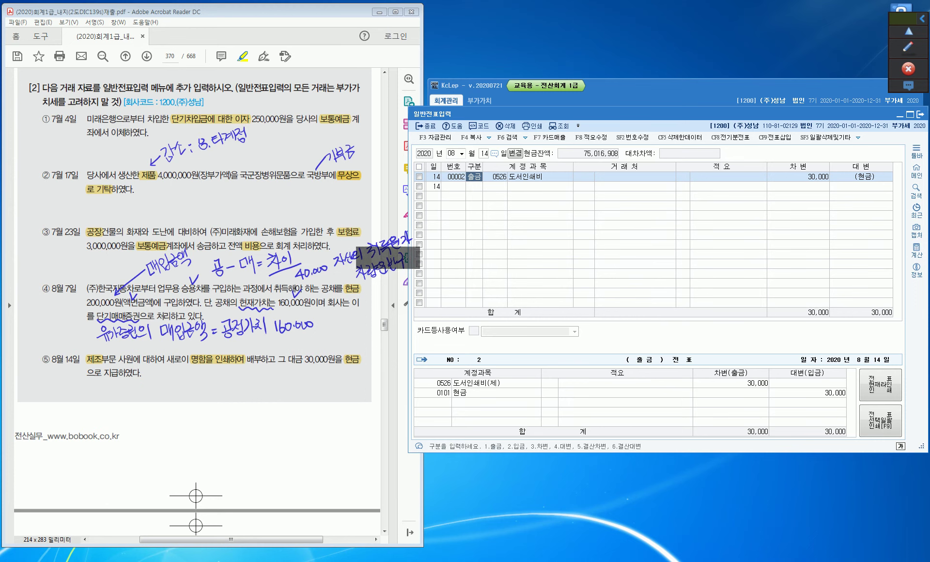
Step: Erase all handwritten annotations from the screen and leave the drawing mode
{"action": "left_click", "coordinate": [907, 47]}
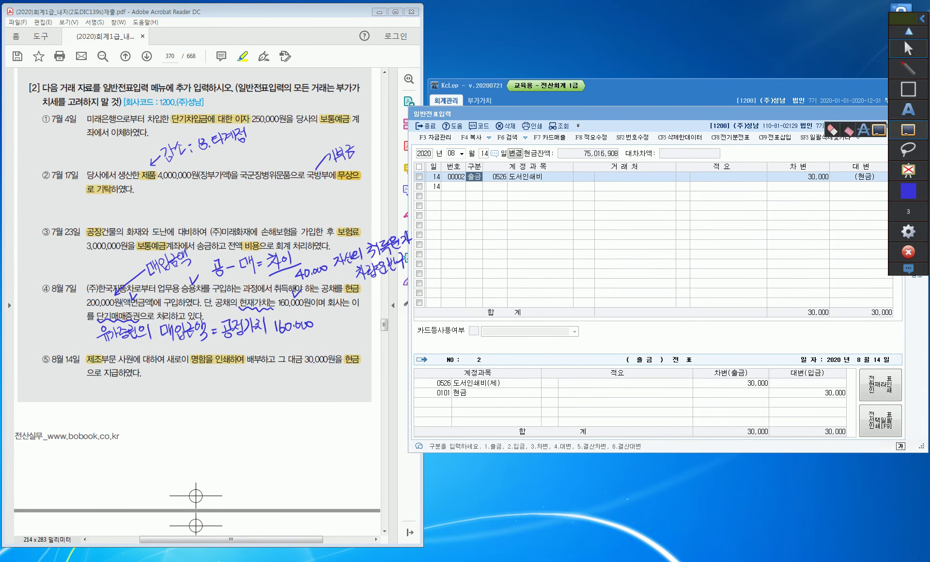
{"action": "left_click", "coordinate": [909, 130]}
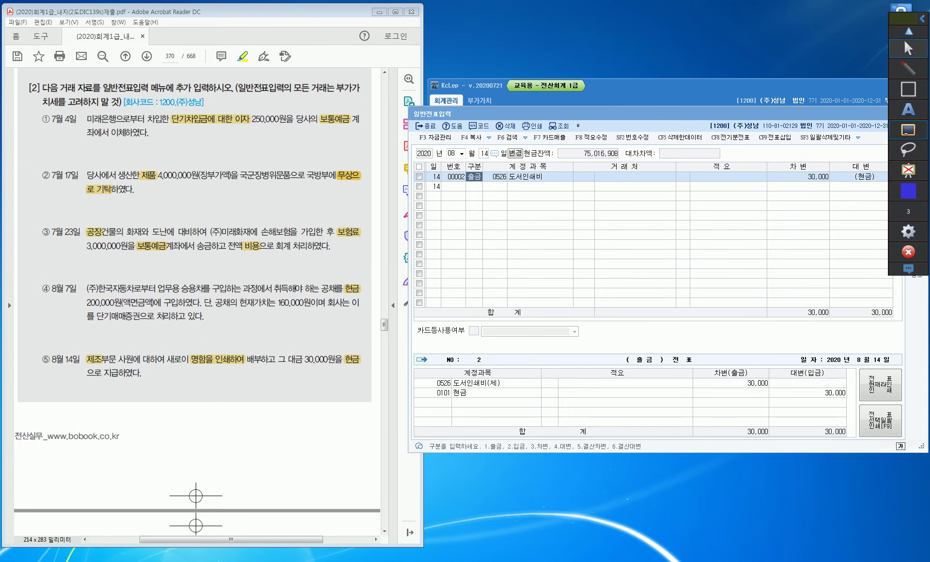
{"action": "left_click", "coordinate": [908, 49]}
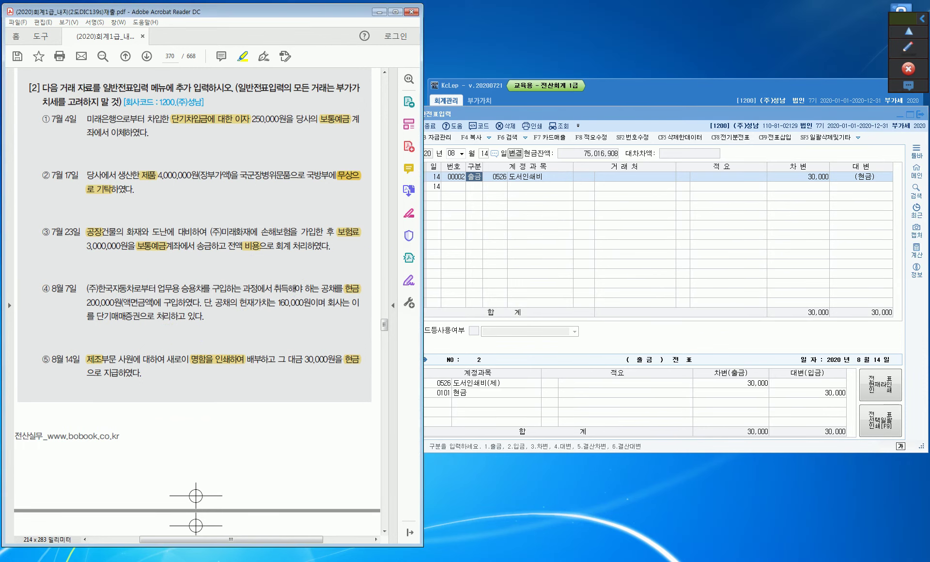
Step: Bring up the August 30 transaction in the PDF and set the voucher entry date to August 30
{"action": "scroll", "coordinate": [196, 301], "scroll_direction": "down", "scroll_amount": 5}
{"action": "scroll", "coordinate": [197, 300], "scroll_direction": "down", "scroll_amount": 5}
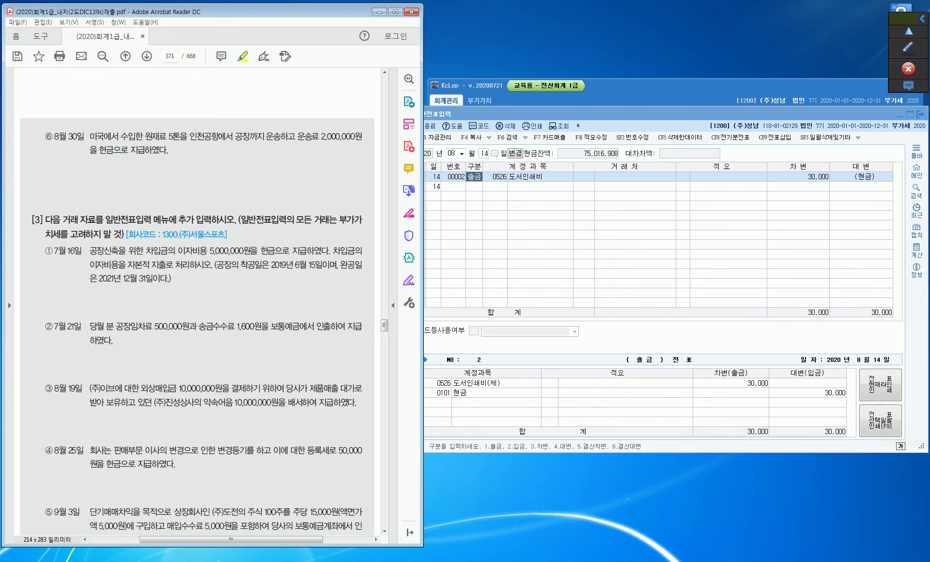
{"action": "left_click", "coordinate": [474, 187]}
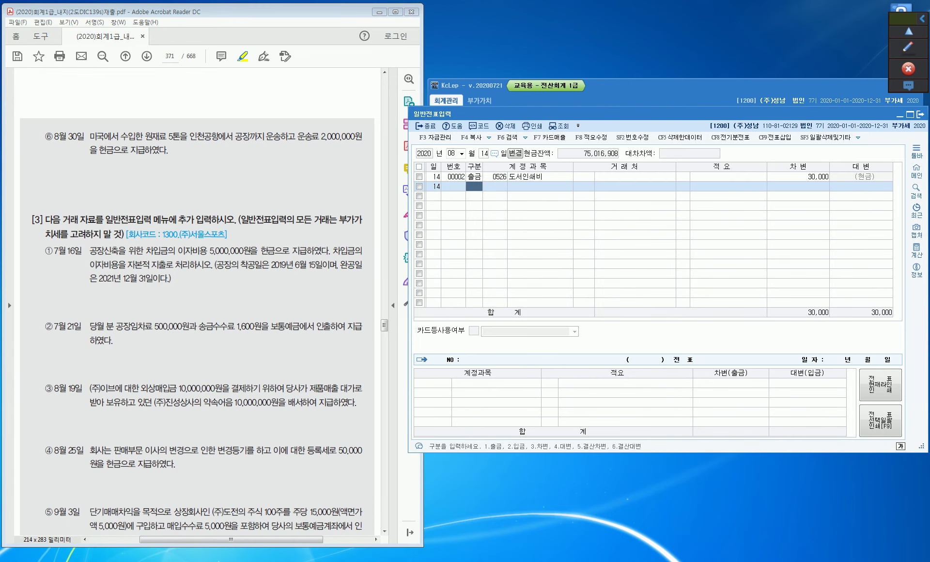
{"action": "key", "text": "Escape"}
{"action": "type", "text": "30"}
{"action": "key", "text": "Return"}
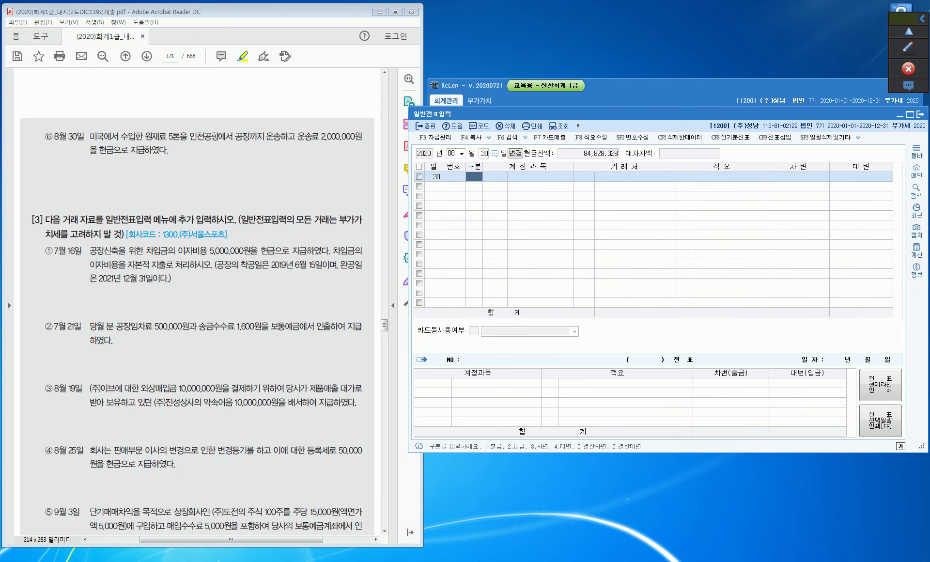
Step: Highlight 운송료, 현금 and 원재 in the August 30 transaction of the PDF
{"action": "left_click_drag", "start_coordinate": [297, 137], "coordinate": [320, 137]}
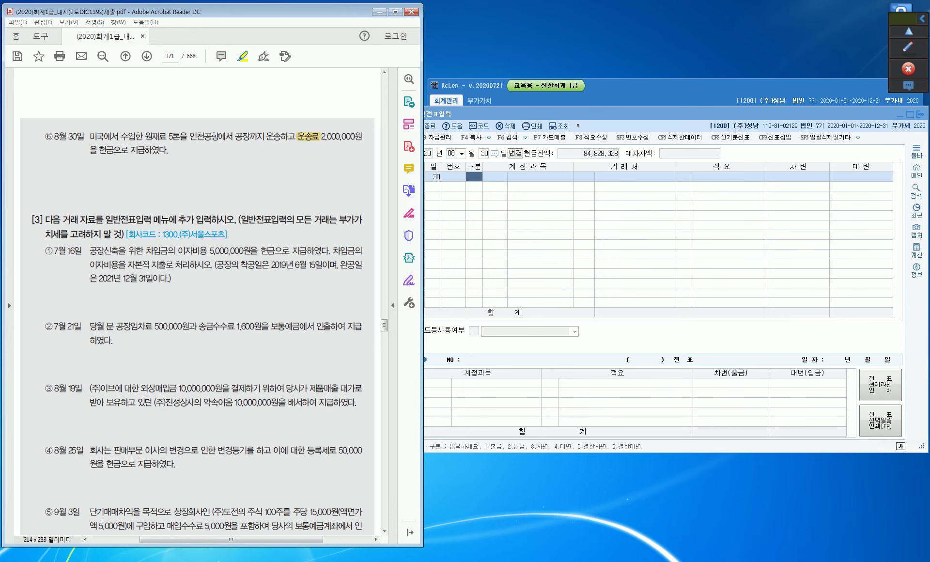
{"action": "left_click_drag", "start_coordinate": [98, 150], "coordinate": [115, 150]}
{"action": "mouse_move", "coordinate": [151, 136]}
{"action": "left_mouse_down"}
{"action": "mouse_move", "coordinate": [159, 136]}
{"action": "mouse_move", "coordinate": [151, 136]}
{"action": "left_mouse_up"}
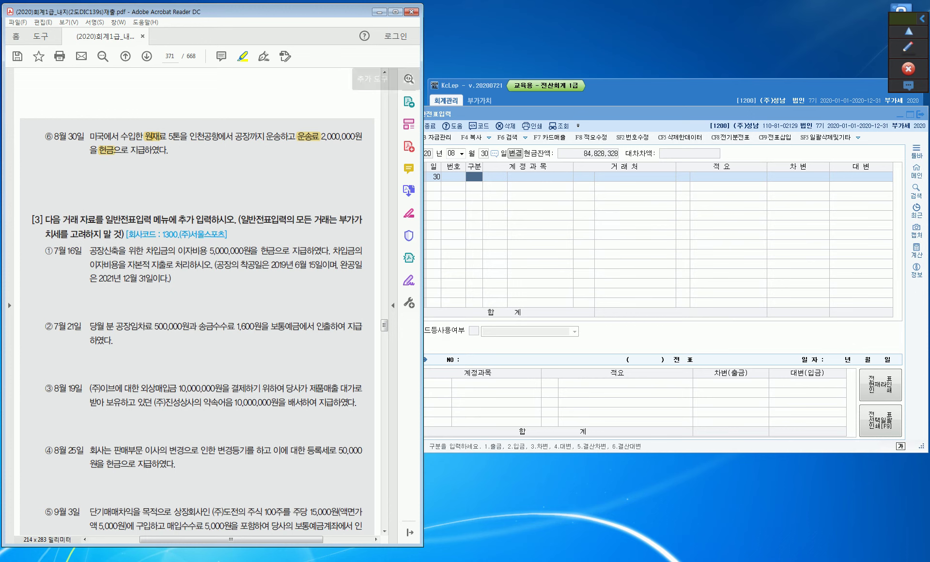
Step: Handwrite and underline 취득부대비용 above 운송료, box 원재료 in the August 30 transaction, and return to the voucher entry
{"action": "left_click", "coordinate": [909, 47]}
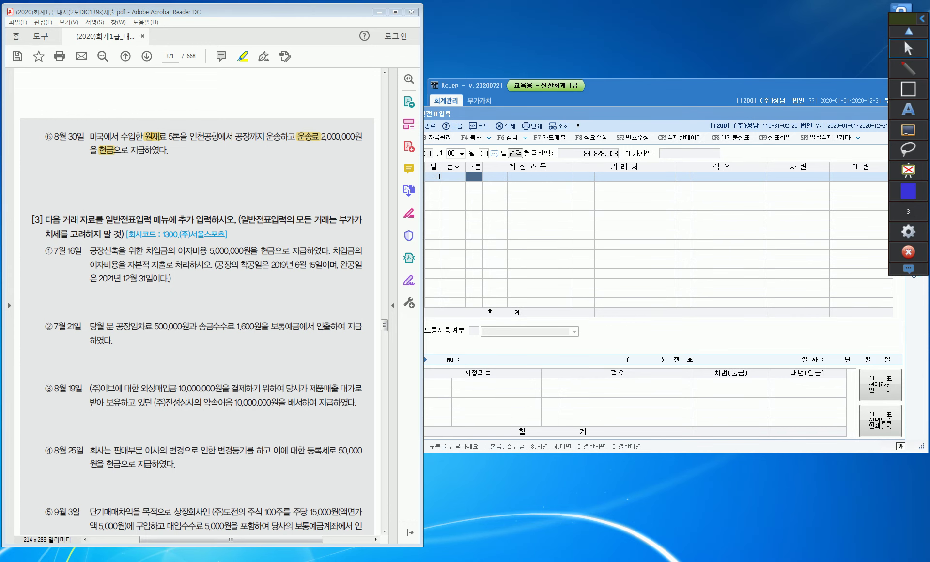
{"action": "mouse_move", "coordinate": [309, 128]}
{"action": "left_mouse_down"}
{"action": "mouse_move", "coordinate": [319, 115]}
{"action": "mouse_move", "coordinate": [348, 117]}
{"action": "mouse_move", "coordinate": [365, 95]}
{"action": "mouse_move", "coordinate": [373, 105]}
{"action": "mouse_move", "coordinate": [386, 85]}
{"action": "mouse_move", "coordinate": [390, 100]}
{"action": "left_mouse_up"}
{"action": "left_click_drag", "start_coordinate": [391, 97], "coordinate": [390, 98]}
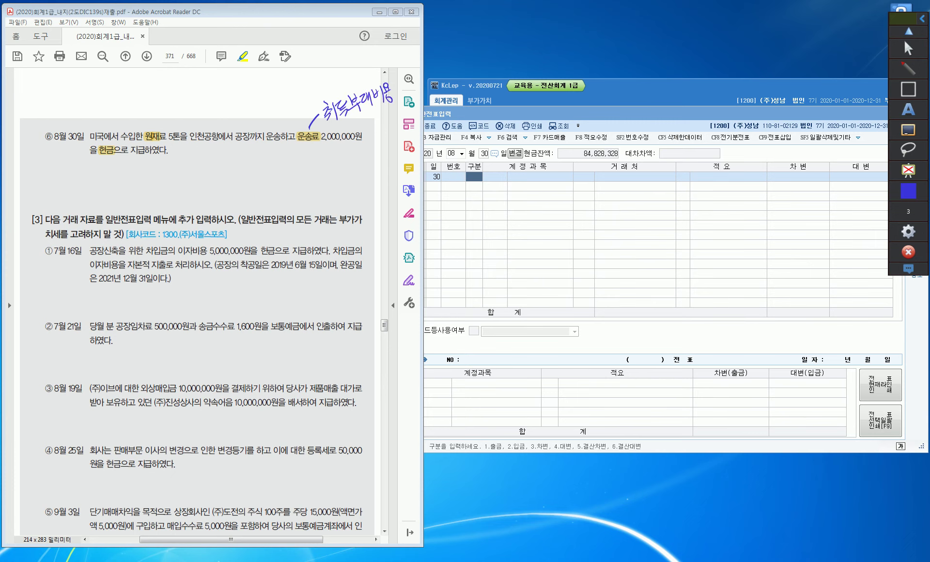
{"action": "left_click_drag", "start_coordinate": [336, 129], "coordinate": [393, 102]}
{"action": "mouse_move", "coordinate": [150, 120]}
{"action": "left_mouse_down"}
{"action": "mouse_move", "coordinate": [156, 130]}
{"action": "mouse_move", "coordinate": [165, 117]}
{"action": "mouse_move", "coordinate": [141, 129]}
{"action": "mouse_move", "coordinate": [166, 147]}
{"action": "left_mouse_up"}
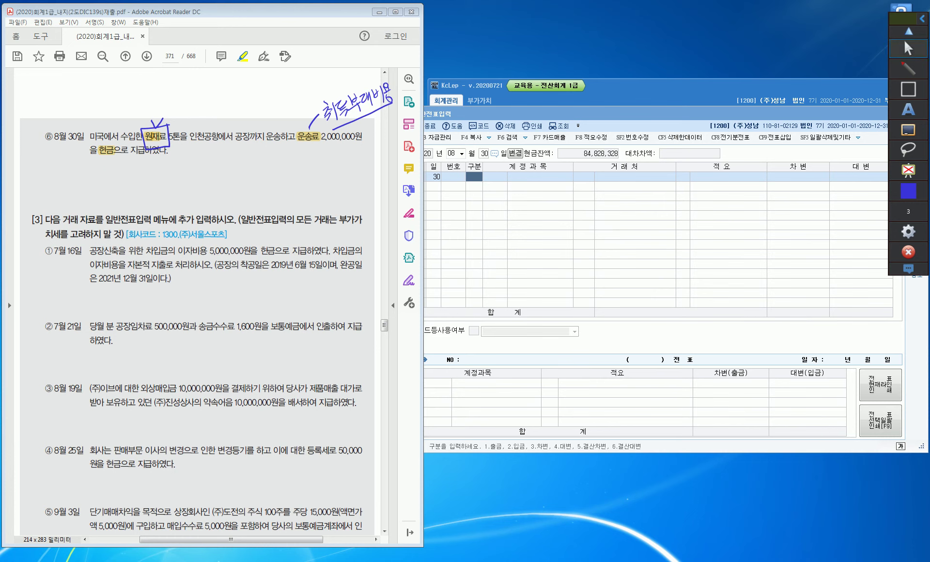
{"action": "left_click", "coordinate": [908, 31]}
{"action": "left_click", "coordinate": [533, 115]}
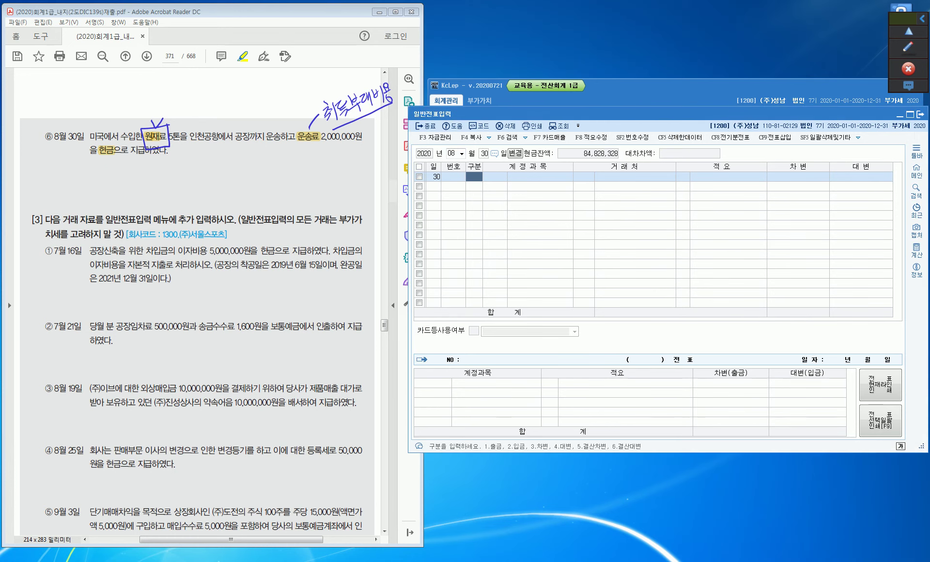
Step: Start a cash payment (출금) line in the August 30 voucher with account 0153 원재료, looked up by 원재
{"action": "key", "text": "Return"}
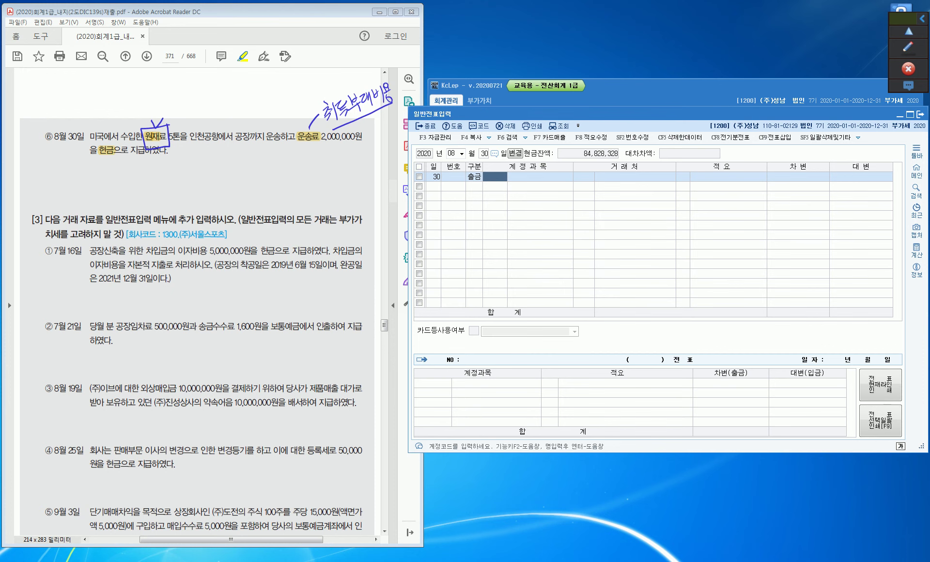
{"action": "type", "text": "153"}
{"action": "key", "text": "Return"}
{"action": "key", "text": "Left"}
{"action": "type", "text": "운"}
{"action": "type", "text": "원재"}
{"action": "key", "text": "Return"}
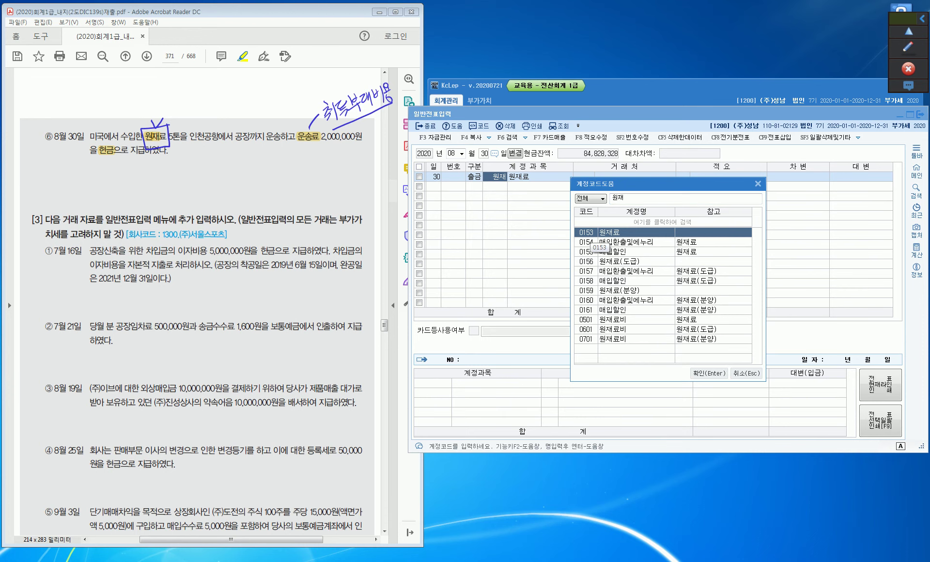
{"action": "left_click", "coordinate": [709, 373]}
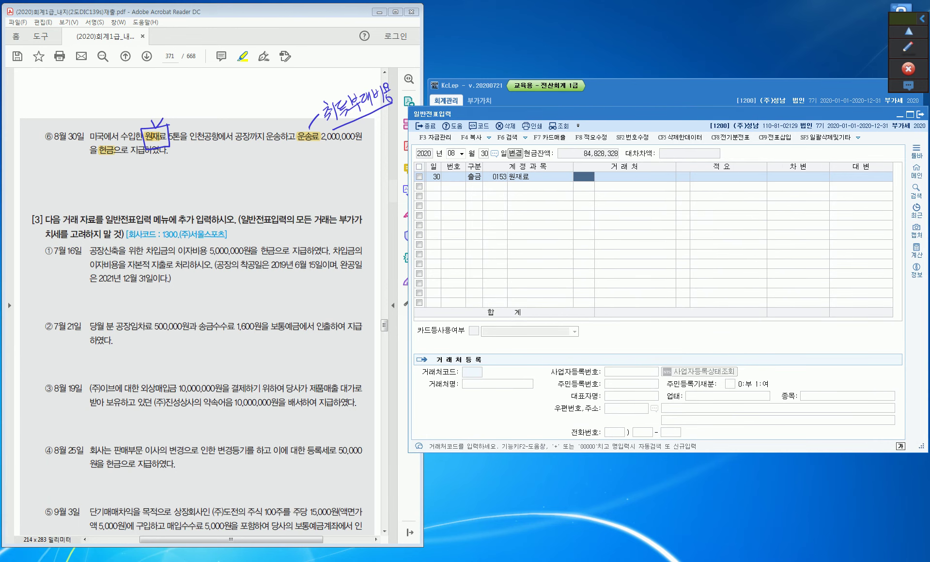
Step: Leave the 원재료 line's 거래처 and 적요 blank and enter a debit amount of 2,000,000
{"action": "key", "text": "Return"}
{"action": "key", "text": "Return"}
{"action": "key", "text": "Return"}
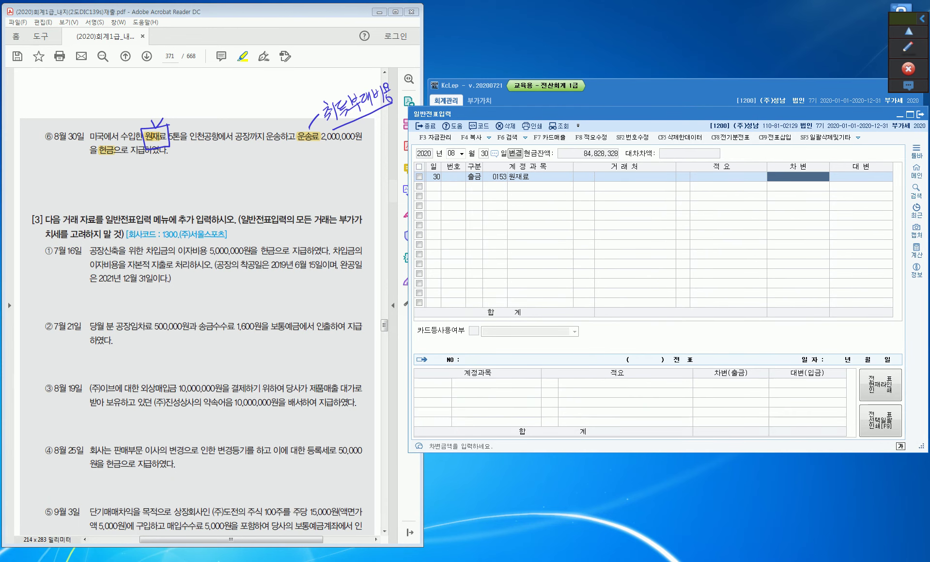
{"action": "type", "text": "2000000"}
{"action": "key", "text": "Return"}
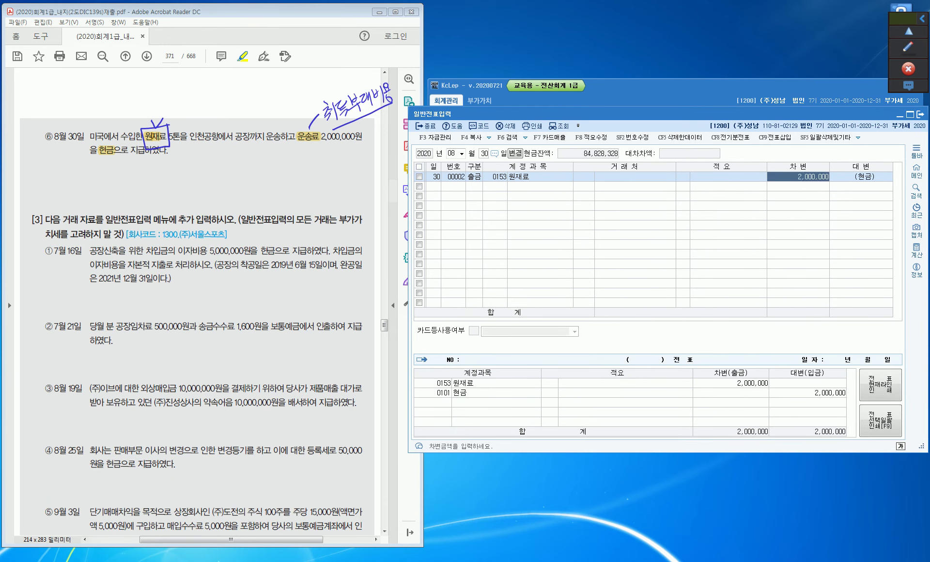
{"action": "key", "text": "Up"}
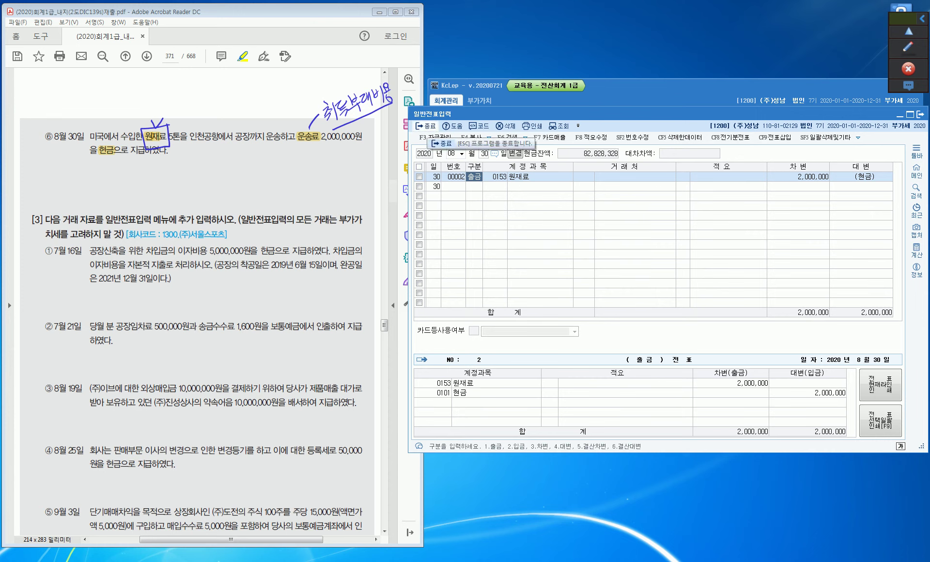
Step: Close the general voucher entry and switch the company to 1300 (주)서울스포츠
{"action": "left_click", "coordinate": [425, 126]}
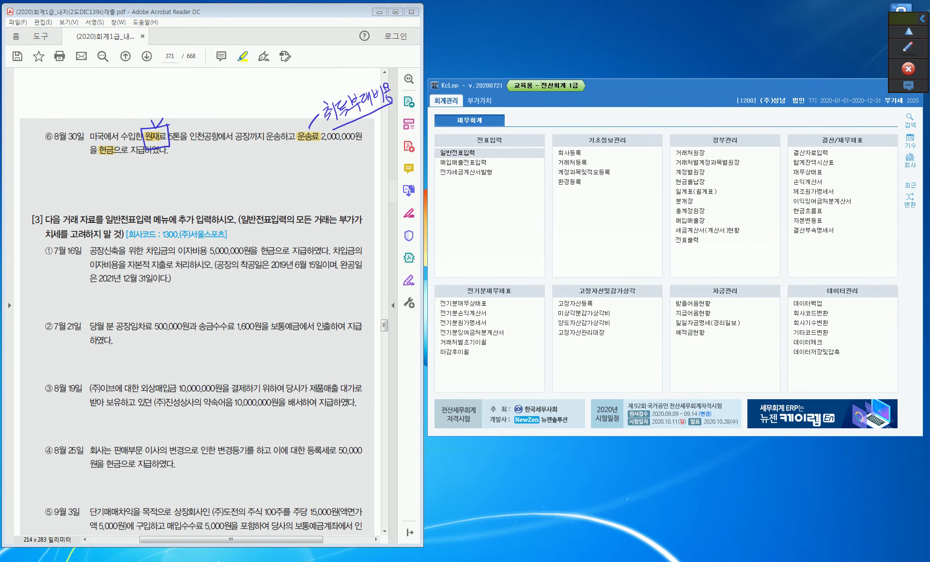
{"action": "left_click", "coordinate": [910, 161]}
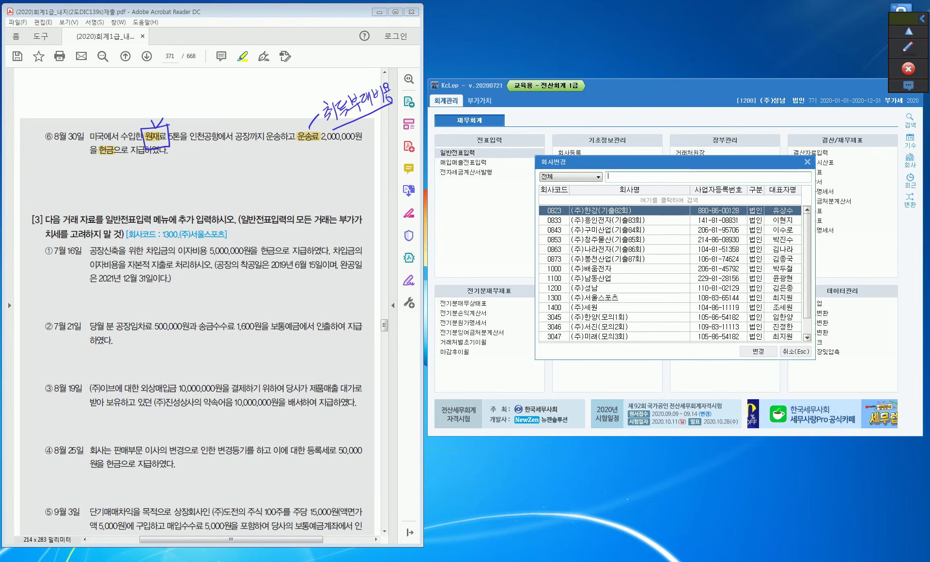
{"action": "type", "text": "1300"}
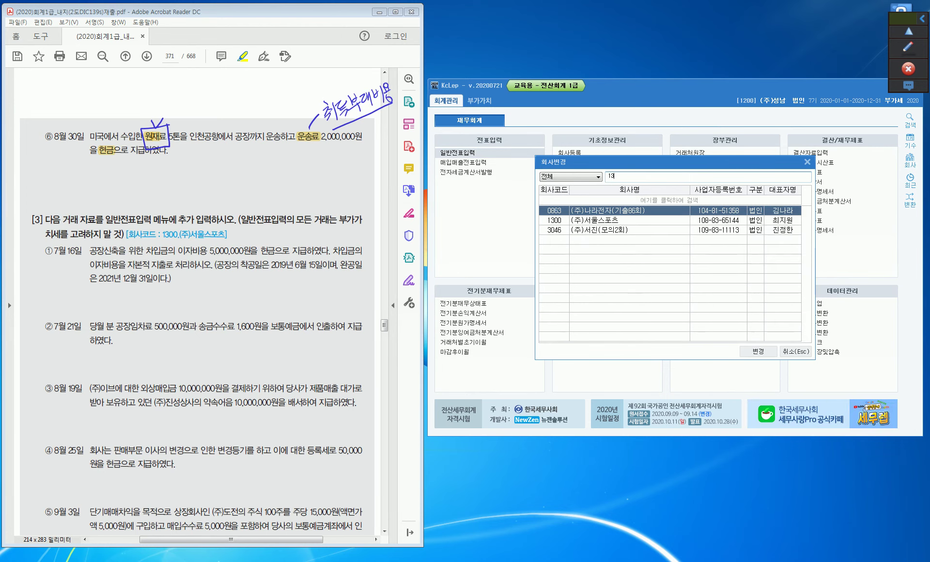
{"action": "key", "text": "Return"}
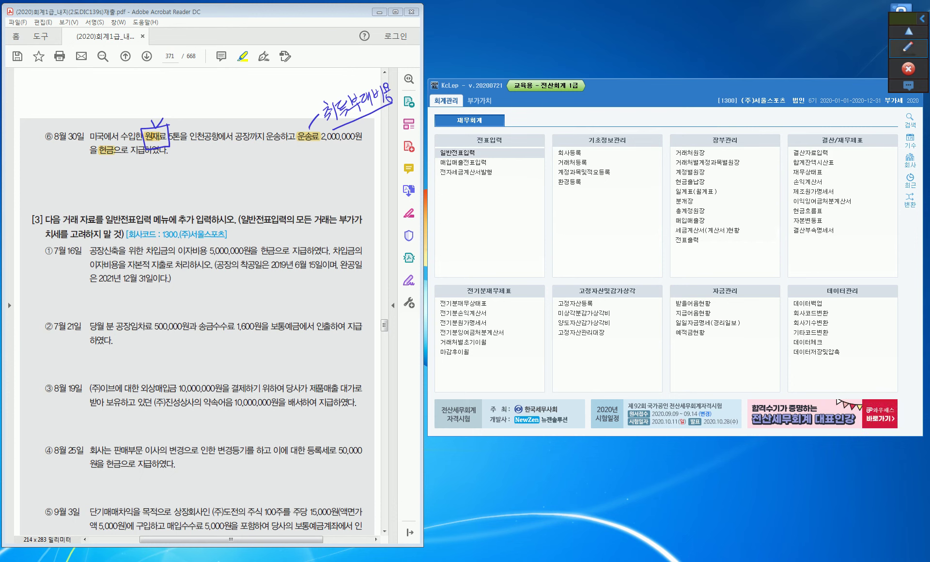
Step: Erase the handwritten annotations from the PDF page and open 일반전표입력 for (주)서울스포츠
{"action": "left_click", "coordinate": [908, 48]}
{"action": "left_click", "coordinate": [909, 130]}
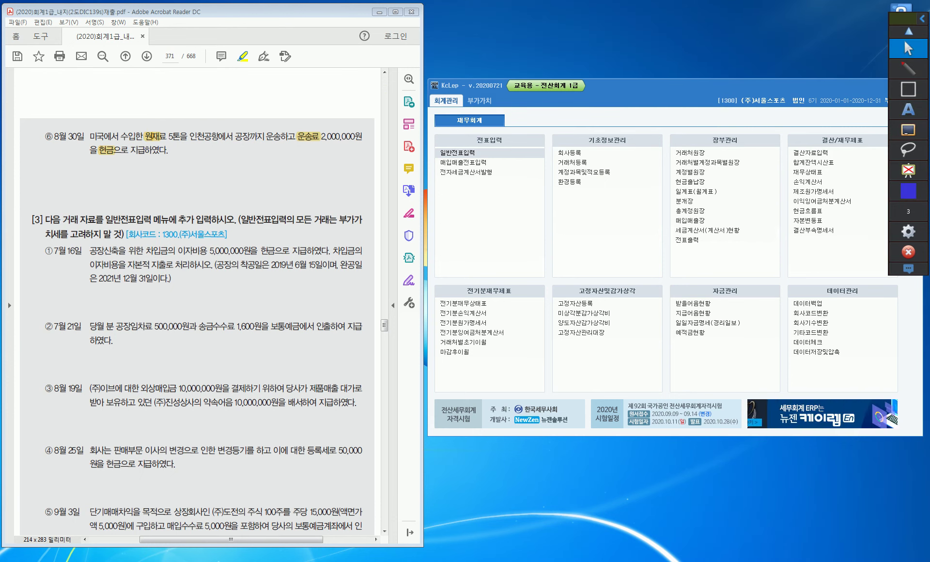
{"action": "left_click", "coordinate": [909, 48]}
{"action": "left_click", "coordinate": [469, 153]}
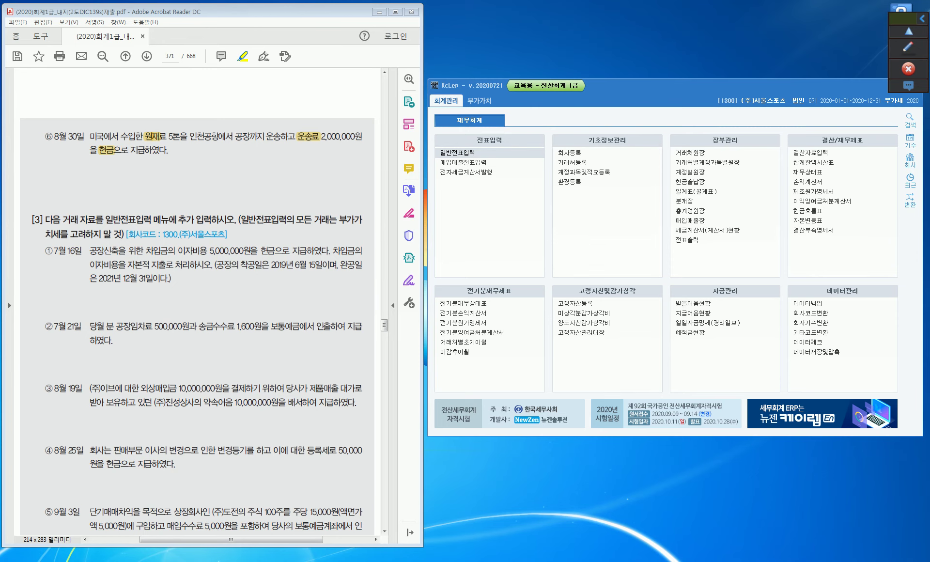
Step: Set the voucher date to July 16, 2020 for the first transaction in the PDF's section [3]
{"action": "left_click", "coordinate": [150, 12]}
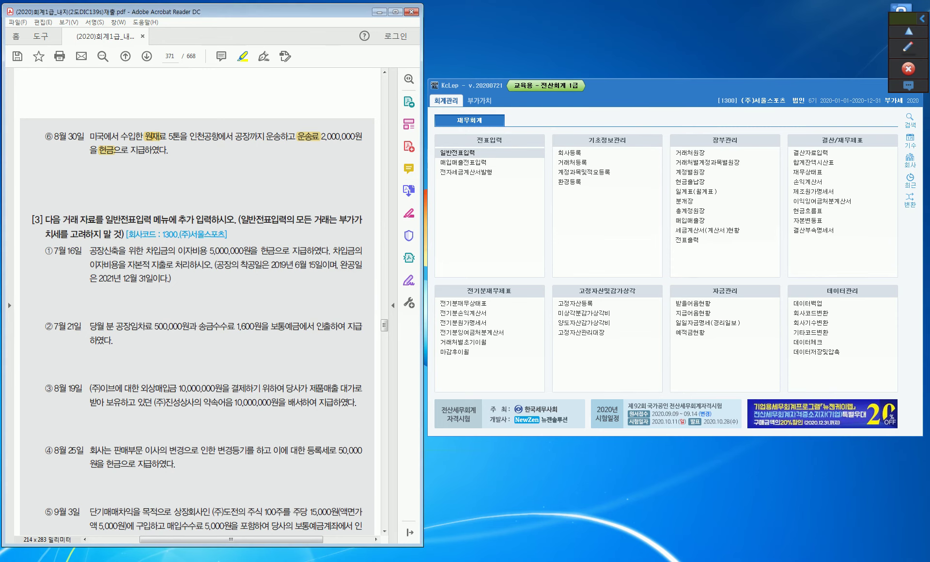
{"action": "scroll", "coordinate": [197, 300], "scroll_direction": "down", "scroll_amount": 1}
{"action": "scroll", "coordinate": [197, 300], "scroll_direction": "down", "scroll_amount": 3}
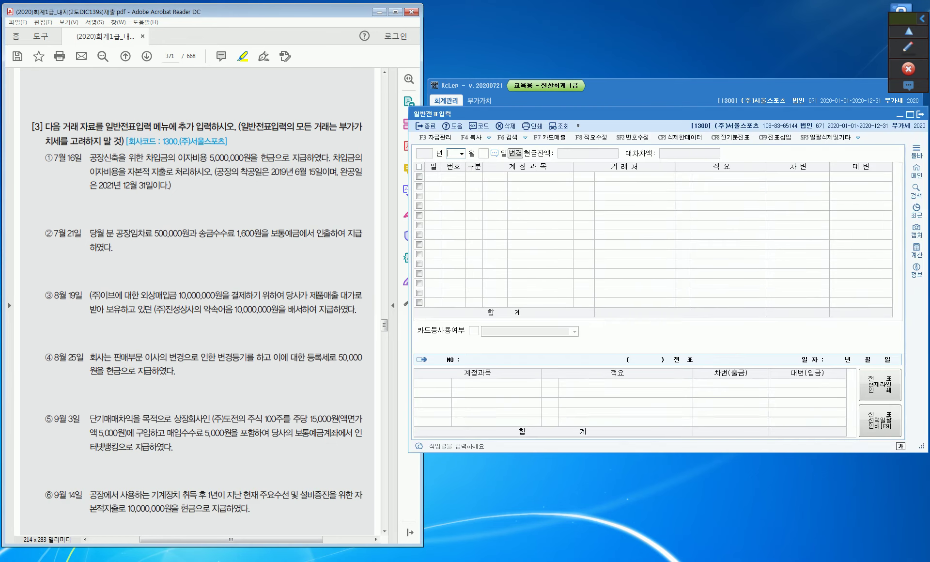
{"action": "scroll", "coordinate": [197, 300], "scroll_direction": "down", "scroll_amount": 2}
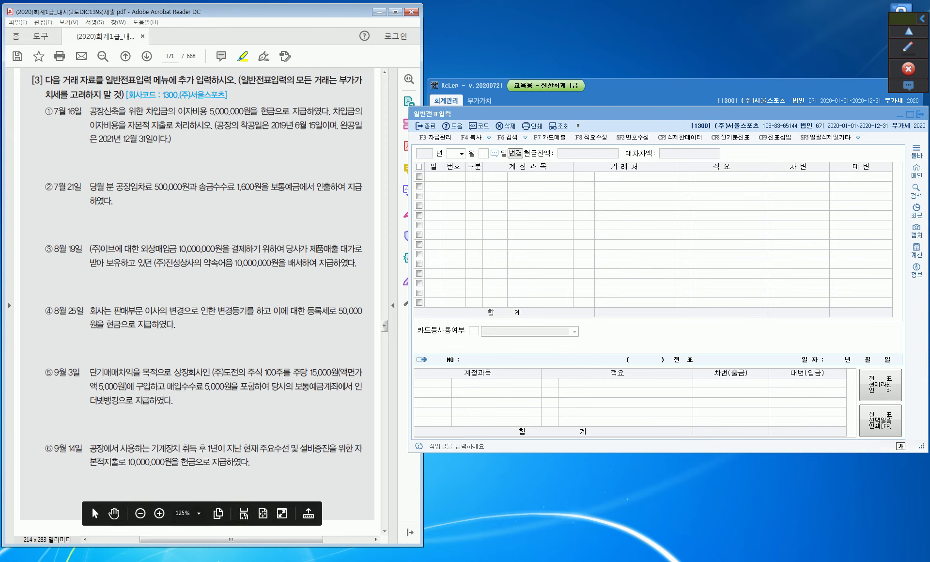
{"action": "left_click", "coordinate": [461, 154]}
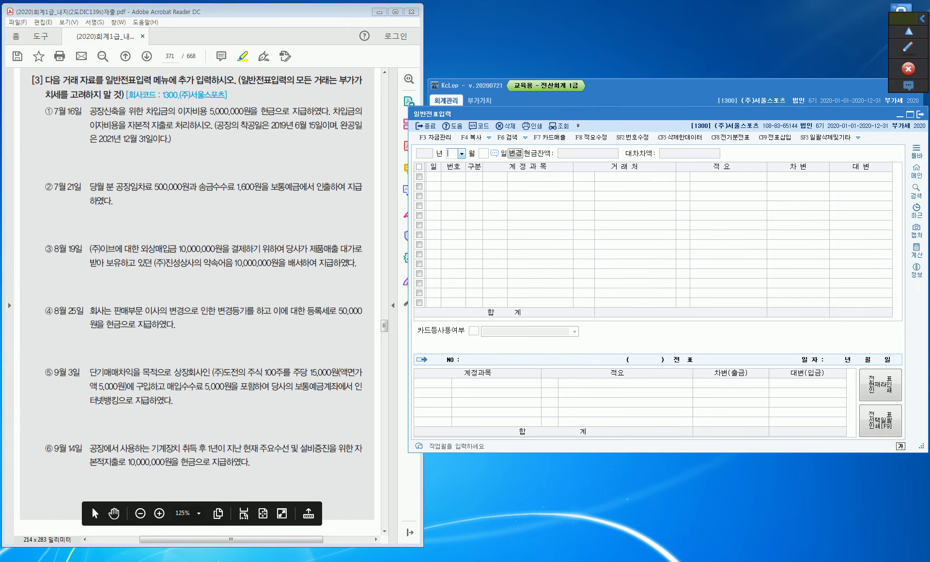
{"action": "left_click", "coordinate": [452, 204]}
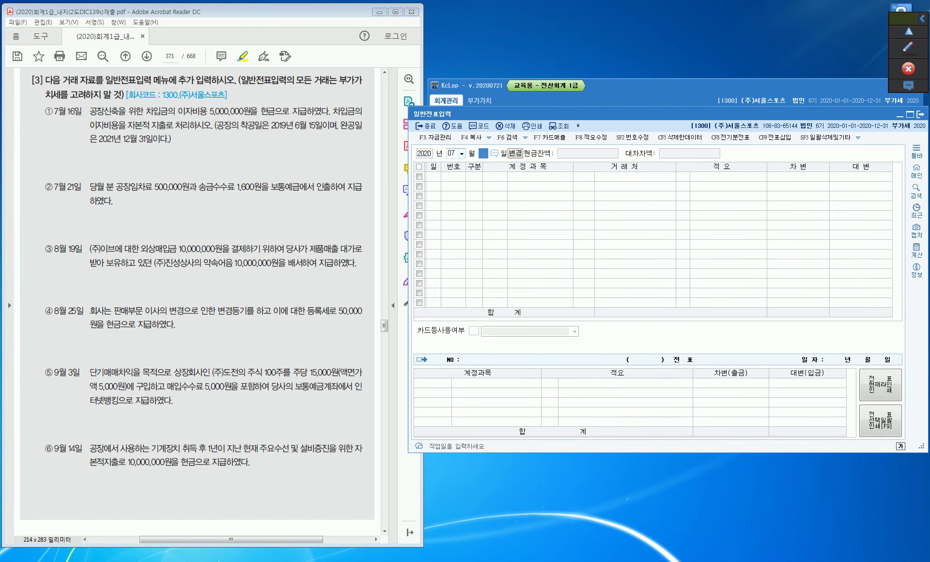
{"action": "type", "text": "16"}
{"action": "key", "text": "Return"}
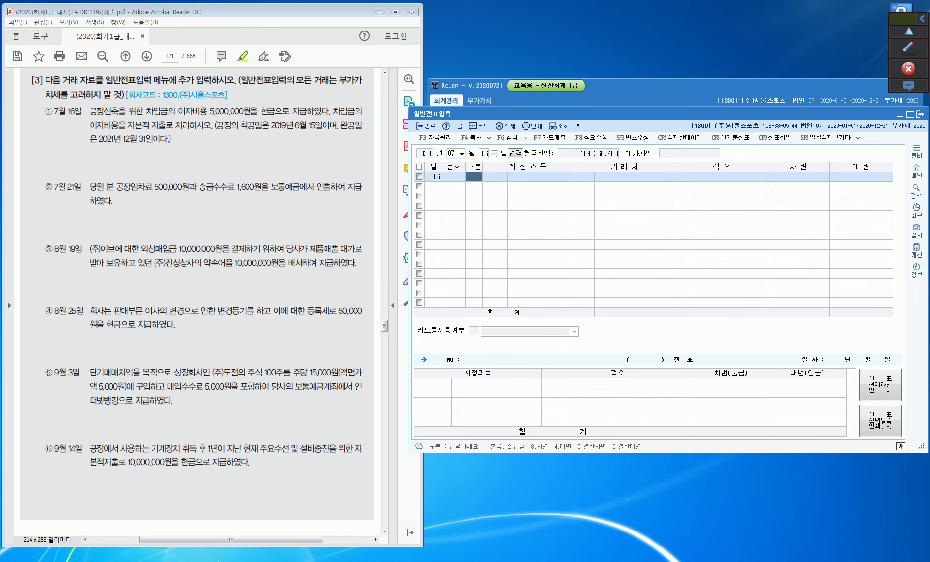
Step: Mark the key words of the July 16 transaction with the pen, underline 자본적 지출로 and write the note 금융비용 자본화 :
{"action": "left_click", "coordinate": [908, 48]}
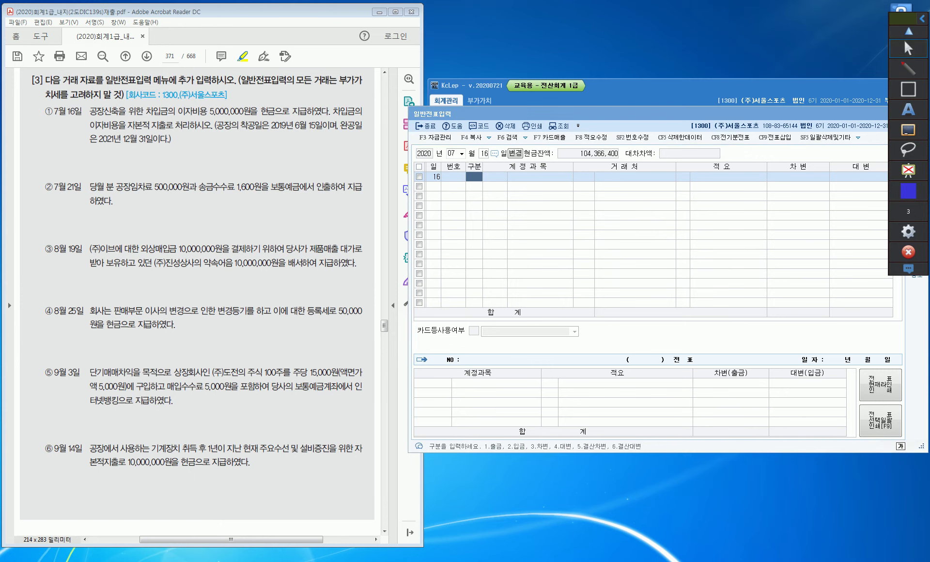
{"action": "left_click_drag", "start_coordinate": [110, 102], "coordinate": [117, 100]}
{"action": "left_click_drag", "start_coordinate": [164, 103], "coordinate": [189, 99]}
{"action": "left_click_drag", "start_coordinate": [266, 103], "coordinate": [275, 96]}
{"action": "mouse_move", "coordinate": [127, 130]}
{"action": "left_mouse_down"}
{"action": "mouse_move", "coordinate": [167, 128]}
{"action": "mouse_move", "coordinate": [210, 145]}
{"action": "mouse_move", "coordinate": [202, 156]}
{"action": "mouse_move", "coordinate": [215, 143]}
{"action": "mouse_move", "coordinate": [211, 152]}
{"action": "mouse_move", "coordinate": [227, 157]}
{"action": "mouse_move", "coordinate": [231, 140]}
{"action": "mouse_move", "coordinate": [233, 152]}
{"action": "mouse_move", "coordinate": [251, 150]}
{"action": "mouse_move", "coordinate": [255, 162]}
{"action": "mouse_move", "coordinate": [265, 151]}
{"action": "left_mouse_up"}
{"action": "mouse_move", "coordinate": [258, 153]}
{"action": "left_mouse_down"}
{"action": "mouse_move", "coordinate": [267, 158]}
{"action": "mouse_move", "coordinate": [271, 145]}
{"action": "left_mouse_up"}
{"action": "left_click_drag", "start_coordinate": [266, 146], "coordinate": [267, 154]}
{"action": "left_click_drag", "start_coordinate": [278, 137], "coordinate": [277, 157]}
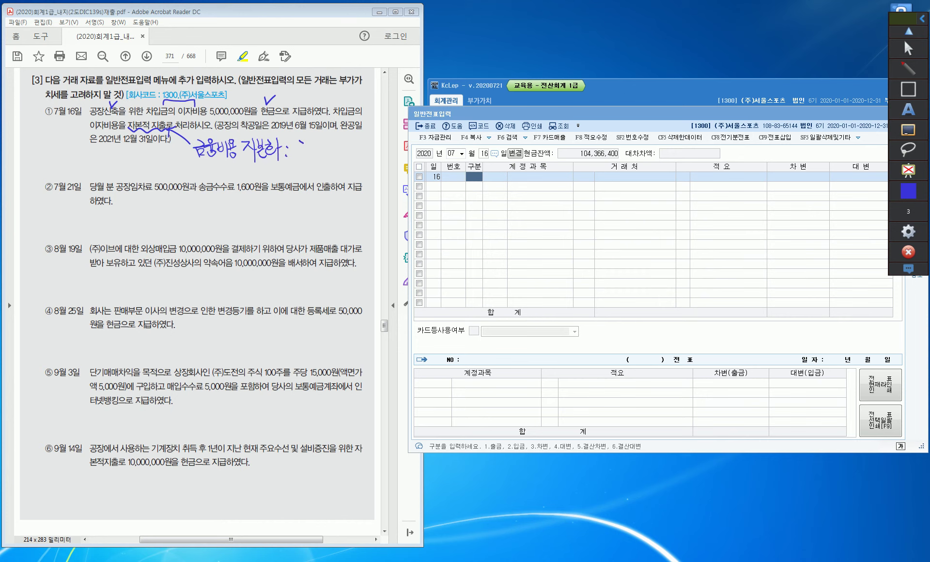
Step: Complete the handwritten note beside the July 16 transaction with 취득원가 - 자산
{"action": "mouse_move", "coordinate": [295, 151]}
{"action": "left_mouse_down"}
{"action": "mouse_move", "coordinate": [309, 152]}
{"action": "mouse_move", "coordinate": [309, 161]}
{"action": "mouse_move", "coordinate": [322, 152]}
{"action": "left_mouse_up"}
{"action": "mouse_move", "coordinate": [313, 155]}
{"action": "left_mouse_down"}
{"action": "mouse_move", "coordinate": [322, 159]}
{"action": "mouse_move", "coordinate": [327, 145]}
{"action": "mouse_move", "coordinate": [332, 160]}
{"action": "left_mouse_up"}
{"action": "left_click_drag", "start_coordinate": [330, 145], "coordinate": [338, 162]}
{"action": "mouse_move", "coordinate": [338, 153]}
{"action": "left_mouse_down"}
{"action": "mouse_move", "coordinate": [363, 153]}
{"action": "mouse_move", "coordinate": [365, 162]}
{"action": "mouse_move", "coordinate": [376, 152]}
{"action": "left_mouse_up"}
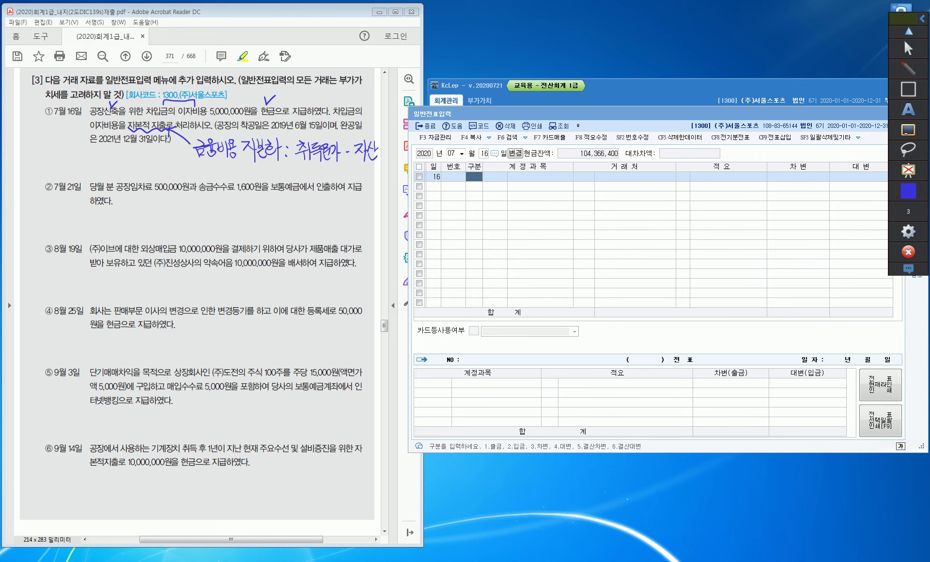
Step: Handwrite 2020 and 건설중인자산 beside the July 16 transaction, then stop annotating
{"action": "left_click_drag", "start_coordinate": [35, 132], "coordinate": [69, 131]}
{"action": "left_click_drag", "start_coordinate": [87, 150], "coordinate": [97, 165]}
{"action": "mouse_move", "coordinate": [89, 165]}
{"action": "left_mouse_down"}
{"action": "mouse_move", "coordinate": [106, 159]}
{"action": "mouse_move", "coordinate": [111, 167]}
{"action": "left_mouse_up"}
{"action": "mouse_move", "coordinate": [109, 145]}
{"action": "left_mouse_down"}
{"action": "mouse_move", "coordinate": [120, 168]}
{"action": "mouse_move", "coordinate": [125, 154]}
{"action": "left_mouse_up"}
{"action": "left_click_drag", "start_coordinate": [121, 156], "coordinate": [129, 164]}
{"action": "mouse_move", "coordinate": [126, 146]}
{"action": "left_mouse_down"}
{"action": "mouse_move", "coordinate": [141, 172]}
{"action": "mouse_move", "coordinate": [152, 155]}
{"action": "mouse_move", "coordinate": [150, 165]}
{"action": "left_mouse_up"}
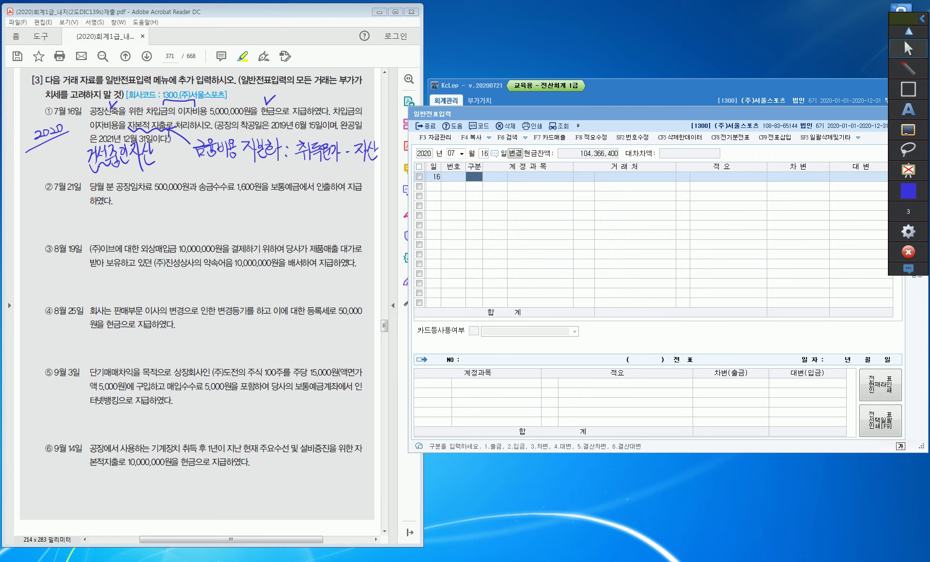
{"action": "left_click", "coordinate": [908, 49]}
Step: Start a debit (차변) line in the July 16 voucher with account 0214 건설중인자산, looked up by 건설중
{"action": "left_click", "coordinate": [474, 177]}
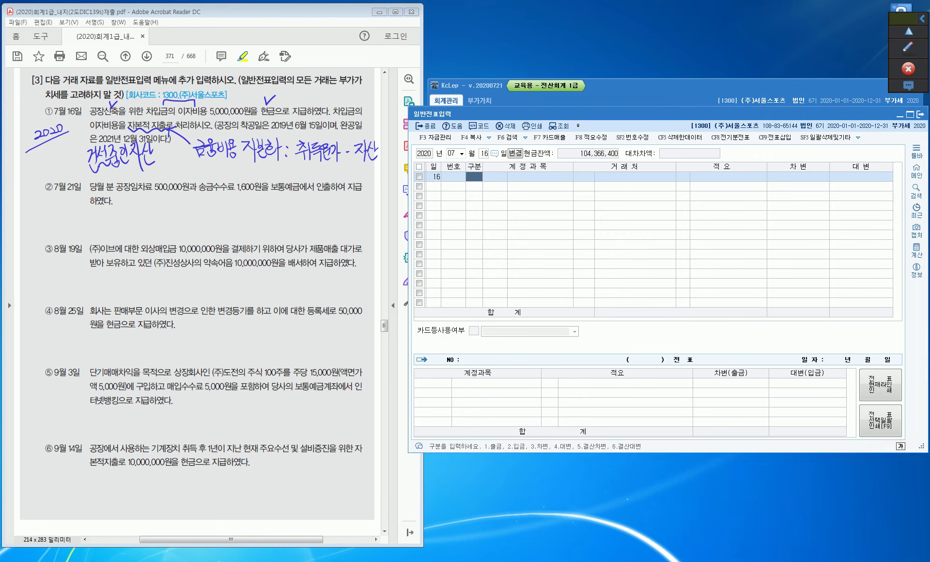
{"action": "type", "text": "3"}
{"action": "key", "text": "Return"}
{"action": "type", "text": "건설중"}
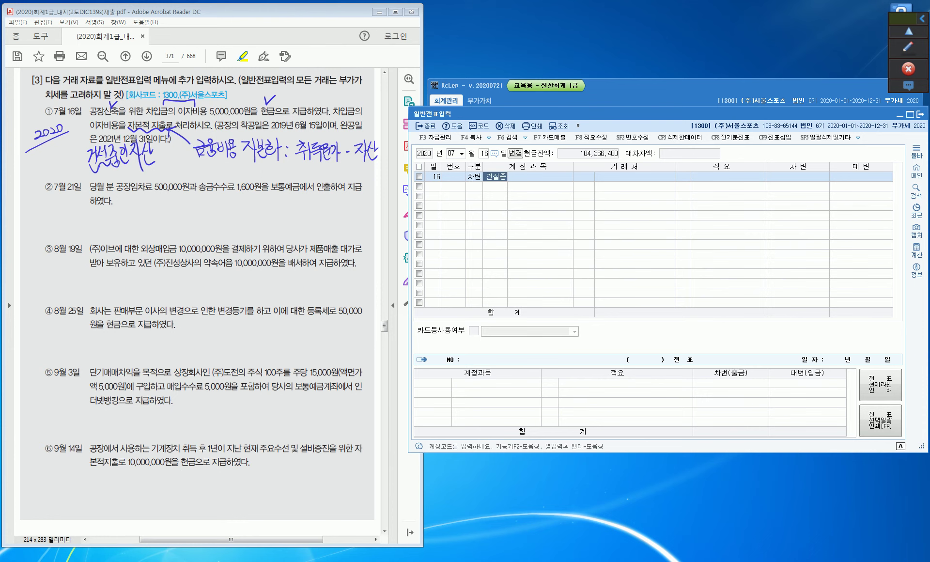
{"action": "key", "text": "Return"}
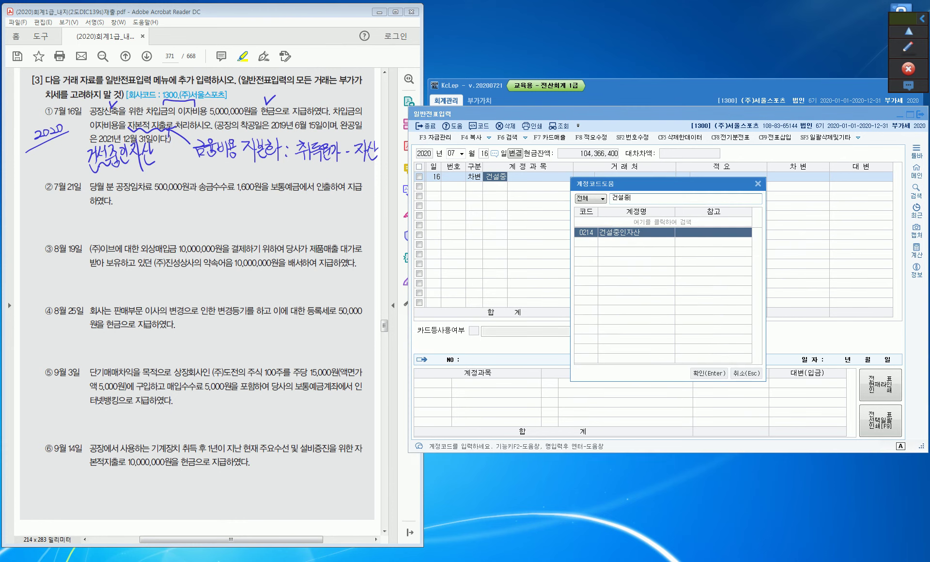
{"action": "key", "text": "Return"}
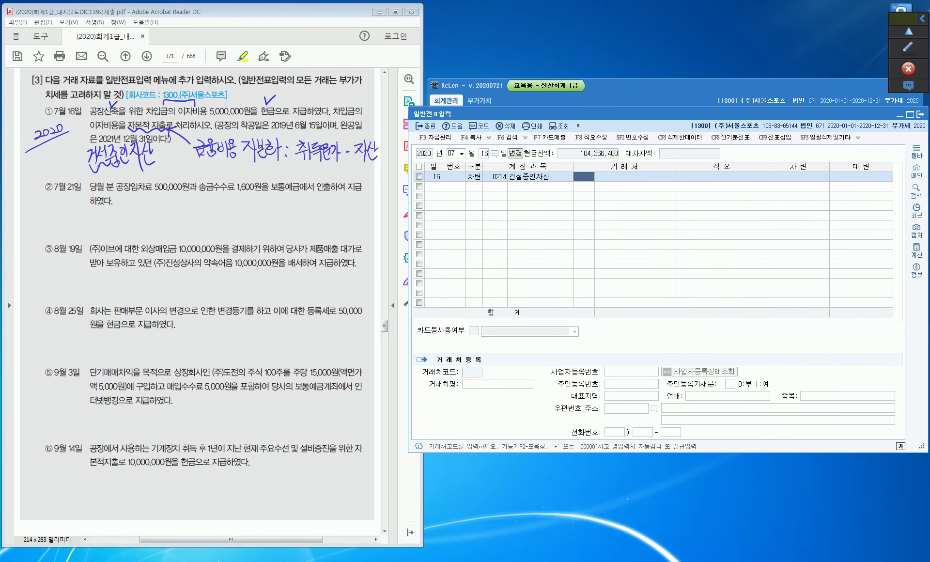
Step: Leave the 건설중인자산 line's 거래처 and 적요 blank, enter a debit of 5,000,000 and start a credit (대변) line
{"action": "key", "text": "Return"}
{"action": "key", "text": "Return"}
{"action": "key", "text": "Return"}
{"action": "type", "text": "5000000"}
{"action": "key", "text": "Return"}
{"action": "type", "text": "4"}
{"action": "key", "text": "Return"}
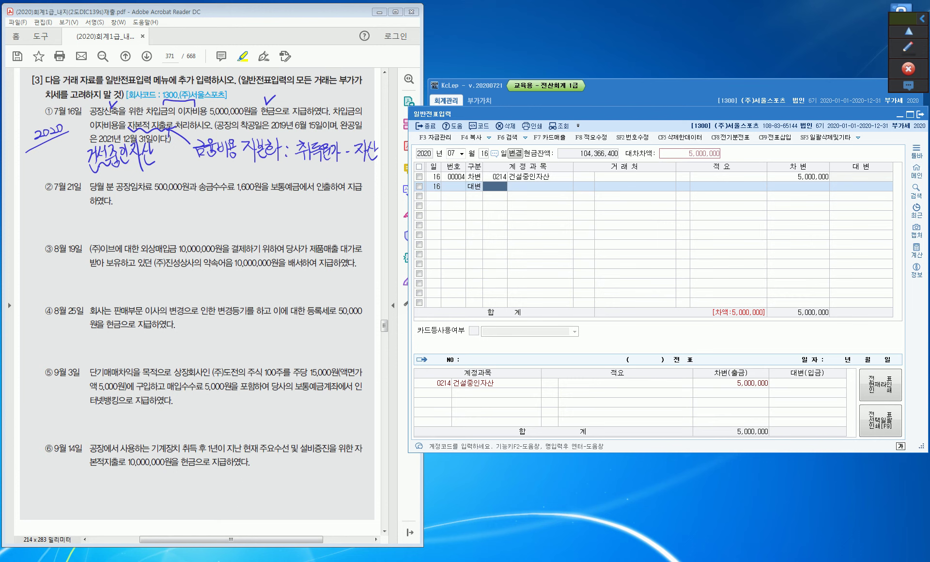
Step: Change the 건설중인자산 line's 구분 to cash payment (출금)
{"action": "key", "text": "Left"}
{"action": "left_click", "coordinate": [474, 177]}
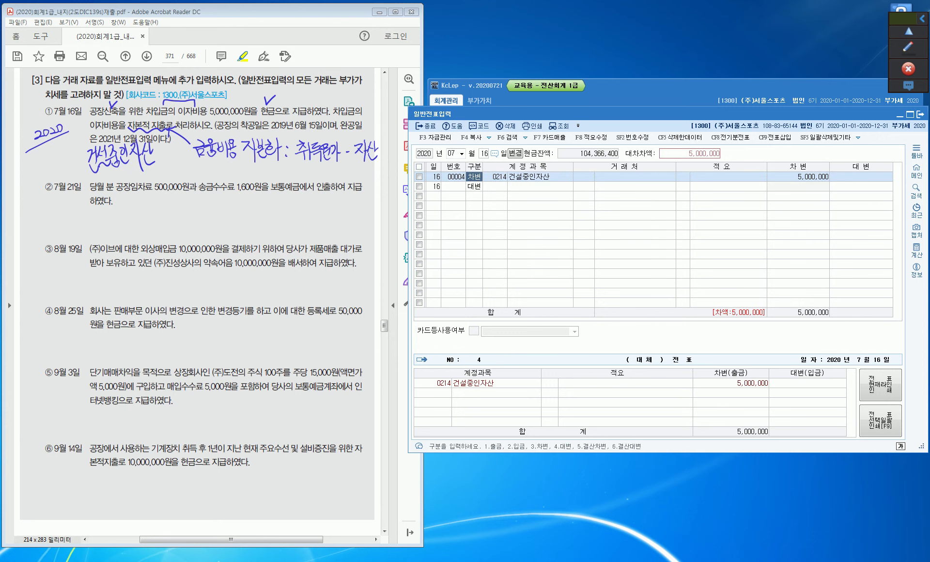
{"action": "type", "text": "1"}
{"action": "key", "text": "Return"}
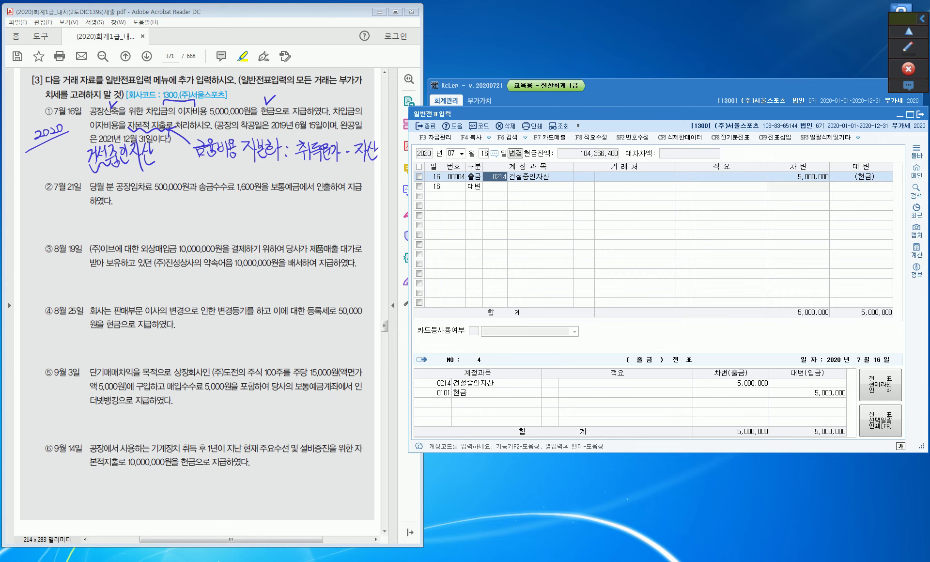
Step: Leave the July 16 voucher and set the voucher date to July 21
{"action": "key", "text": "Left"}
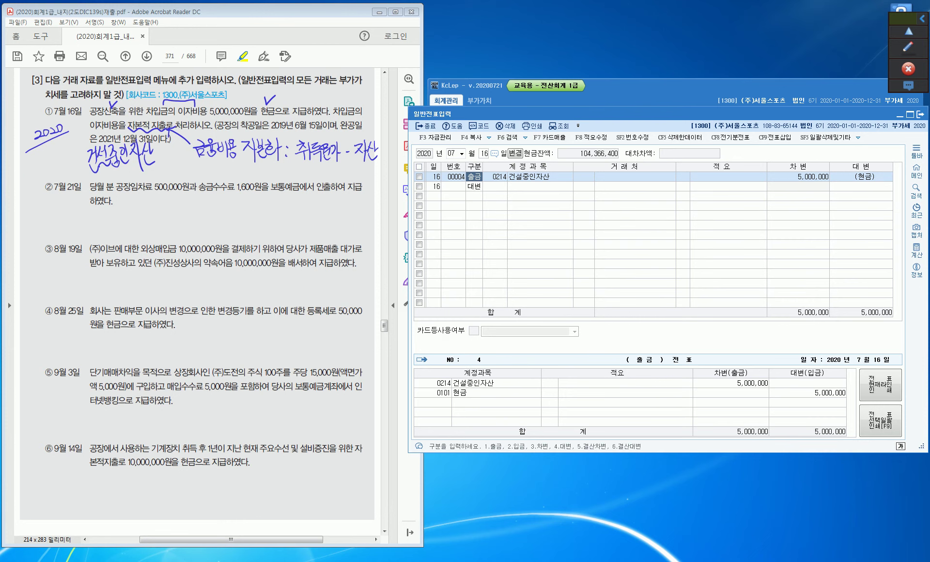
{"action": "key", "text": "Escape"}
{"action": "type", "text": "371"}
{"action": "key", "text": "Return"}
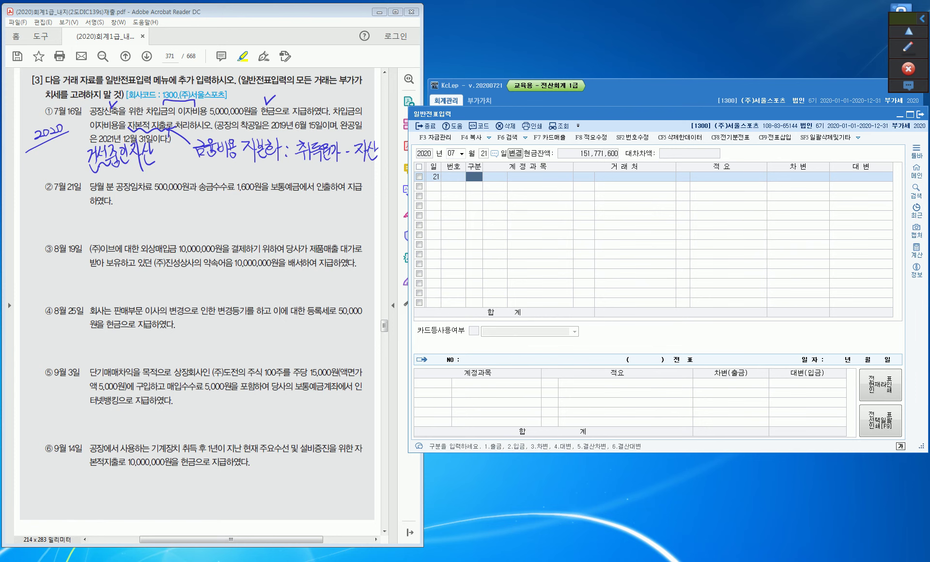
Step: Highlight 보통예금 and 임차료 in the PDF's July 21 transaction and return to the voucher entry
{"action": "left_click_drag", "start_coordinate": [270, 187], "coordinate": [300, 187]}
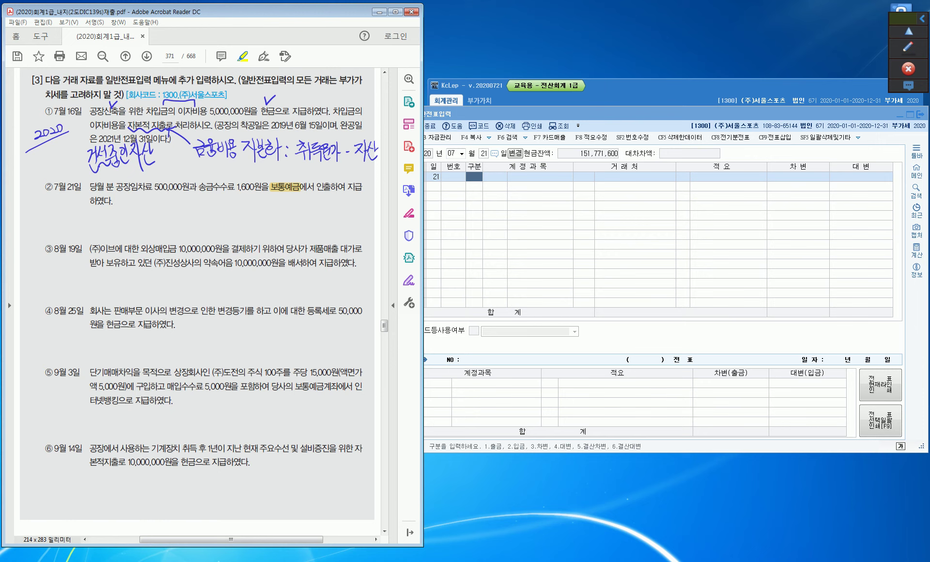
{"action": "left_click_drag", "start_coordinate": [129, 186], "coordinate": [154, 187]}
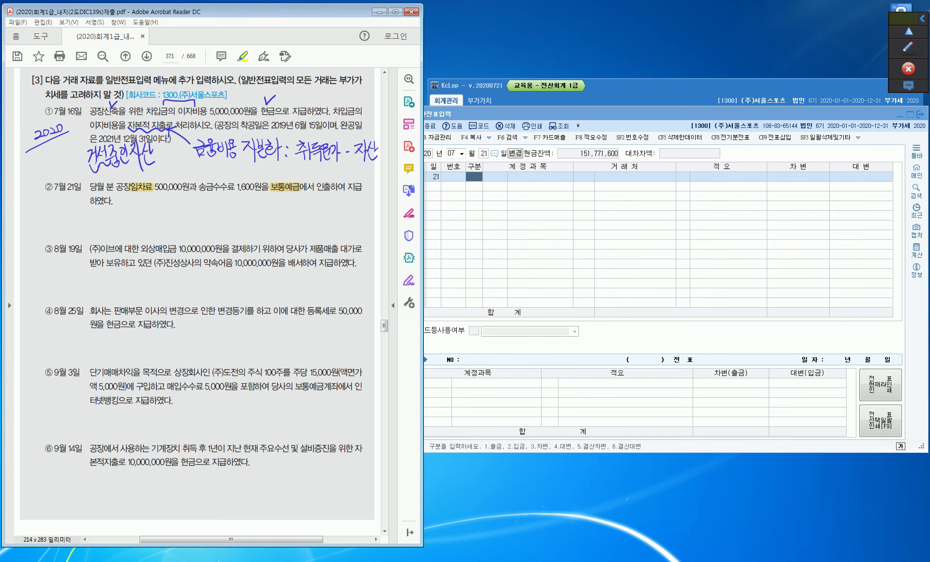
{"action": "key", "text": "alt+Tab"}
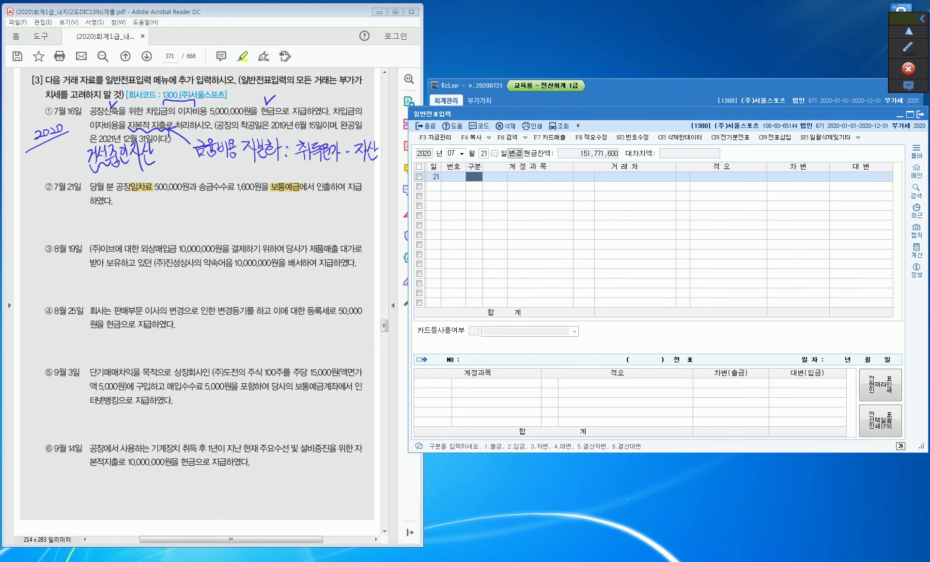
Step: Enter a debit (차변) line of 500,000 for account 0519 임차료 (제조원가), looked up by 임차, without 거래처 or 적요
{"action": "type", "text": "3"}
{"action": "type", "text": "임차"}
{"action": "key", "text": "Hangul"}
{"action": "key", "text": "Return"}
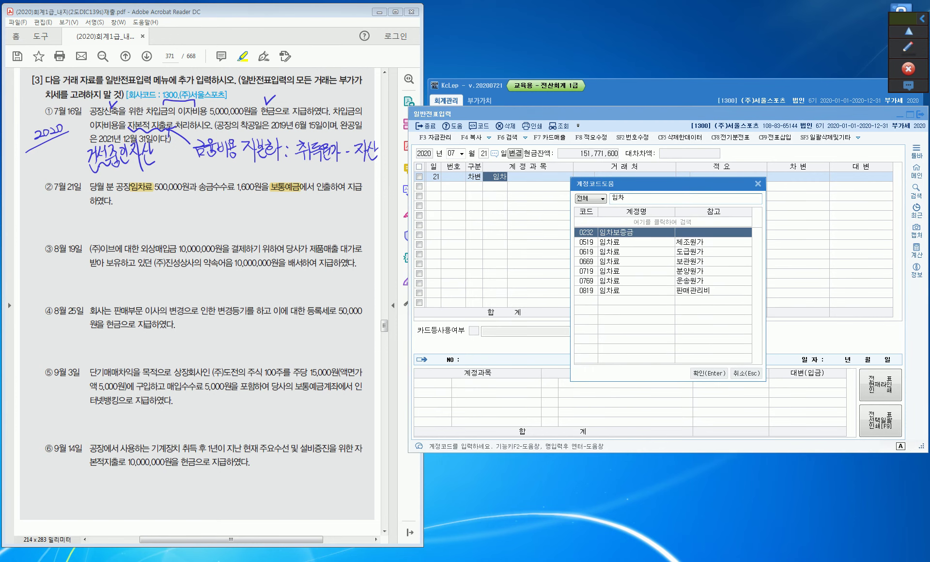
{"action": "left_click", "coordinate": [630, 242]}
{"action": "key", "text": "Return"}
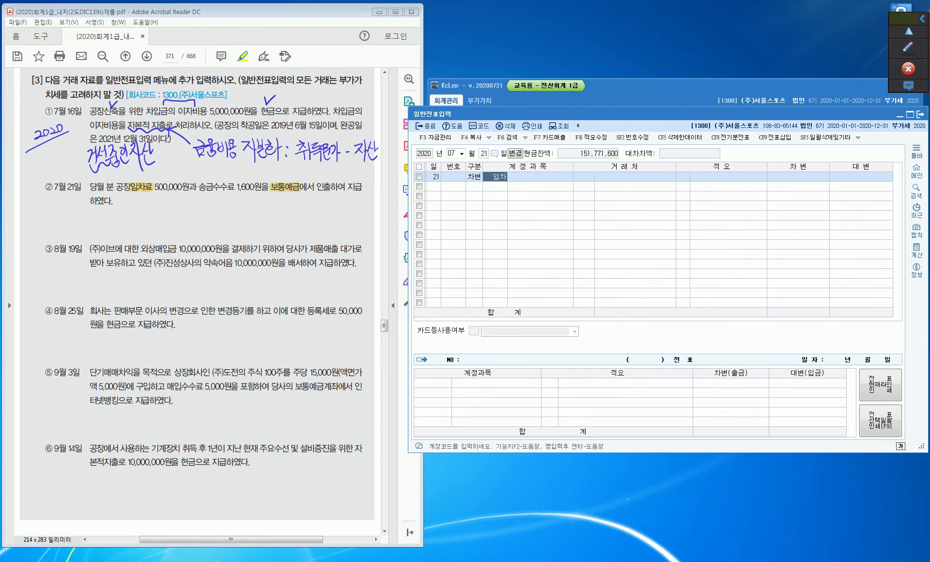
{"action": "key", "text": "Return"}
{"action": "key", "text": "Return"}
{"action": "key", "text": "Return"}
{"action": "type", "text": "500000"}
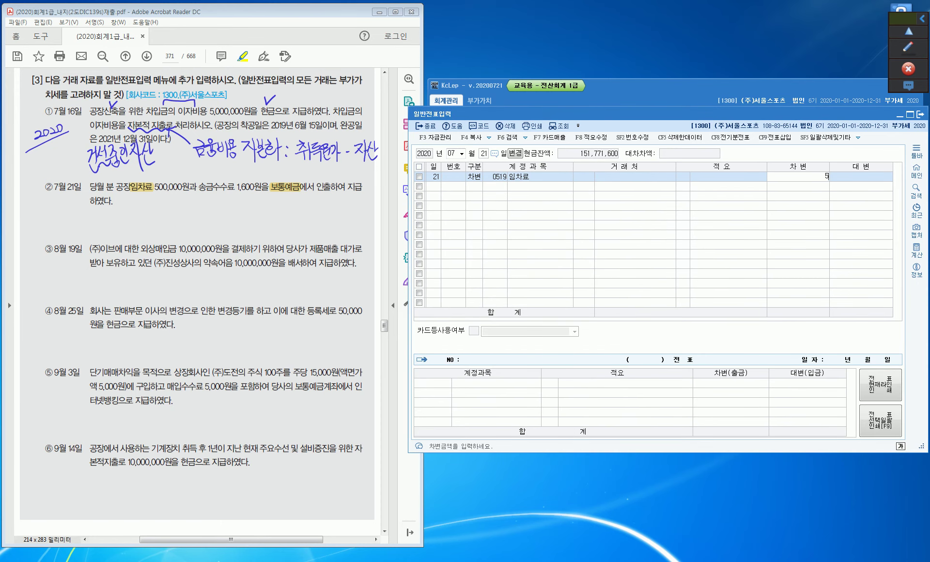
{"action": "key", "text": "Return"}
Step: Add a debit (차변) line of 1,600 for account 0531 수수료비용 (제조원가), looked up by 수수료
{"action": "type", "text": "3"}
{"action": "type", "text": "수수료"}
{"action": "key", "text": "Return"}
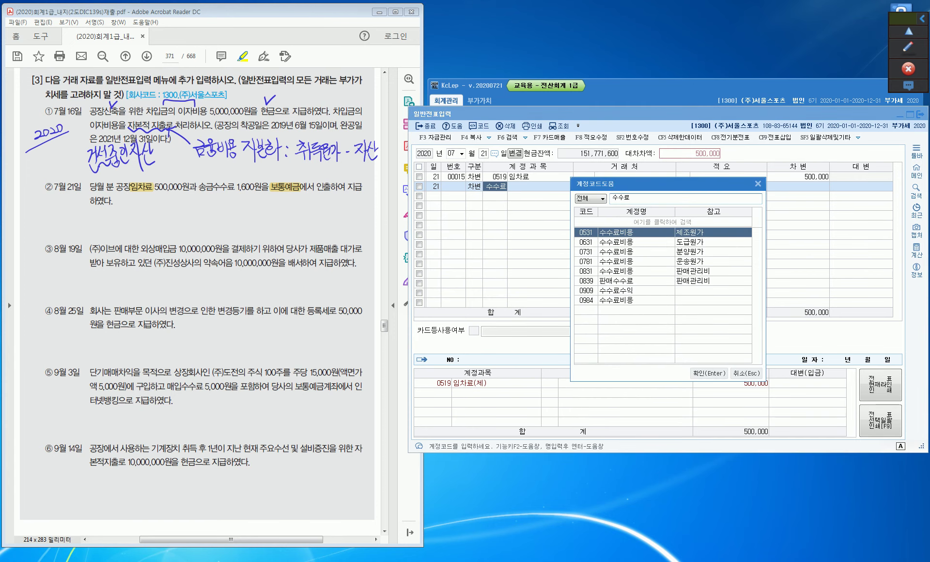
{"action": "key", "text": "Return"}
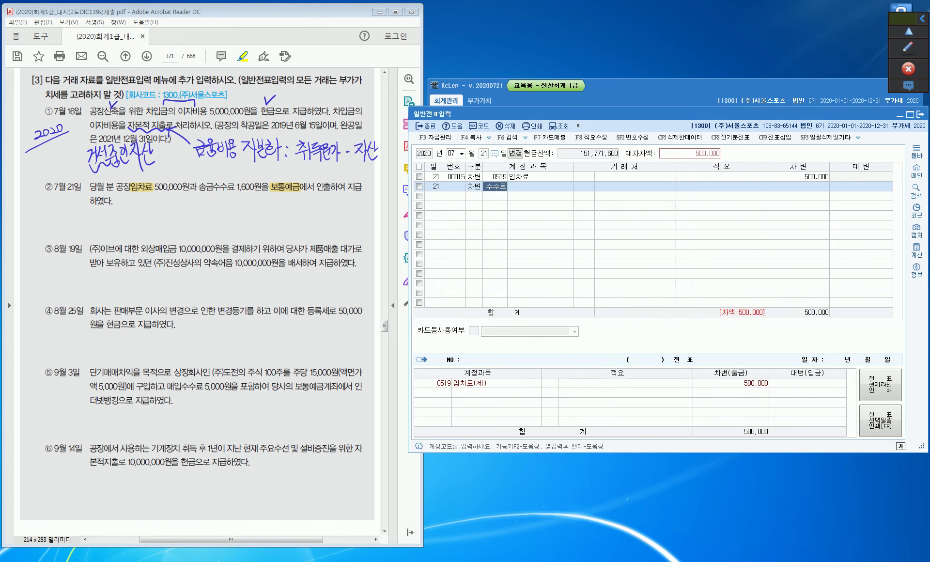
{"action": "key", "text": "Return"}
{"action": "key", "text": "Return"}
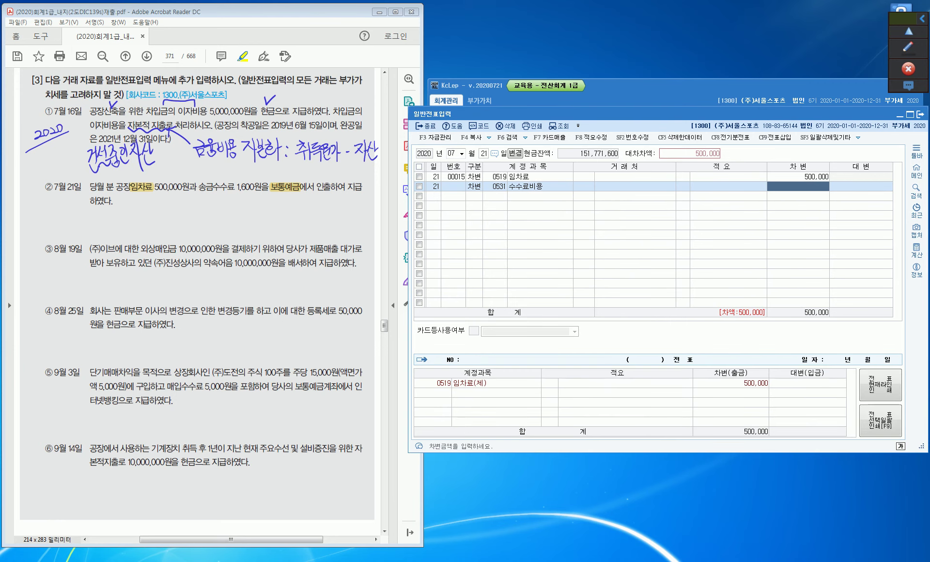
{"action": "type", "text": "1600"}
{"action": "key", "text": "Return"}
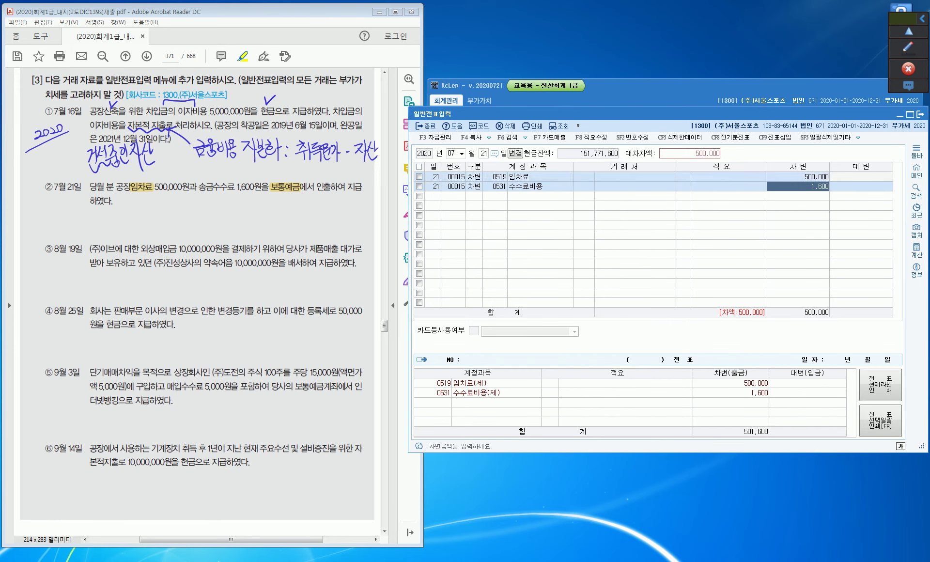
Step: Add a credit (대변) line for account 0103 보통예금, leaving 거래처 and 적요 blank and accepting the balancing amount of 501,600
{"action": "type", "text": "4"}
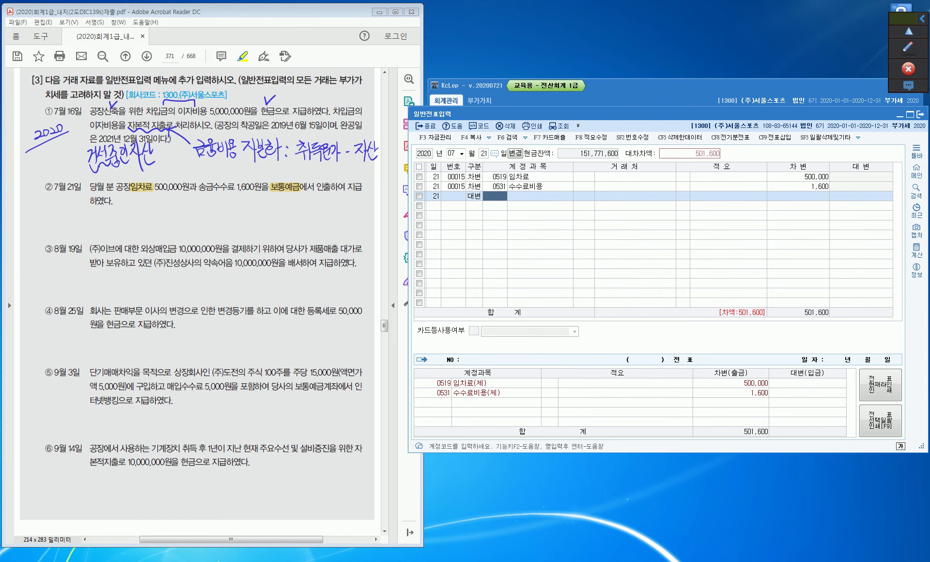
{"action": "type", "text": "103"}
{"action": "key", "text": "Return"}
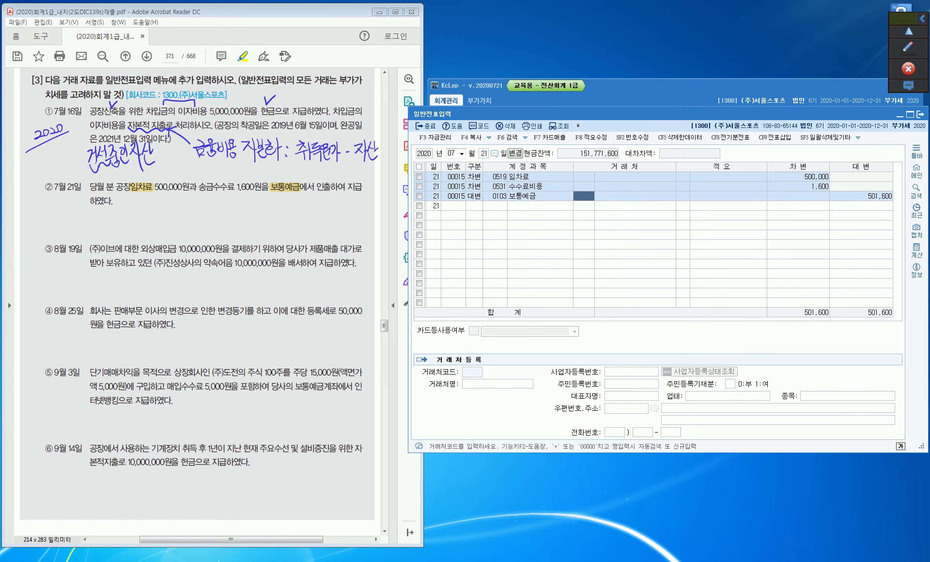
{"action": "key", "text": "Return"}
{"action": "key", "text": "Return"}
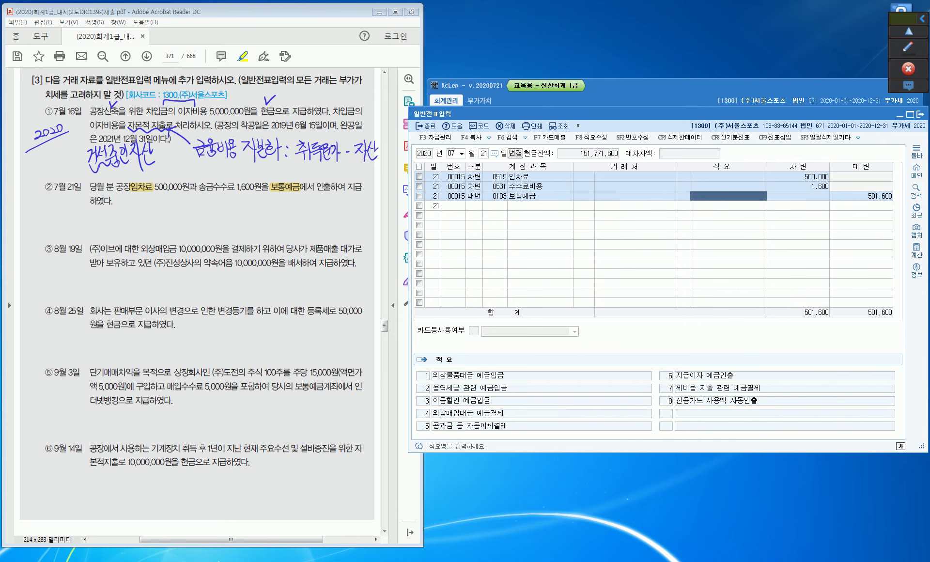
{"action": "key", "text": "Return"}
{"action": "key", "text": "Return"}
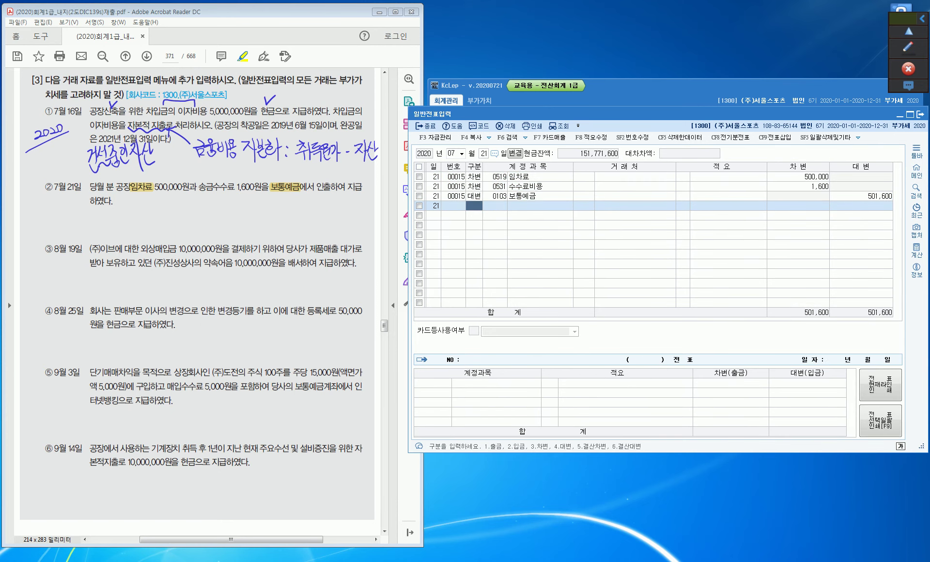
Step: Leave the July 21 voucher and set the voucher date to August 19
{"action": "key", "text": "Escape"}
{"action": "key", "text": "Escape"}
{"action": "type", "text": "8"}
{"action": "key", "text": "Return"}
{"action": "type", "text": "1"}
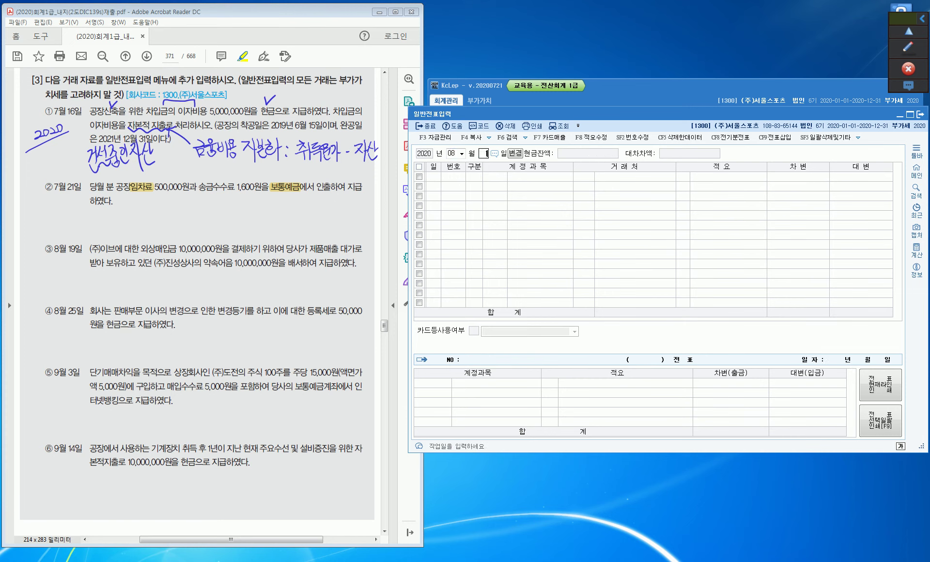
{"action": "type", "text": "9"}
{"action": "key", "text": "Return"}
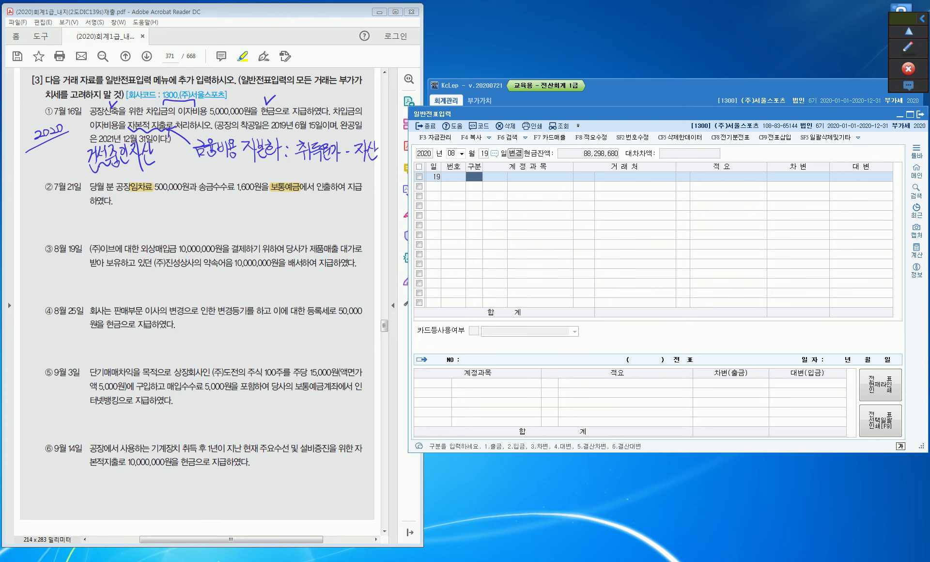
Step: Highlight 외상매입금 in PDF item ③ and handwrite 상거래 above 제품매출 and 받을어음 below 약속어음
{"action": "left_click_drag", "start_coordinate": [140, 249], "coordinate": [177, 249]}
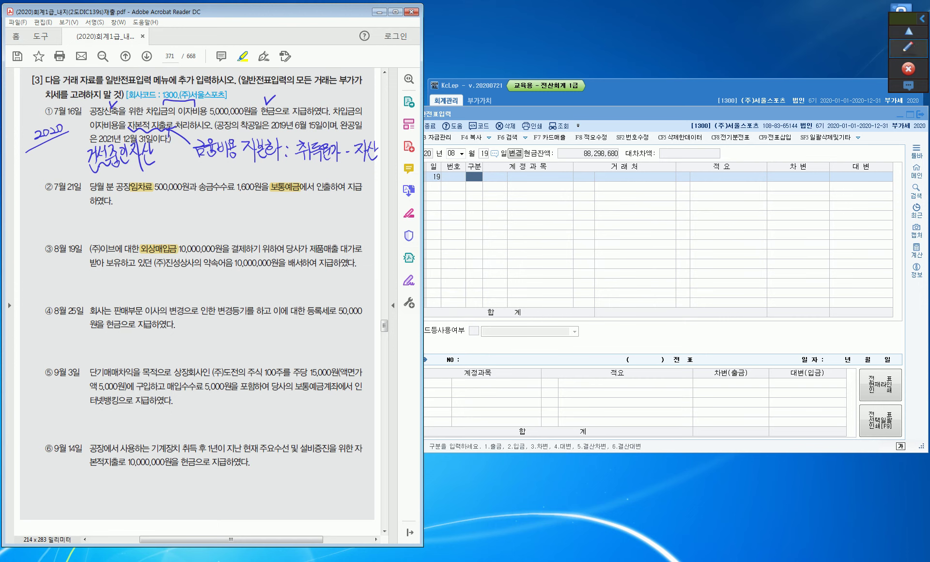
{"action": "left_click", "coordinate": [908, 47]}
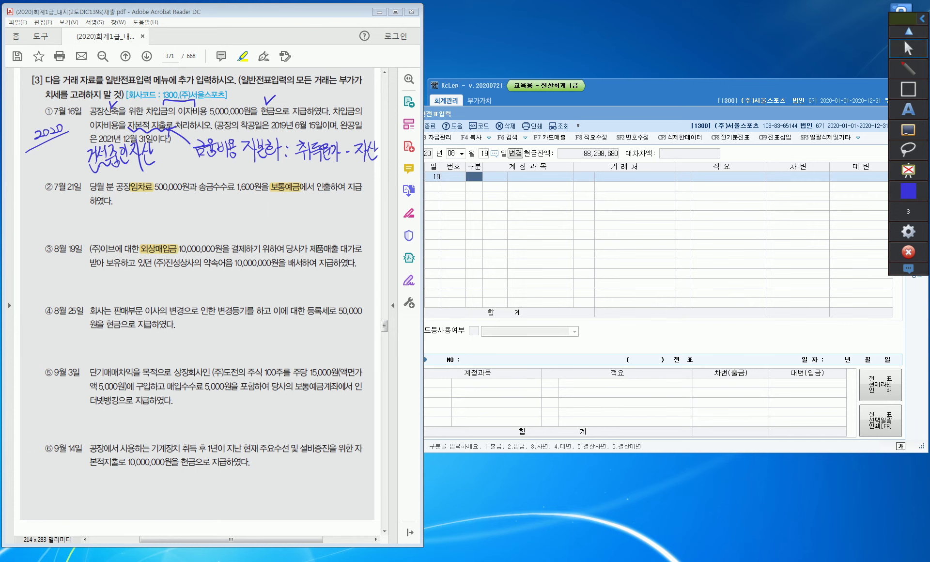
{"action": "left_click_drag", "start_coordinate": [323, 237], "coordinate": [329, 236]}
{"action": "mouse_move", "coordinate": [337, 222]}
{"action": "left_mouse_down"}
{"action": "mouse_move", "coordinate": [341, 236]}
{"action": "mouse_move", "coordinate": [356, 229]}
{"action": "left_mouse_up"}
{"action": "left_click_drag", "start_coordinate": [356, 219], "coordinate": [360, 233]}
{"action": "mouse_move", "coordinate": [200, 270]}
{"action": "left_mouse_down"}
{"action": "mouse_move", "coordinate": [225, 275]}
{"action": "mouse_move", "coordinate": [235, 290]}
{"action": "mouse_move", "coordinate": [218, 278]}
{"action": "mouse_move", "coordinate": [253, 292]}
{"action": "mouse_move", "coordinate": [261, 285]}
{"action": "mouse_move", "coordinate": [264, 295]}
{"action": "mouse_move", "coordinate": [326, 268]}
{"action": "left_mouse_up"}
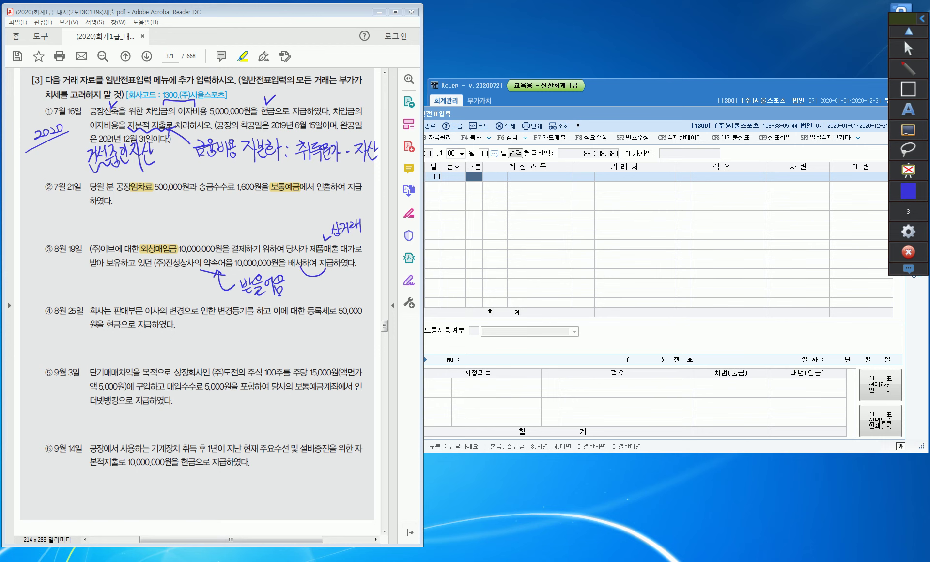
Step: Draw an arrow from 외상매입금 to (주)이브 and underline (주)진성상사 in PDF item ③
{"action": "left_click_drag", "start_coordinate": [159, 233], "coordinate": [111, 241]}
{"action": "left_click_drag", "start_coordinate": [157, 269], "coordinate": [190, 269]}
{"action": "left_click", "coordinate": [908, 49]}
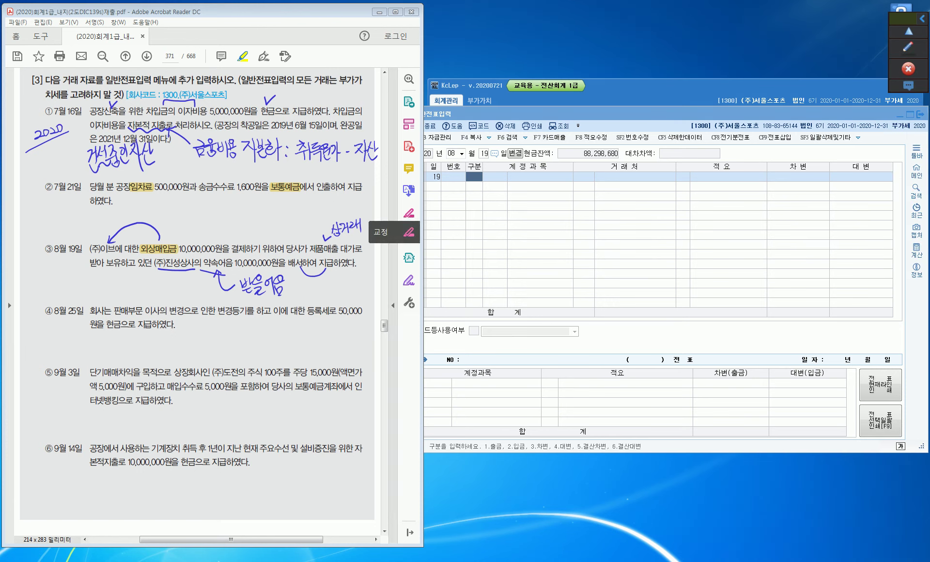
Step: Enter a debit (차변) line of 10,000,000 for account 0251 외상매입금 with 거래처 (주)이브, leaving 적요 blank
{"action": "left_click", "coordinate": [484, 114]}
{"action": "type", "text": "3"}
{"action": "key", "text": "Return"}
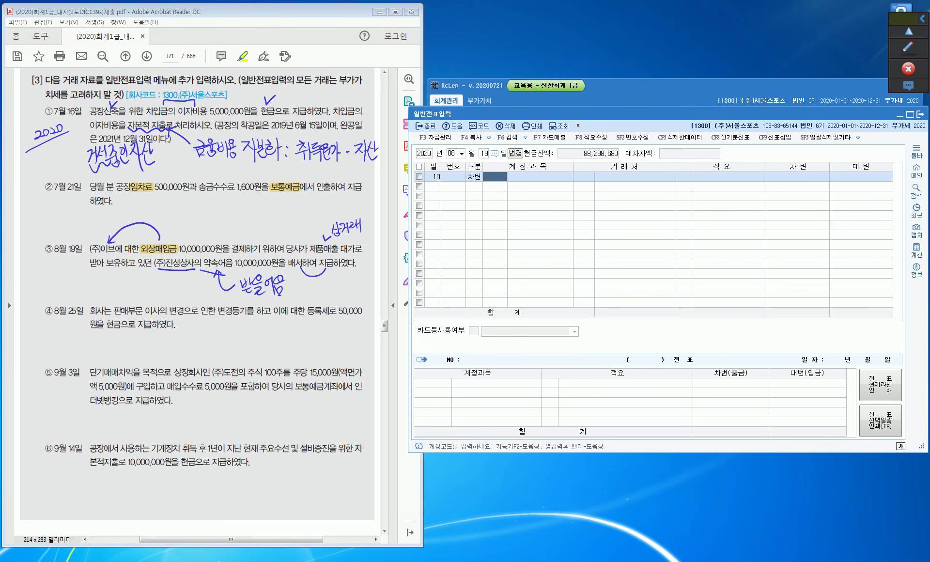
{"action": "type", "text": "251"}
{"action": "key", "text": "Return"}
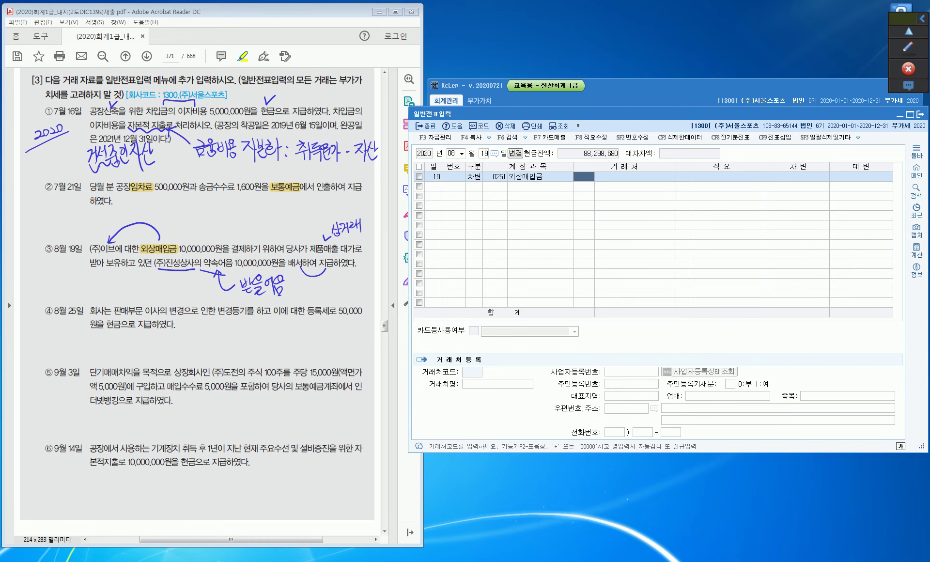
{"action": "type", "text": "이브"}
{"action": "key", "text": "Return"}
{"action": "key", "text": "Return"}
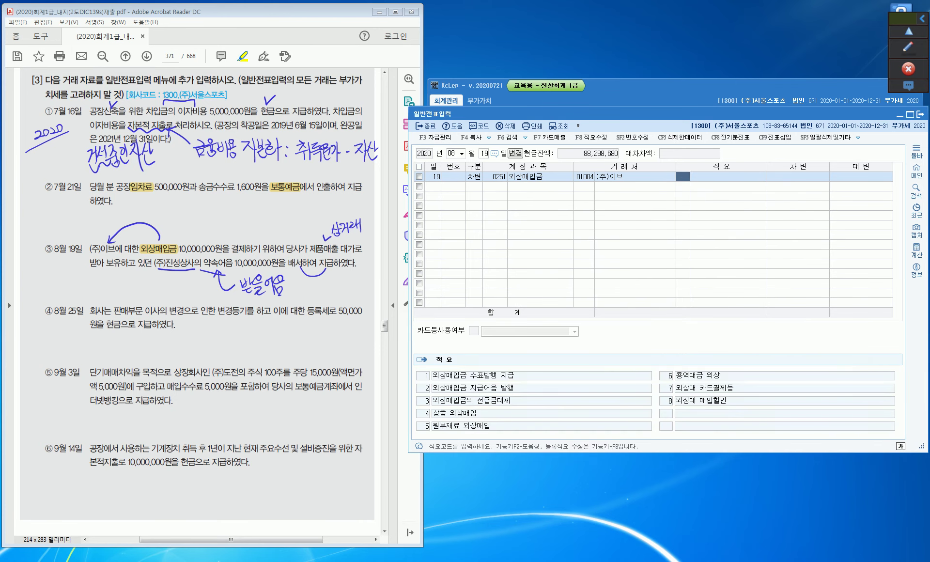
{"action": "key", "text": "Return"}
{"action": "type", "text": "10,000,000"}
{"action": "key", "text": "Return"}
Step: Add a credit (대변) line for account 0110 받을어음 with 거래처 (주)진성상사, leaving 적요 blank and accepting the balancing amount of 10,000,000
{"action": "type", "text": "4"}
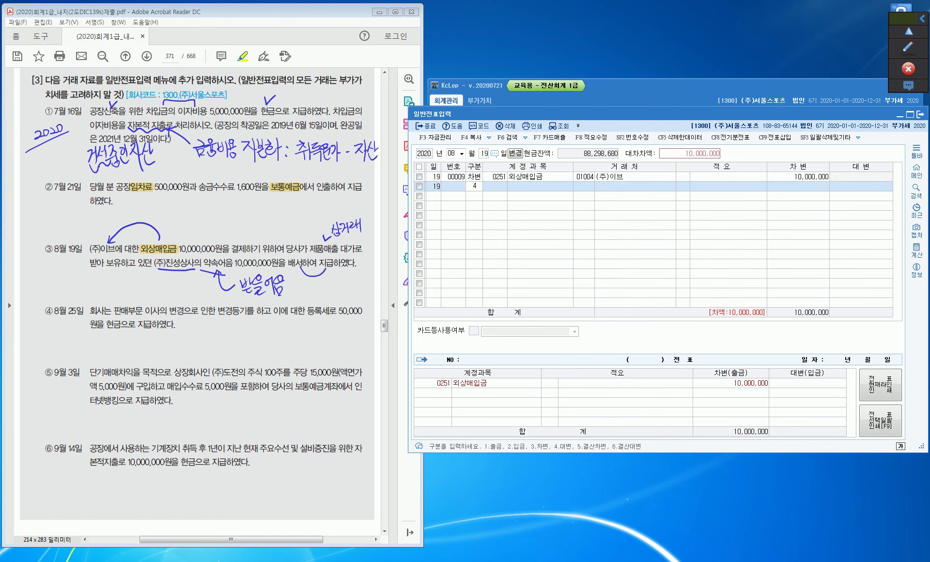
{"action": "type", "text": "0110"}
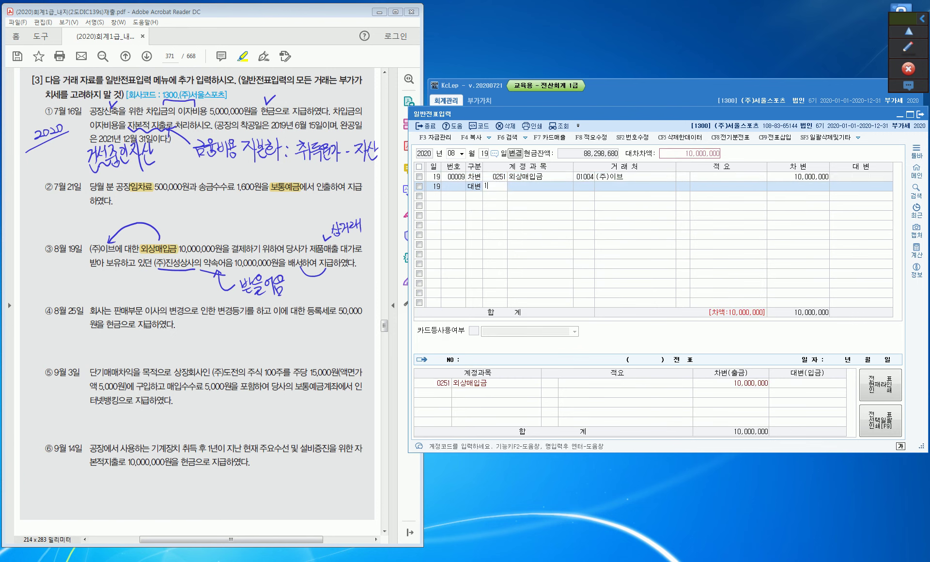
{"action": "key", "text": "Return"}
{"action": "type", "text": "진성"}
{"action": "key", "text": "Return"}
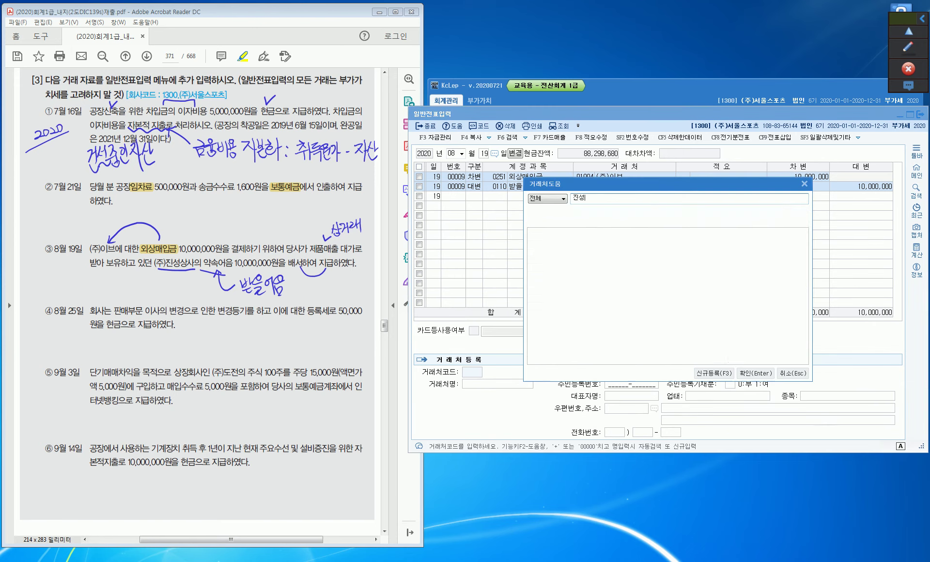
{"action": "key", "text": "Return"}
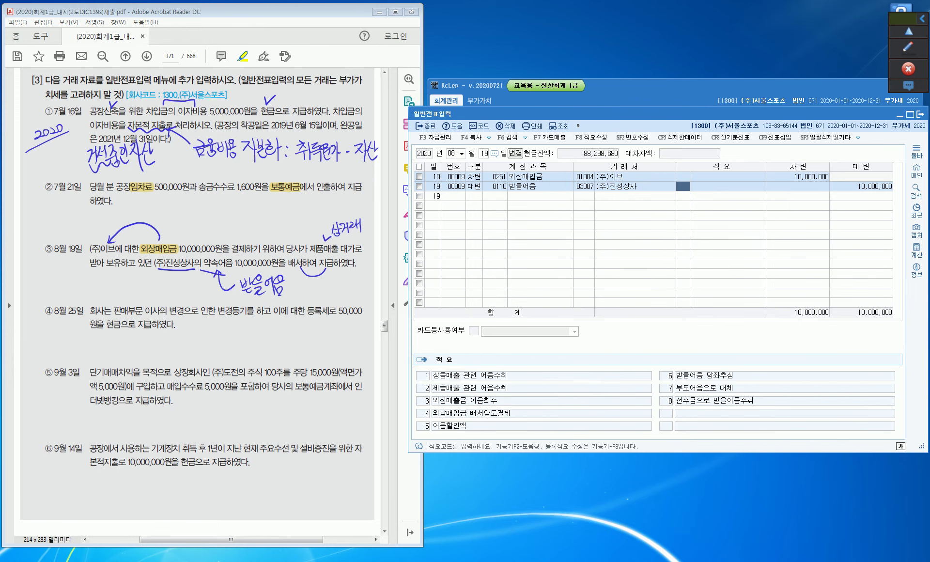
{"action": "key", "text": "Return"}
{"action": "key", "text": "Return"}
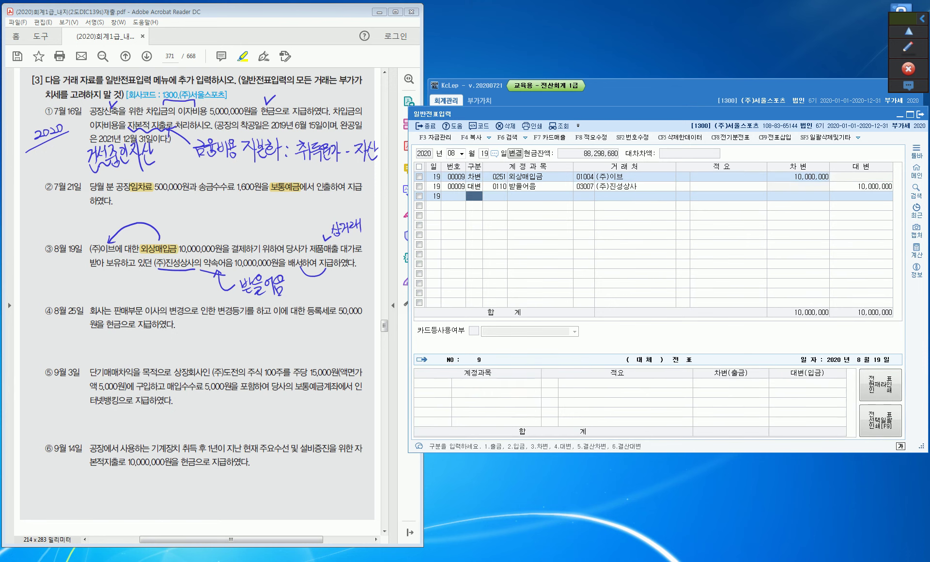
Step: Set the voucher date to August 25 and highlight 등록세 and 현금 in PDF item ④
{"action": "key", "text": "Escape"}
{"action": "type", "text": "25"}
{"action": "key", "text": "Return"}
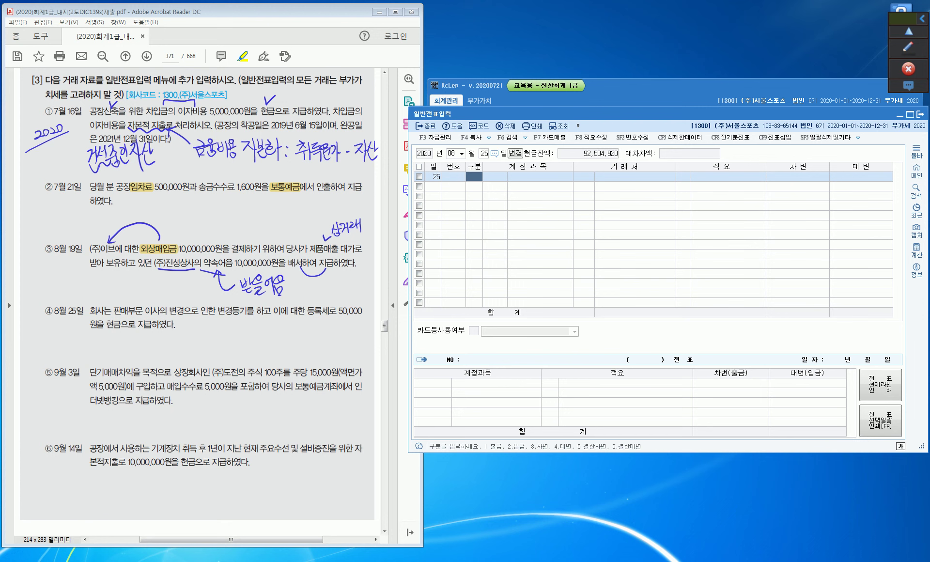
{"action": "left_click_drag", "start_coordinate": [306, 311], "coordinate": [330, 310]}
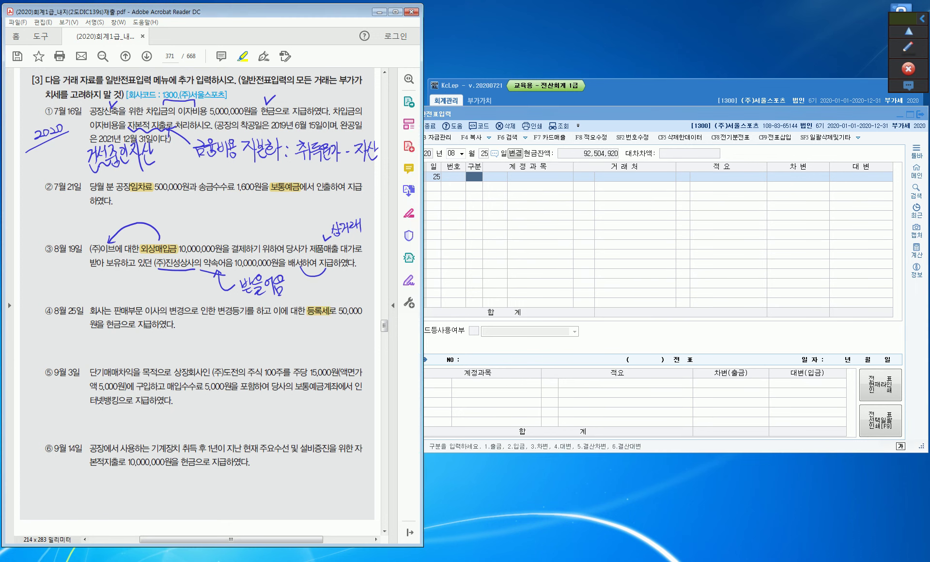
{"action": "left_click_drag", "start_coordinate": [105, 324], "coordinate": [122, 324]}
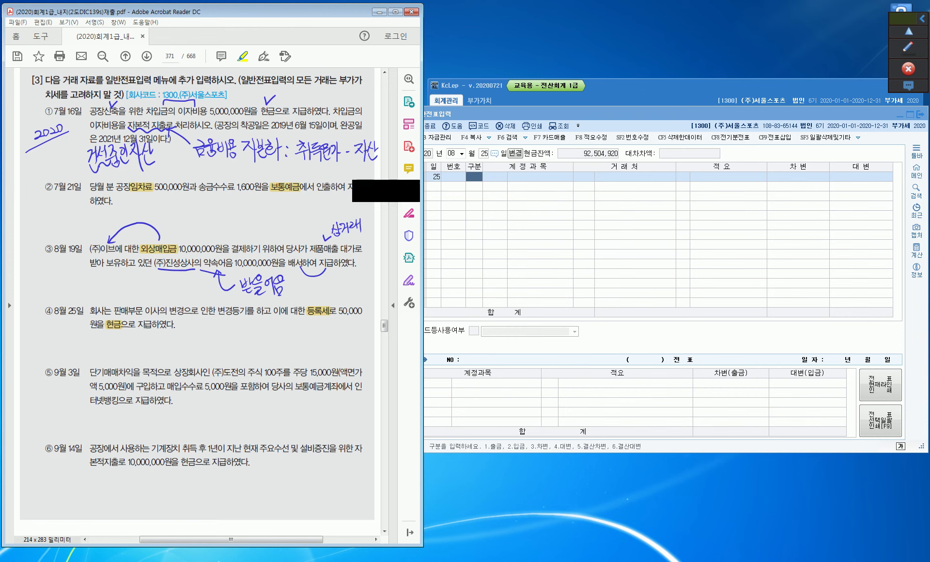
Step: Enter a cash payment (출금) line of 50,000 for account 0817 세금과공과, without 거래처 or 적요
{"action": "left_click", "coordinate": [474, 177]}
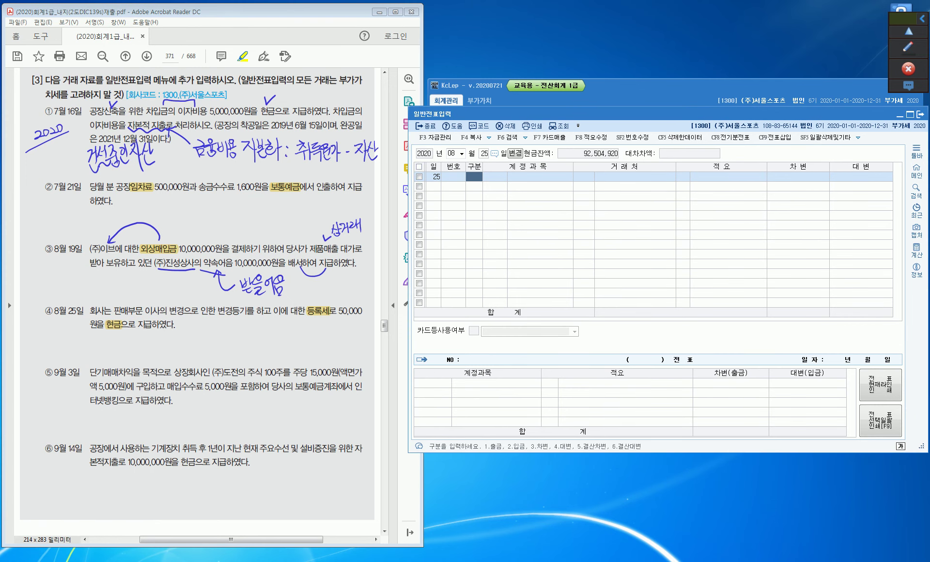
{"action": "type", "text": "1"}
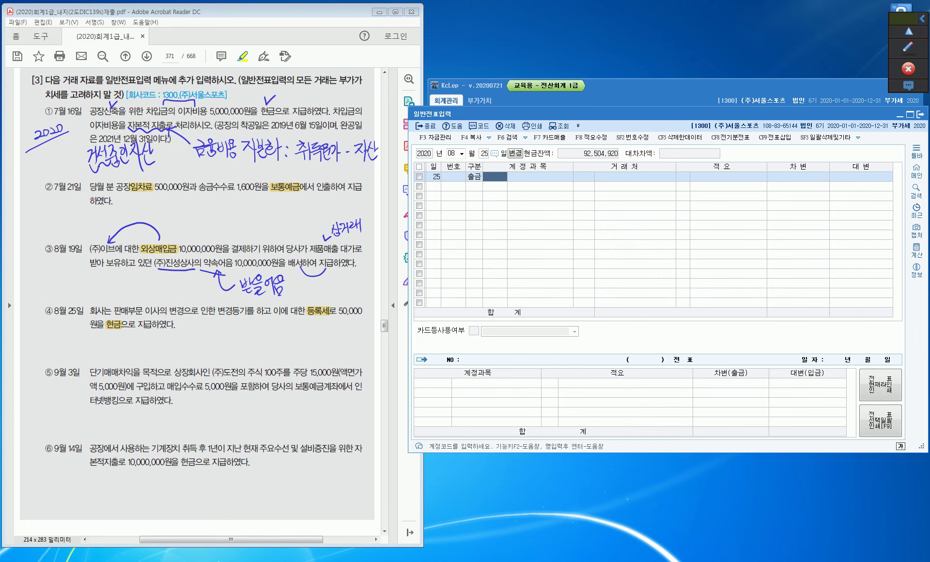
{"action": "type", "text": "817"}
{"action": "key", "text": "Return"}
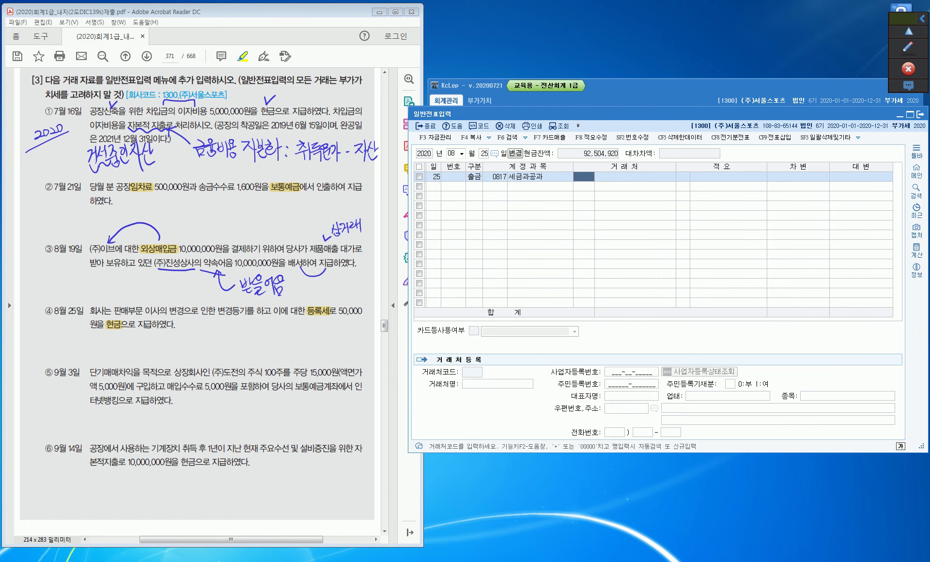
{"action": "key", "text": "Return"}
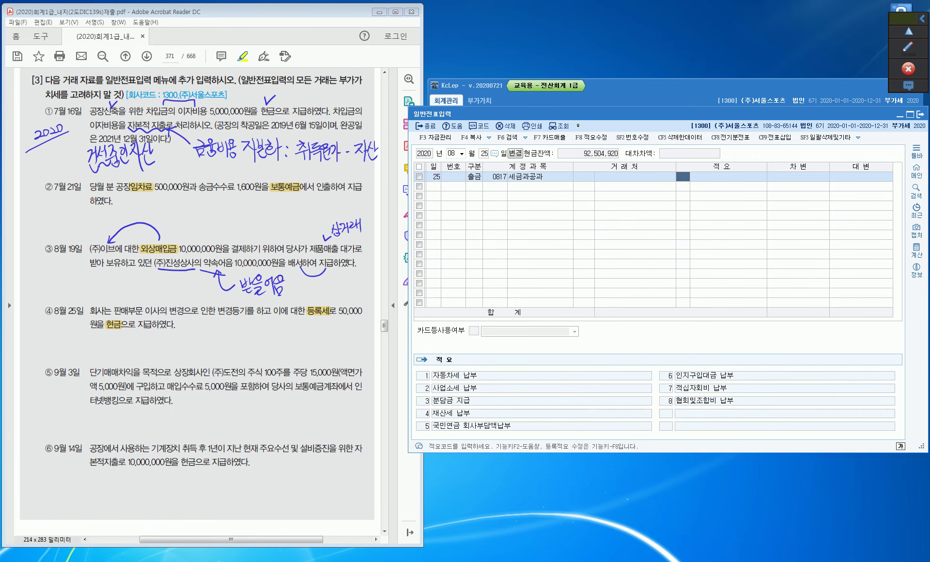
{"action": "key", "text": "Return"}
{"action": "type", "text": "500000"}
{"action": "key", "text": "Return"}
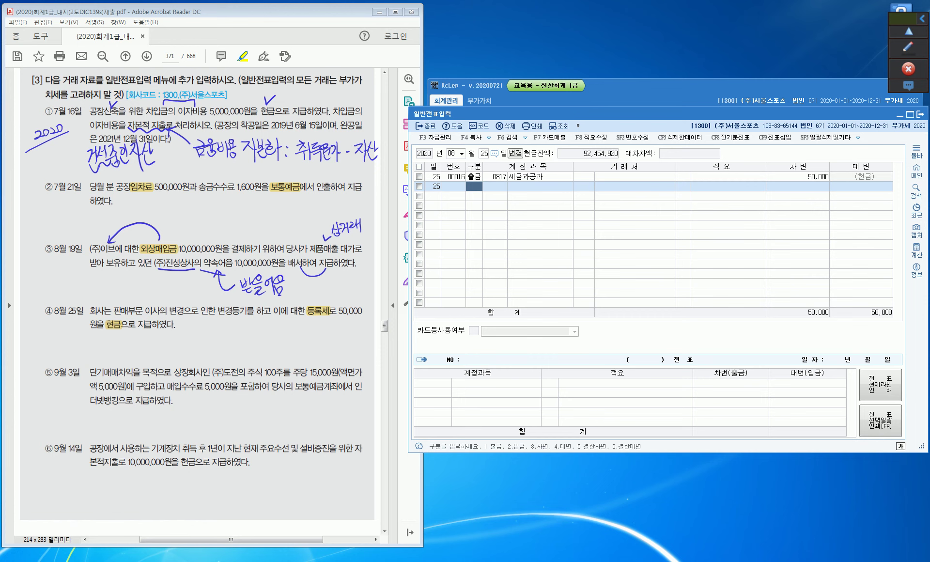
{"action": "key", "text": "Up"}
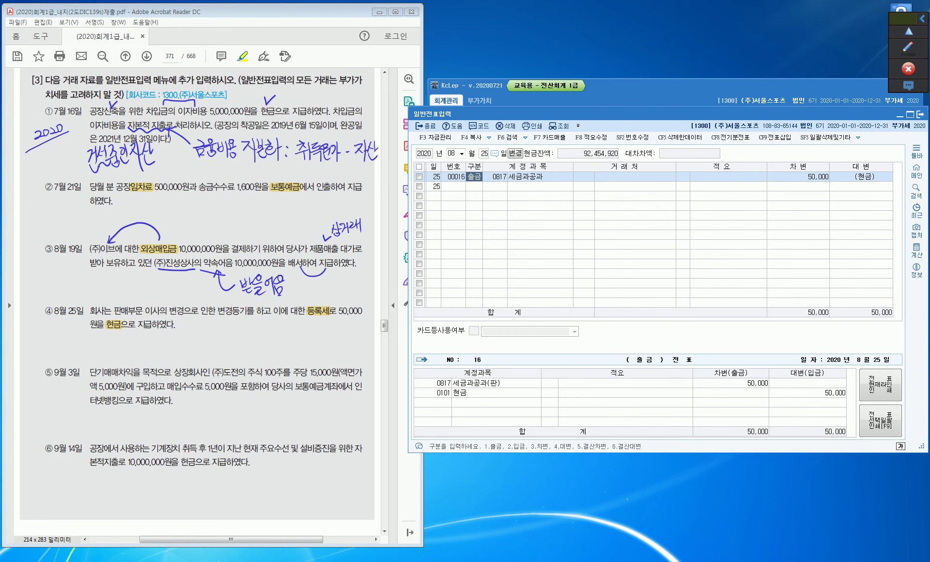
Step: Leave the August 25 voucher and set the voucher date to September 3
{"action": "key", "text": "Escape"}
{"action": "key", "text": "Escape"}
{"action": "type", "text": "09"}
{"action": "type", "text": "3"}
{"action": "key", "text": "Return"}
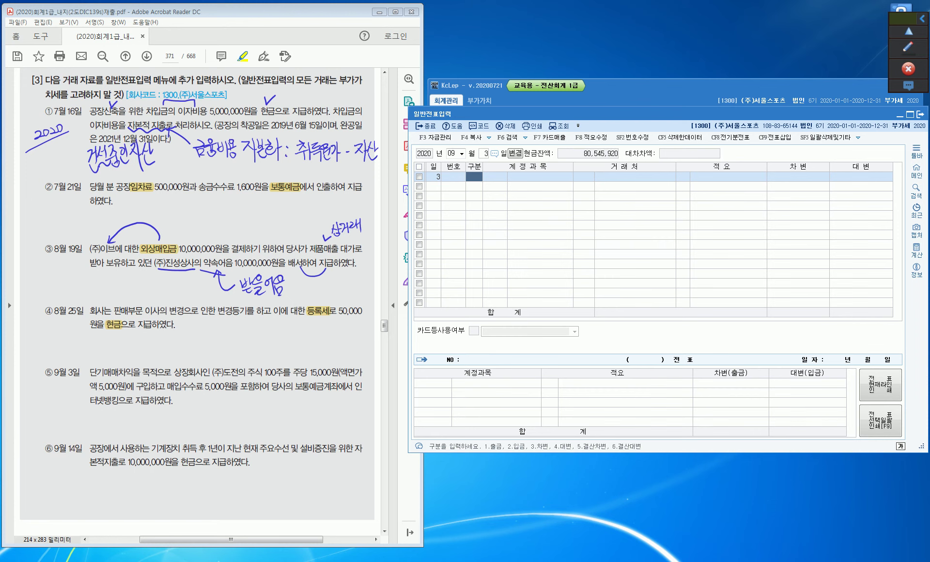
Step: In PDF item ⑤, pen a check mark at 보통예금 and link 100주 and 15,000원 to a handwritten 1,500,000
{"action": "left_click", "coordinate": [909, 47]}
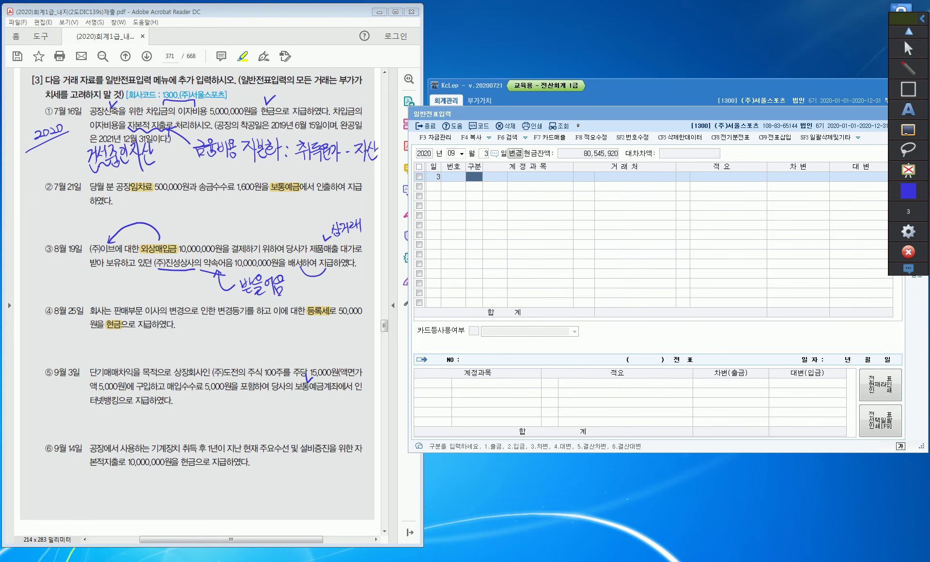
{"action": "mouse_move", "coordinate": [274, 363]}
{"action": "left_mouse_down"}
{"action": "mouse_move", "coordinate": [316, 345]}
{"action": "mouse_move", "coordinate": [316, 366]}
{"action": "left_mouse_up"}
{"action": "mouse_move", "coordinate": [321, 334]}
{"action": "left_mouse_down"}
{"action": "mouse_move", "coordinate": [319, 345]}
{"action": "mouse_move", "coordinate": [357, 330]}
{"action": "left_mouse_up"}
{"action": "left_click_drag", "start_coordinate": [363, 329], "coordinate": [362, 330]}
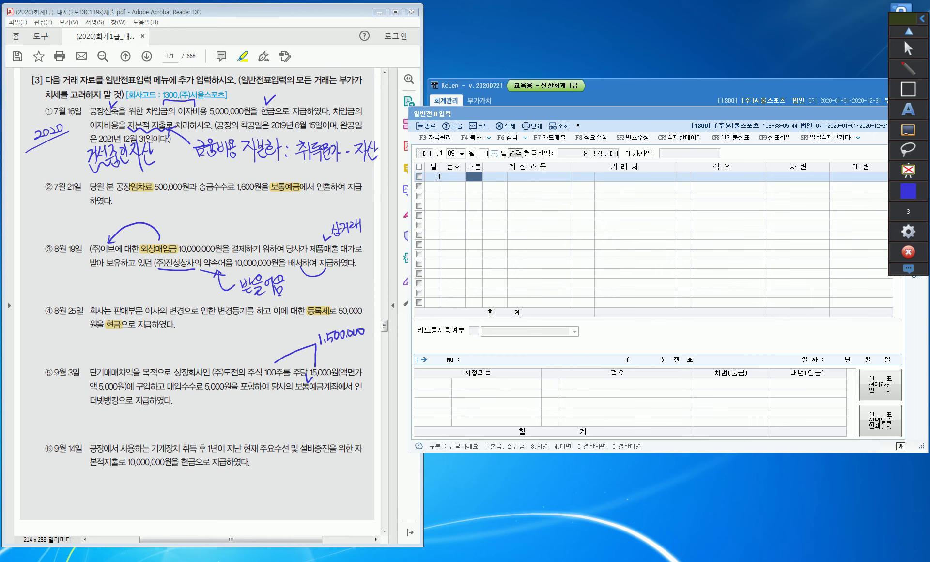
Step: Handwrite 단.매.증 above 단기매매차익 and 수수료비용 (영업외비용) below the underlined 매입수수료 in PDF item ⑤
{"action": "left_click_drag", "start_coordinate": [194, 393], "coordinate": [203, 391]}
{"action": "mouse_move", "coordinate": [94, 354]}
{"action": "left_mouse_down"}
{"action": "mouse_move", "coordinate": [99, 364]}
{"action": "mouse_move", "coordinate": [107, 352]}
{"action": "mouse_move", "coordinate": [131, 358]}
{"action": "mouse_move", "coordinate": [156, 341]}
{"action": "mouse_move", "coordinate": [163, 347]}
{"action": "left_mouse_up"}
{"action": "mouse_move", "coordinate": [192, 394]}
{"action": "left_mouse_down"}
{"action": "mouse_move", "coordinate": [197, 409]}
{"action": "mouse_move", "coordinate": [191, 403]}
{"action": "mouse_move", "coordinate": [215, 411]}
{"action": "mouse_move", "coordinate": [211, 419]}
{"action": "mouse_move", "coordinate": [238, 413]}
{"action": "left_mouse_up"}
{"action": "mouse_move", "coordinate": [242, 400]}
{"action": "left_mouse_down"}
{"action": "mouse_move", "coordinate": [241, 417]}
{"action": "mouse_move", "coordinate": [248, 405]}
{"action": "left_mouse_up"}
{"action": "left_click_drag", "start_coordinate": [246, 406], "coordinate": [250, 411]}
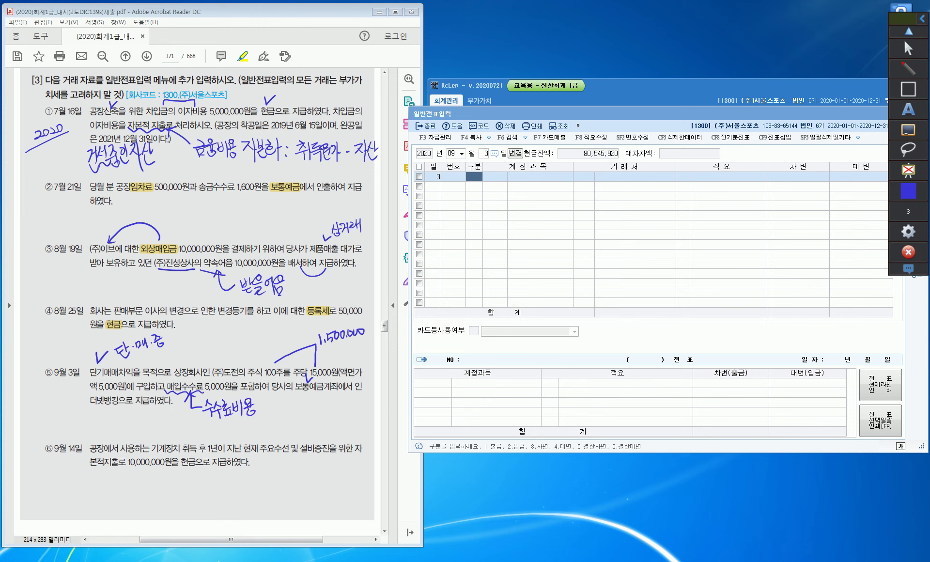
{"action": "mouse_move", "coordinate": [262, 398]}
{"action": "left_mouse_down"}
{"action": "mouse_move", "coordinate": [264, 418]}
{"action": "mouse_move", "coordinate": [271, 405]}
{"action": "mouse_move", "coordinate": [284, 417]}
{"action": "left_mouse_up"}
{"action": "left_click_drag", "start_coordinate": [286, 399], "coordinate": [302, 408]}
{"action": "left_click_drag", "start_coordinate": [305, 396], "coordinate": [310, 414]}
{"action": "left_click_drag", "start_coordinate": [315, 395], "coordinate": [328, 416]}
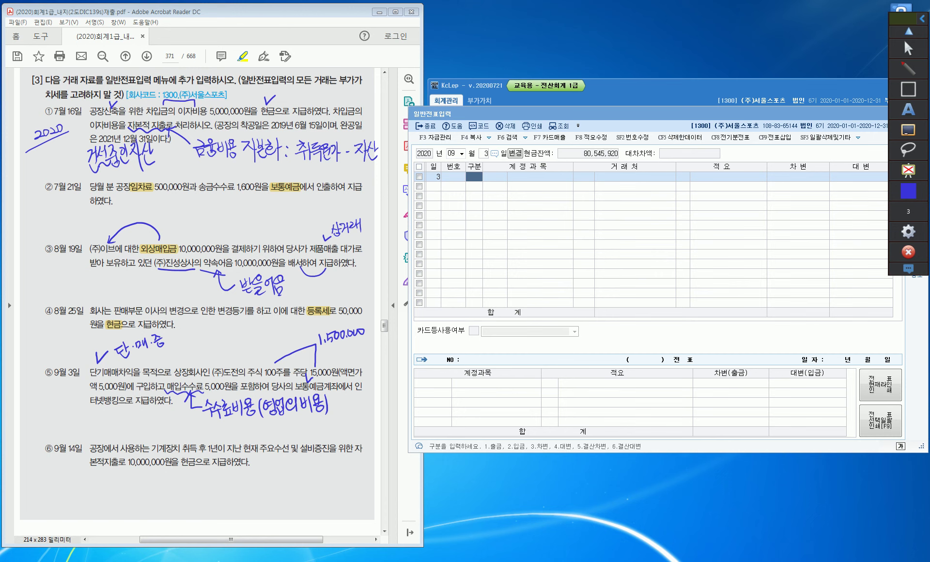
{"action": "left_click", "coordinate": [908, 49]}
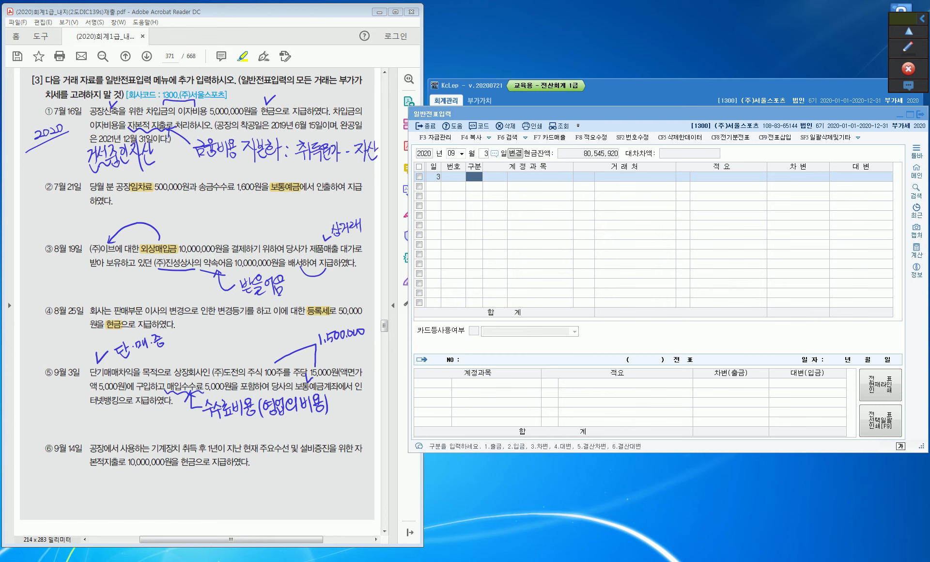
Step: Enter a debit (차변) line of 1,500,000 for account 0107 단기매매증권, looked up by 단기매, without 거래처 or 적요
{"action": "type", "text": "3"}
{"action": "key", "text": "Return"}
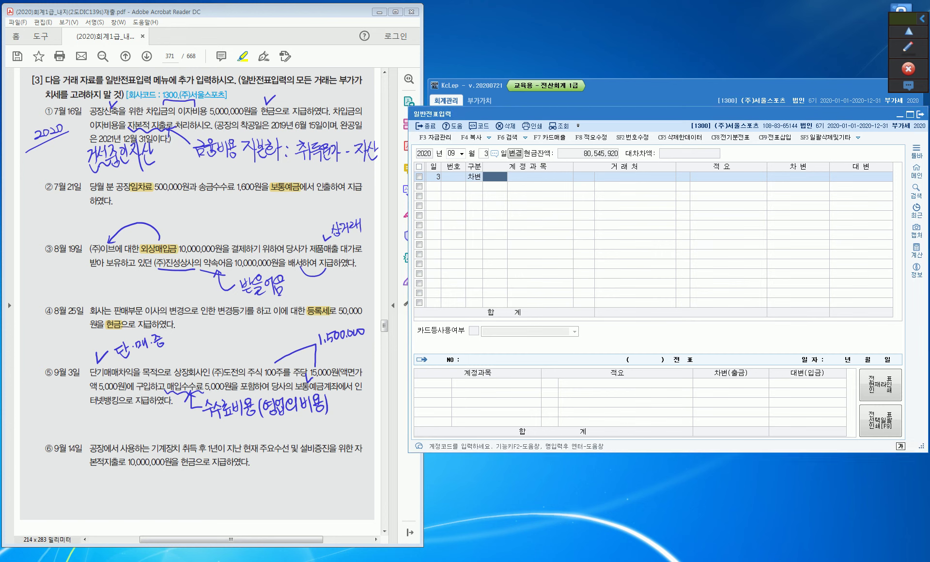
{"action": "type", "text": "단기매"}
{"action": "key", "text": "Return"}
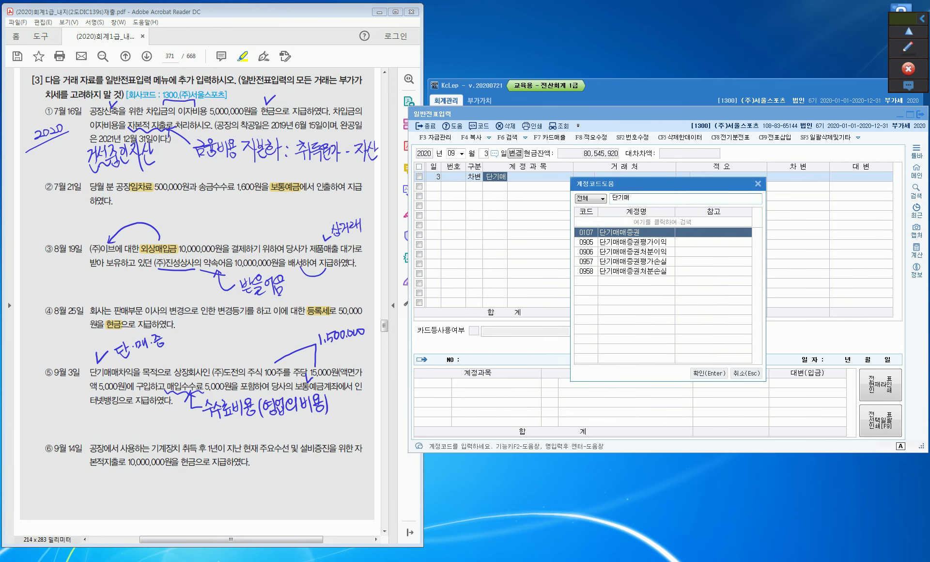
{"action": "key", "text": "Return"}
{"action": "key", "text": "Return"}
{"action": "key", "text": "Return"}
{"action": "key", "text": "Return"}
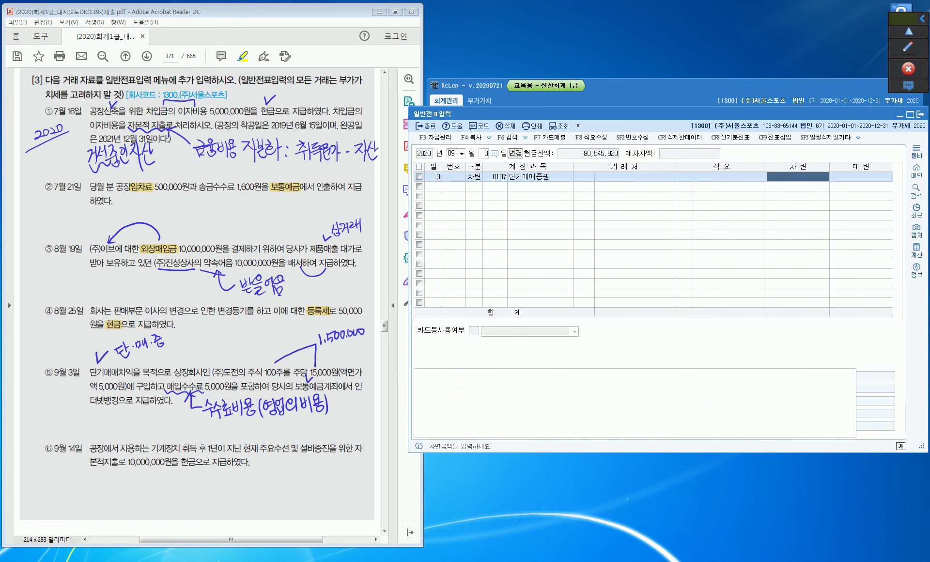
{"action": "type", "text": "1500000"}
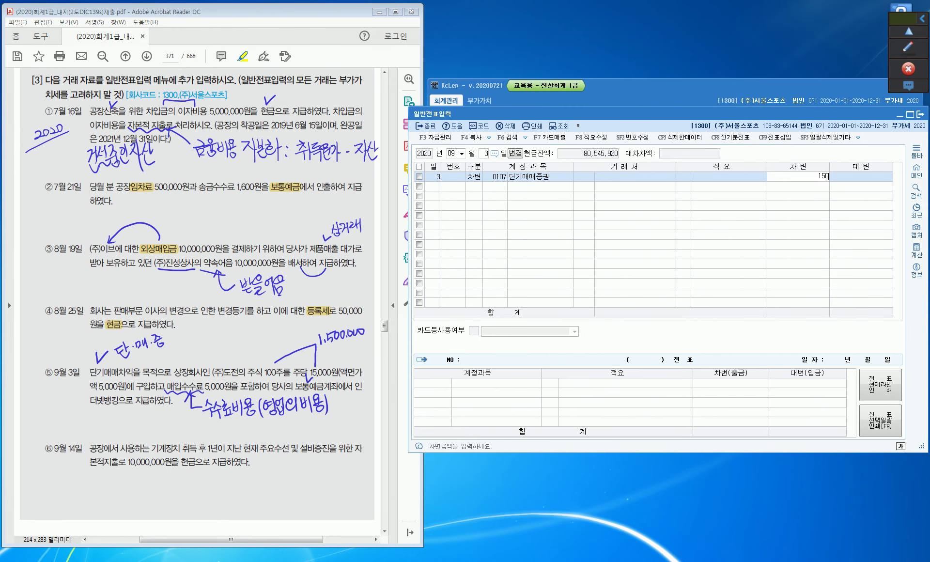
{"action": "key", "text": "Return"}
Step: Add a debit (차변) line of 5,000 for non-operating account 0984 수수료비용, looked up by 수수료, without 거래처 or 적요
{"action": "type", "text": "3"}
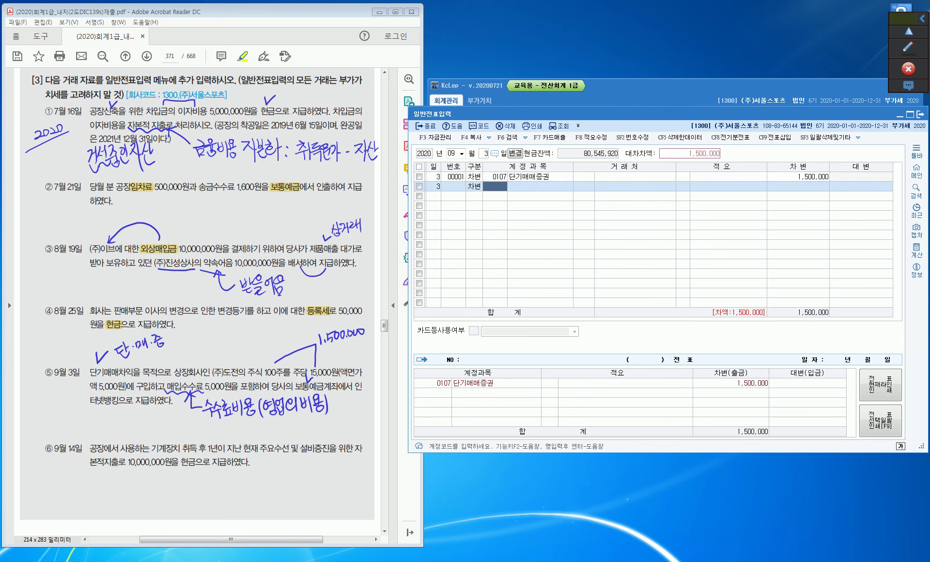
{"action": "type", "text": "수수료"}
{"action": "key", "text": "Return"}
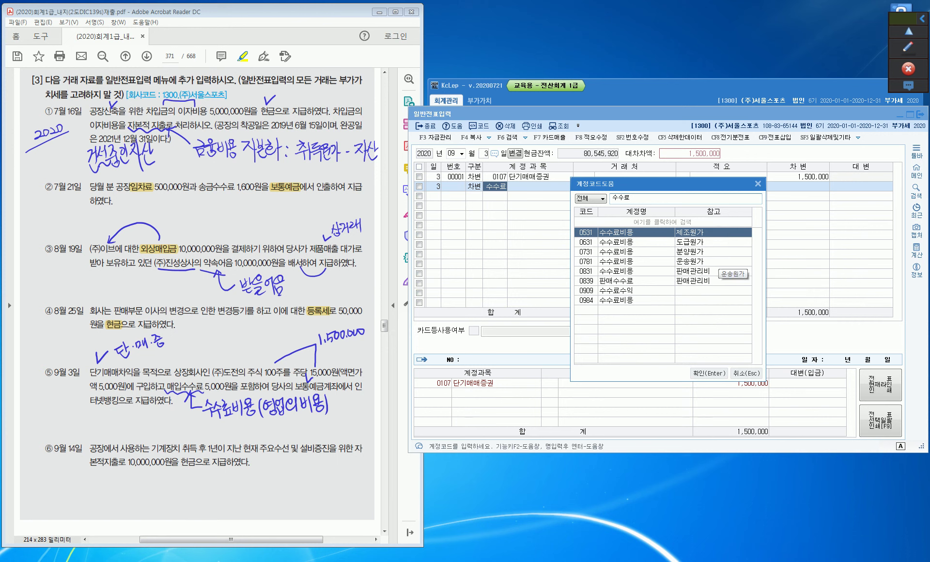
{"action": "left_click", "coordinate": [697, 301]}
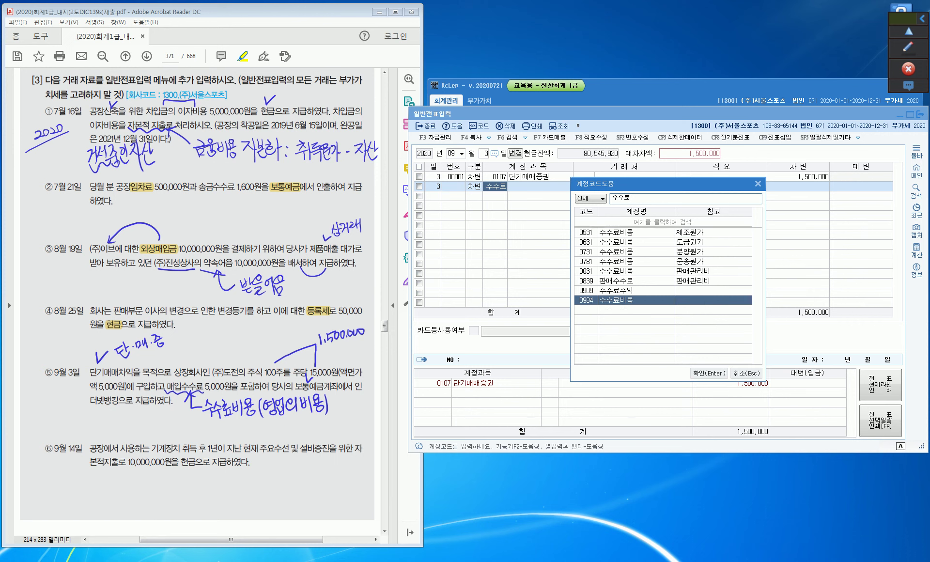
{"action": "key", "text": "Return"}
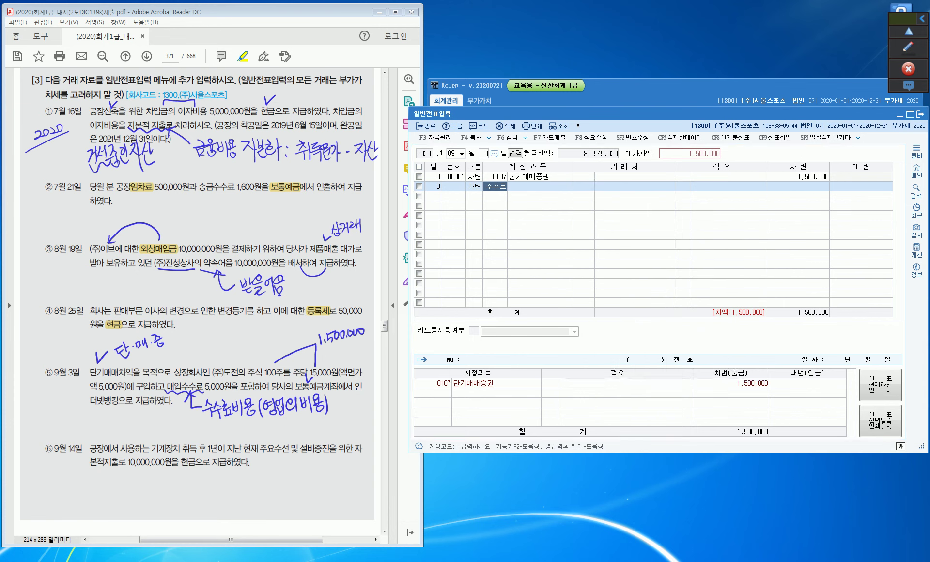
{"action": "key", "text": "Return"}
{"action": "key", "text": "Return"}
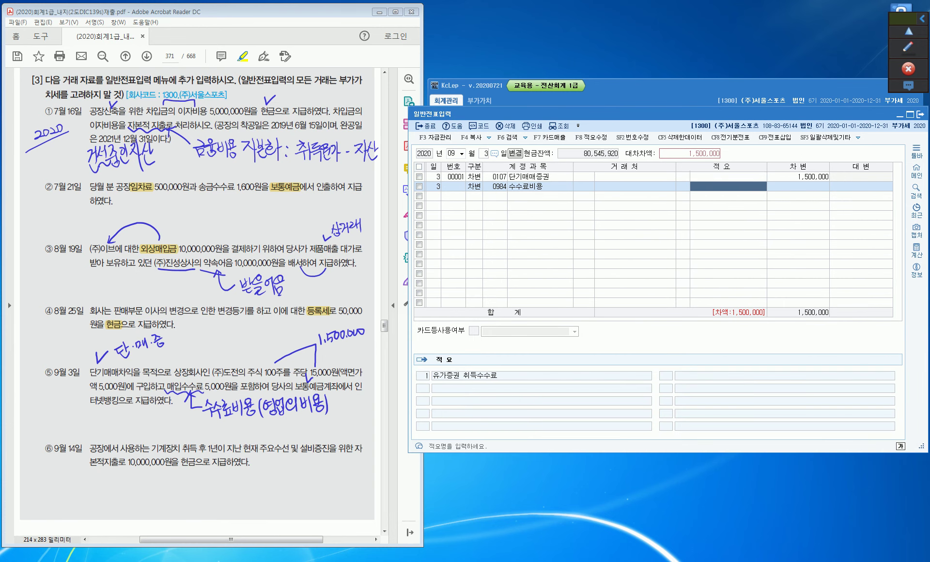
{"action": "key", "text": "Return"}
{"action": "type", "text": "5000"}
{"action": "key", "text": "Return"}
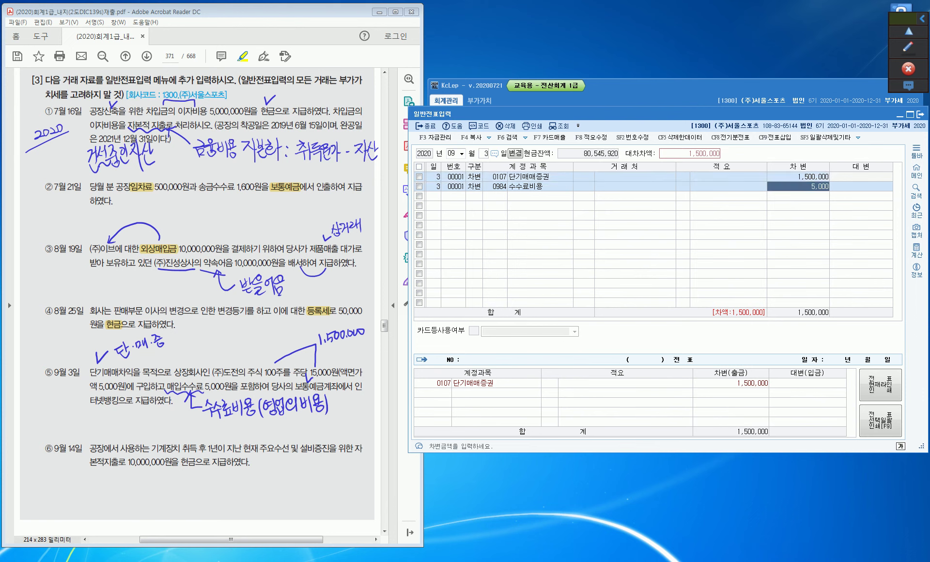
Step: Add a credit (대변) line of 1,505,000 for account 0103 보통예금 to balance the September 3 voucher
{"action": "type", "text": "4"}
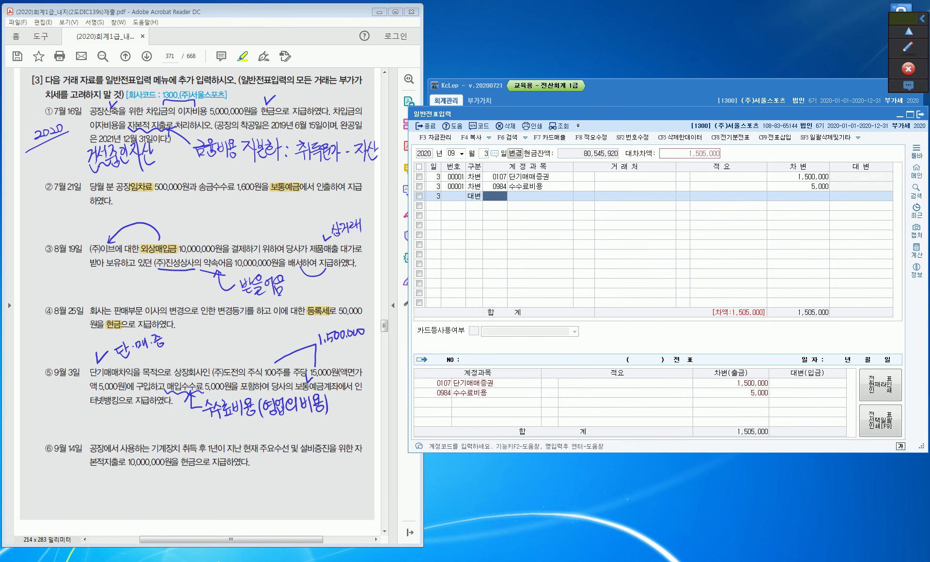
{"action": "type", "text": "103"}
{"action": "key", "text": "Return"}
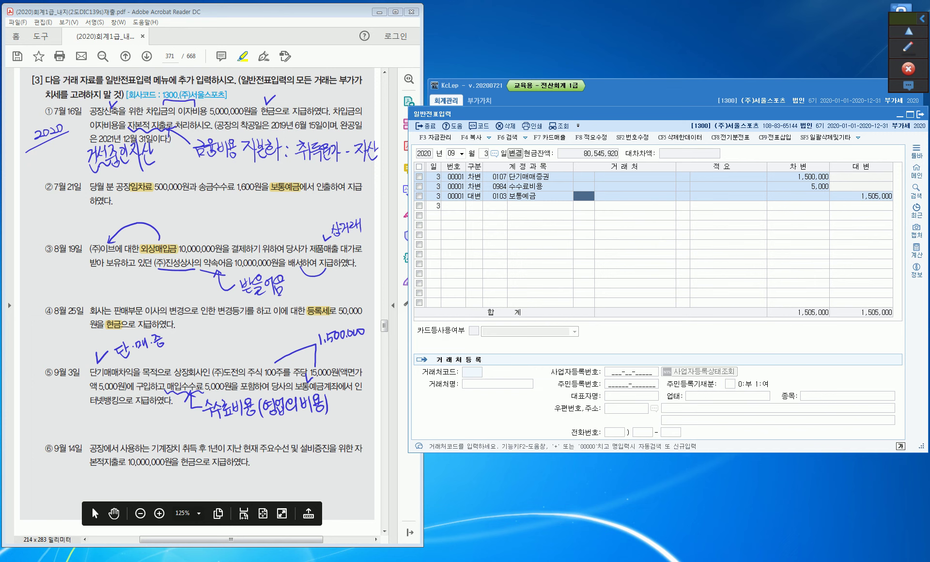
Step: In PDF item ⑥, highlight 자본적지출, 기계장치 and 현금
{"action": "left_click_drag", "start_coordinate": [354, 448], "coordinate": [363, 448]}
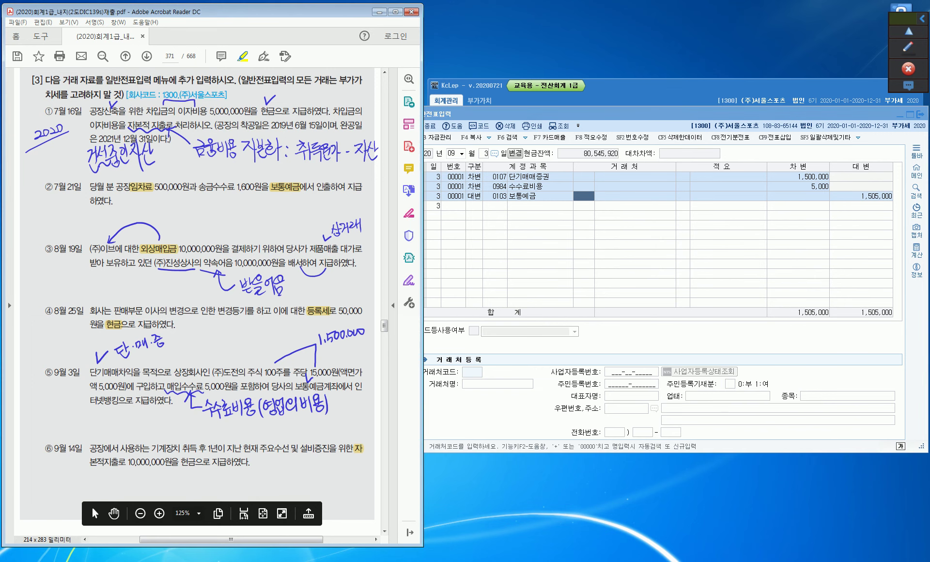
{"action": "left_click_drag", "start_coordinate": [90, 462], "coordinate": [182, 449]}
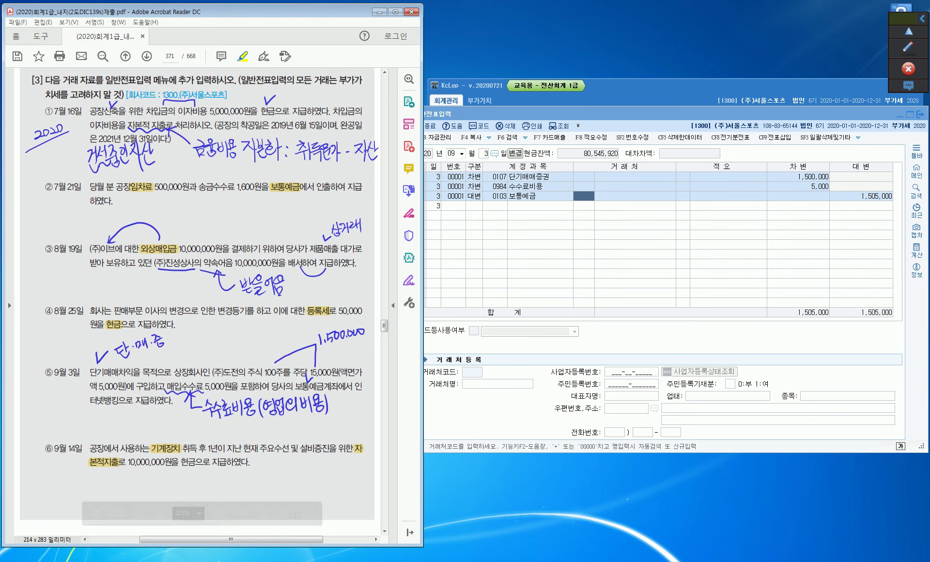
{"action": "left_click_drag", "start_coordinate": [181, 463], "coordinate": [196, 463]}
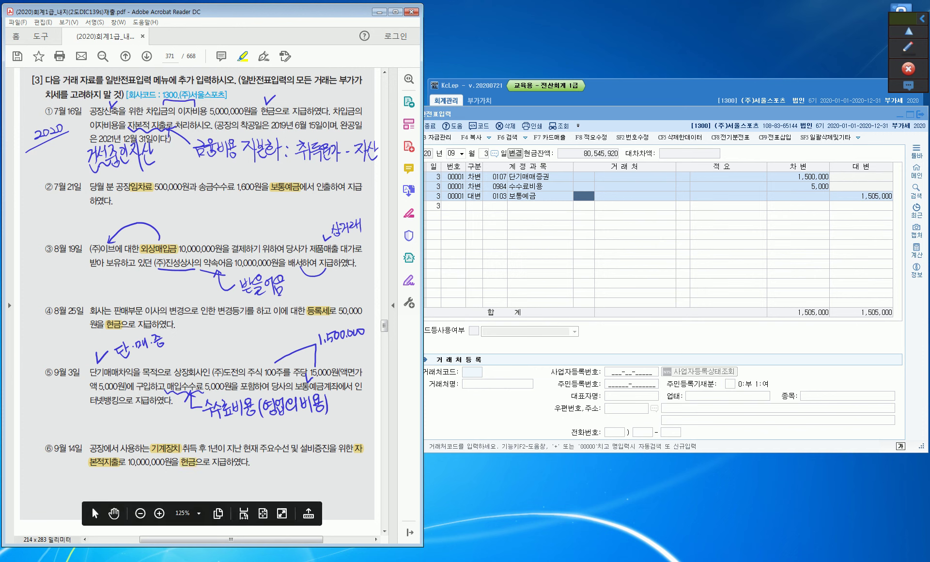
Step: Switch to KcLep, leave the September 3 voucher and set the voucher date to September 14
{"action": "key", "text": "alt+Tab"}
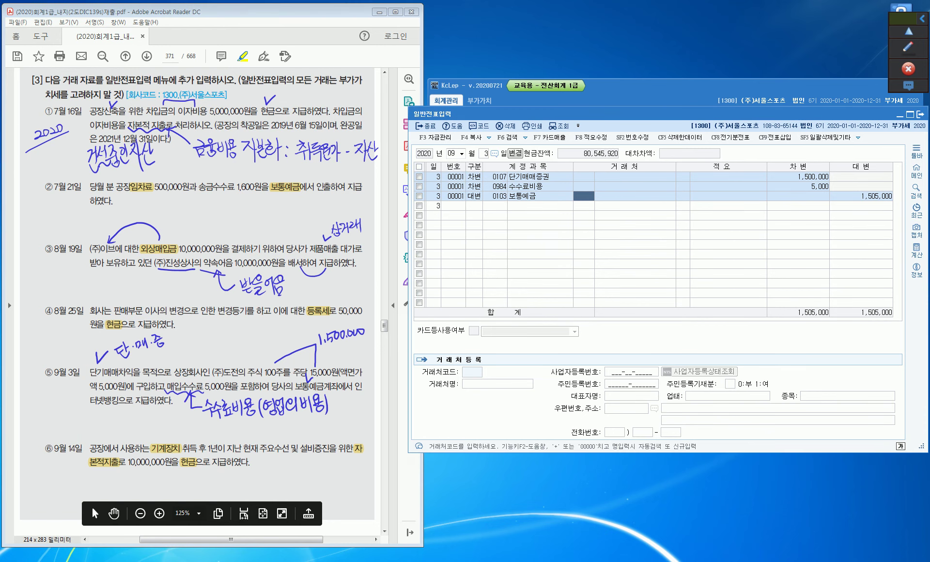
{"action": "key", "text": "Return"}
{"action": "key", "text": "Return"}
{"action": "key", "text": "Return"}
{"action": "key", "text": "Return"}
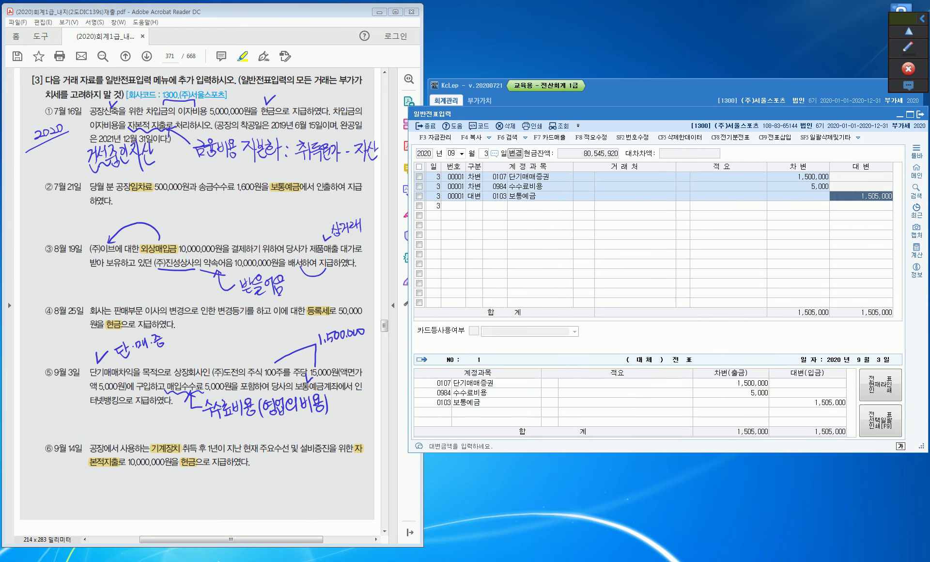
{"action": "key", "text": "Escape"}
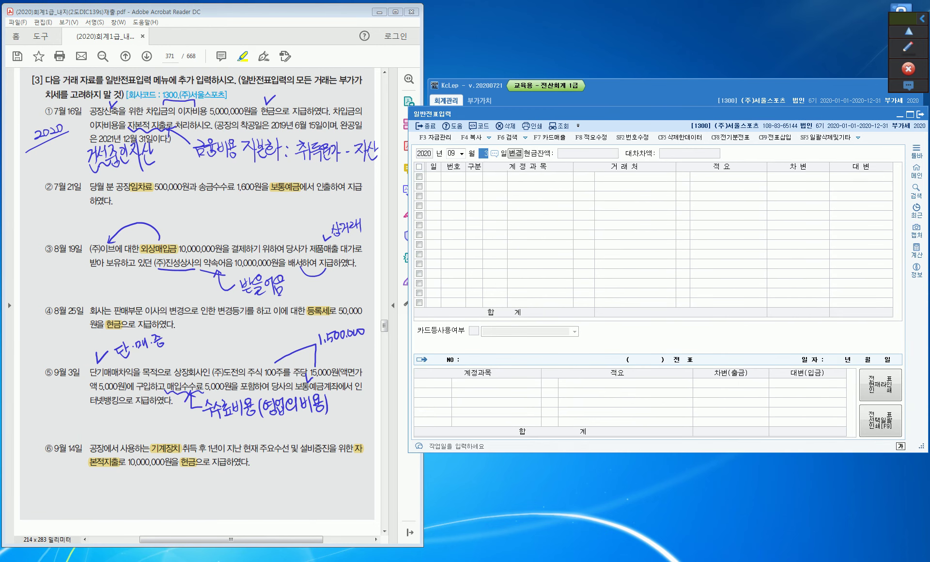
{"action": "type", "text": "14"}
{"action": "key", "text": "Return"}
Step: Enter a cash payment (출금) line of 10,000,000 for account 0206 기계장치, without 거래처 or 적요
{"action": "type", "text": "1"}
{"action": "key", "text": "Return"}
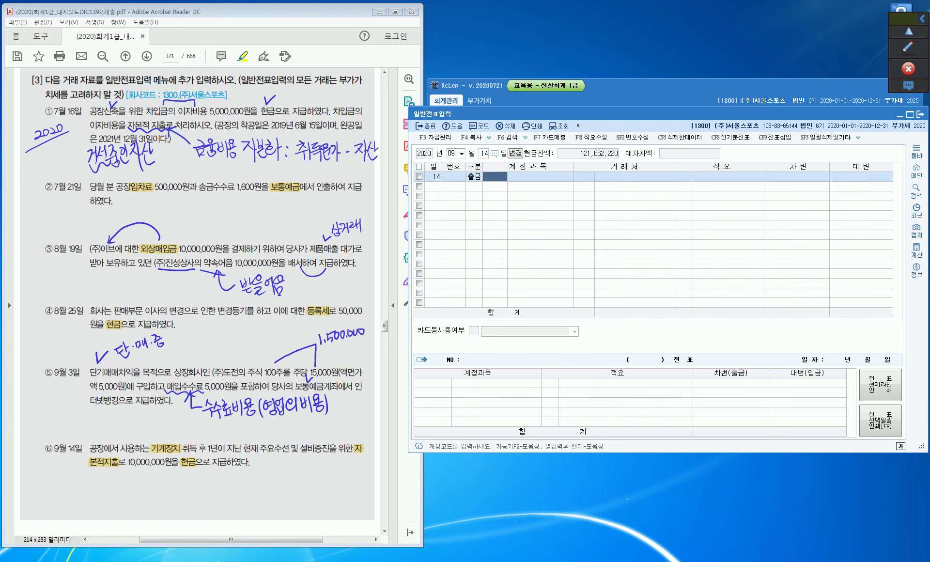
{"action": "type", "text": "206"}
{"action": "key", "text": "Return"}
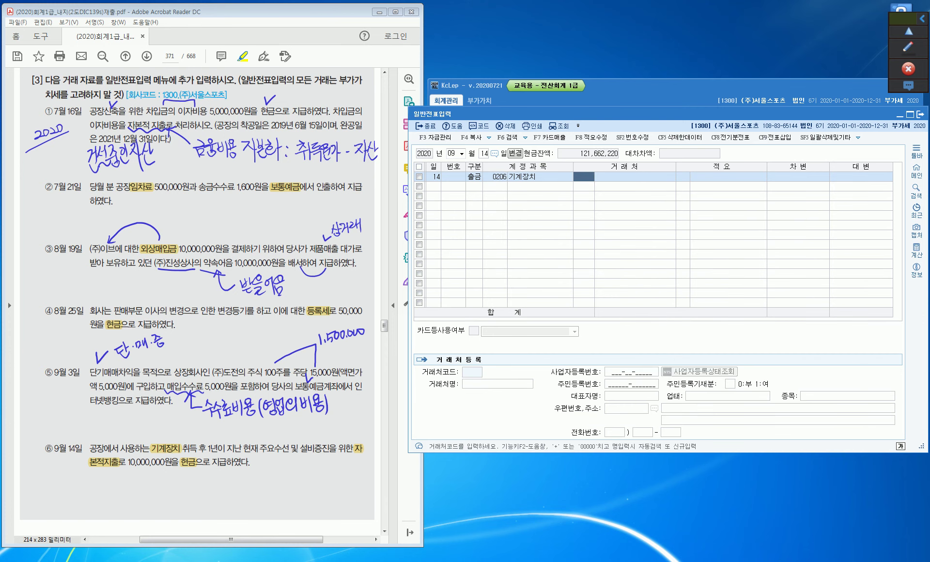
{"action": "key", "text": "Return"}
{"action": "key", "text": "Return"}
{"action": "type", "text": "10"}
{"action": "key", "text": "plus"}
{"action": "key", "text": "plus"}
{"action": "key", "text": "Return"}
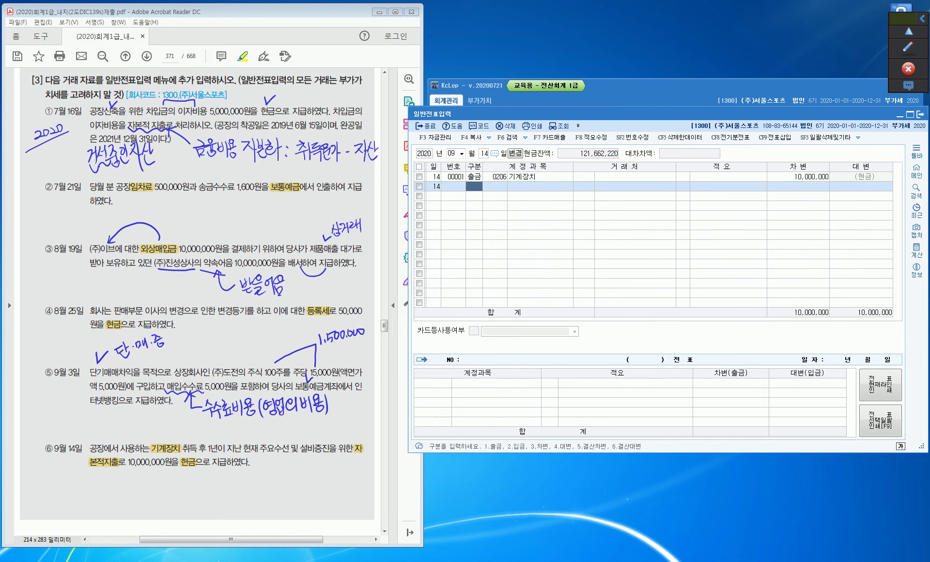
{"action": "key", "text": "Up"}
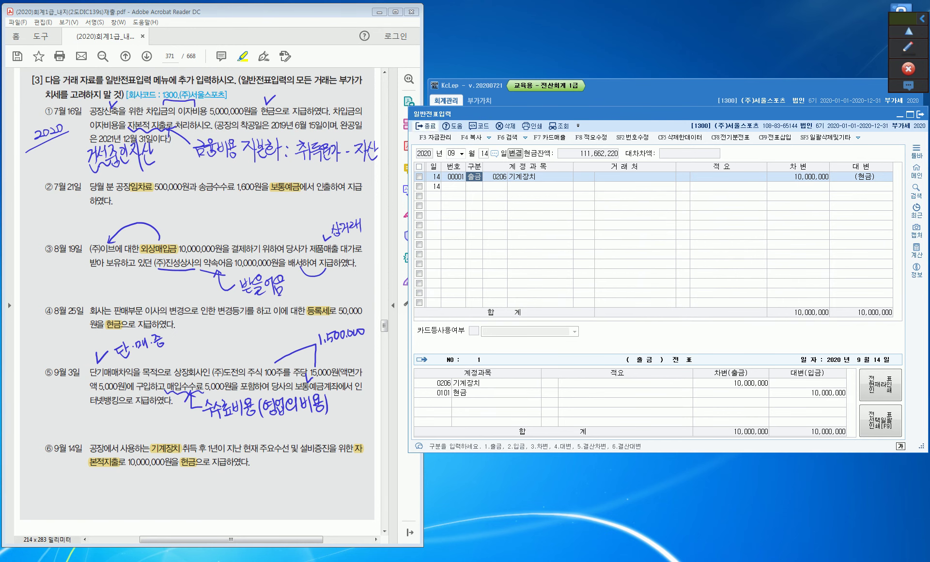
Step: Close 일반전표입력 and erase all the pen annotations over the PDF
{"action": "left_click", "coordinate": [484, 154]}
{"action": "left_click", "coordinate": [427, 126]}
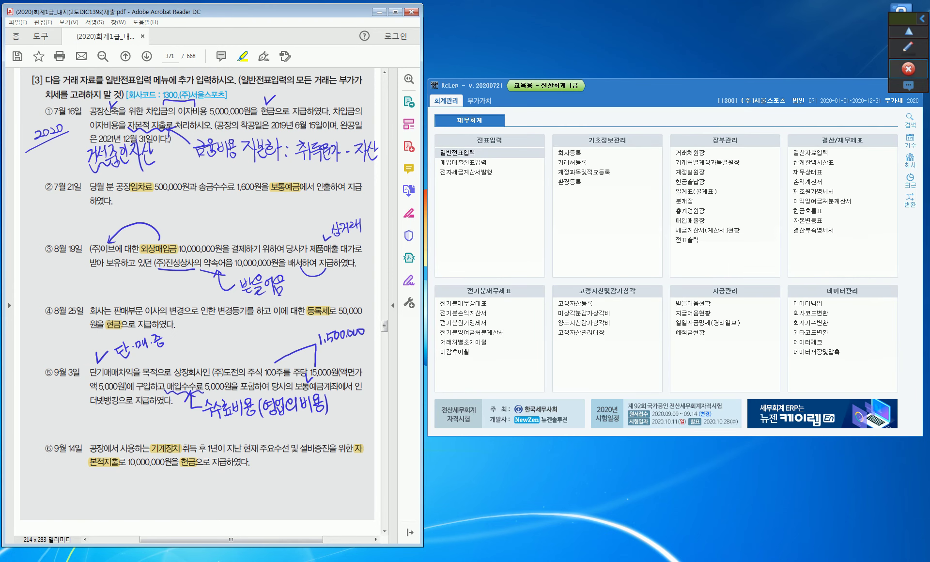
{"action": "left_click", "coordinate": [908, 47]}
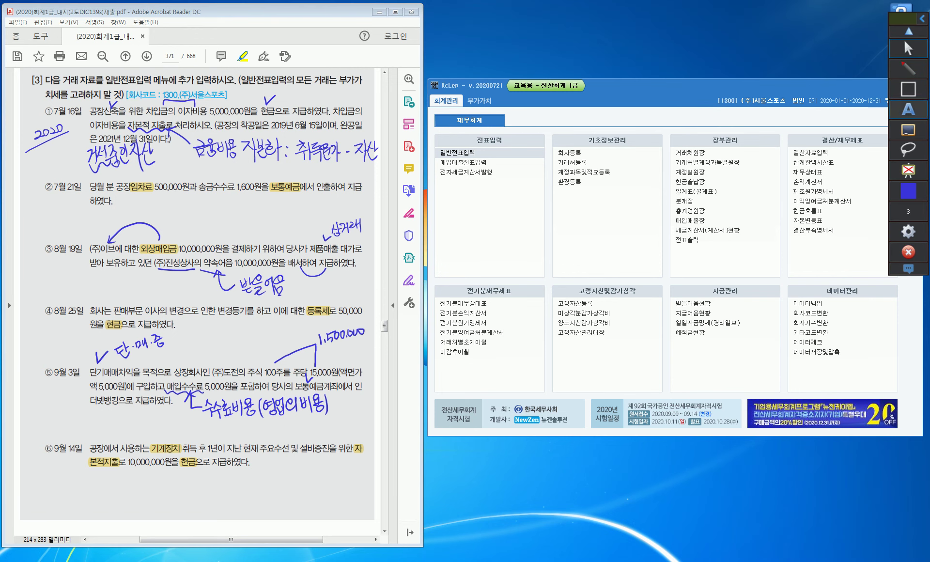
{"action": "left_click", "coordinate": [908, 130]}
{"action": "left_click", "coordinate": [904, 39]}
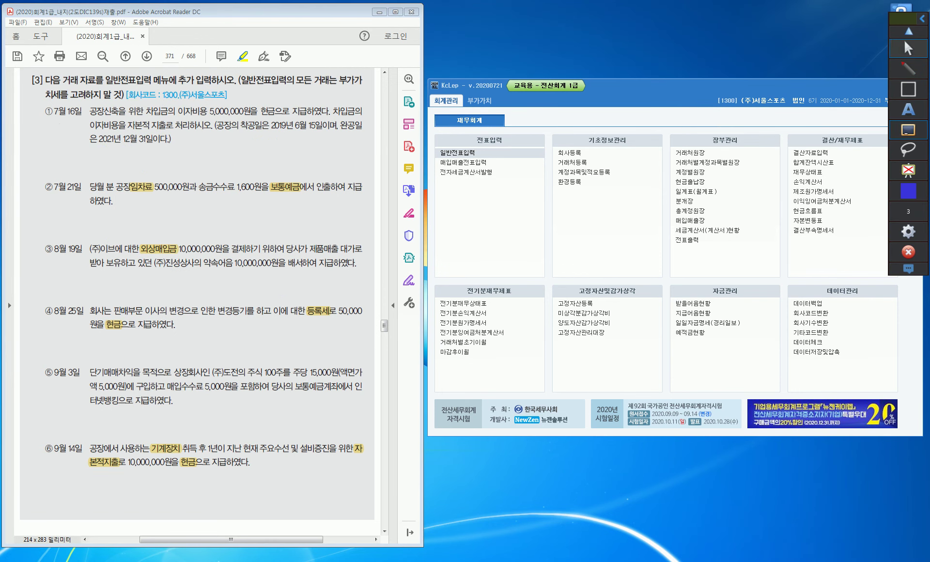
Step: Bring problem [4] into view in the PDF and change the working company to 1400 (주)세원
{"action": "scroll", "coordinate": [194, 301], "scroll_direction": "down", "scroll_amount": 10}
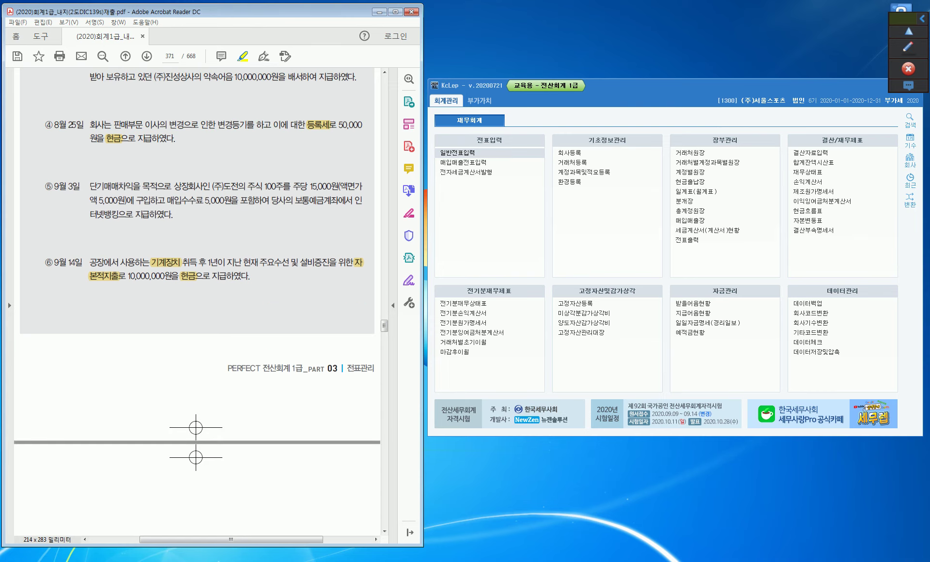
{"action": "scroll", "coordinate": [194, 300], "scroll_direction": "down", "scroll_amount": 10}
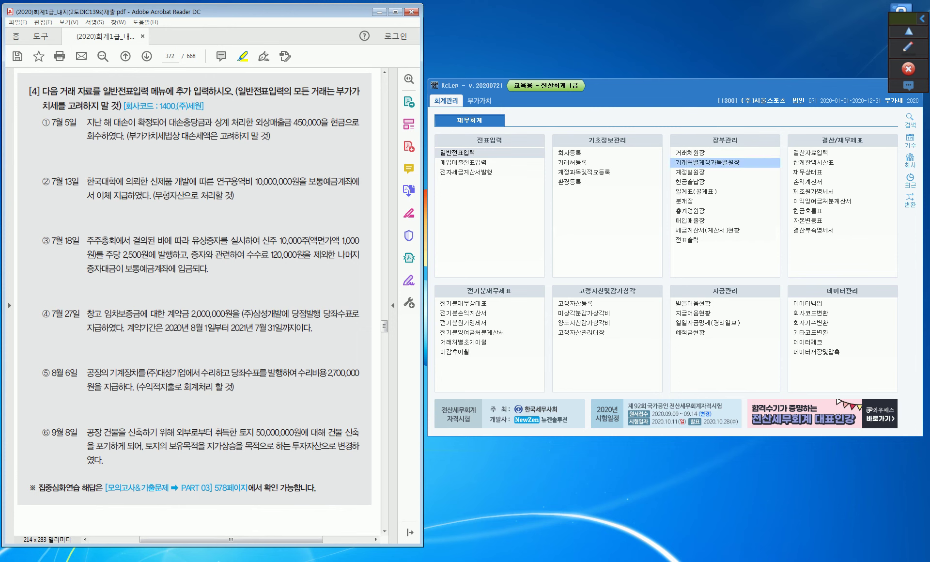
{"action": "left_click", "coordinate": [911, 161]}
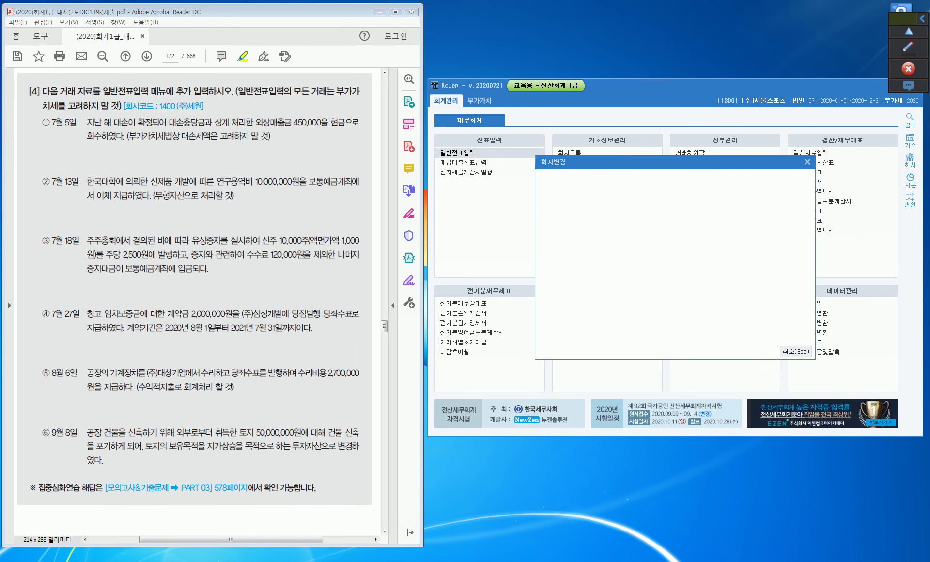
{"action": "type", "text": "1400"}
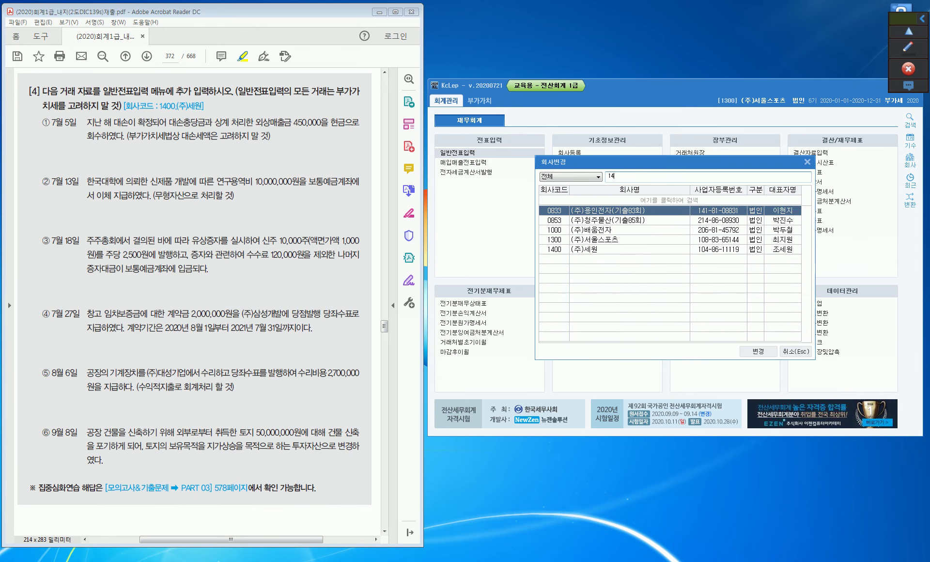
{"action": "key", "text": "Return"}
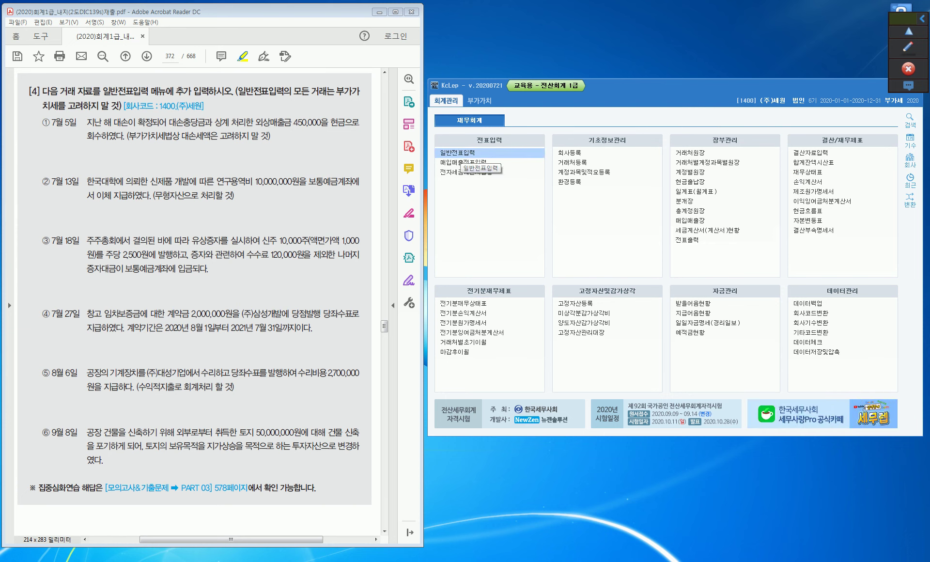
Step: Open 일반전표입력 and set the voucher date to July 5
{"action": "left_click", "coordinate": [458, 153]}
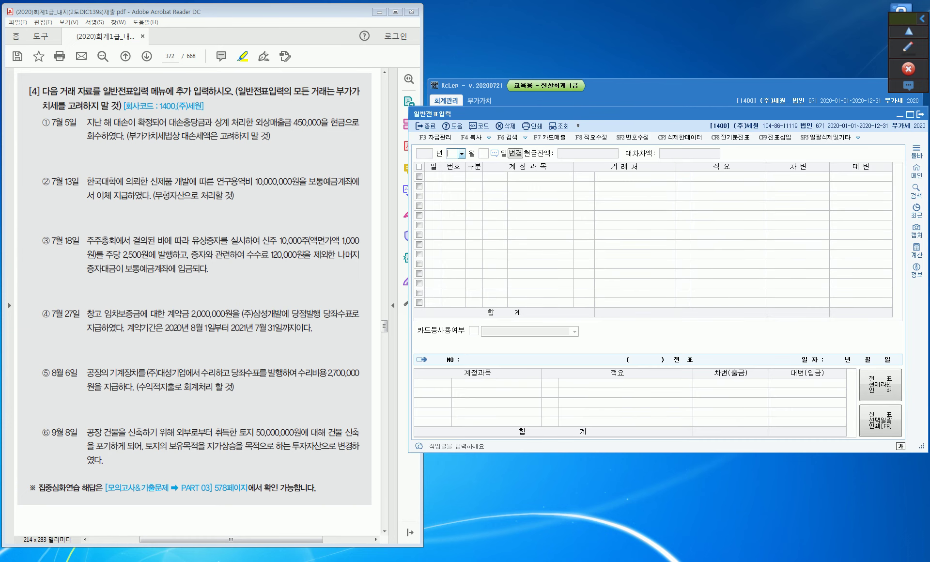
{"action": "left_click", "coordinate": [461, 154]}
{"action": "key", "text": "Return"}
{"action": "type", "text": "5"}
{"action": "key", "text": "Return"}
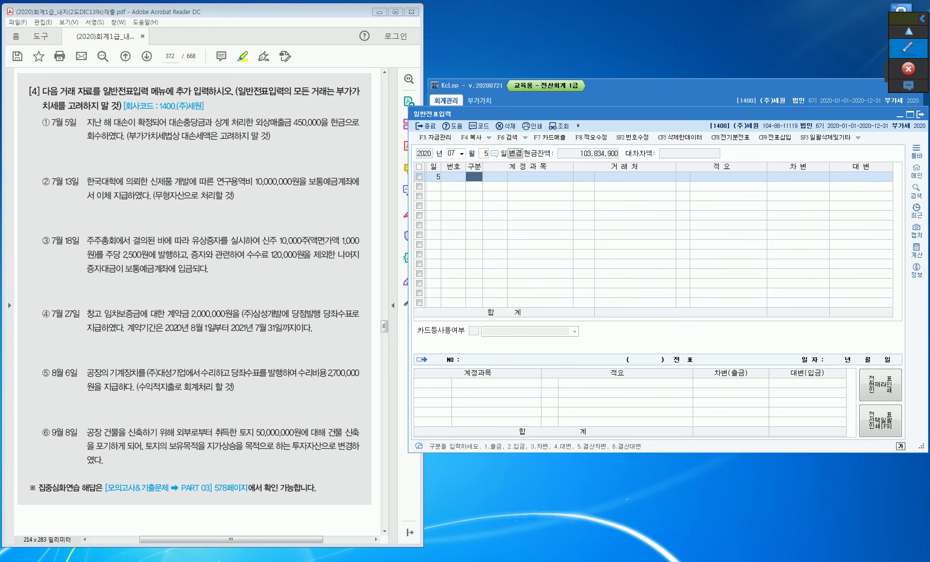
Step: Handwrite 대손발생 : 대손충당금 우선상계 with the pen over the empty voucher grid
{"action": "left_click", "coordinate": [909, 47]}
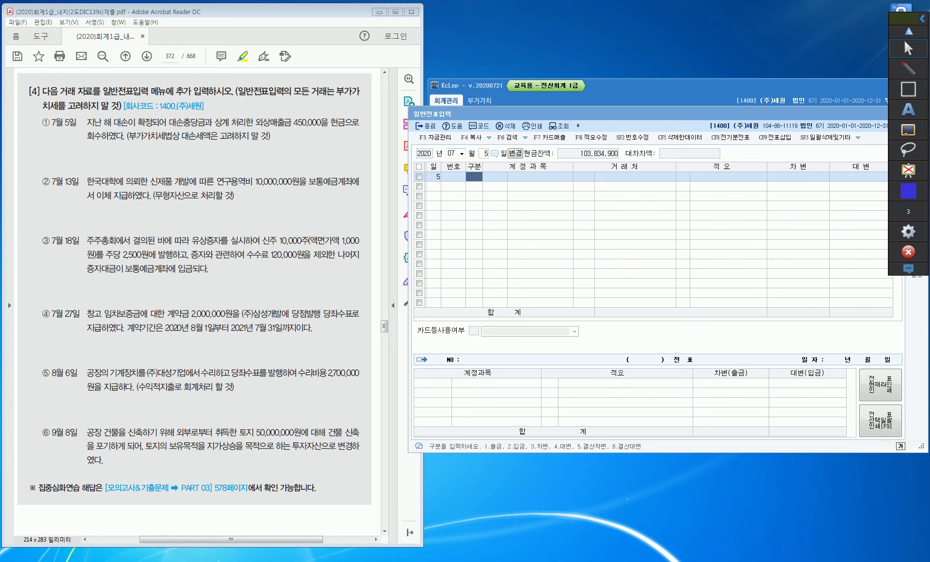
{"action": "left_click_drag", "start_coordinate": [543, 193], "coordinate": [545, 204]}
{"action": "mouse_move", "coordinate": [549, 192]}
{"action": "left_mouse_down"}
{"action": "mouse_move", "coordinate": [549, 211]}
{"action": "mouse_move", "coordinate": [551, 203]}
{"action": "left_mouse_up"}
{"action": "left_click_drag", "start_coordinate": [554, 196], "coordinate": [558, 202]}
{"action": "mouse_move", "coordinate": [553, 201]}
{"action": "left_mouse_down"}
{"action": "mouse_move", "coordinate": [571, 212]}
{"action": "mouse_move", "coordinate": [575, 200]}
{"action": "left_mouse_up"}
{"action": "left_click_drag", "start_coordinate": [578, 198], "coordinate": [581, 208]}
{"action": "left_click_drag", "start_coordinate": [584, 197], "coordinate": [584, 209]}
{"action": "left_click_drag", "start_coordinate": [577, 208], "coordinate": [578, 209]}
{"action": "left_click_drag", "start_coordinate": [607, 198], "coordinate": [610, 206]}
{"action": "mouse_move", "coordinate": [613, 197]}
{"action": "left_mouse_down"}
{"action": "mouse_move", "coordinate": [613, 217]}
{"action": "mouse_move", "coordinate": [625, 207]}
{"action": "left_mouse_up"}
{"action": "left_click_drag", "start_coordinate": [620, 208], "coordinate": [625, 215]}
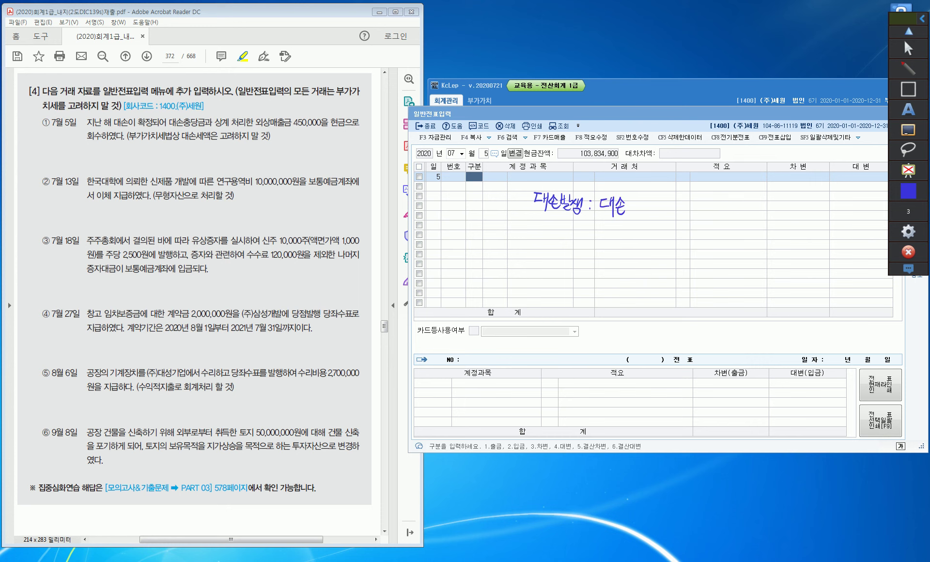
{"action": "mouse_move", "coordinate": [629, 200]}
{"action": "left_mouse_down"}
{"action": "mouse_move", "coordinate": [640, 219]}
{"action": "mouse_move", "coordinate": [648, 212]}
{"action": "left_mouse_up"}
{"action": "left_click_drag", "start_coordinate": [652, 199], "coordinate": [657, 207]}
{"action": "left_click_drag", "start_coordinate": [649, 211], "coordinate": [660, 211]}
{"action": "left_click_drag", "start_coordinate": [657, 213], "coordinate": [682, 200]}
{"action": "mouse_move", "coordinate": [673, 212]}
{"action": "left_mouse_down"}
{"action": "mouse_move", "coordinate": [692, 211]}
{"action": "mouse_move", "coordinate": [683, 219]}
{"action": "left_mouse_up"}
{"action": "mouse_move", "coordinate": [693, 203]}
{"action": "left_mouse_down"}
{"action": "mouse_move", "coordinate": [689, 213]}
{"action": "mouse_move", "coordinate": [705, 218]}
{"action": "mouse_move", "coordinate": [704, 210]}
{"action": "left_mouse_up"}
{"action": "mouse_move", "coordinate": [713, 199]}
{"action": "left_mouse_down"}
{"action": "mouse_move", "coordinate": [708, 211]}
{"action": "mouse_move", "coordinate": [722, 214]}
{"action": "left_mouse_up"}
{"action": "left_click_drag", "start_coordinate": [725, 207], "coordinate": [726, 226]}
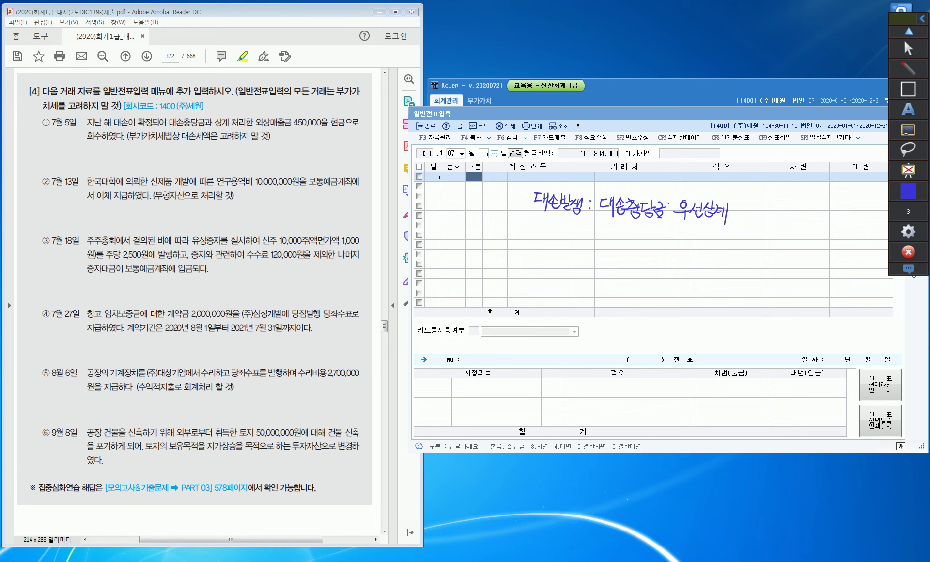
Step: Handwrite 잔액부족시 당기비용 below 대손충당금 우선상계 and draw a two-way branch line from it
{"action": "mouse_move", "coordinate": [605, 222]}
{"action": "left_mouse_down"}
{"action": "mouse_move", "coordinate": [617, 237]}
{"action": "mouse_move", "coordinate": [625, 226]}
{"action": "left_mouse_up"}
{"action": "left_click_drag", "start_coordinate": [629, 224], "coordinate": [633, 232]}
{"action": "mouse_move", "coordinate": [624, 227]}
{"action": "left_mouse_down"}
{"action": "mouse_move", "coordinate": [633, 238]}
{"action": "mouse_move", "coordinate": [655, 234]}
{"action": "left_mouse_up"}
{"action": "left_click_drag", "start_coordinate": [646, 236], "coordinate": [666, 237]}
{"action": "mouse_move", "coordinate": [668, 226]}
{"action": "left_mouse_down"}
{"action": "mouse_move", "coordinate": [668, 238]}
{"action": "mouse_move", "coordinate": [698, 237]}
{"action": "left_mouse_up"}
{"action": "mouse_move", "coordinate": [700, 224]}
{"action": "left_mouse_down"}
{"action": "mouse_move", "coordinate": [695, 242]}
{"action": "mouse_move", "coordinate": [708, 238]}
{"action": "left_mouse_up"}
{"action": "mouse_move", "coordinate": [711, 230]}
{"action": "left_mouse_down"}
{"action": "mouse_move", "coordinate": [711, 242]}
{"action": "mouse_move", "coordinate": [724, 242]}
{"action": "mouse_move", "coordinate": [731, 230]}
{"action": "mouse_move", "coordinate": [731, 240]}
{"action": "mouse_move", "coordinate": [755, 235]}
{"action": "mouse_move", "coordinate": [744, 270]}
{"action": "left_mouse_up"}
{"action": "left_click", "coordinate": [741, 236]}
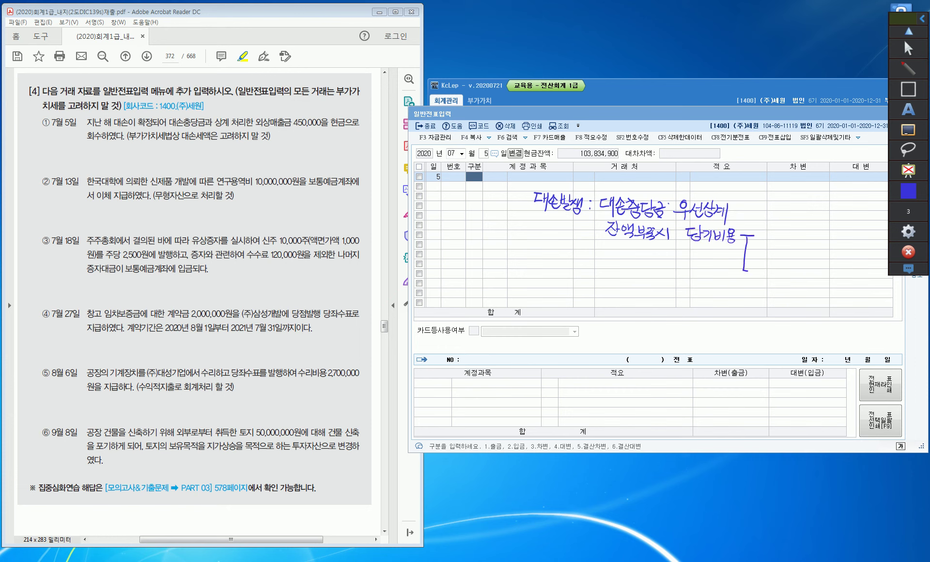
Step: Handwrite 매출채권 : 대손상각비 at the upper branch beside 당기비용
{"action": "mouse_move", "coordinate": [762, 228]}
{"action": "left_mouse_down"}
{"action": "mouse_move", "coordinate": [771, 246]}
{"action": "mouse_move", "coordinate": [775, 231]}
{"action": "mouse_move", "coordinate": [785, 243]}
{"action": "mouse_move", "coordinate": [804, 236]}
{"action": "left_mouse_up"}
{"action": "left_click_drag", "start_coordinate": [798, 238], "coordinate": [807, 242]}
{"action": "left_click_drag", "start_coordinate": [802, 240], "coordinate": [810, 244]}
{"action": "left_click_drag", "start_coordinate": [816, 233], "coordinate": [826, 240]}
{"action": "mouse_move", "coordinate": [830, 232]}
{"action": "left_mouse_down"}
{"action": "mouse_move", "coordinate": [829, 249]}
{"action": "mouse_move", "coordinate": [839, 240]}
{"action": "left_mouse_up"}
{"action": "left_click_drag", "start_coordinate": [834, 242], "coordinate": [842, 241]}
{"action": "left_click_drag", "start_coordinate": [845, 235], "coordinate": [851, 242]}
{"action": "mouse_move", "coordinate": [854, 236]}
{"action": "left_mouse_down"}
{"action": "mouse_move", "coordinate": [847, 248]}
{"action": "mouse_move", "coordinate": [863, 248]}
{"action": "left_mouse_up"}
{"action": "left_click_drag", "start_coordinate": [865, 235], "coordinate": [871, 244]}
{"action": "left_click_drag", "start_coordinate": [877, 235], "coordinate": [874, 249]}
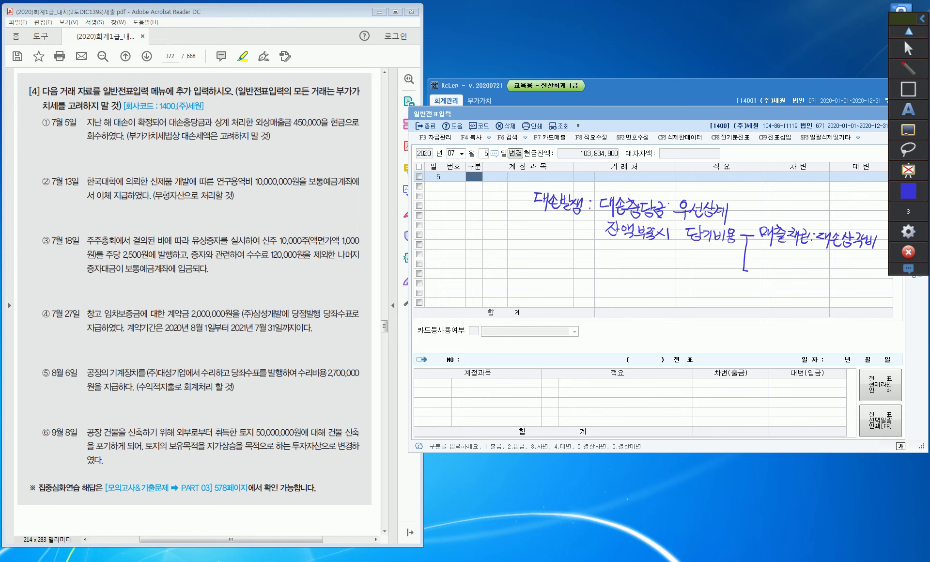
Step: Handwrite 기타채권 : 기타의대손상각비 at the lower branch below the 매출채권 note
{"action": "mouse_move", "coordinate": [752, 266]}
{"action": "left_mouse_down"}
{"action": "mouse_move", "coordinate": [760, 284]}
{"action": "mouse_move", "coordinate": [771, 279]}
{"action": "left_mouse_up"}
{"action": "mouse_move", "coordinate": [772, 266]}
{"action": "left_mouse_down"}
{"action": "mouse_move", "coordinate": [773, 285]}
{"action": "mouse_move", "coordinate": [787, 279]}
{"action": "left_mouse_up"}
{"action": "mouse_move", "coordinate": [790, 267]}
{"action": "left_mouse_down"}
{"action": "mouse_move", "coordinate": [790, 288]}
{"action": "mouse_move", "coordinate": [799, 284]}
{"action": "left_mouse_up"}
{"action": "left_click_drag", "start_coordinate": [793, 281], "coordinate": [802, 288]}
{"action": "mouse_move", "coordinate": [811, 274]}
{"action": "left_mouse_down"}
{"action": "mouse_move", "coordinate": [821, 293]}
{"action": "mouse_move", "coordinate": [832, 286]}
{"action": "left_mouse_up"}
{"action": "mouse_move", "coordinate": [833, 272]}
{"action": "left_mouse_down"}
{"action": "mouse_move", "coordinate": [833, 288]}
{"action": "mouse_move", "coordinate": [837, 280]}
{"action": "left_mouse_up"}
{"action": "mouse_move", "coordinate": [841, 276]}
{"action": "left_mouse_down"}
{"action": "mouse_move", "coordinate": [847, 294]}
{"action": "mouse_move", "coordinate": [854, 274]}
{"action": "mouse_move", "coordinate": [853, 285]}
{"action": "left_mouse_up"}
{"action": "left_click_drag", "start_coordinate": [854, 275], "coordinate": [860, 294]}
{"action": "left_click_drag", "start_coordinate": [864, 277], "coordinate": [872, 293]}
{"action": "left_click_drag", "start_coordinate": [871, 277], "coordinate": [878, 294]}
{"action": "left_click_drag", "start_coordinate": [884, 277], "coordinate": [887, 291]}
{"action": "left_click_drag", "start_coordinate": [889, 282], "coordinate": [888, 296]}
{"action": "left_click_drag", "start_coordinate": [891, 280], "coordinate": [893, 294]}
{"action": "left_click_drag", "start_coordinate": [895, 283], "coordinate": [897, 297]}
{"action": "left_click_drag", "start_coordinate": [907, 282], "coordinate": [902, 303]}
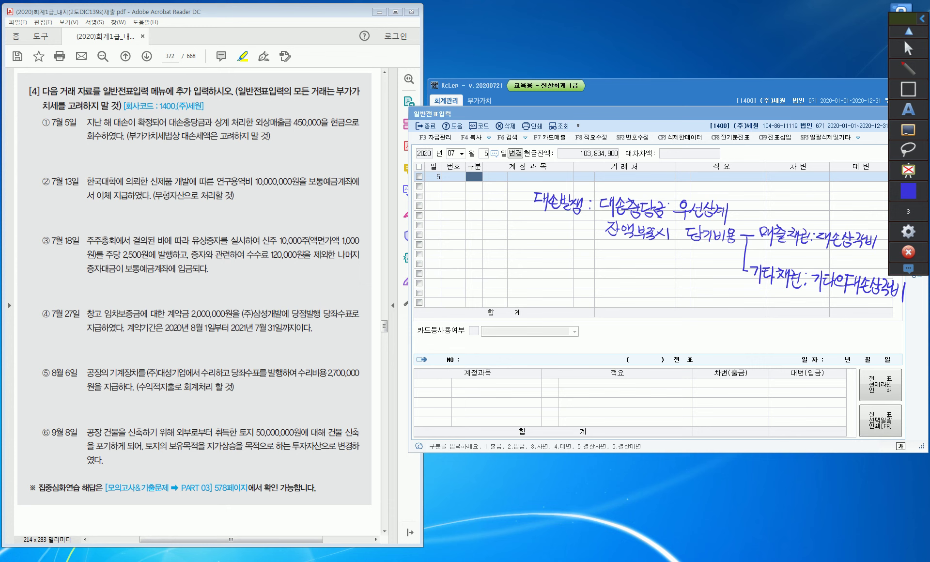
Step: Draw a downward arrow from 대손발생 and handwrite 대손금회수 beneath it
{"action": "mouse_move", "coordinate": [554, 220]}
{"action": "left_mouse_down"}
{"action": "mouse_move", "coordinate": [548, 302]}
{"action": "mouse_move", "coordinate": [557, 295]}
{"action": "left_mouse_up"}
{"action": "mouse_move", "coordinate": [529, 311]}
{"action": "left_mouse_down"}
{"action": "mouse_move", "coordinate": [540, 310]}
{"action": "mouse_move", "coordinate": [539, 322]}
{"action": "left_mouse_up"}
{"action": "mouse_move", "coordinate": [539, 312]}
{"action": "left_mouse_down"}
{"action": "mouse_move", "coordinate": [540, 325]}
{"action": "mouse_move", "coordinate": [544, 318]}
{"action": "left_mouse_up"}
{"action": "mouse_move", "coordinate": [543, 314]}
{"action": "left_mouse_down"}
{"action": "mouse_move", "coordinate": [544, 332]}
{"action": "mouse_move", "coordinate": [550, 311]}
{"action": "mouse_move", "coordinate": [548, 320]}
{"action": "left_mouse_up"}
{"action": "mouse_move", "coordinate": [542, 320]}
{"action": "left_mouse_down"}
{"action": "mouse_move", "coordinate": [555, 317]}
{"action": "mouse_move", "coordinate": [556, 330]}
{"action": "mouse_move", "coordinate": [560, 320]}
{"action": "left_mouse_up"}
{"action": "mouse_move", "coordinate": [560, 319]}
{"action": "left_mouse_down"}
{"action": "mouse_move", "coordinate": [569, 316]}
{"action": "mouse_move", "coordinate": [552, 333]}
{"action": "left_mouse_up"}
{"action": "mouse_move", "coordinate": [555, 326]}
{"action": "left_mouse_down"}
{"action": "mouse_move", "coordinate": [565, 323]}
{"action": "mouse_move", "coordinate": [564, 333]}
{"action": "mouse_move", "coordinate": [576, 314]}
{"action": "left_mouse_up"}
{"action": "left_click_drag", "start_coordinate": [568, 318], "coordinate": [574, 324]}
{"action": "mouse_move", "coordinate": [582, 313]}
{"action": "left_mouse_down"}
{"action": "mouse_move", "coordinate": [582, 334]}
{"action": "mouse_move", "coordinate": [586, 325]}
{"action": "left_mouse_up"}
{"action": "left_click_drag", "start_coordinate": [590, 320], "coordinate": [597, 325]}
{"action": "left_click_drag", "start_coordinate": [592, 324], "coordinate": [593, 337]}
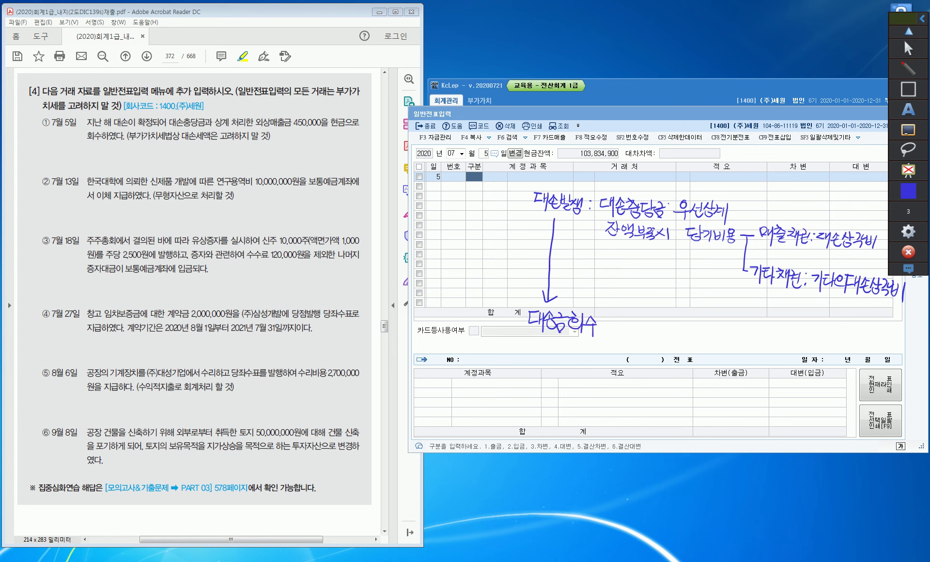
Step: Handwrite (대) 채권 with a downward arrow above the 대손발생 notes, near the 차변 and 대변 columns
{"action": "mouse_move", "coordinate": [767, 157]}
{"action": "left_mouse_down"}
{"action": "mouse_move", "coordinate": [764, 174]}
{"action": "mouse_move", "coordinate": [778, 163]}
{"action": "mouse_move", "coordinate": [776, 174]}
{"action": "left_mouse_up"}
{"action": "mouse_move", "coordinate": [778, 161]}
{"action": "left_mouse_down"}
{"action": "mouse_move", "coordinate": [777, 173]}
{"action": "mouse_move", "coordinate": [782, 167]}
{"action": "left_mouse_up"}
{"action": "mouse_move", "coordinate": [784, 162]}
{"action": "left_mouse_down"}
{"action": "mouse_move", "coordinate": [784, 182]}
{"action": "mouse_move", "coordinate": [811, 162]}
{"action": "left_mouse_up"}
{"action": "mouse_move", "coordinate": [807, 165]}
{"action": "left_mouse_down"}
{"action": "mouse_move", "coordinate": [803, 171]}
{"action": "mouse_move", "coordinate": [814, 170]}
{"action": "left_mouse_up"}
{"action": "left_click_drag", "start_coordinate": [812, 166], "coordinate": [816, 167]}
{"action": "mouse_move", "coordinate": [818, 158]}
{"action": "left_mouse_down"}
{"action": "mouse_move", "coordinate": [816, 187]}
{"action": "mouse_move", "coordinate": [832, 169]}
{"action": "mouse_move", "coordinate": [823, 175]}
{"action": "left_mouse_up"}
{"action": "mouse_move", "coordinate": [834, 164]}
{"action": "left_mouse_down"}
{"action": "mouse_move", "coordinate": [838, 182]}
{"action": "mouse_move", "coordinate": [864, 182]}
{"action": "left_mouse_up"}
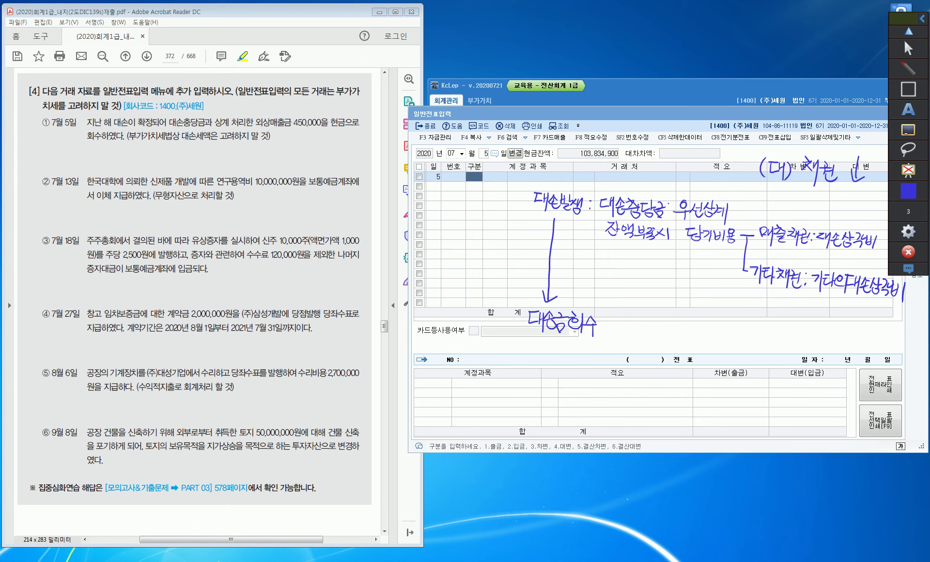
Step: Switch the pen to red and handwrite 차변 with a downward arrow pointing at 대손충당금 in the first note
{"action": "left_click", "coordinate": [908, 191]}
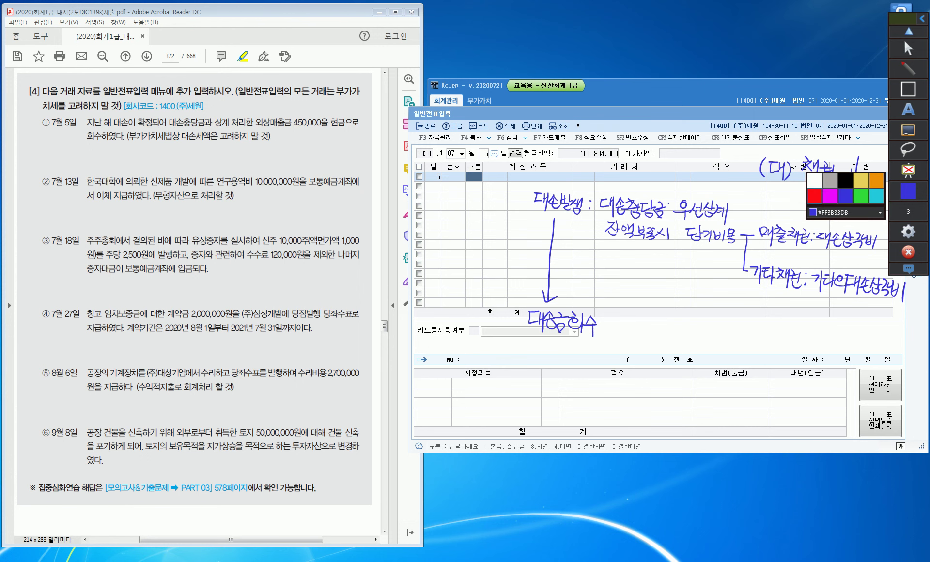
{"action": "left_click", "coordinate": [814, 195]}
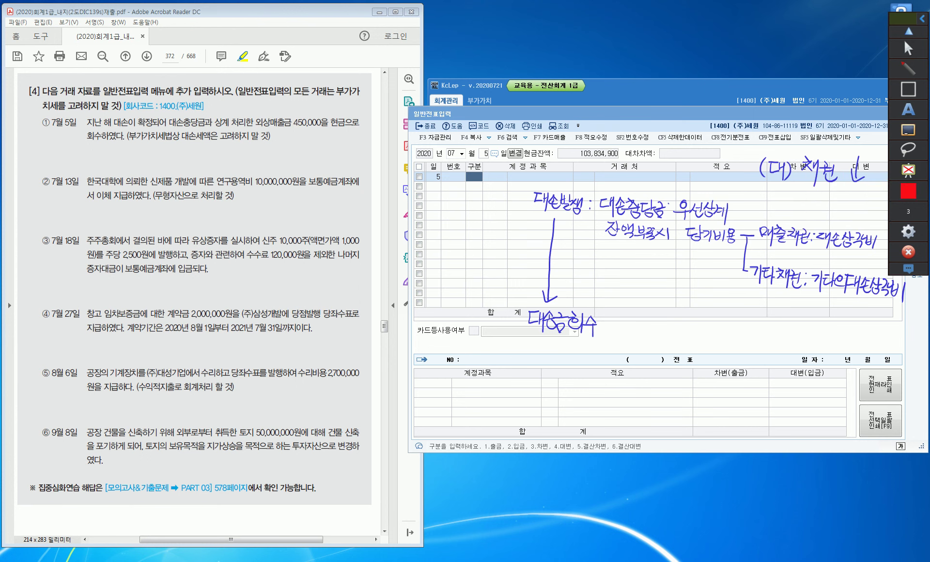
{"action": "mouse_move", "coordinate": [662, 173]}
{"action": "left_mouse_down"}
{"action": "mouse_move", "coordinate": [659, 190]}
{"action": "mouse_move", "coordinate": [672, 185]}
{"action": "left_mouse_up"}
{"action": "left_click_drag", "start_coordinate": [647, 144], "coordinate": [654, 152]}
{"action": "mouse_move", "coordinate": [655, 147]}
{"action": "left_mouse_down"}
{"action": "mouse_move", "coordinate": [645, 152]}
{"action": "mouse_move", "coordinate": [658, 167]}
{"action": "mouse_move", "coordinate": [665, 157]}
{"action": "left_mouse_up"}
{"action": "left_click_drag", "start_coordinate": [670, 146], "coordinate": [671, 160]}
{"action": "left_click_drag", "start_coordinate": [672, 150], "coordinate": [679, 159]}
{"action": "left_click_drag", "start_coordinate": [673, 158], "coordinate": [680, 166]}
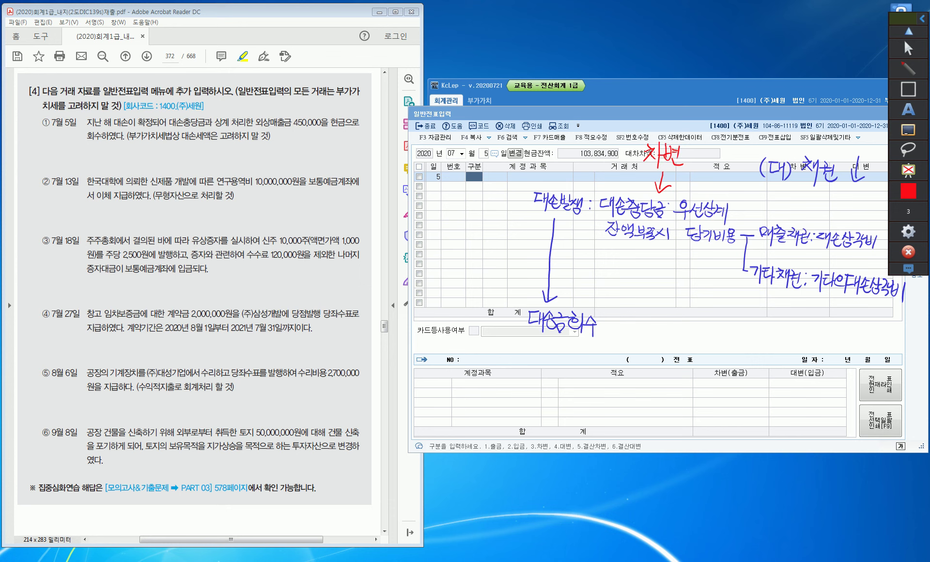
Step: Switch the pen back to blue and handwrite : (차) 현금 등 beside 대손금회수
{"action": "left_click", "coordinate": [908, 191]}
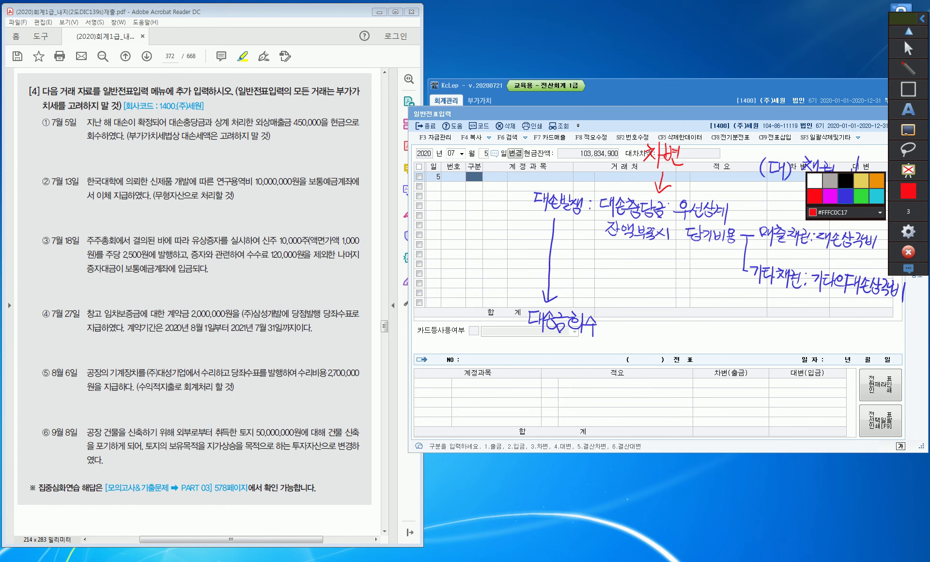
{"action": "left_click", "coordinate": [846, 196]}
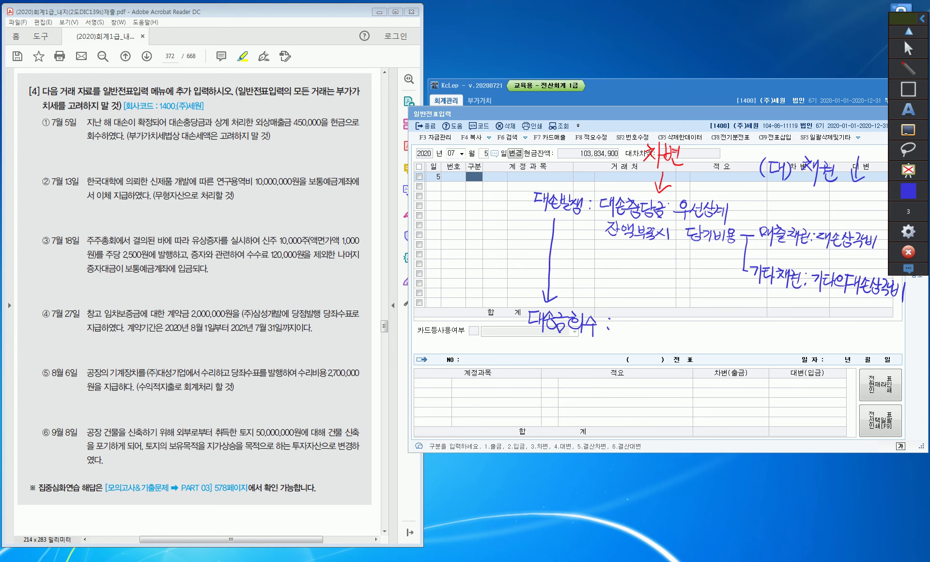
{"action": "mouse_move", "coordinate": [629, 314]}
{"action": "left_mouse_down"}
{"action": "mouse_move", "coordinate": [624, 331]}
{"action": "mouse_move", "coordinate": [640, 318]}
{"action": "mouse_move", "coordinate": [644, 336]}
{"action": "mouse_move", "coordinate": [673, 318]}
{"action": "mouse_move", "coordinate": [669, 330]}
{"action": "mouse_move", "coordinate": [686, 316]}
{"action": "mouse_move", "coordinate": [690, 323]}
{"action": "left_mouse_up"}
{"action": "mouse_move", "coordinate": [677, 323]}
{"action": "left_mouse_down"}
{"action": "mouse_move", "coordinate": [680, 333]}
{"action": "mouse_move", "coordinate": [706, 328]}
{"action": "left_mouse_up"}
{"action": "left_click_drag", "start_coordinate": [696, 330], "coordinate": [706, 335]}
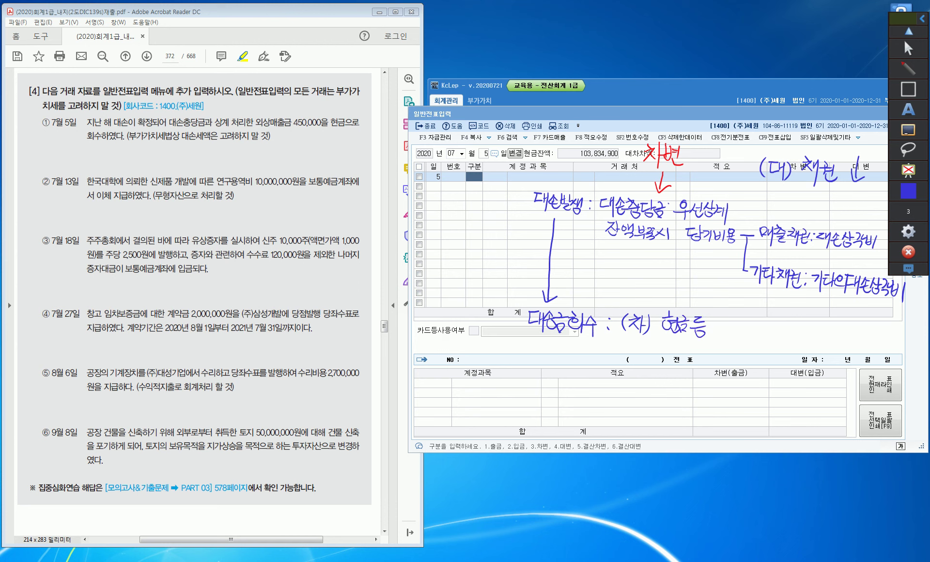
Step: Handwrite (대) 무조건 "대손충당금" below the (차) 현금 등 note and underline it
{"action": "mouse_move", "coordinate": [630, 345]}
{"action": "left_mouse_down"}
{"action": "mouse_move", "coordinate": [624, 368]}
{"action": "mouse_move", "coordinate": [642, 349]}
{"action": "mouse_move", "coordinate": [640, 359]}
{"action": "left_mouse_up"}
{"action": "mouse_move", "coordinate": [640, 348]}
{"action": "left_mouse_down"}
{"action": "mouse_move", "coordinate": [651, 371]}
{"action": "mouse_move", "coordinate": [644, 377]}
{"action": "mouse_move", "coordinate": [781, 393]}
{"action": "left_mouse_up"}
{"action": "mouse_move", "coordinate": [676, 350]}
{"action": "left_mouse_down"}
{"action": "mouse_move", "coordinate": [681, 363]}
{"action": "mouse_move", "coordinate": [696, 359]}
{"action": "left_mouse_up"}
{"action": "mouse_move", "coordinate": [685, 362]}
{"action": "left_mouse_down"}
{"action": "mouse_move", "coordinate": [686, 377]}
{"action": "mouse_move", "coordinate": [701, 353]}
{"action": "left_mouse_up"}
{"action": "left_click_drag", "start_coordinate": [699, 353], "coordinate": [692, 371]}
{"action": "left_click_drag", "start_coordinate": [697, 361], "coordinate": [705, 373]}
{"action": "mouse_move", "coordinate": [702, 353]}
{"action": "left_mouse_down"}
{"action": "mouse_move", "coordinate": [708, 364]}
{"action": "mouse_move", "coordinate": [716, 358]}
{"action": "left_mouse_up"}
{"action": "mouse_move", "coordinate": [707, 363]}
{"action": "left_mouse_down"}
{"action": "mouse_move", "coordinate": [716, 374]}
{"action": "mouse_move", "coordinate": [731, 356]}
{"action": "mouse_move", "coordinate": [747, 355]}
{"action": "left_mouse_up"}
{"action": "left_click_drag", "start_coordinate": [738, 357], "coordinate": [751, 369]}
{"action": "mouse_move", "coordinate": [754, 353]}
{"action": "left_mouse_down"}
{"action": "mouse_move", "coordinate": [752, 381]}
{"action": "mouse_move", "coordinate": [764, 361]}
{"action": "left_mouse_up"}
{"action": "mouse_move", "coordinate": [758, 365]}
{"action": "left_mouse_down"}
{"action": "mouse_move", "coordinate": [769, 361]}
{"action": "mouse_move", "coordinate": [771, 378]}
{"action": "mouse_move", "coordinate": [776, 355]}
{"action": "mouse_move", "coordinate": [765, 364]}
{"action": "left_mouse_up"}
{"action": "left_click_drag", "start_coordinate": [771, 358], "coordinate": [781, 371]}
{"action": "mouse_move", "coordinate": [770, 369]}
{"action": "left_mouse_down"}
{"action": "mouse_move", "coordinate": [783, 378]}
{"action": "mouse_move", "coordinate": [796, 369]}
{"action": "left_mouse_up"}
{"action": "mouse_move", "coordinate": [789, 367]}
{"action": "left_mouse_down"}
{"action": "mouse_move", "coordinate": [789, 376]}
{"action": "mouse_move", "coordinate": [799, 373]}
{"action": "left_mouse_up"}
{"action": "left_click_drag", "start_coordinate": [799, 352], "coordinate": [812, 363]}
{"action": "left_click_drag", "start_coordinate": [797, 364], "coordinate": [802, 372]}
{"action": "mouse_move", "coordinate": [801, 366]}
{"action": "left_mouse_down"}
{"action": "mouse_move", "coordinate": [809, 376]}
{"action": "mouse_move", "coordinate": [816, 360]}
{"action": "left_mouse_up"}
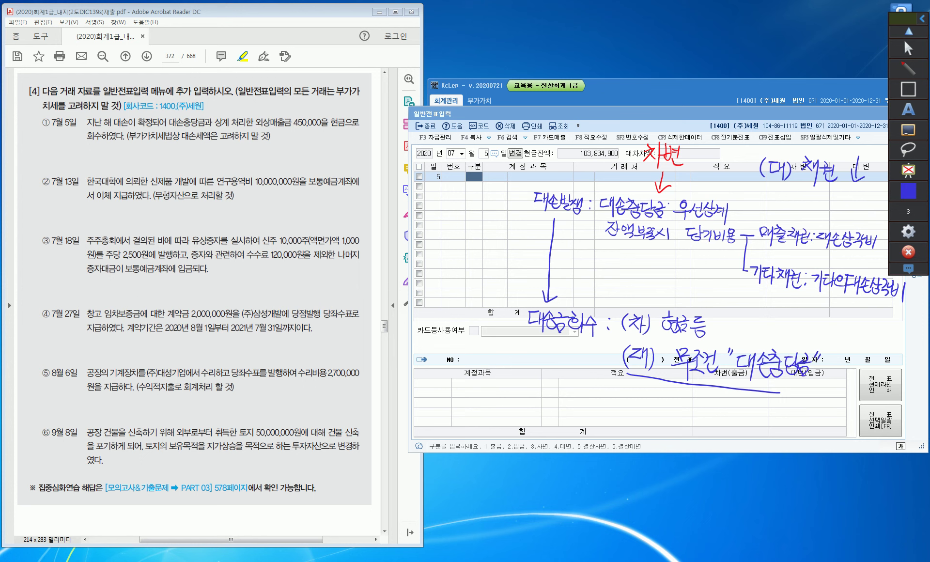
Step: Extend the underline beneath "대손충당금" and handwrite 코드 다양 with an arrow pointing up to it
{"action": "left_click_drag", "start_coordinate": [779, 392], "coordinate": [838, 395]}
{"action": "mouse_move", "coordinate": [781, 384]}
{"action": "left_mouse_down"}
{"action": "mouse_move", "coordinate": [780, 407]}
{"action": "mouse_move", "coordinate": [790, 393]}
{"action": "mouse_move", "coordinate": [767, 436]}
{"action": "mouse_move", "coordinate": [781, 437]}
{"action": "left_mouse_up"}
{"action": "left_click_drag", "start_coordinate": [791, 426], "coordinate": [803, 437]}
{"action": "mouse_move", "coordinate": [801, 422]}
{"action": "left_mouse_down"}
{"action": "mouse_move", "coordinate": [800, 446]}
{"action": "mouse_move", "coordinate": [811, 428]}
{"action": "mouse_move", "coordinate": [811, 436]}
{"action": "left_mouse_up"}
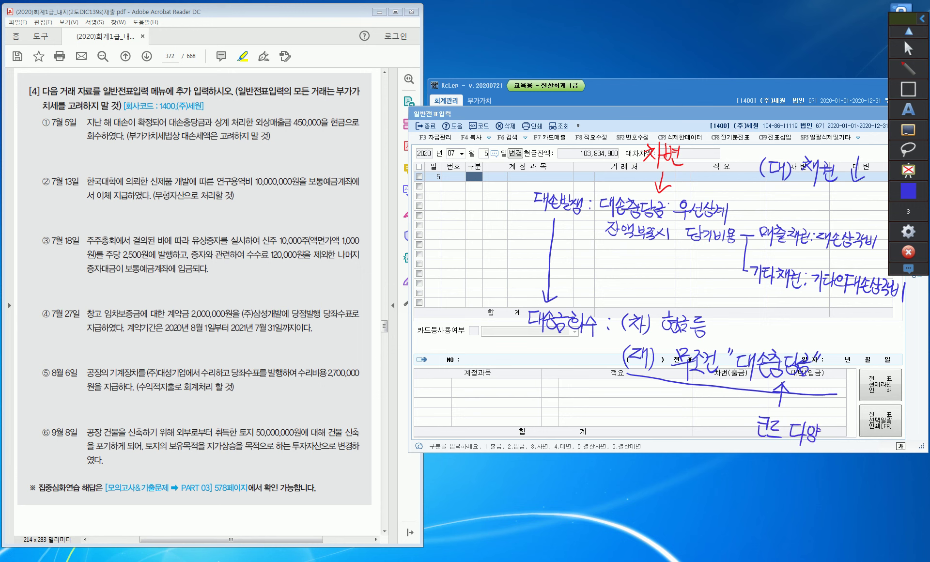
Step: Handwrite 관련 in front of 코드 다양 and draw a curved line beneath it
{"action": "left_click_drag", "start_coordinate": [706, 408], "coordinate": [722, 410]}
{"action": "left_click_drag", "start_coordinate": [719, 410], "coordinate": [713, 422]}
{"action": "mouse_move", "coordinate": [722, 406]}
{"action": "left_mouse_down"}
{"action": "mouse_move", "coordinate": [721, 436]}
{"action": "mouse_move", "coordinate": [733, 421]}
{"action": "left_mouse_up"}
{"action": "left_click_drag", "start_coordinate": [726, 419], "coordinate": [742, 426]}
{"action": "left_click_drag", "start_coordinate": [735, 429], "coordinate": [758, 450]}
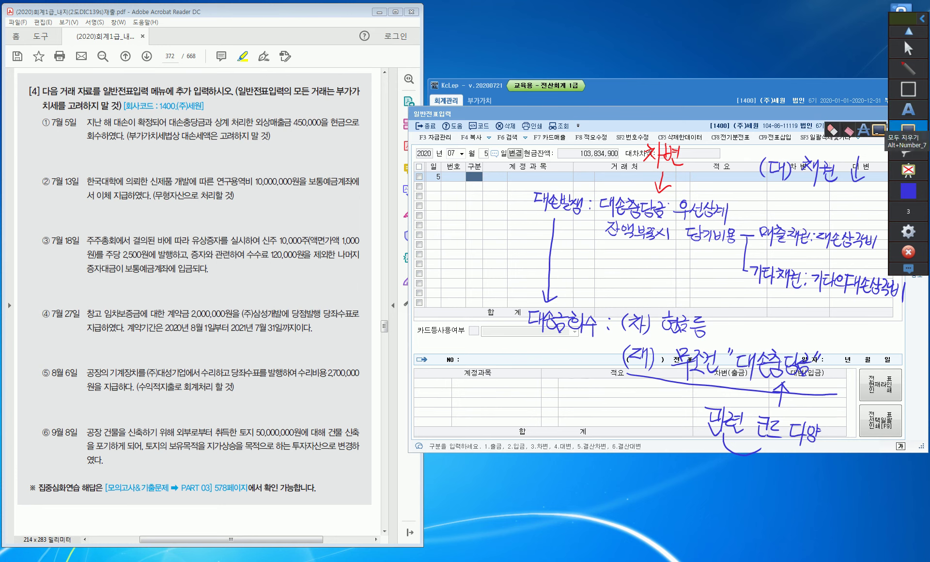
Step: Erase all the handwritten annotations and set the pen colour to red
{"action": "left_click", "coordinate": [907, 128]}
{"action": "mouse_move", "coordinate": [907, 69]}
{"action": "mouse_move", "coordinate": [909, 191]}
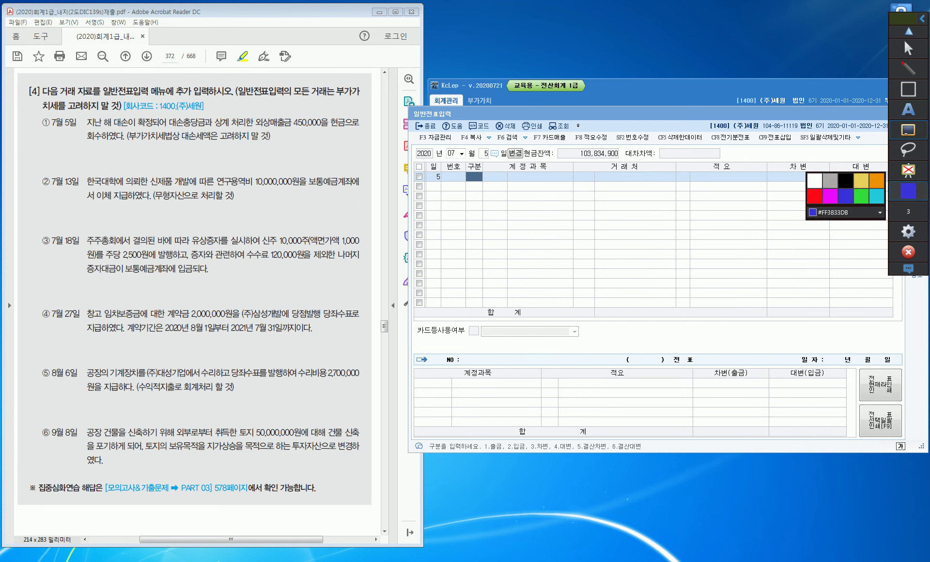
{"action": "left_click", "coordinate": [833, 170]}
{"action": "mouse_move", "coordinate": [908, 88]}
{"action": "left_click", "coordinate": [909, 69]}
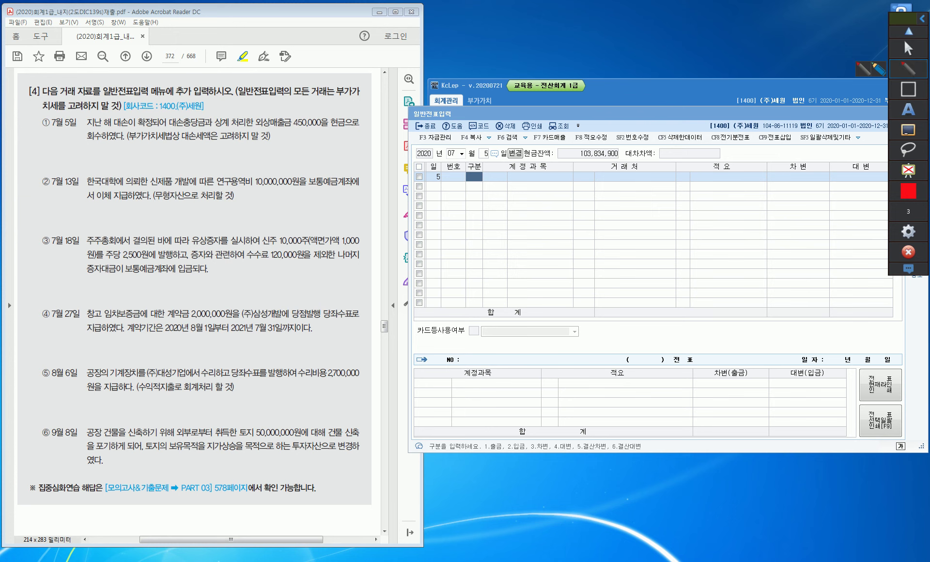
Step: Draw a slash before 외상매출금 in problem ① and handwrite 대손처리 above 처리한
{"action": "left_click_drag", "start_coordinate": [260, 111], "coordinate": [252, 131]}
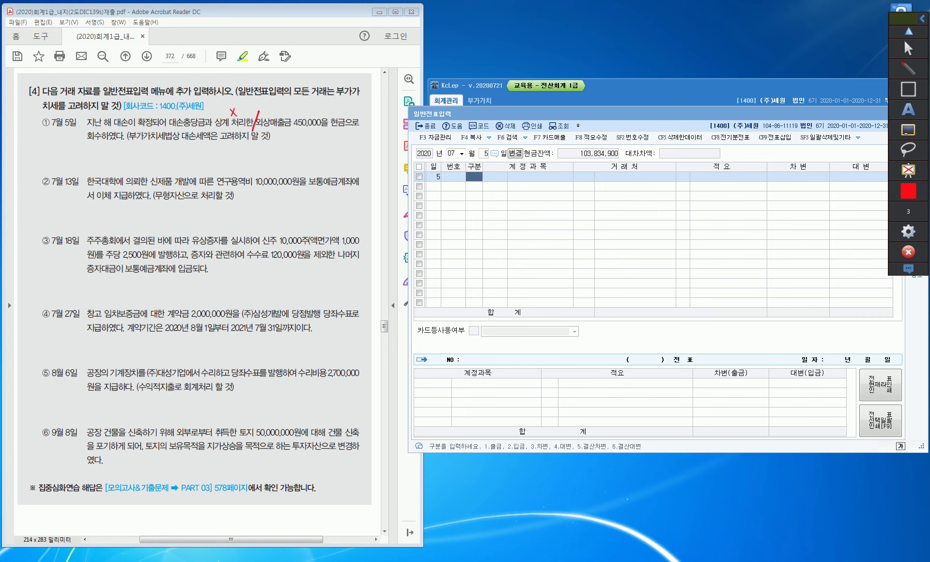
{"action": "left_click_drag", "start_coordinate": [237, 103], "coordinate": [246, 109]}
{"action": "mouse_move", "coordinate": [245, 98]}
{"action": "left_mouse_down"}
{"action": "mouse_move", "coordinate": [250, 111]}
{"action": "mouse_move", "coordinate": [260, 102]}
{"action": "left_mouse_up"}
{"action": "left_click_drag", "start_coordinate": [252, 105], "coordinate": [261, 102]}
{"action": "left_click_drag", "start_coordinate": [255, 106], "coordinate": [270, 108]}
{"action": "left_click_drag", "start_coordinate": [272, 91], "coordinate": [280, 101]}
{"action": "left_click_drag", "start_coordinate": [280, 90], "coordinate": [279, 102]}
Step: Check-mark 현금 in problem ①, underline 회수, and handwrite 차변 with an arrow below 현금
{"action": "left_click_drag", "start_coordinate": [340, 115], "coordinate": [348, 108]}
{"action": "left_click_drag", "start_coordinate": [86, 141], "coordinate": [100, 143]}
{"action": "left_click_drag", "start_coordinate": [338, 133], "coordinate": [347, 159]}
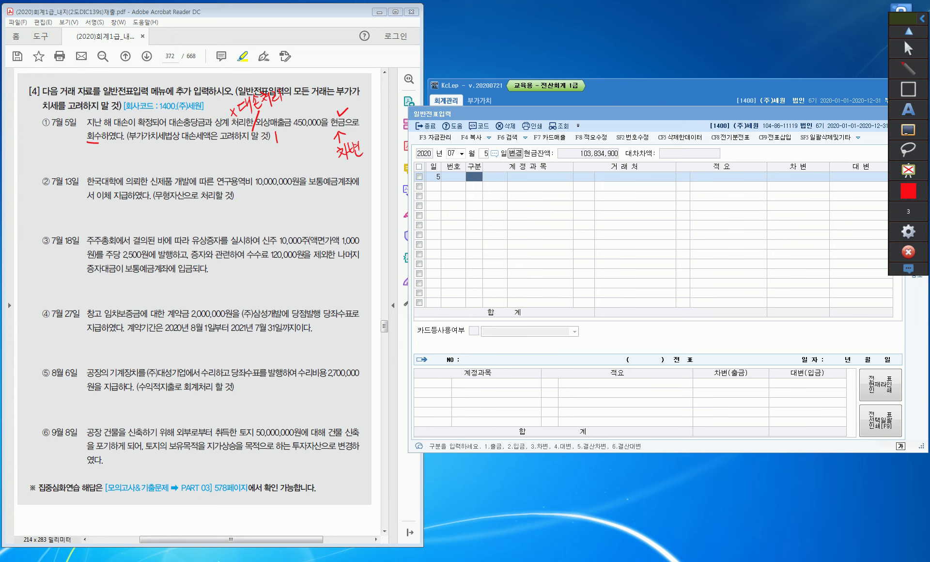
Step: Handwrite (대) 대충 below 외상매출금 in problem ① with an arrow pointing up to it
{"action": "left_click_drag", "start_coordinate": [273, 151], "coordinate": [277, 160]}
{"action": "mouse_move", "coordinate": [278, 148]}
{"action": "left_mouse_down"}
{"action": "mouse_move", "coordinate": [277, 160]}
{"action": "mouse_move", "coordinate": [290, 154]}
{"action": "left_mouse_up"}
{"action": "mouse_move", "coordinate": [286, 154]}
{"action": "left_mouse_down"}
{"action": "mouse_move", "coordinate": [297, 157]}
{"action": "mouse_move", "coordinate": [283, 126]}
{"action": "left_mouse_up"}
{"action": "left_click_drag", "start_coordinate": [242, 159], "coordinate": [249, 164]}
{"action": "mouse_move", "coordinate": [252, 153]}
{"action": "left_mouse_down"}
{"action": "mouse_move", "coordinate": [258, 169]}
{"action": "mouse_move", "coordinate": [239, 173]}
{"action": "left_mouse_up"}
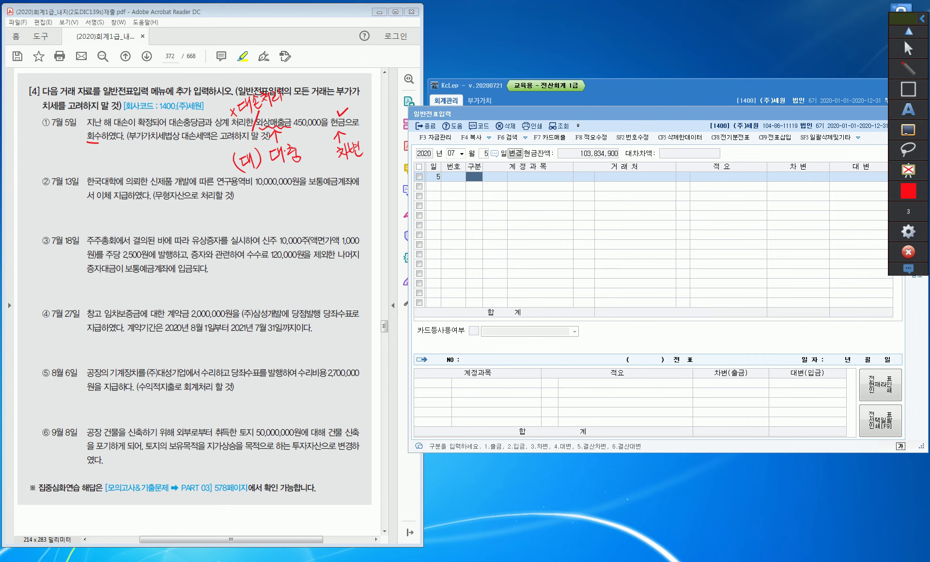
Step: Start the July 5 voucher as 입금 with account 0109 대손충당금 for 외상매출금
{"action": "left_click", "coordinate": [909, 48]}
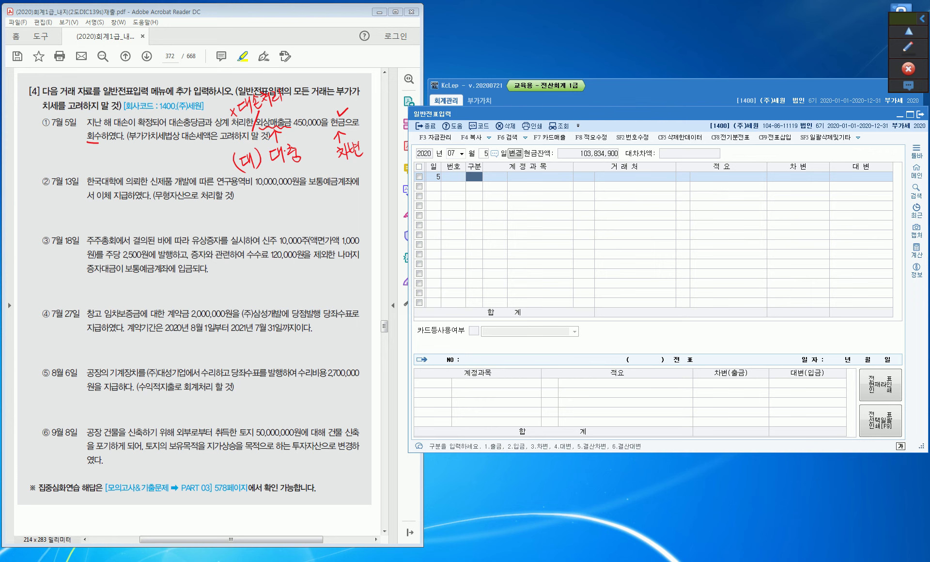
{"action": "type", "text": "2"}
{"action": "key", "text": "Return"}
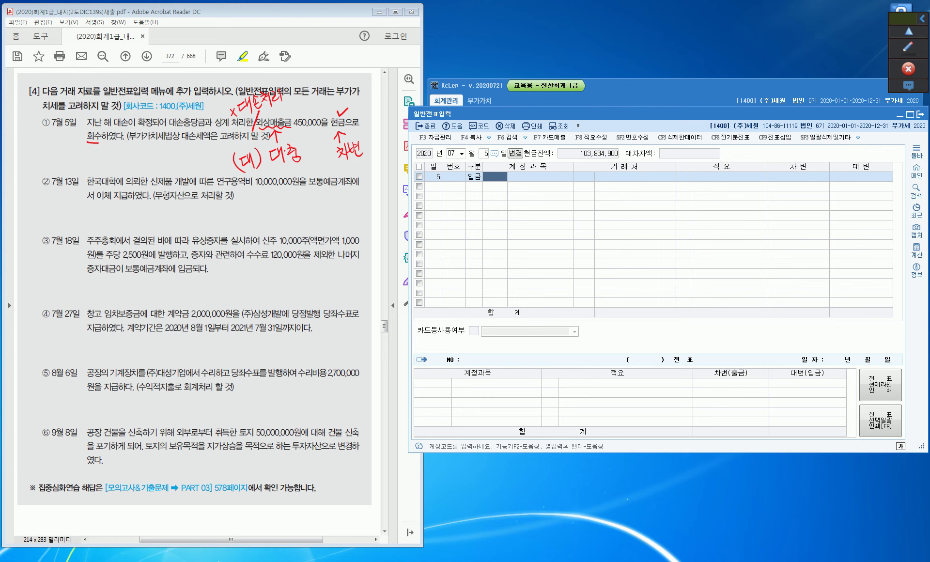
{"action": "type", "text": "대손충"}
{"action": "key", "text": "Return"}
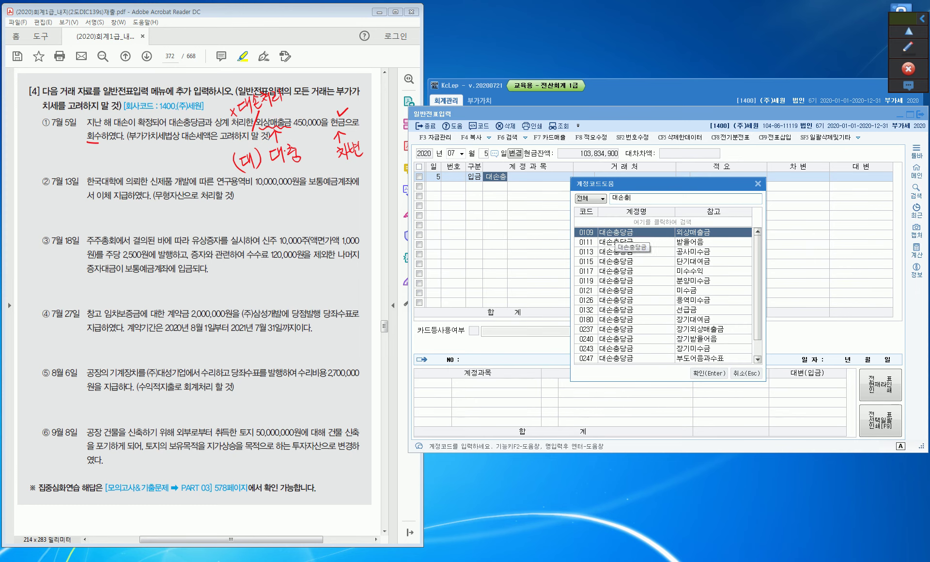
{"action": "left_click", "coordinate": [709, 373]}
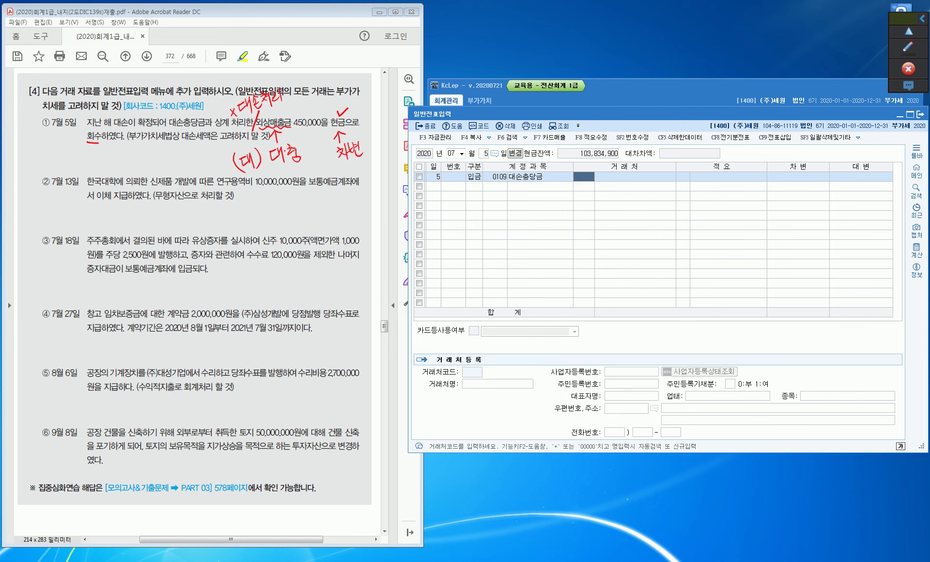
Step: Leave the July 5 voucher's counterparty and description blank and enter 450,000 as the credit amount
{"action": "key", "text": "Return"}
{"action": "key", "text": "Return"}
{"action": "key", "text": "Return"}
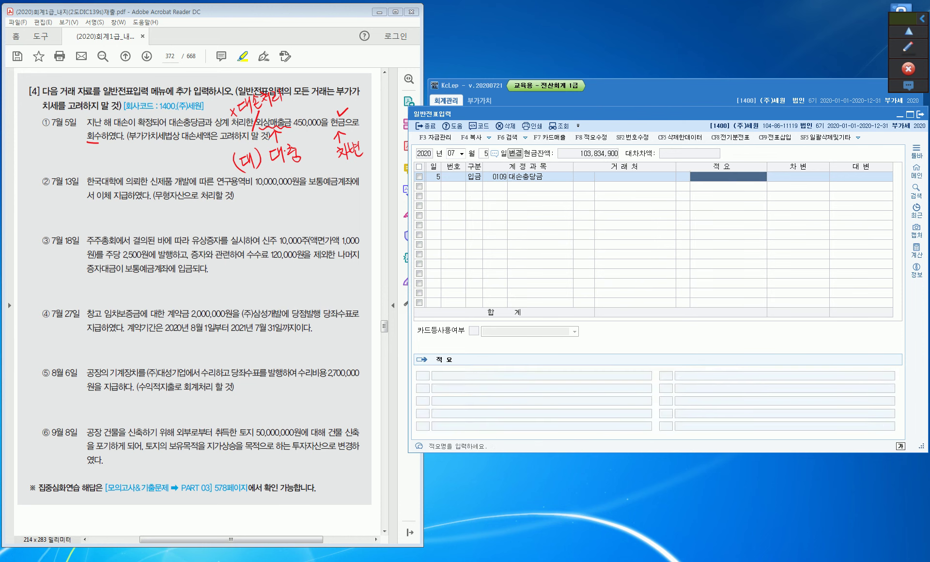
{"action": "type", "text": "4500000"}
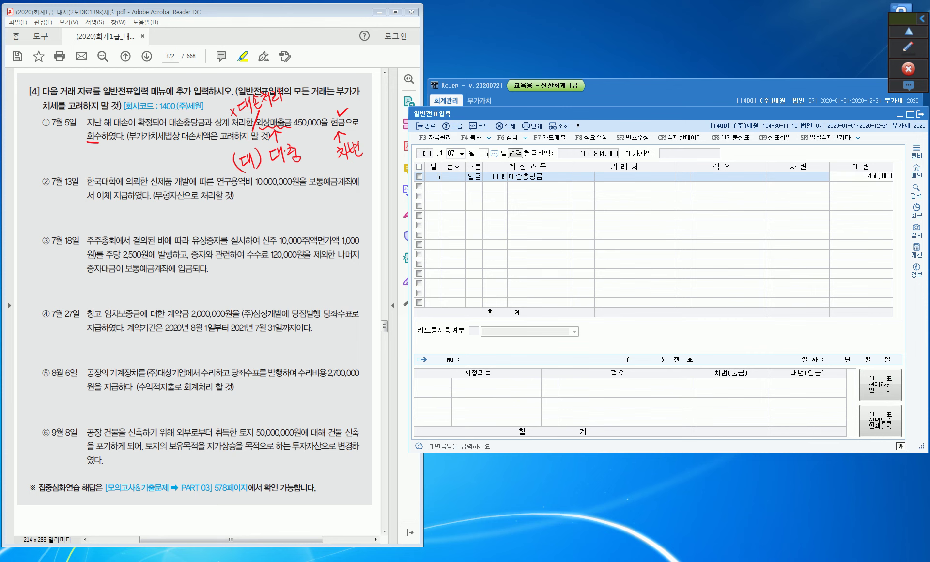
{"action": "key", "text": "Return"}
{"action": "key", "text": "Up"}
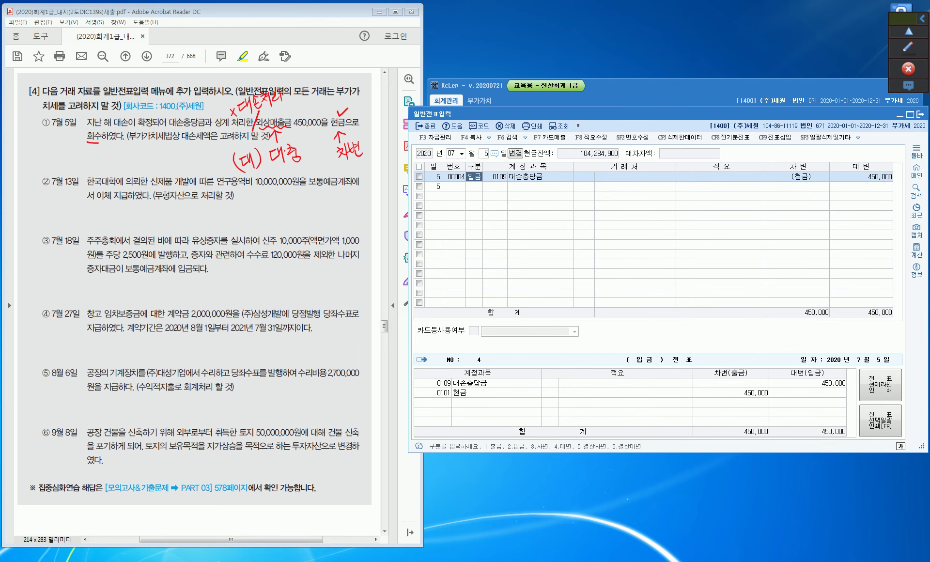
Step: Open the voucher entry for July 13 and highlight 보통예금 and (무형자산으로 처리할 것) in problem ②
{"action": "key", "text": "ctrl"}
{"action": "key", "text": "ctrl"}
{"action": "key", "text": "ctrl"}
{"action": "key", "text": "ctrl"}
{"action": "key", "text": "ctrl"}
{"action": "key", "text": "ctrl"}
{"action": "key", "text": "ctrl"}
{"action": "key", "text": "Escape"}
{"action": "type", "text": "13"}
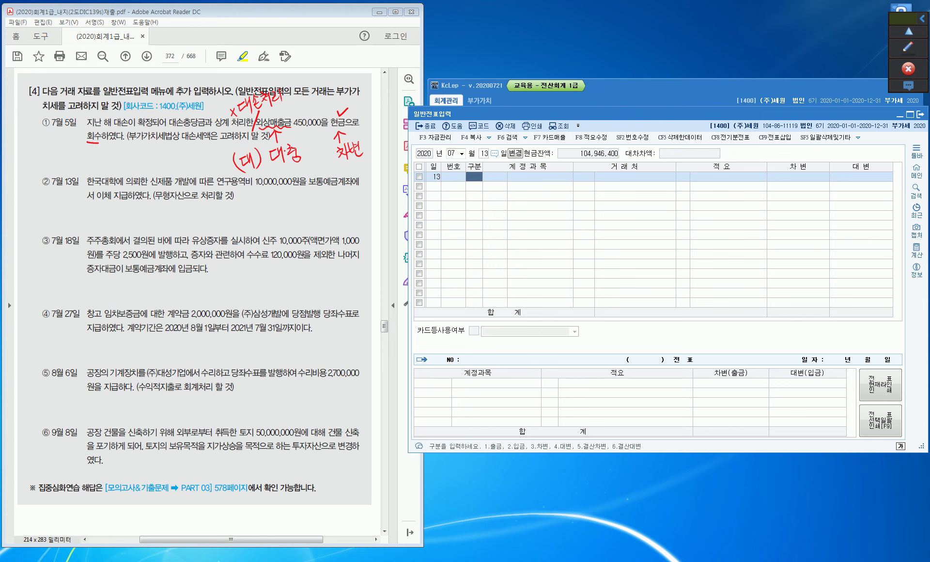
{"action": "left_click_drag", "start_coordinate": [309, 181], "coordinate": [339, 182]}
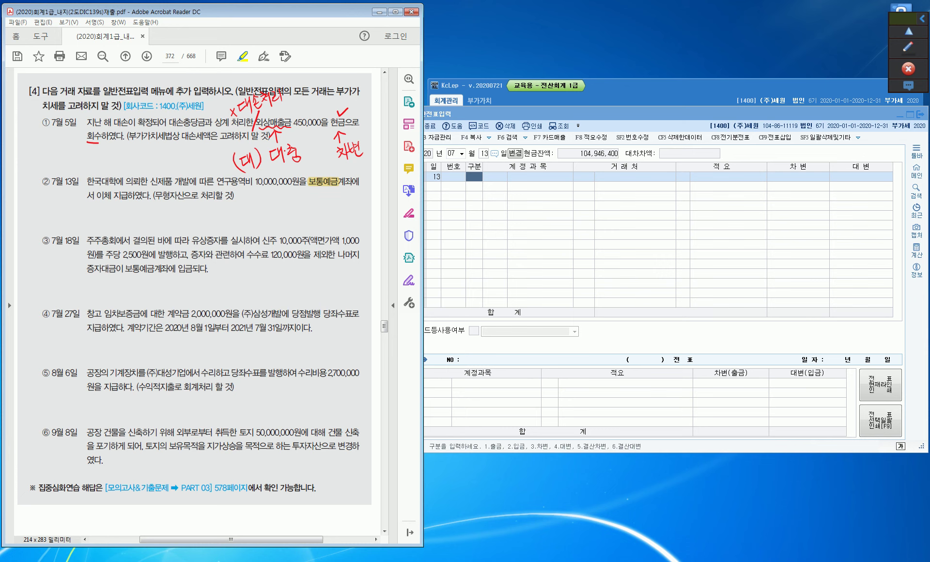
{"action": "left_click_drag", "start_coordinate": [154, 195], "coordinate": [235, 195]}
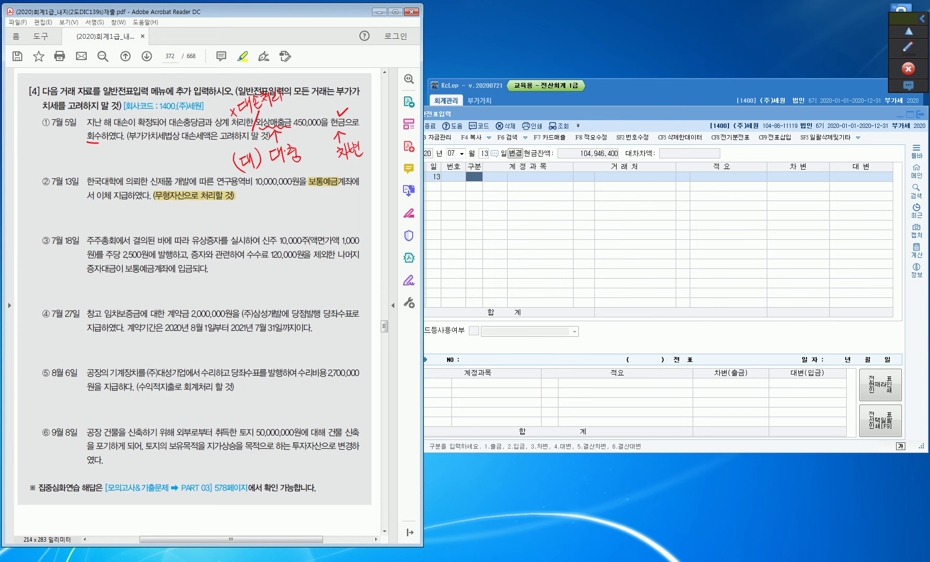
Step: Enter the July 13 debit line with account 0226 개발비 for 10,000,000 in 일반전표입력
{"action": "key", "text": "alt+Tab"}
{"action": "key", "text": "3"}
{"action": "key", "text": "Return"}
{"action": "type", "text": "개발"}
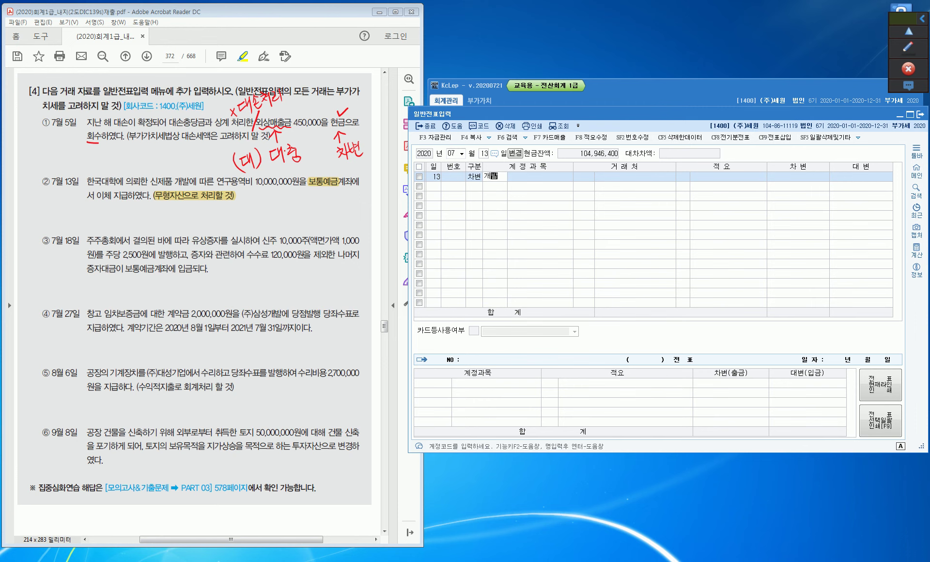
{"action": "key", "text": "Return"}
{"action": "key", "text": "Return"}
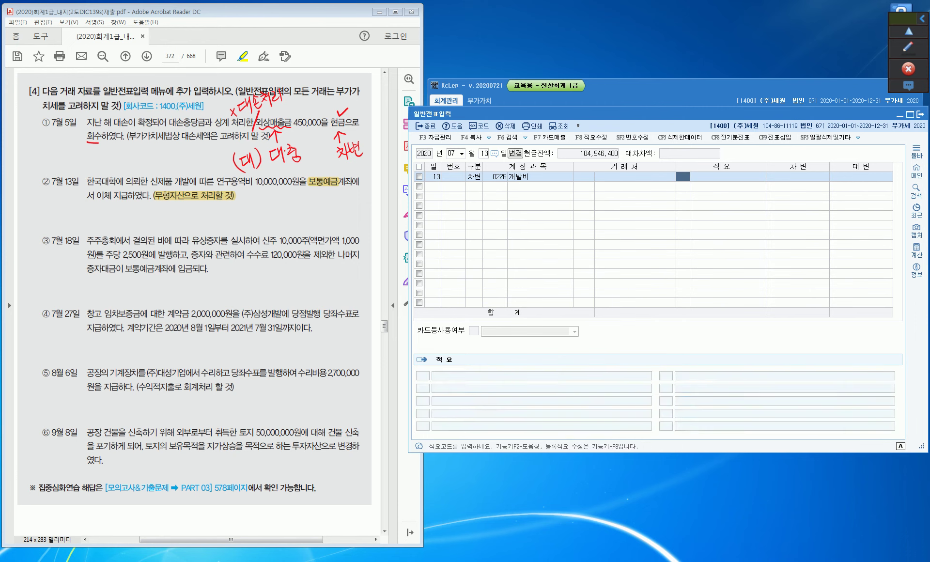
{"action": "key", "text": "Return"}
{"action": "type", "text": "10,000,000"}
{"action": "key", "text": "Return"}
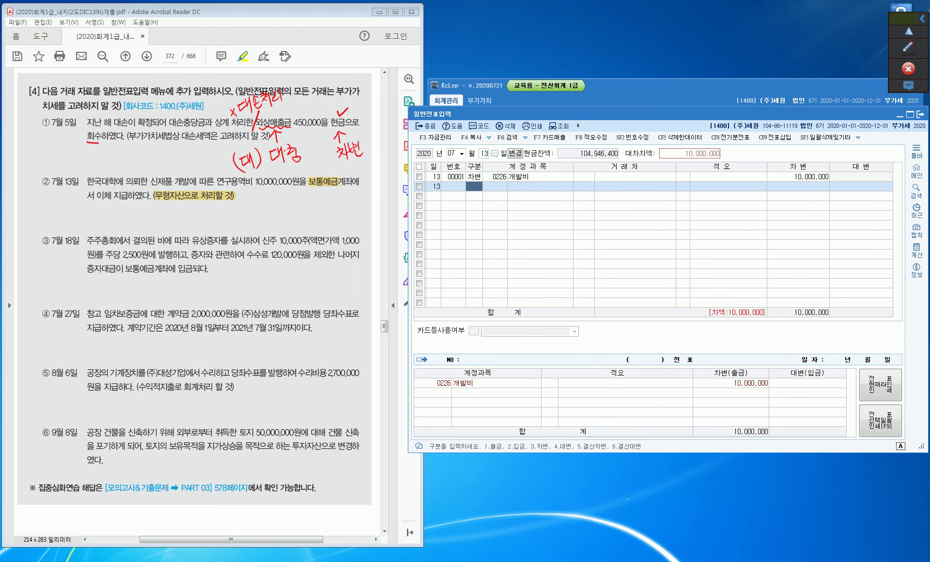
Step: Add the July 13 credit line with account 0103 보통예금 for 10,000,000
{"action": "type", "text": "440"}
{"action": "key", "text": "BackSpace"}
{"action": "key", "text": "BackSpace"}
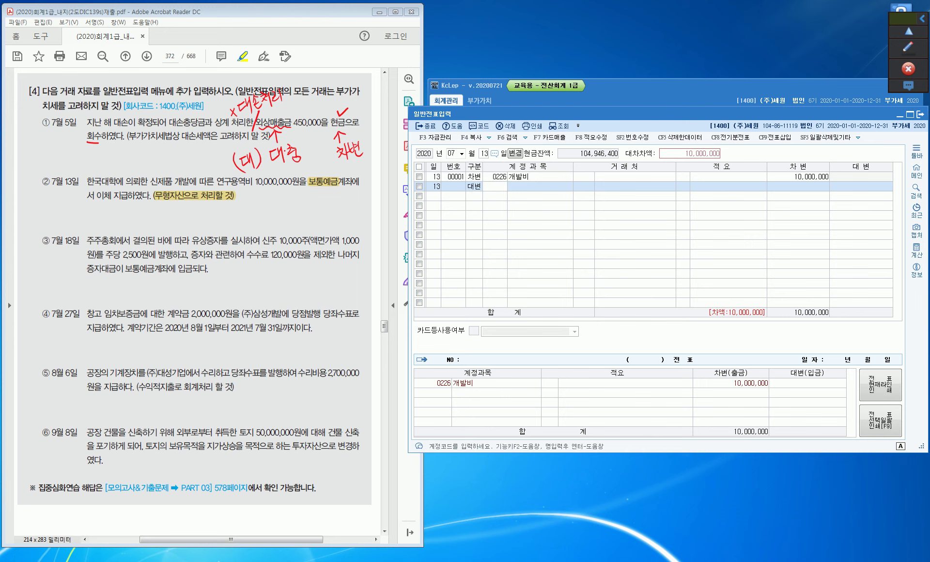
{"action": "type", "text": "103"}
{"action": "key", "text": "Return"}
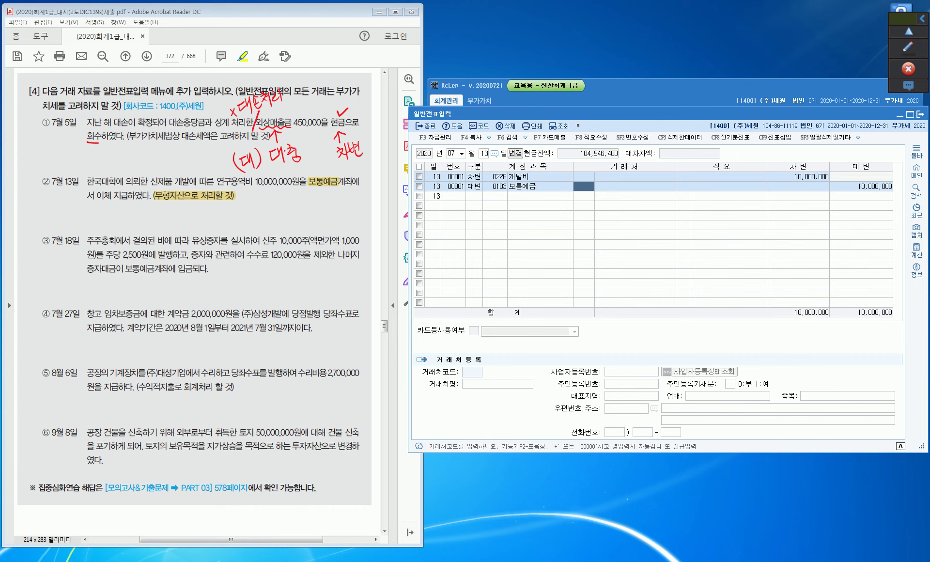
Step: Leave the July 13 voucher and open the entry for July 18
{"action": "key", "text": "Escape"}
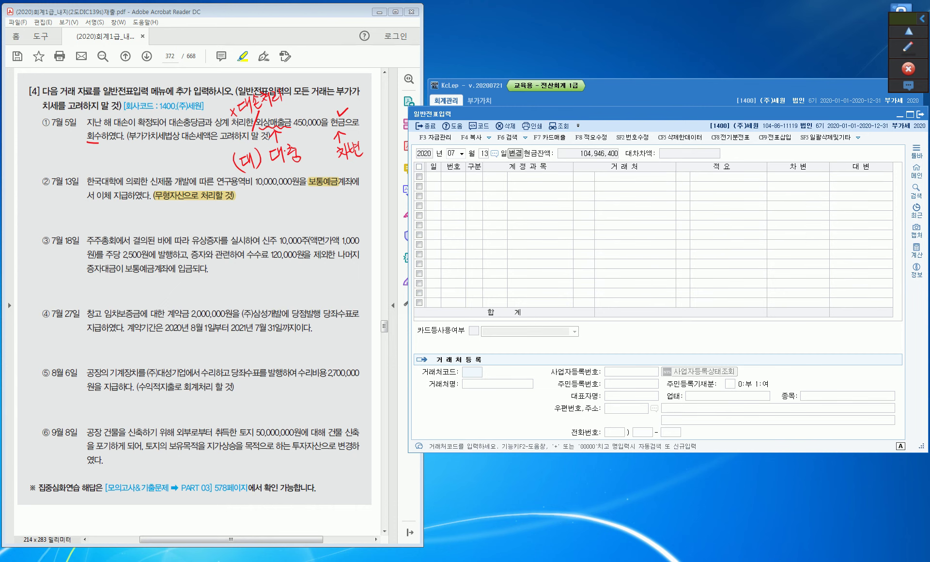
{"action": "type", "text": "18"}
{"action": "key", "text": "Return"}
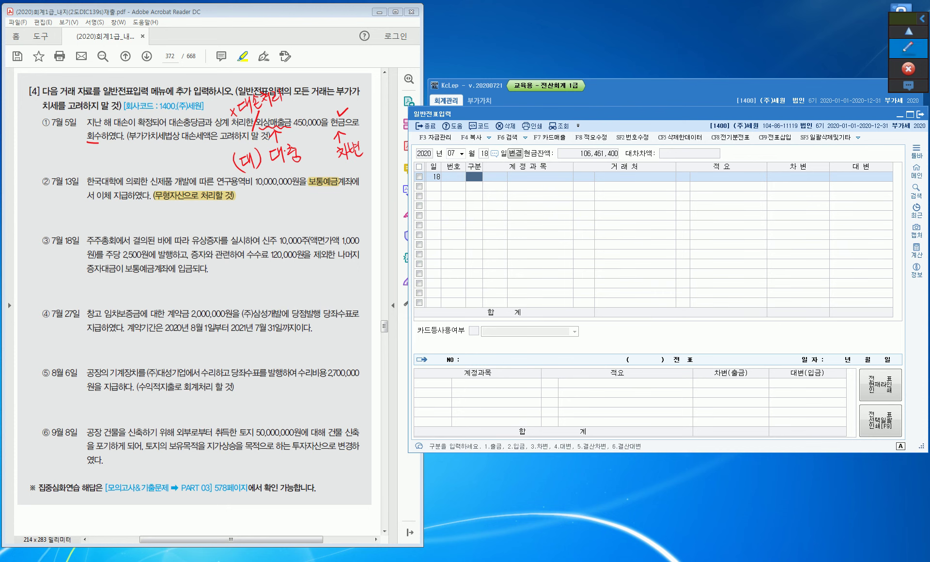
Step: Mark 유상 in problem ③ with a wavy underline and handwrite 10,000,000 with an arrow from the 10,000주 par value text
{"action": "left_click", "coordinate": [908, 47]}
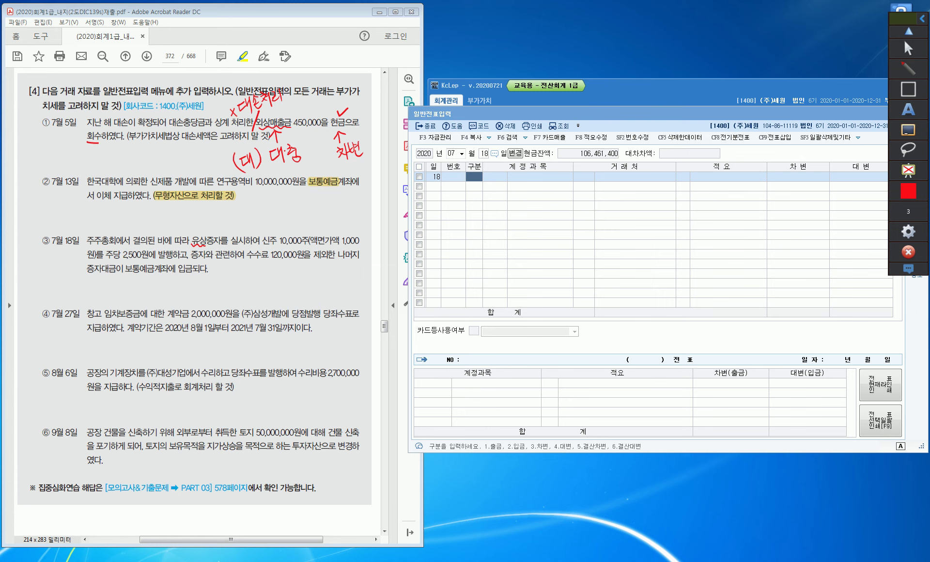
{"action": "left_click_drag", "start_coordinate": [299, 234], "coordinate": [360, 213]}
{"action": "left_click", "coordinate": [336, 223]}
{"action": "left_click_drag", "start_coordinate": [364, 206], "coordinate": [369, 205]}
Step: Handwrite 25,000,000 with an arrow linking it to 2,500원 in problem ③, and write 할증 above 발행
{"action": "left_click_drag", "start_coordinate": [131, 251], "coordinate": [147, 224]}
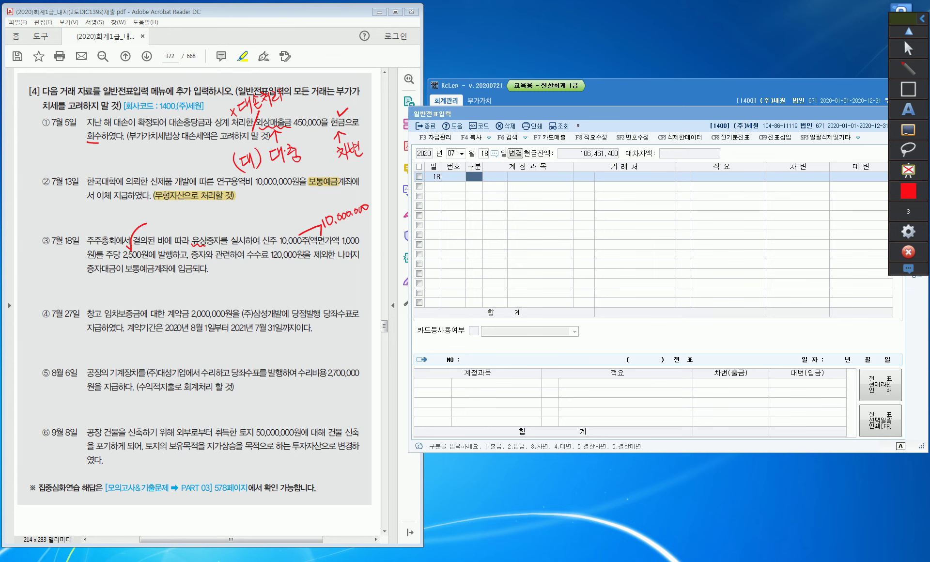
{"action": "mouse_move", "coordinate": [148, 216]}
{"action": "left_mouse_down"}
{"action": "mouse_move", "coordinate": [155, 225]}
{"action": "mouse_move", "coordinate": [201, 205]}
{"action": "left_mouse_up"}
{"action": "left_click_drag", "start_coordinate": [162, 246], "coordinate": [182, 251]}
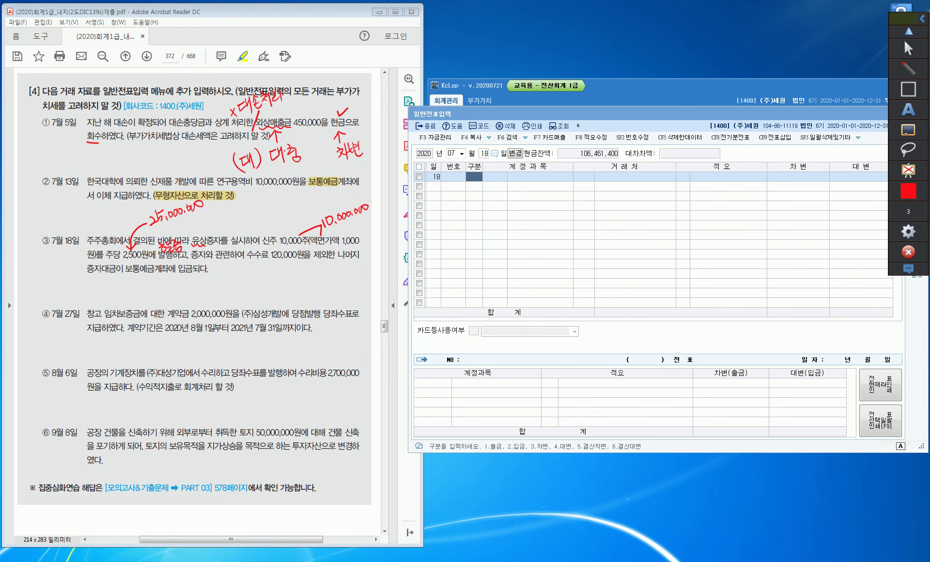
Step: Handwrite 주식발행초과금 above problem ③ and the amount 15,000,000 beneath its end
{"action": "left_click_drag", "start_coordinate": [212, 212], "coordinate": [232, 227]}
{"action": "left_click_drag", "start_coordinate": [233, 204], "coordinate": [237, 214]}
{"action": "mouse_move", "coordinate": [239, 201]}
{"action": "left_mouse_down"}
{"action": "mouse_move", "coordinate": [244, 215]}
{"action": "mouse_move", "coordinate": [251, 210]}
{"action": "left_mouse_up"}
{"action": "mouse_move", "coordinate": [251, 197]}
{"action": "left_mouse_down"}
{"action": "mouse_move", "coordinate": [251, 216]}
{"action": "mouse_move", "coordinate": [269, 201]}
{"action": "left_mouse_up"}
{"action": "mouse_move", "coordinate": [266, 192]}
{"action": "left_mouse_down"}
{"action": "mouse_move", "coordinate": [272, 209]}
{"action": "mouse_move", "coordinate": [277, 194]}
{"action": "mouse_move", "coordinate": [279, 206]}
{"action": "left_mouse_up"}
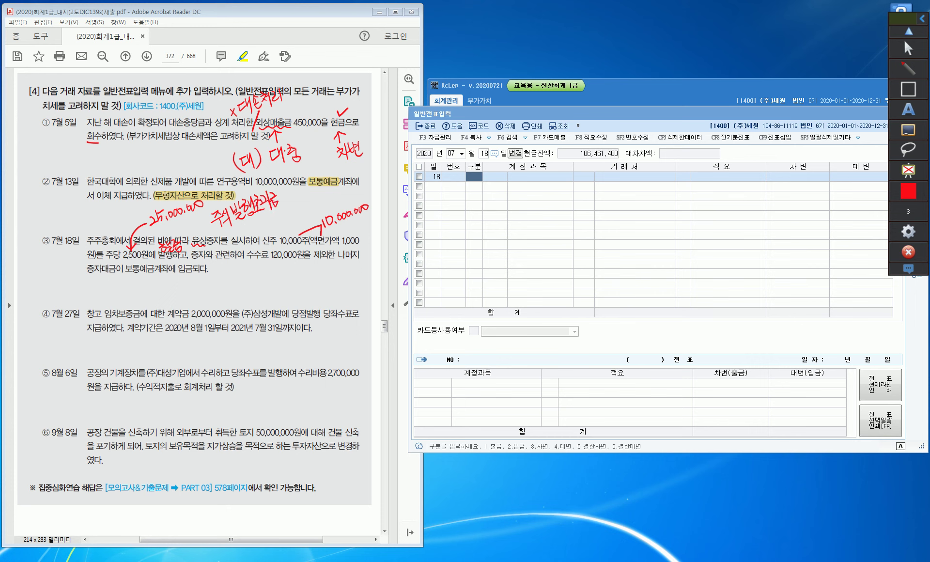
{"action": "mouse_move", "coordinate": [271, 219]}
{"action": "left_mouse_down"}
{"action": "mouse_move", "coordinate": [277, 225]}
{"action": "mouse_move", "coordinate": [283, 213]}
{"action": "left_mouse_up"}
{"action": "left_click_drag", "start_coordinate": [288, 211], "coordinate": [305, 205]}
{"action": "left_click_drag", "start_coordinate": [311, 202], "coordinate": [310, 203]}
Step: Circle 수수료 in problem ③ and handwrite 발행가액 차감 below it with an arrow to the circle
{"action": "mouse_move", "coordinate": [267, 260]}
{"action": "left_mouse_down"}
{"action": "mouse_move", "coordinate": [241, 253]}
{"action": "mouse_move", "coordinate": [272, 256]}
{"action": "mouse_move", "coordinate": [268, 265]}
{"action": "left_mouse_up"}
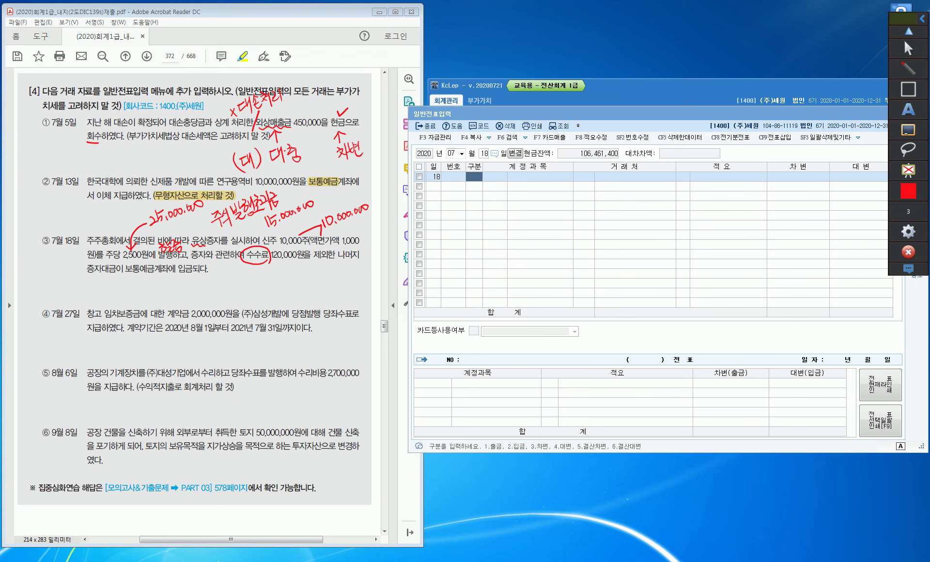
{"action": "left_click_drag", "start_coordinate": [264, 264], "coordinate": [277, 277]}
{"action": "mouse_move", "coordinate": [279, 269]}
{"action": "left_mouse_down"}
{"action": "mouse_move", "coordinate": [293, 284]}
{"action": "mouse_move", "coordinate": [302, 274]}
{"action": "mouse_move", "coordinate": [300, 285]}
{"action": "left_mouse_up"}
{"action": "left_click_drag", "start_coordinate": [302, 270], "coordinate": [310, 280]}
{"action": "left_click_drag", "start_coordinate": [309, 270], "coordinate": [316, 273]}
{"action": "mouse_move", "coordinate": [315, 266]}
{"action": "left_mouse_down"}
{"action": "mouse_move", "coordinate": [320, 281]}
{"action": "mouse_move", "coordinate": [334, 275]}
{"action": "left_mouse_up"}
{"action": "left_click_drag", "start_coordinate": [331, 263], "coordinate": [344, 277]}
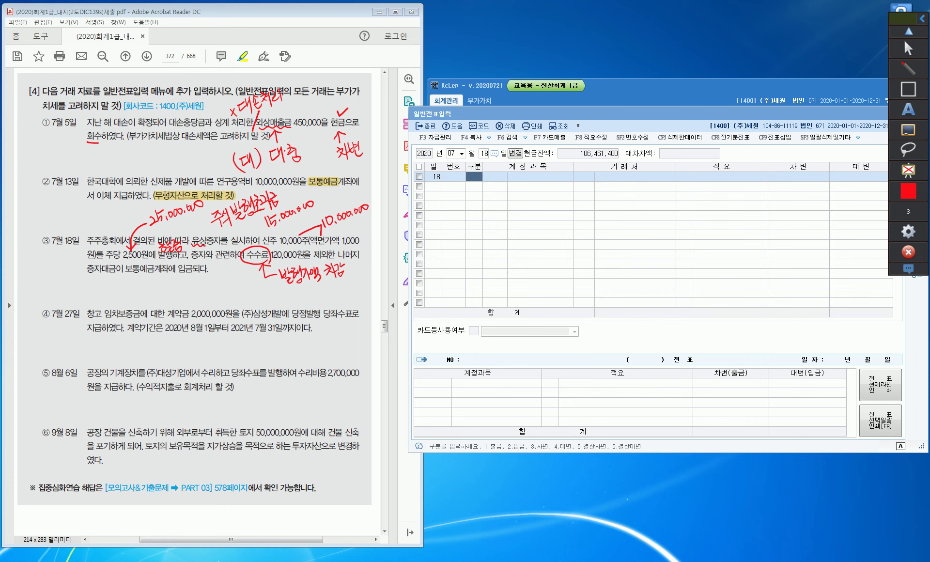
Step: Extend the handwritten 15,000,000 above problem ③ with − 120,000 and = 14,880,000
{"action": "left_click_drag", "start_coordinate": [317, 201], "coordinate": [334, 197]}
{"action": "left_click", "coordinate": [343, 193]}
{"action": "left_click_drag", "start_coordinate": [345, 188], "coordinate": [360, 185]}
{"action": "left_click_drag", "start_coordinate": [299, 218], "coordinate": [298, 226]}
{"action": "mouse_move", "coordinate": [310, 214]}
{"action": "left_mouse_down"}
{"action": "mouse_move", "coordinate": [310, 222]}
{"action": "mouse_move", "coordinate": [315, 210]}
{"action": "mouse_move", "coordinate": [337, 207]}
{"action": "left_mouse_up"}
{"action": "left_click_drag", "start_coordinate": [345, 198], "coordinate": [343, 203]}
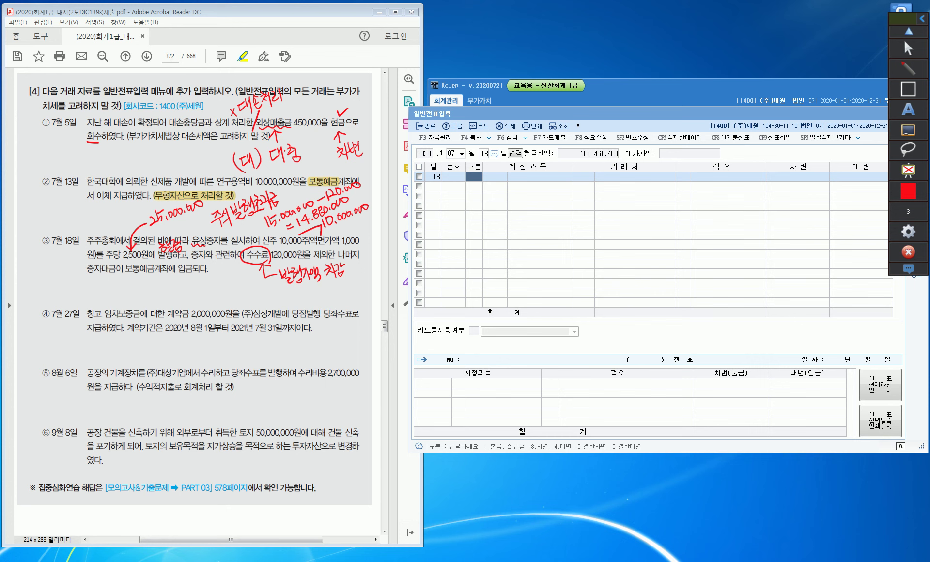
Step: Mark 보통예금 in problem ③ with an arrow and underline, and handwrite 24,880,000 beneath it
{"action": "mouse_move", "coordinate": [139, 254]}
{"action": "left_mouse_down"}
{"action": "mouse_move", "coordinate": [159, 274]}
{"action": "mouse_move", "coordinate": [130, 296]}
{"action": "mouse_move", "coordinate": [143, 293]}
{"action": "left_mouse_up"}
{"action": "mouse_move", "coordinate": [137, 282]}
{"action": "left_mouse_down"}
{"action": "mouse_move", "coordinate": [143, 298]}
{"action": "mouse_move", "coordinate": [187, 284]}
{"action": "left_mouse_up"}
{"action": "left_click_drag", "start_coordinate": [194, 276], "coordinate": [198, 283]}
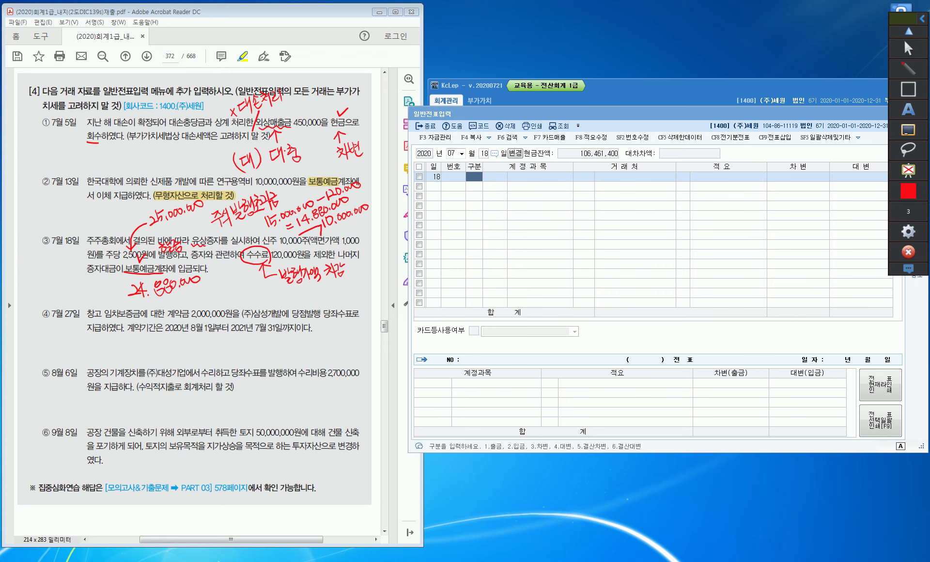
Step: Add the July 18 debit line with account 0103 보통예금 for 24,880,000
{"action": "left_click", "coordinate": [909, 49]}
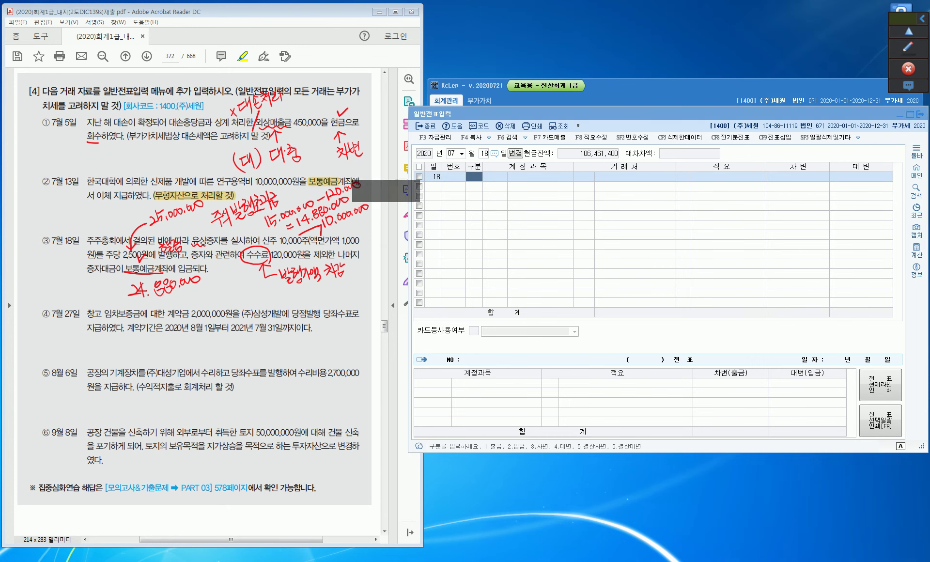
{"action": "type", "text": "3103"}
{"action": "key", "text": "Return"}
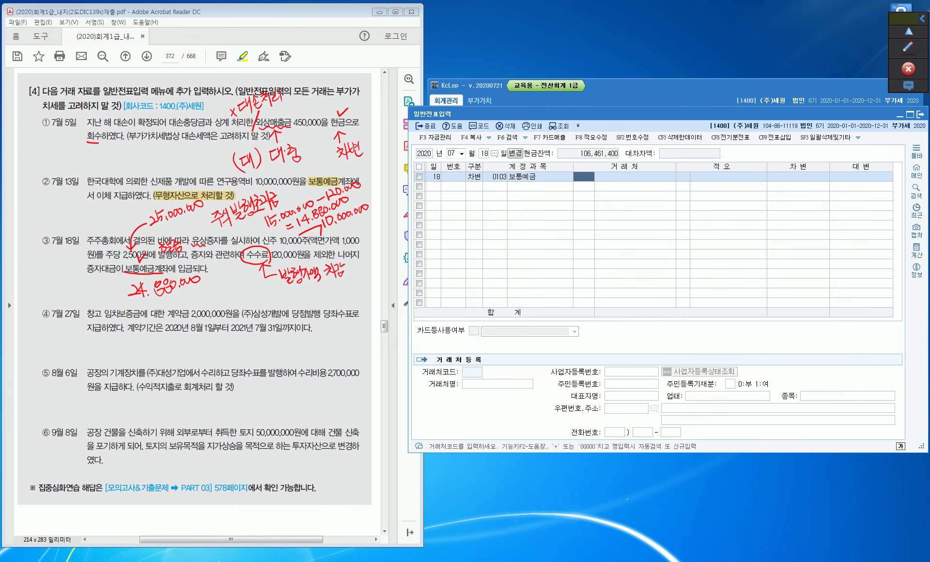
{"action": "key", "text": "Return"}
{"action": "key", "text": "Return"}
{"action": "type", "text": "24,880"}
{"action": "key", "text": "plus"}
{"action": "key", "text": "Return"}
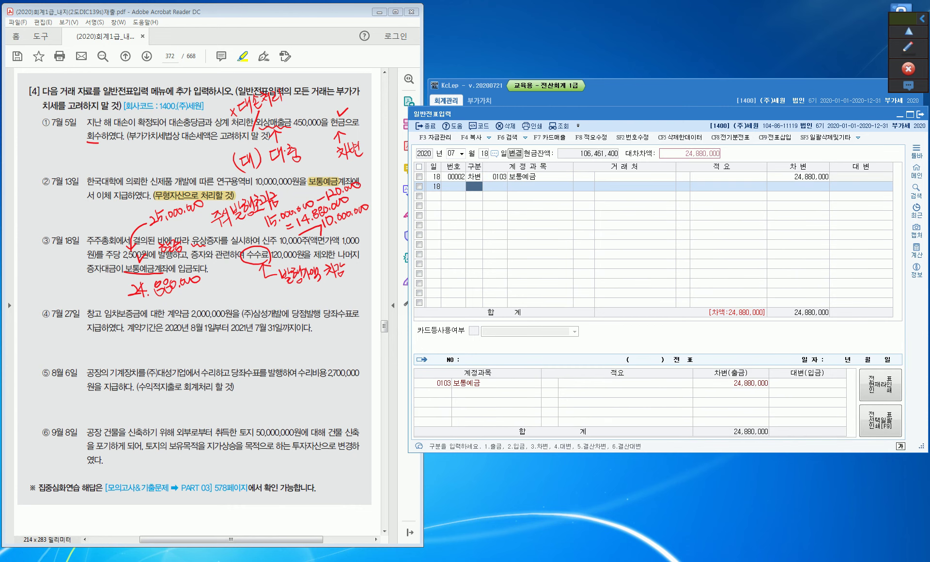
Step: Add the July 18 credit line with account 0331 자본금 for 10,000,000
{"action": "type", "text": "4"}
{"action": "type", "text": "자본금"}
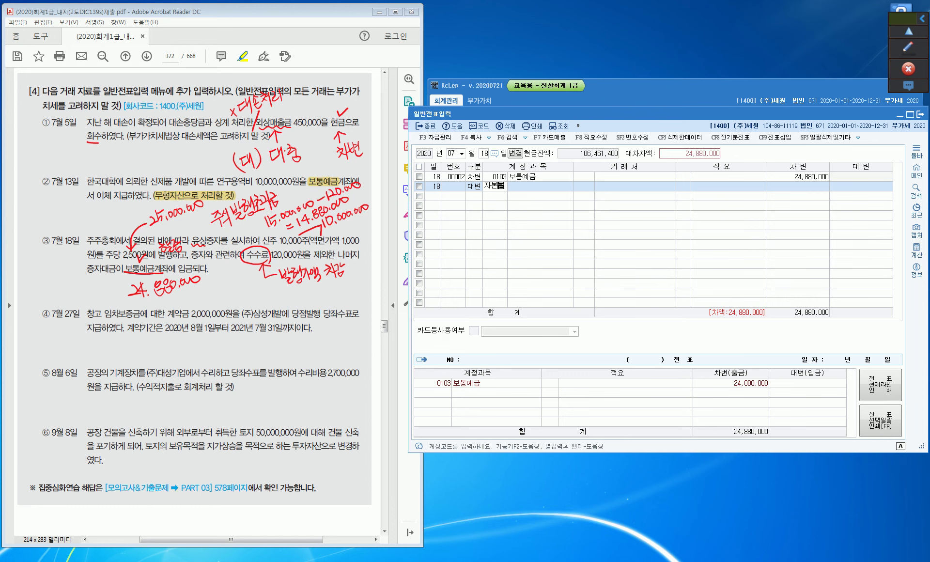
{"action": "key", "text": "Return"}
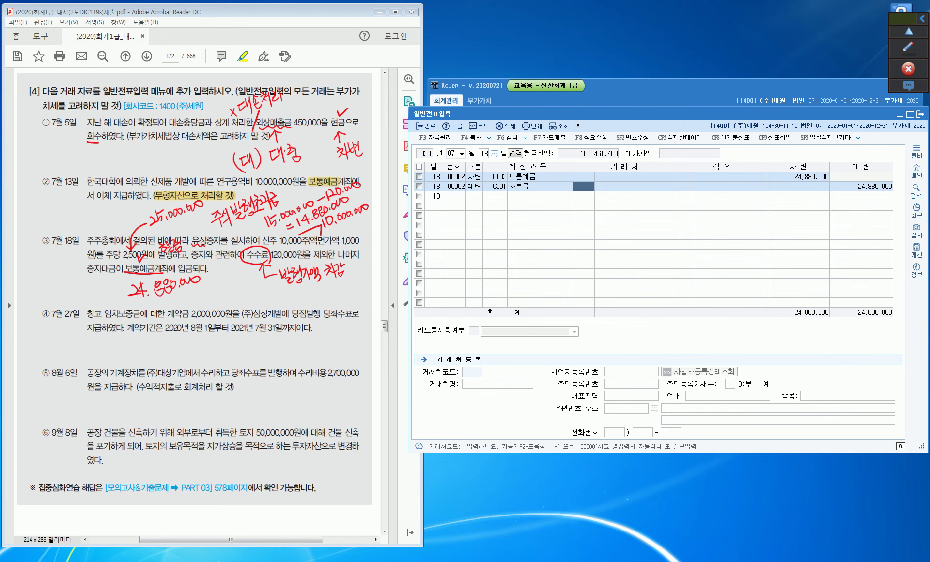
{"action": "key", "text": "Return"}
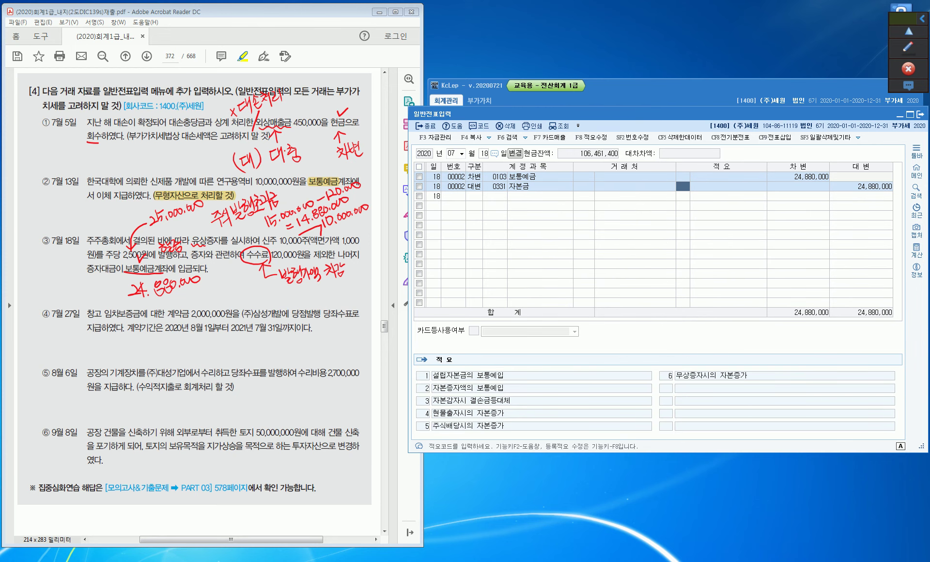
{"action": "key", "text": "Return"}
{"action": "type", "text": "10000000"}
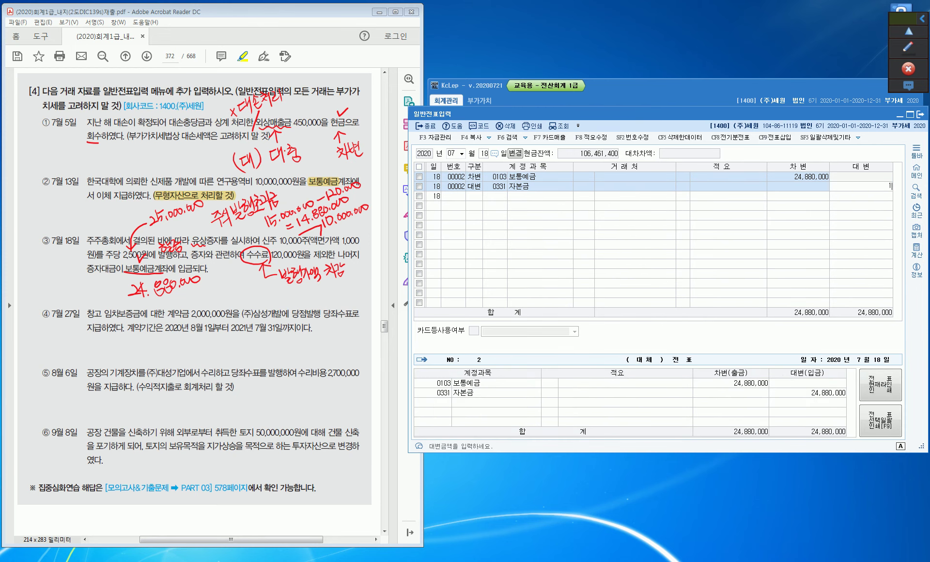
{"action": "key", "text": "Return"}
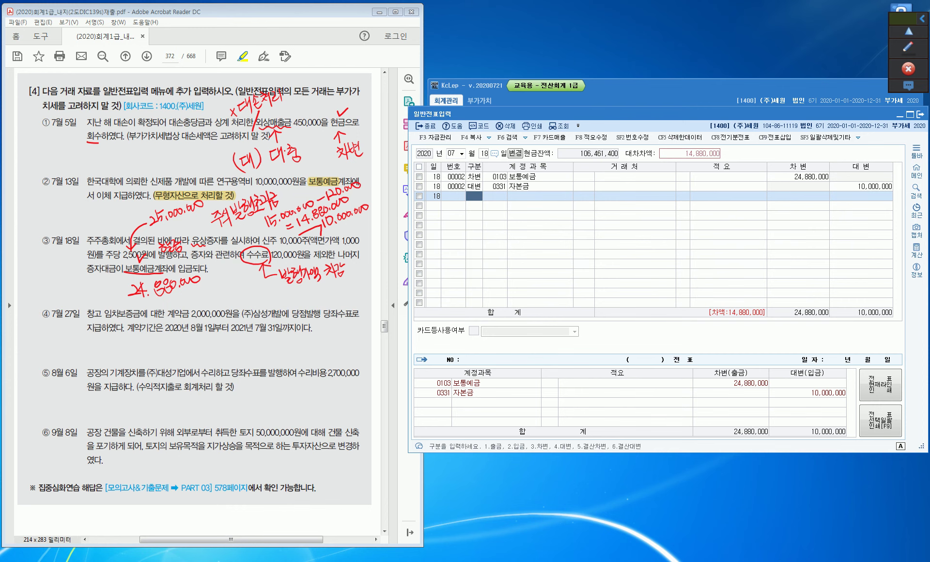
Step: Add the July 18 credit line with account 0341 주식발행초과금 for 14,880,000
{"action": "type", "text": "4"}
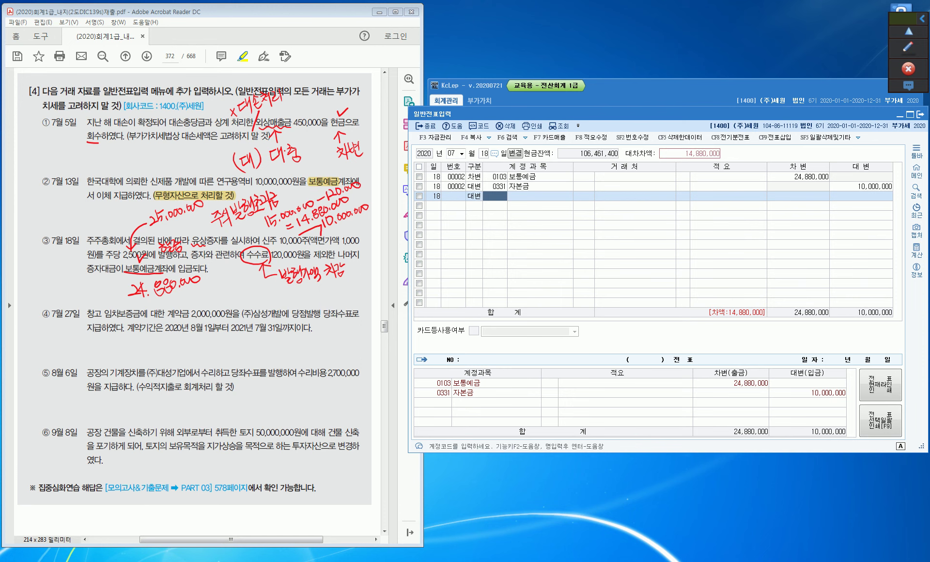
{"action": "type", "text": "주식"}
{"action": "key", "text": "Return"}
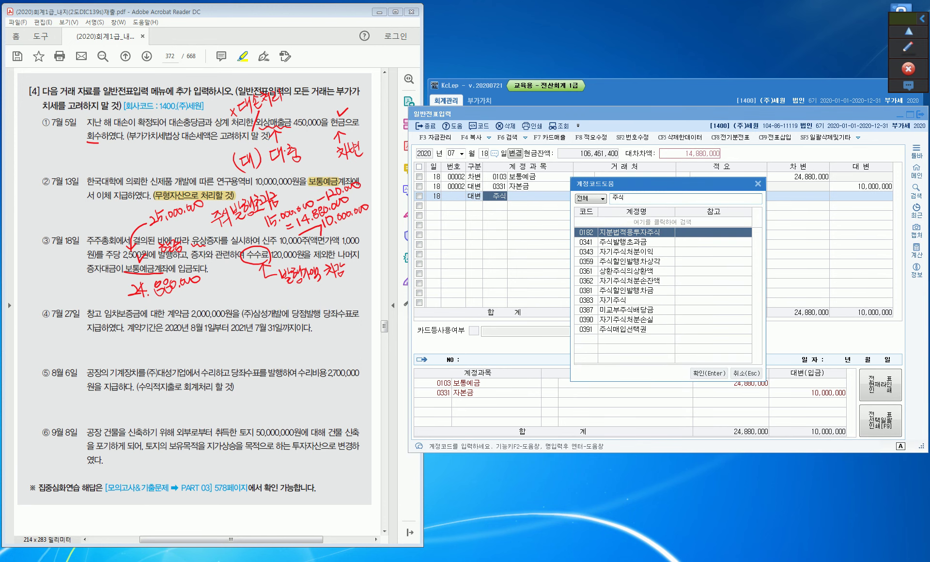
{"action": "key", "text": "Down"}
{"action": "key", "text": "Return"}
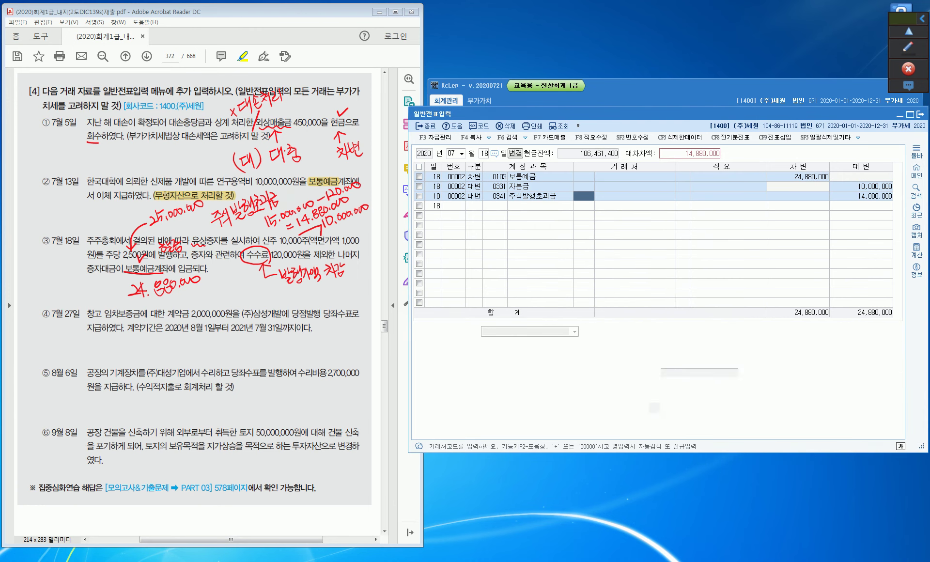
{"action": "key", "text": "Return"}
{"action": "key", "text": "Return"}
{"action": "key", "text": "Return"}
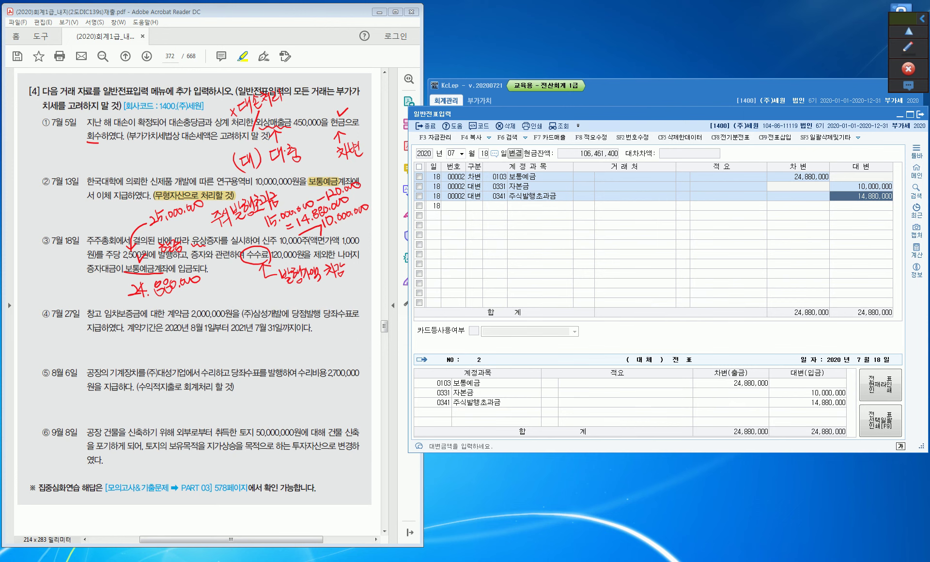
{"action": "key", "text": "Return"}
Step: Leave the July 18 voucher and open the entry for July 27
{"action": "key", "text": "Escape"}
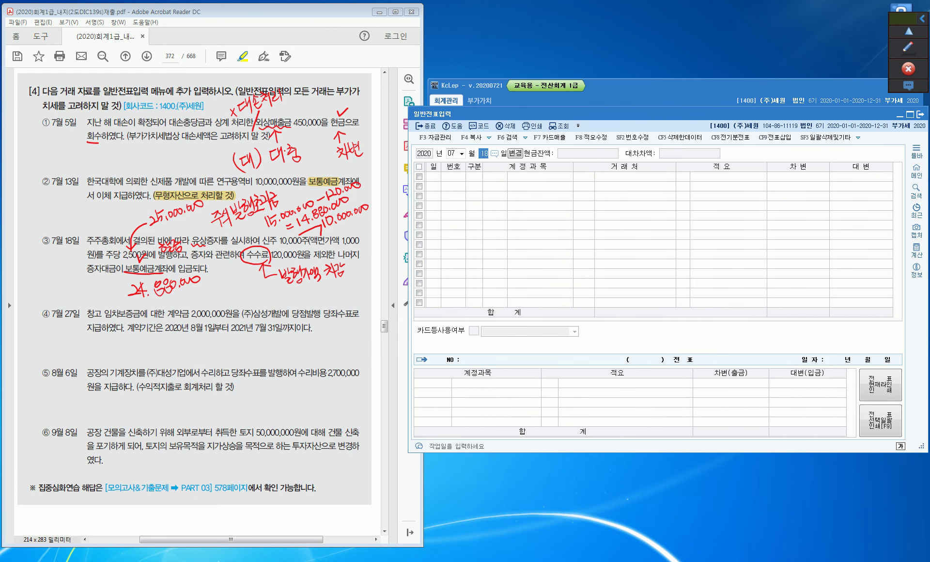
{"action": "type", "text": "27"}
{"action": "key", "text": "Return"}
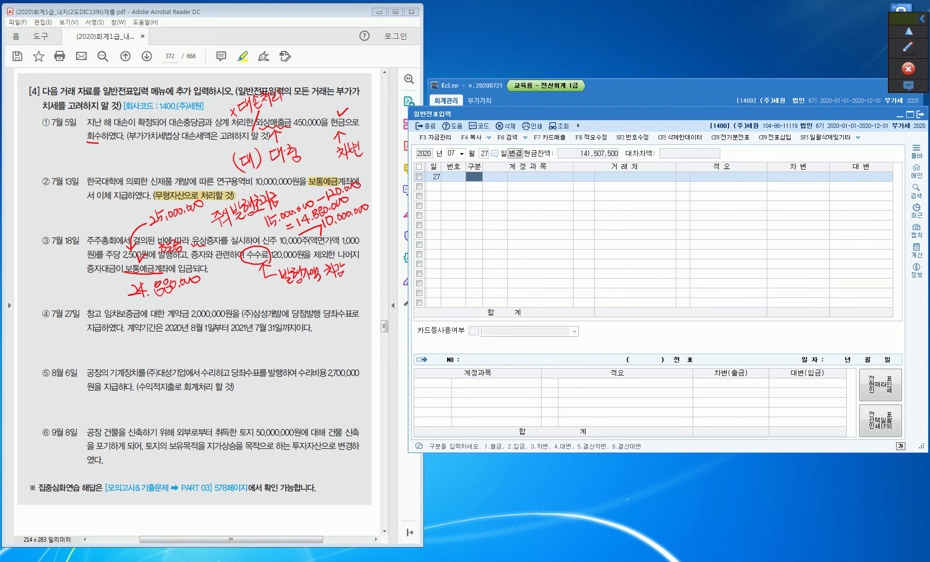
Step: In problem ④, highlight 계약금 and 당점발행 당좌수표로, circle 창고, and put wavy underlines beneath 7월 27일 and 8월 1일
{"action": "left_click_drag", "start_coordinate": [167, 314], "coordinate": [189, 314]}
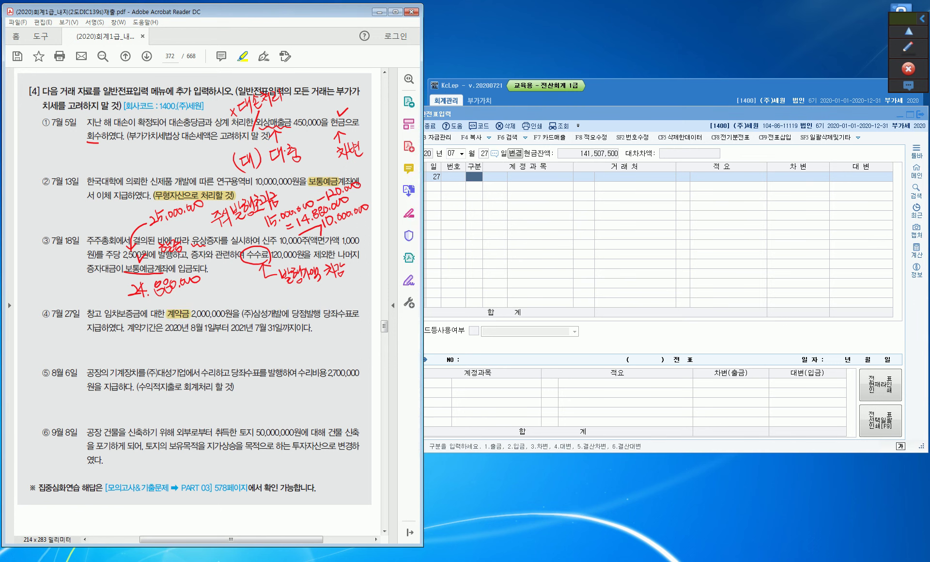
{"action": "left_click_drag", "start_coordinate": [292, 314], "coordinate": [360, 314]}
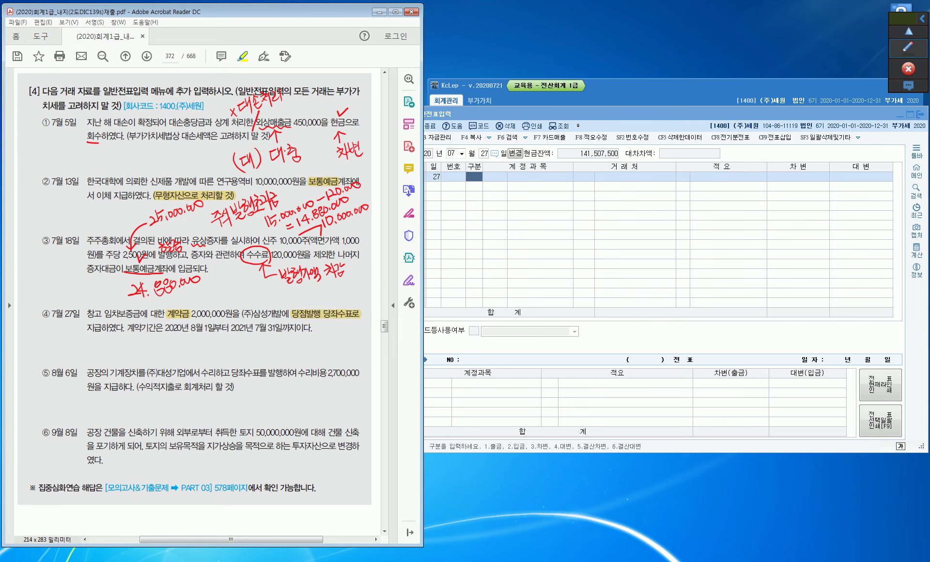
{"action": "left_click", "coordinate": [909, 47]}
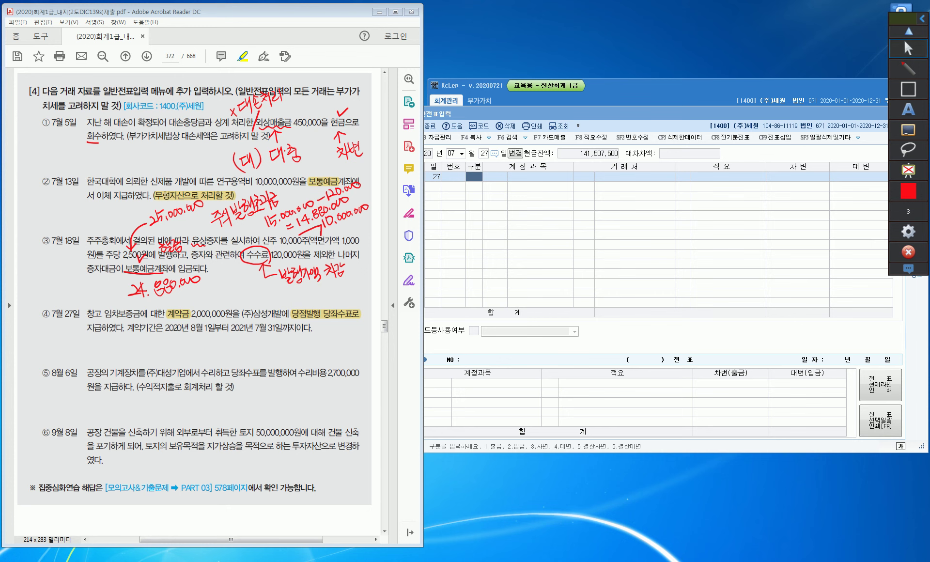
{"action": "mouse_move", "coordinate": [104, 315]}
{"action": "left_mouse_down"}
{"action": "mouse_move", "coordinate": [95, 323]}
{"action": "mouse_move", "coordinate": [92, 302]}
{"action": "mouse_move", "coordinate": [104, 318]}
{"action": "left_mouse_up"}
{"action": "left_click_drag", "start_coordinate": [53, 320], "coordinate": [69, 322]}
{"action": "left_click_drag", "start_coordinate": [186, 336], "coordinate": [209, 335]}
Step: Handwrite 선급금 with an arrow to 계약금 and 당좌예금 with an arrow to 당점발행 당좌수표 in problem ④
{"action": "left_click_drag", "start_coordinate": [191, 295], "coordinate": [183, 306]}
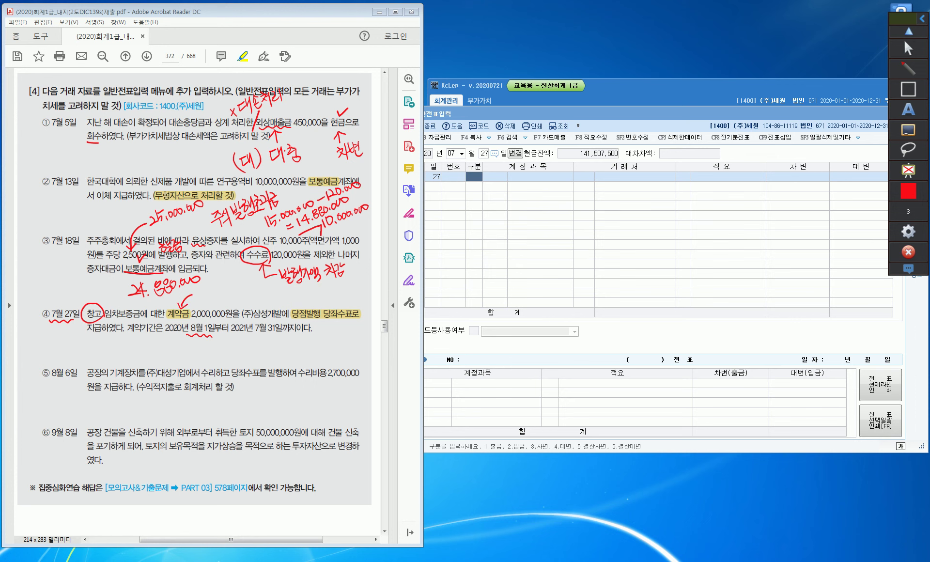
{"action": "left_click_drag", "start_coordinate": [198, 290], "coordinate": [196, 303]}
{"action": "left_click_drag", "start_coordinate": [199, 295], "coordinate": [212, 301]}
{"action": "left_click_drag", "start_coordinate": [208, 287], "coordinate": [219, 289]}
{"action": "left_click_drag", "start_coordinate": [215, 290], "coordinate": [224, 298]}
{"action": "mouse_move", "coordinate": [345, 291]}
{"action": "left_mouse_down"}
{"action": "mouse_move", "coordinate": [347, 302]}
{"action": "mouse_move", "coordinate": [364, 291]}
{"action": "left_mouse_up"}
{"action": "left_click_drag", "start_coordinate": [369, 280], "coordinate": [376, 292]}
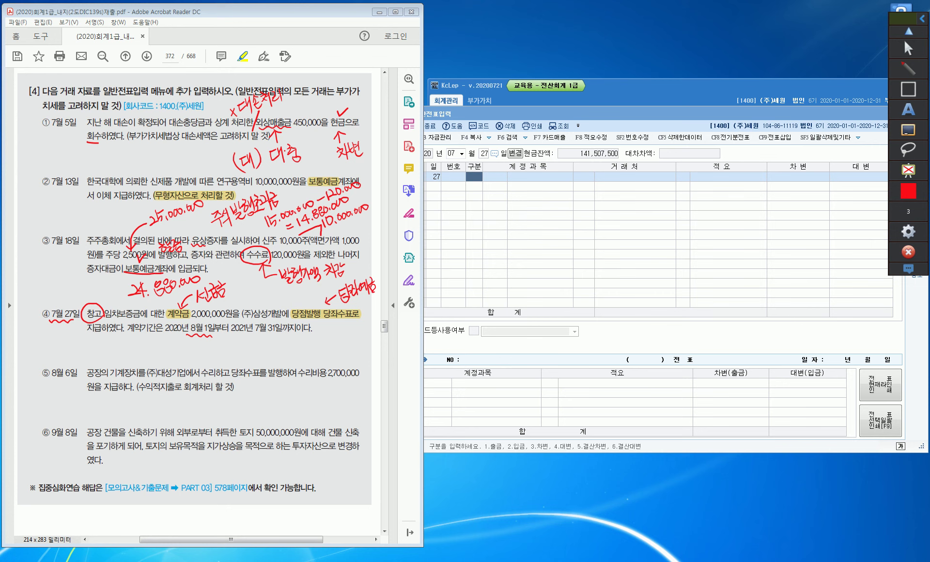
Step: Add the July 27 debit line with account 0131 선급금 and trading partner (주)삼성개발 for 2,000,000
{"action": "left_click", "coordinate": [908, 48]}
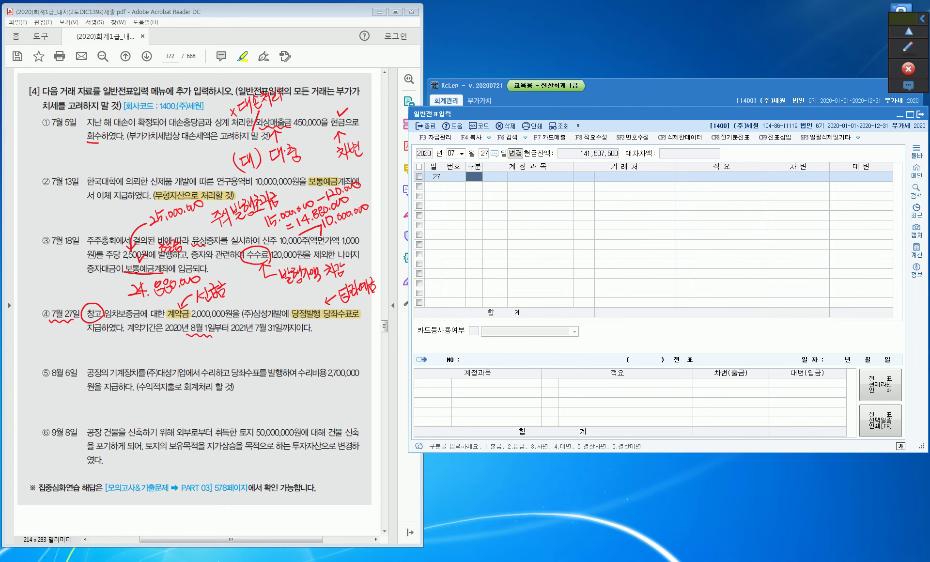
{"action": "key", "text": "Return"}
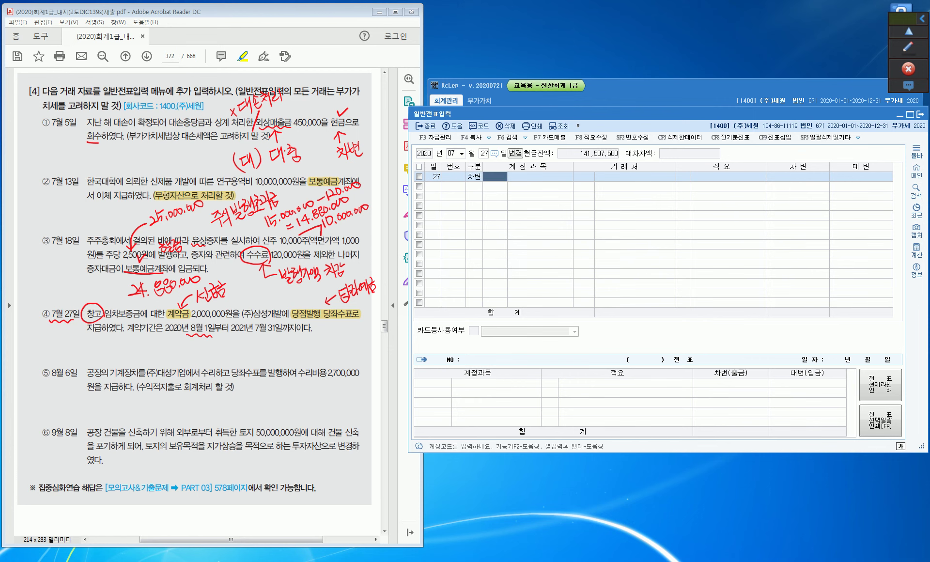
{"action": "type", "text": "131"}
{"action": "key", "text": "Return"}
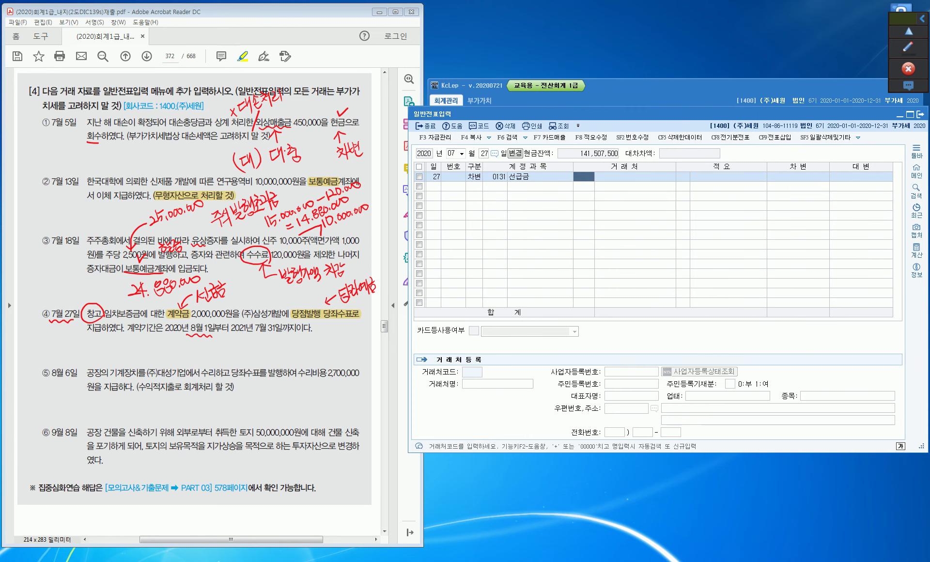
{"action": "type", "text": "삼성"}
{"action": "key", "text": "Return"}
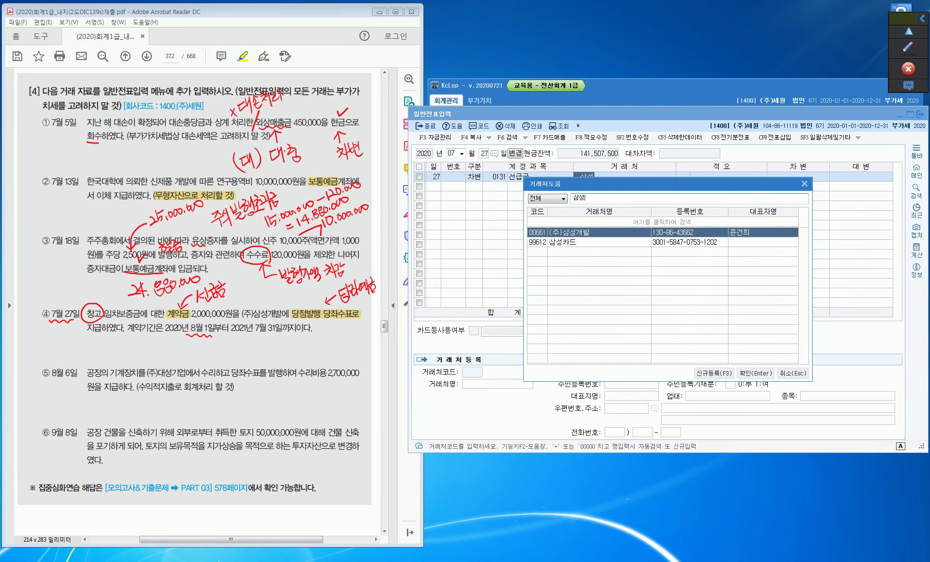
{"action": "key", "text": "Return"}
{"action": "key", "text": "Return"}
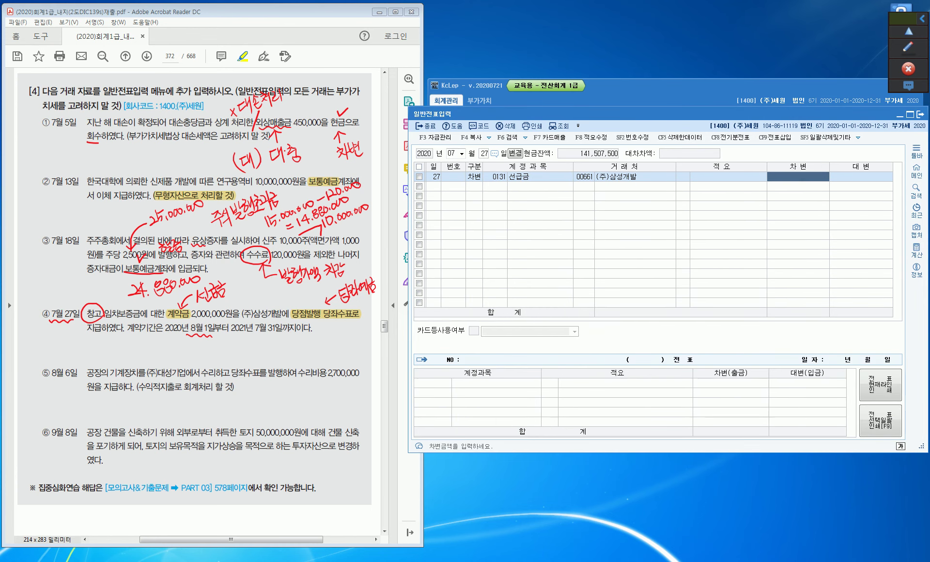
{"action": "type", "text": "0000000"}
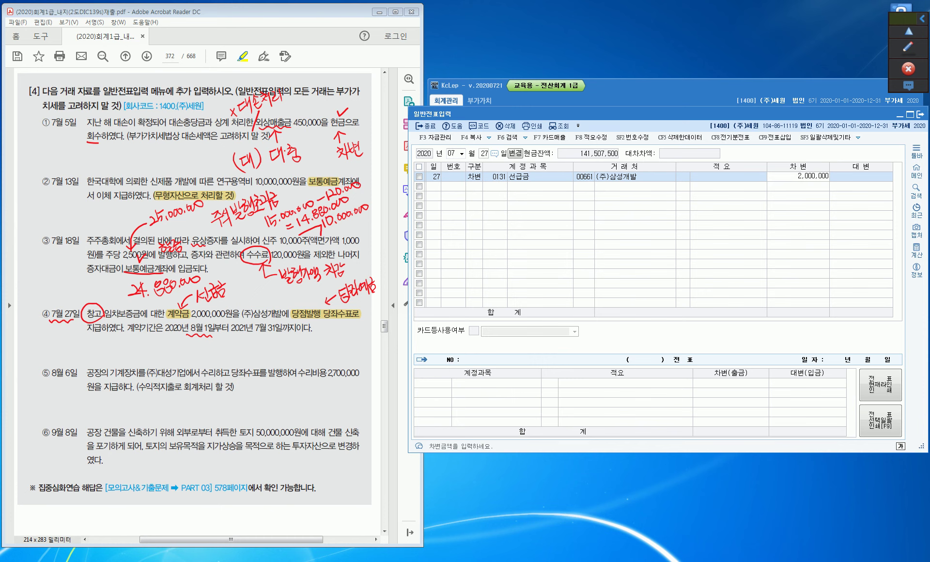
{"action": "key", "text": "Return"}
Step: Add the July 27 credit line with account 0102 당좌예금 for 2,000,000
{"action": "key", "text": "Return"}
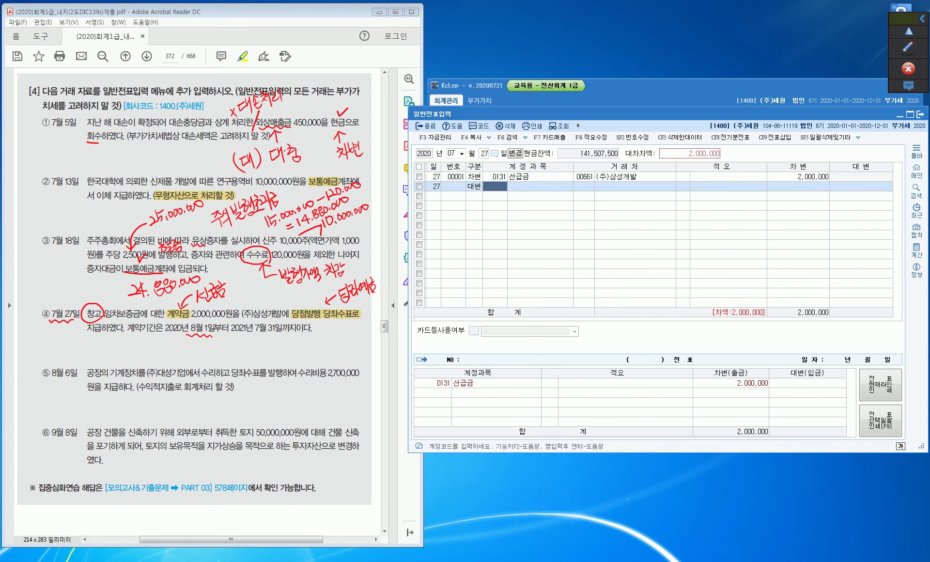
{"action": "type", "text": "102"}
{"action": "key", "text": "Return"}
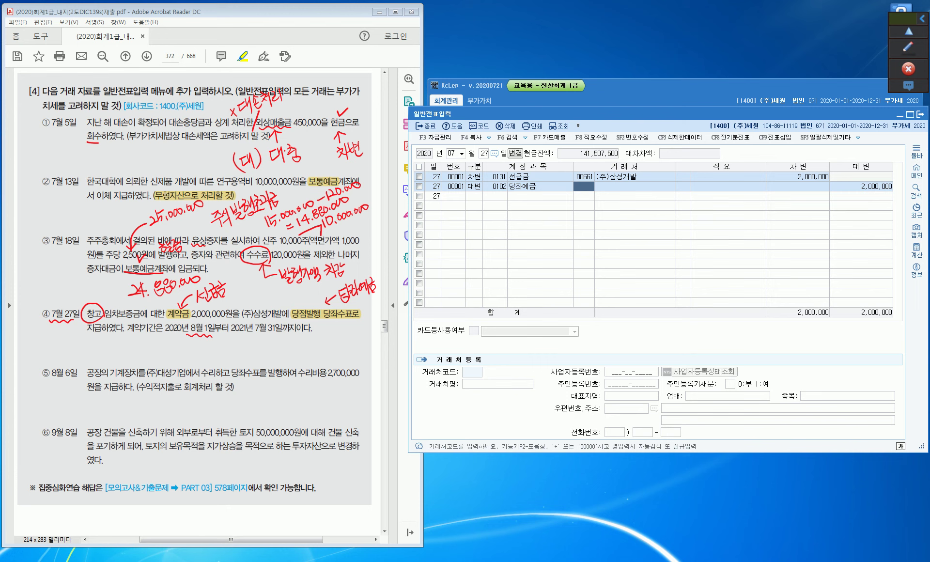
Step: Leave the July 27 voucher and open the entry for August 6
{"action": "key", "text": "Escape"}
{"action": "key", "text": "Escape"}
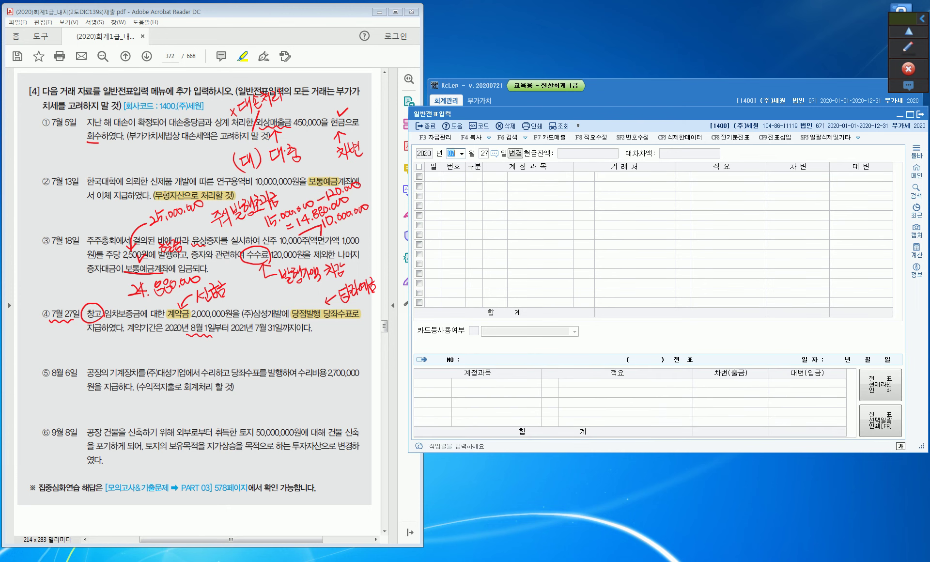
{"action": "type", "text": "08"}
{"action": "key", "text": "Return"}
{"action": "type", "text": "6"}
{"action": "key", "text": "Return"}
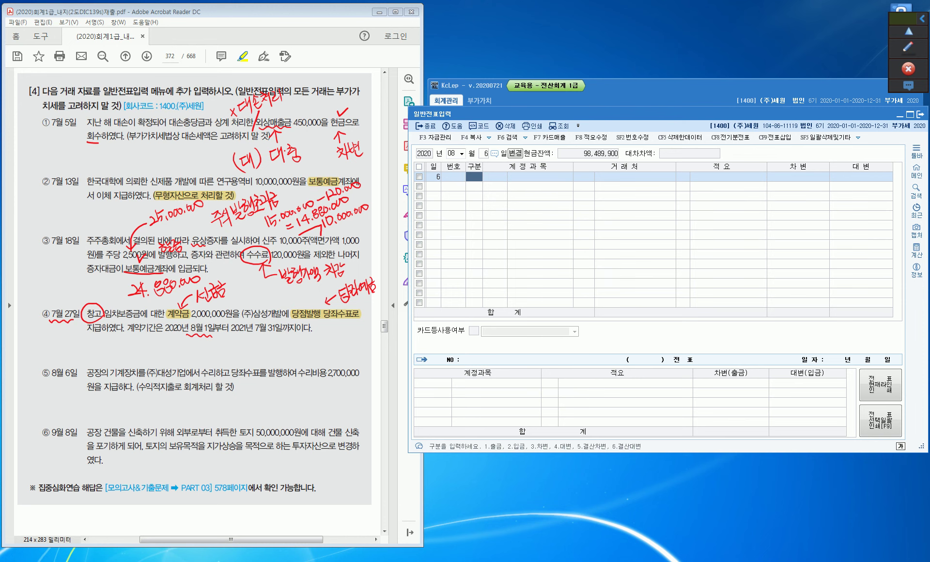
Step: Highlight 수리 and (수익적지출 in the text of problem ⑤
{"action": "left_click_drag", "start_coordinate": [200, 372], "coordinate": [217, 373]}
{"action": "left_click_drag", "start_coordinate": [137, 387], "coordinate": [175, 386]}
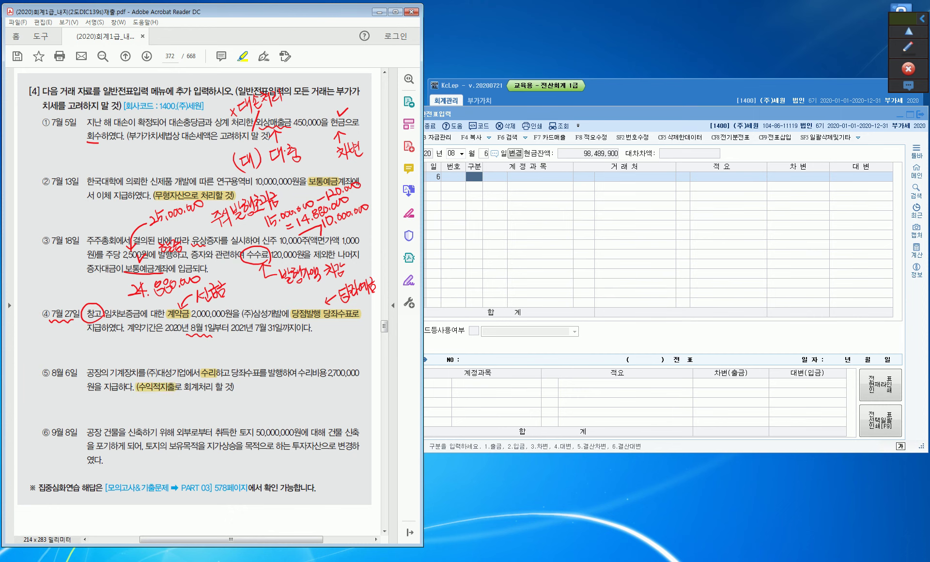
Step: Highlight 공장 in problem ⑤ and add the August 6 debit line in KcLep with manufacturing-cost account 0520 수선비 for 2,700,000
{"action": "left_click_drag", "start_coordinate": [87, 372], "coordinate": [102, 373]}
{"action": "key", "text": "alt+Tab"}
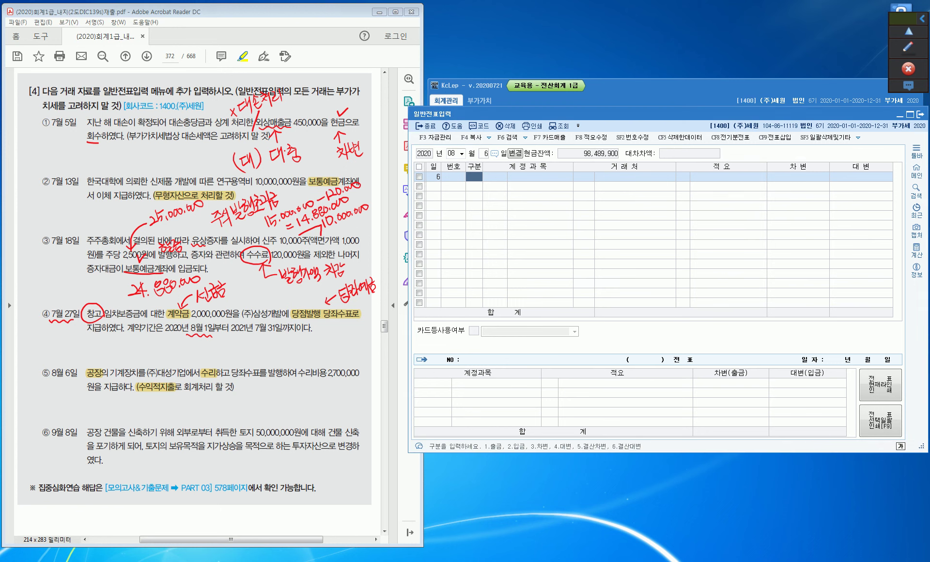
{"action": "type", "text": "3"}
{"action": "key", "text": "Return"}
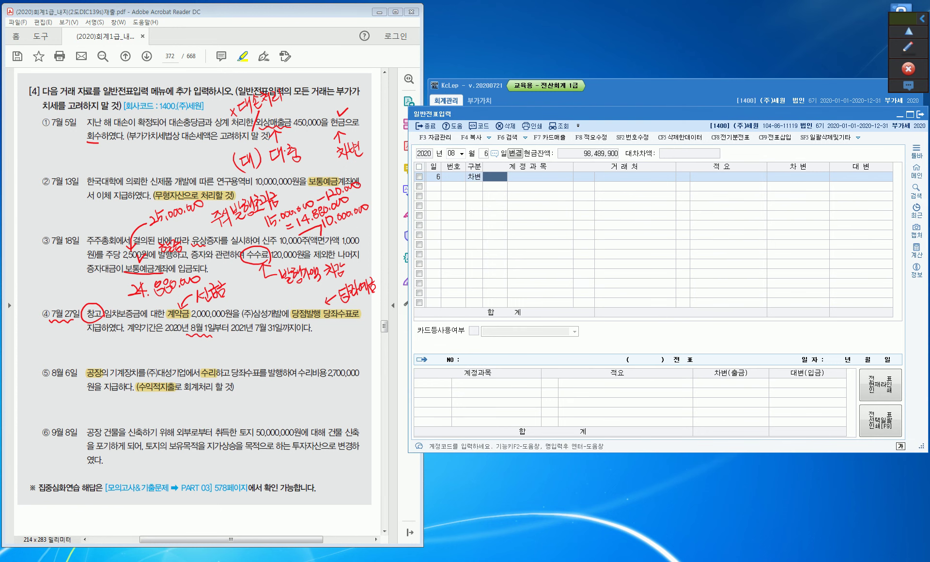
{"action": "type", "text": "수선비"}
{"action": "key", "text": "Return"}
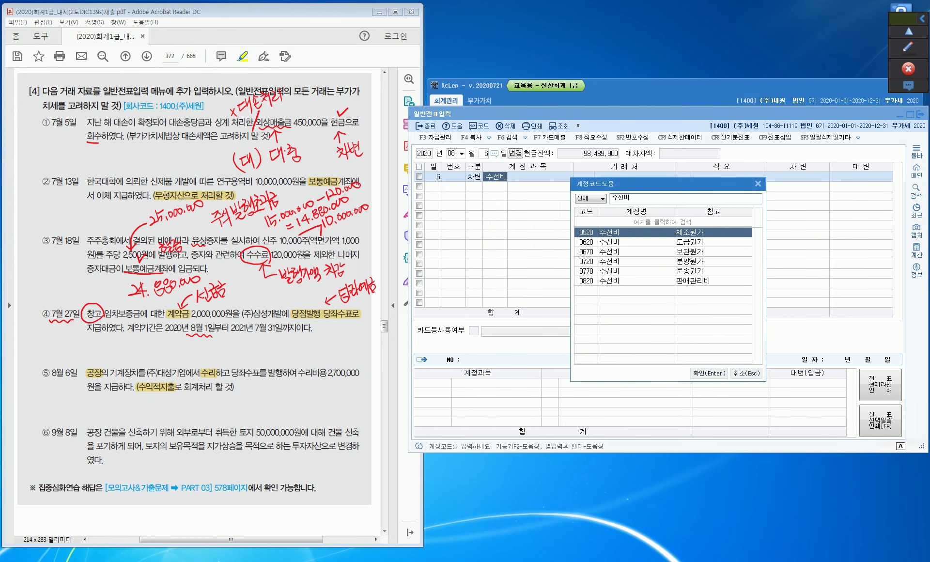
{"action": "key", "text": "Return"}
{"action": "key", "text": "Return"}
{"action": "key", "text": "Return"}
{"action": "key", "text": "Return"}
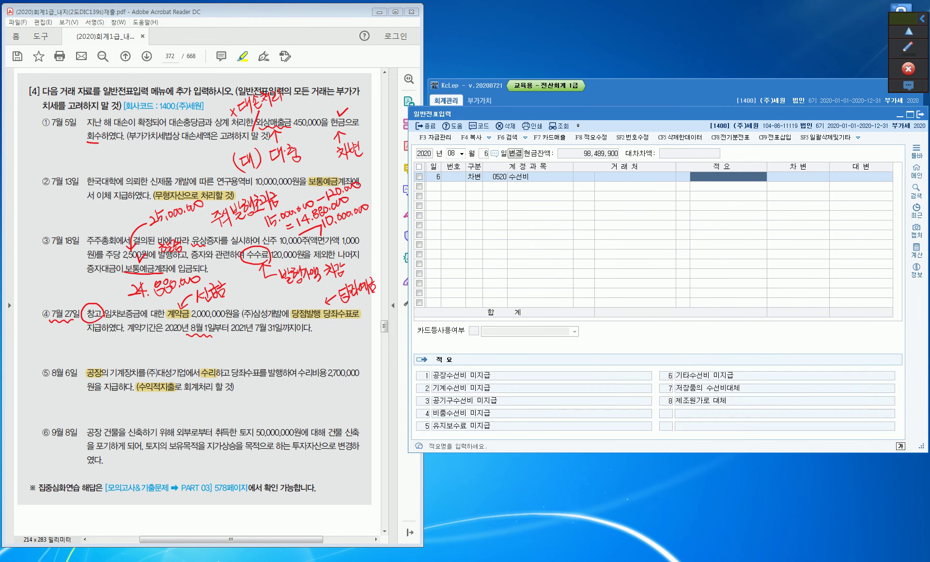
{"action": "type", "text": "2,700,000"}
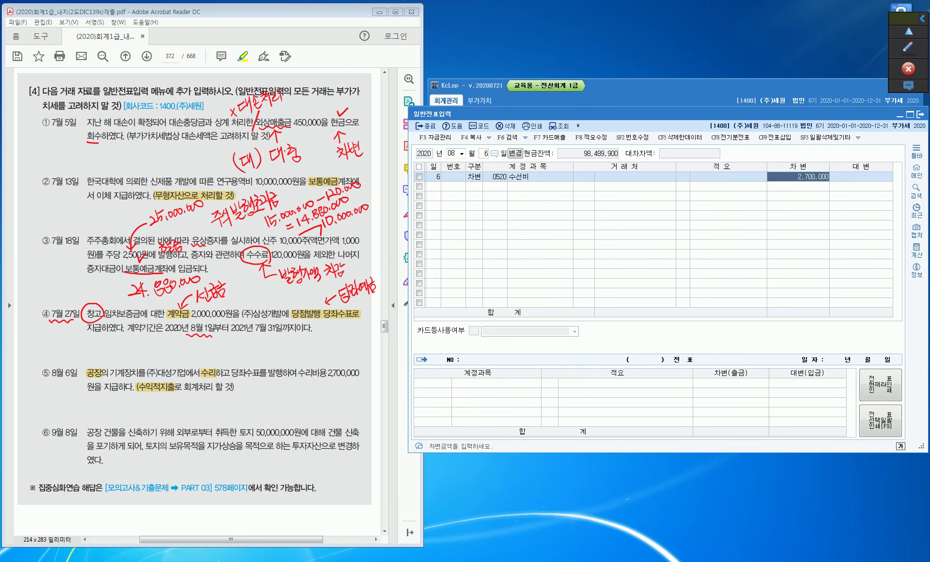
{"action": "key", "text": "Return"}
Step: Add the August 6 credit line with account 0102 당좌예금 for 2,700,000
{"action": "type", "text": "4"}
{"action": "key", "text": "Return"}
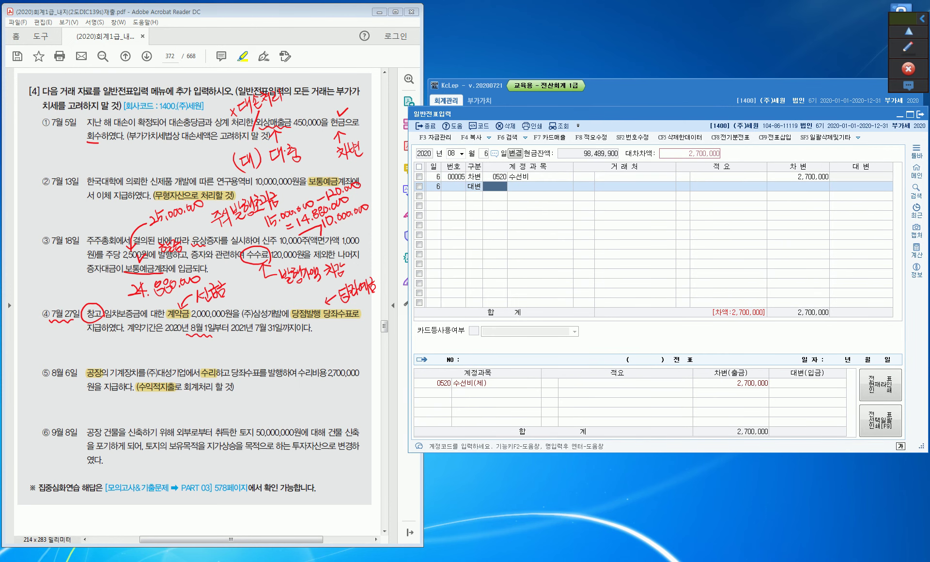
{"action": "type", "text": "102"}
{"action": "key", "text": "Return"}
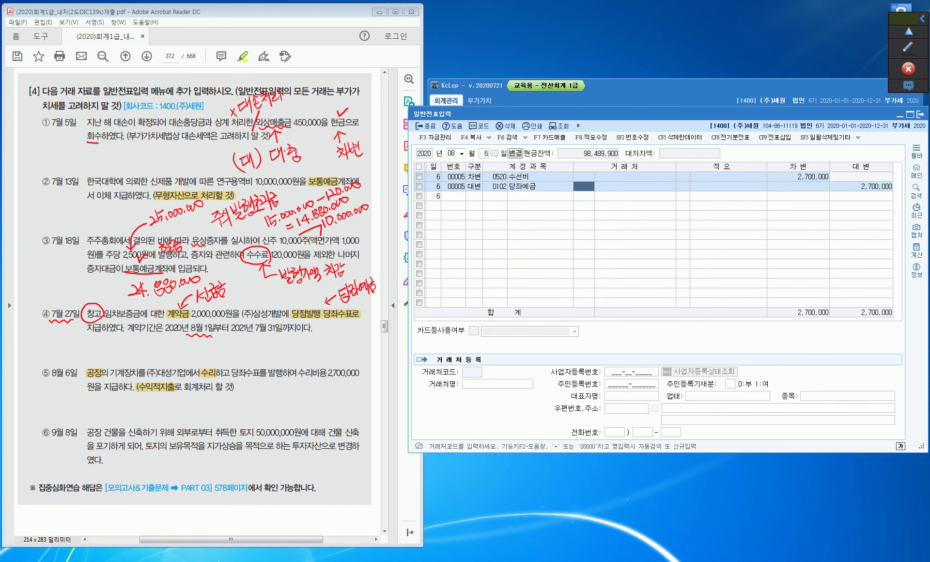
Step: Leave the August 6 voucher and open the entry for September 8
{"action": "key", "text": "Escape"}
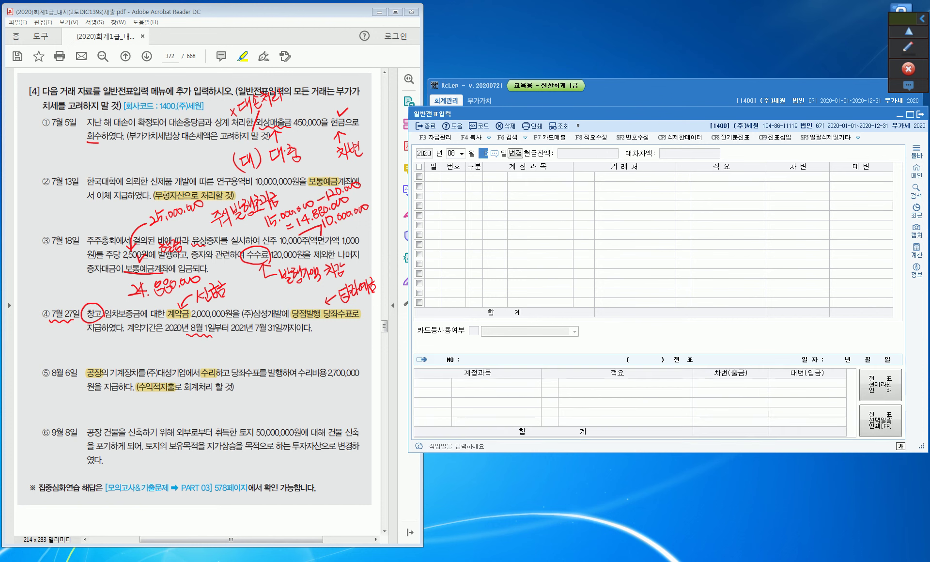
{"action": "key", "text": "Escape"}
{"action": "type", "text": "9"}
{"action": "key", "text": "Return"}
{"action": "type", "text": "8"}
{"action": "key", "text": "Return"}
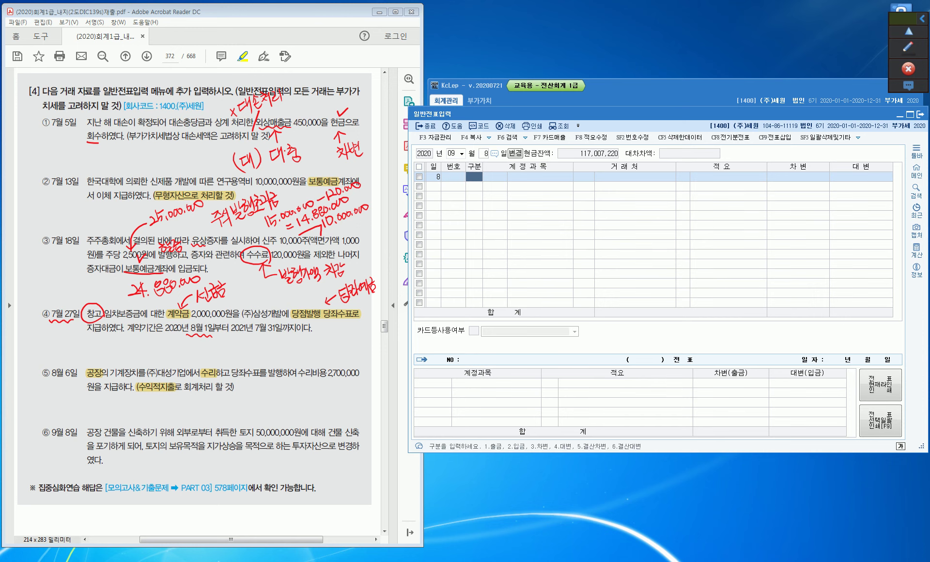
Step: Highlight 토지 and 지가상승을 목적으로 하는 투자자산으로 in the PDF text of problem ⑥
{"action": "left_click", "coordinate": [239, 433]}
{"action": "left_click_drag", "start_coordinate": [238, 432], "coordinate": [254, 432]}
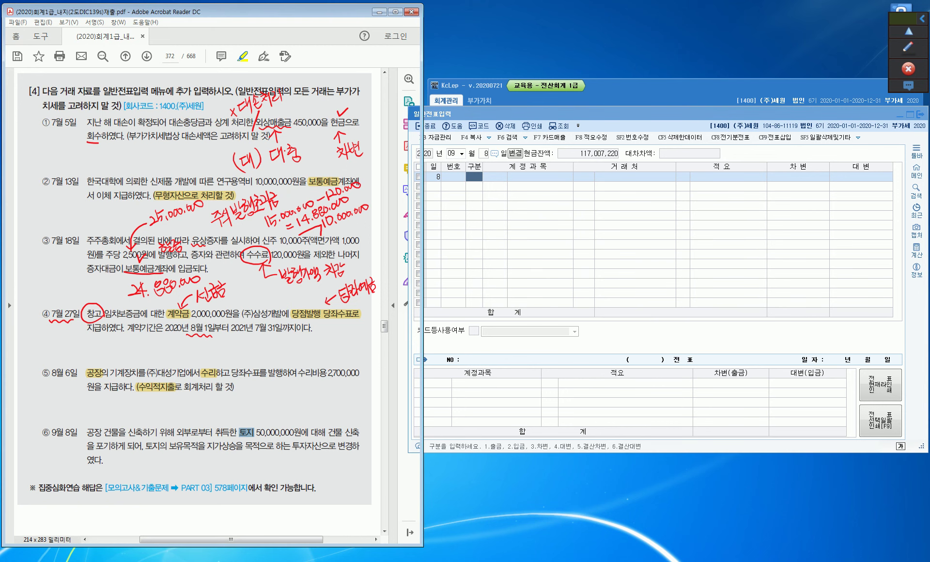
{"action": "mouse_move", "coordinate": [92, 507]}
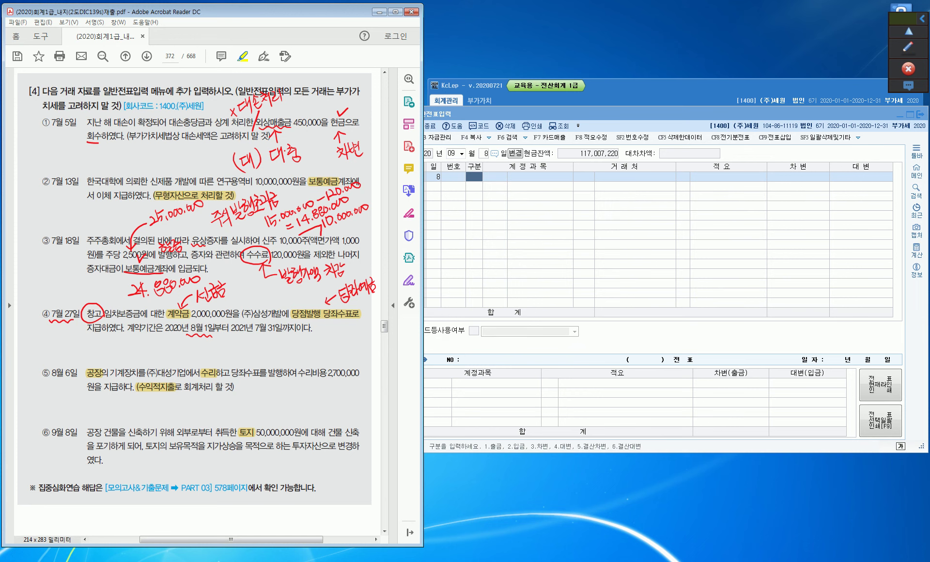
{"action": "left_click_drag", "start_coordinate": [207, 446], "coordinate": [337, 446]}
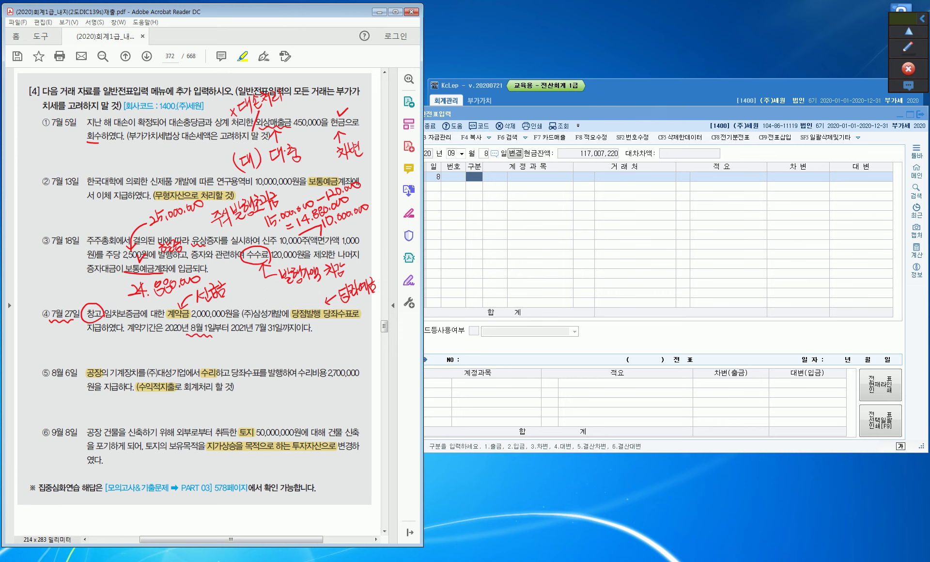
Step: Switch to KcLep and add the September 8 debit line with account 0183 투자부동산 for 50,000,000
{"action": "key", "text": "alt+Tab"}
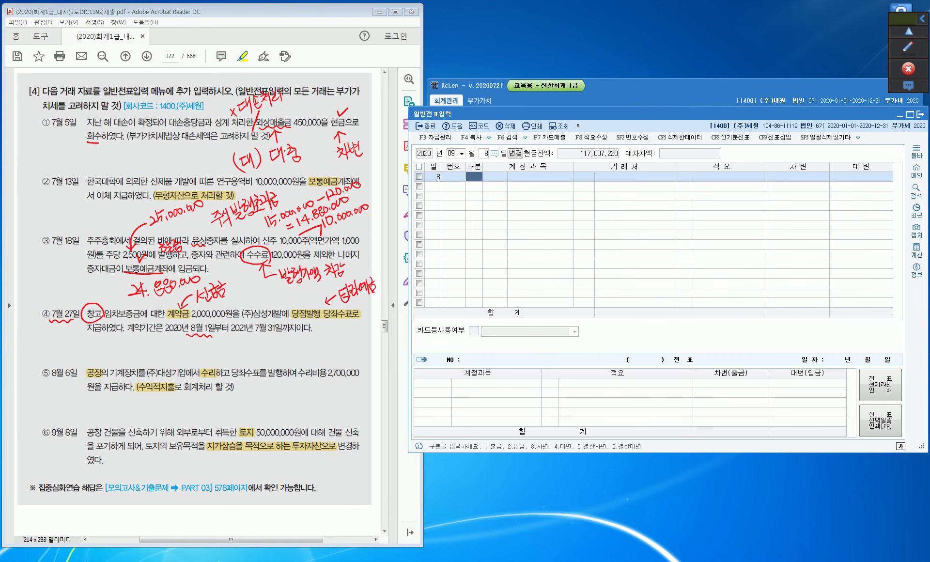
{"action": "type", "text": "3투자부"}
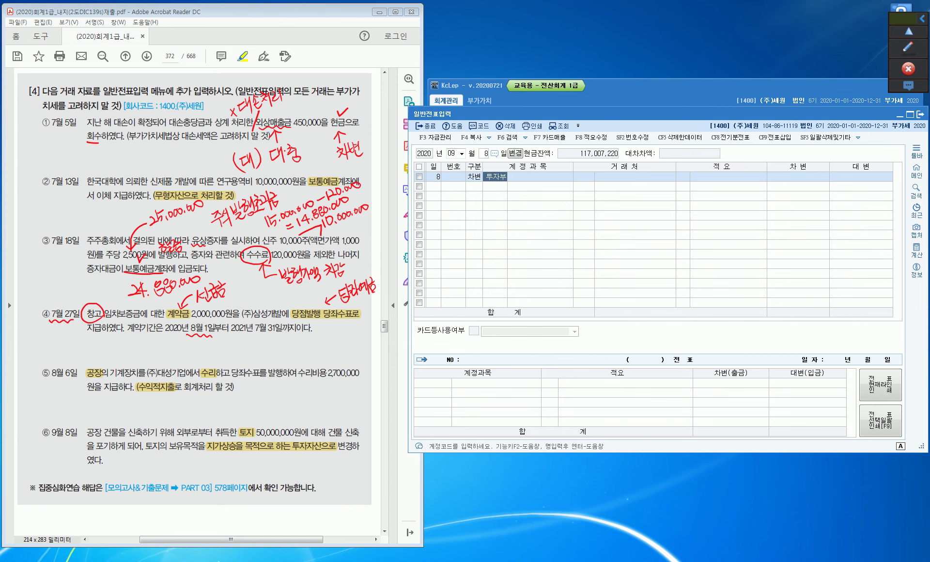
{"action": "key", "text": "Return"}
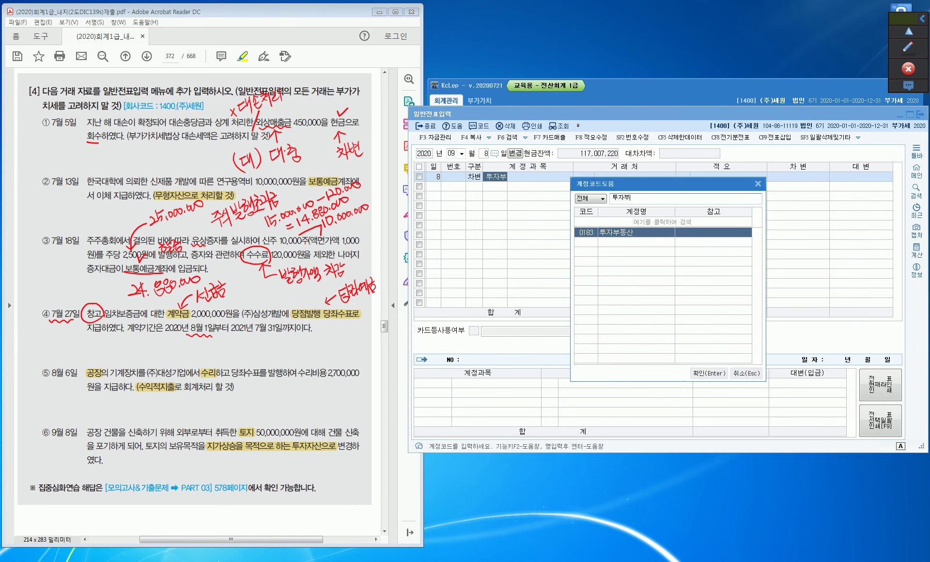
{"action": "key", "text": "Return"}
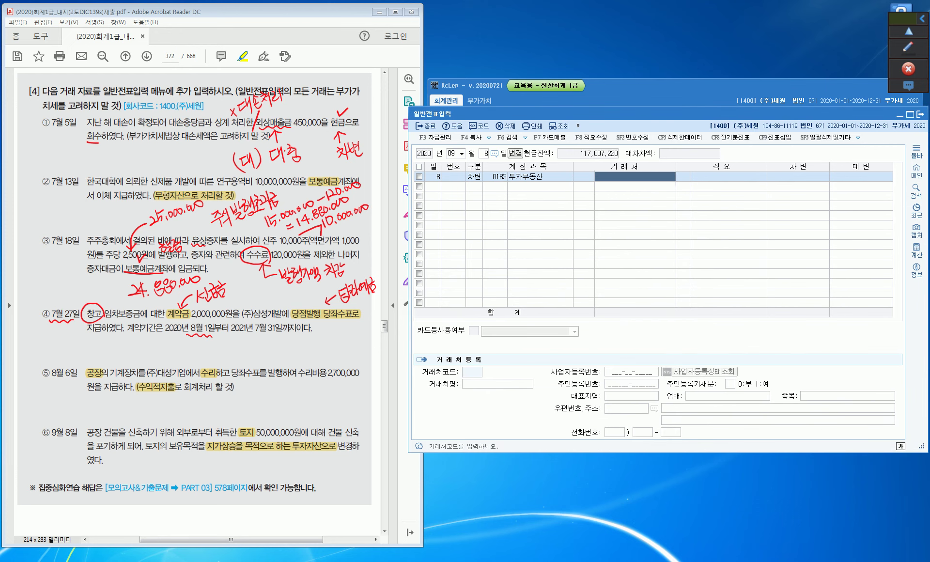
{"action": "key", "text": "Return"}
{"action": "key", "text": "Return"}
{"action": "type", "text": "50000000"}
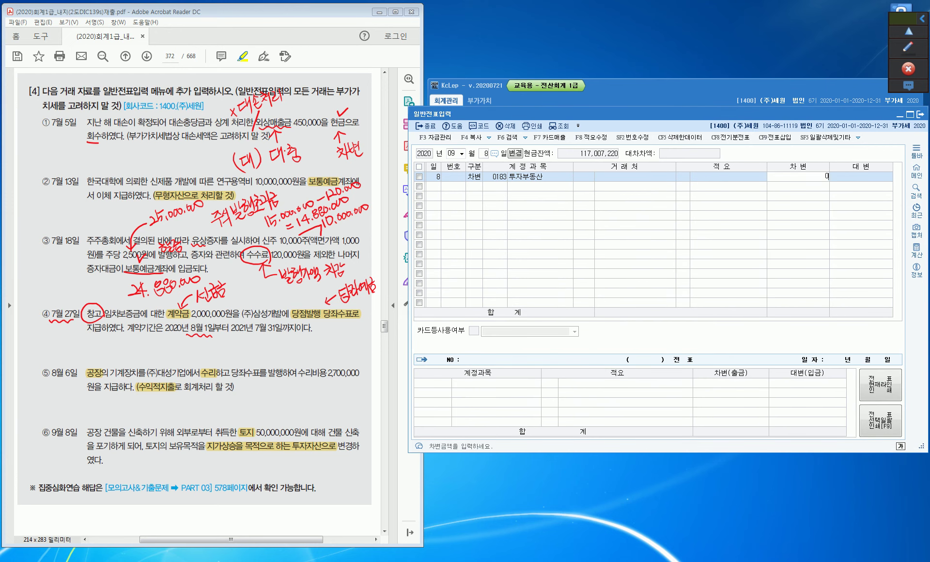
{"action": "key", "text": "Return"}
Step: Add the September 8 credit line with account 0201 토지 for 50,000,000 and close 일반전표입력
{"action": "type", "text": "4"}
{"action": "type", "text": "201"}
{"action": "key", "text": "Return"}
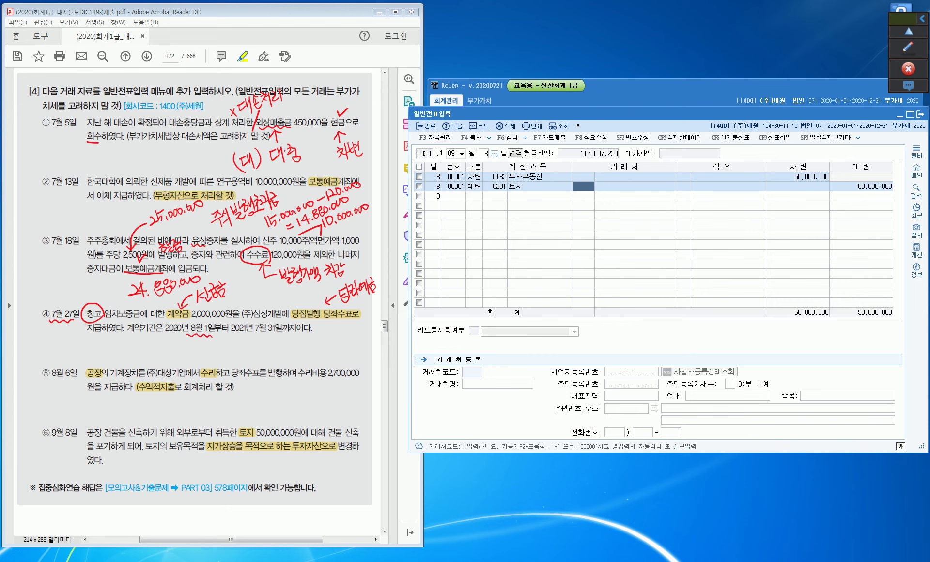
{"action": "key", "text": "Escape"}
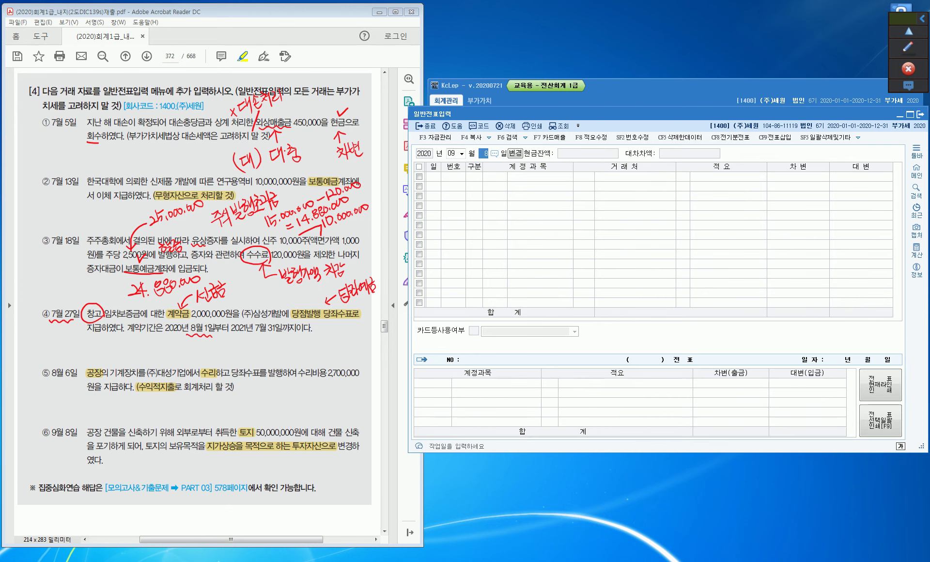
{"action": "key", "text": "Escape"}
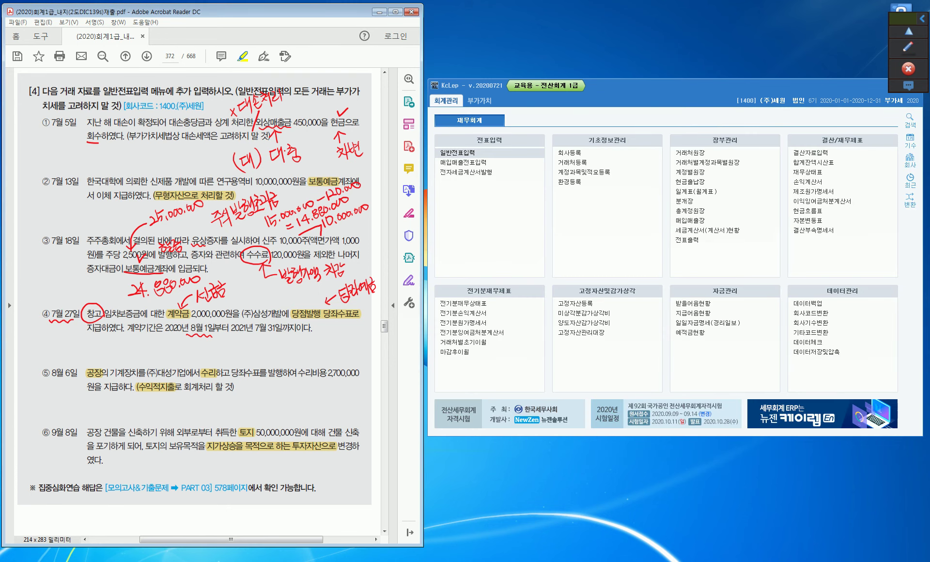